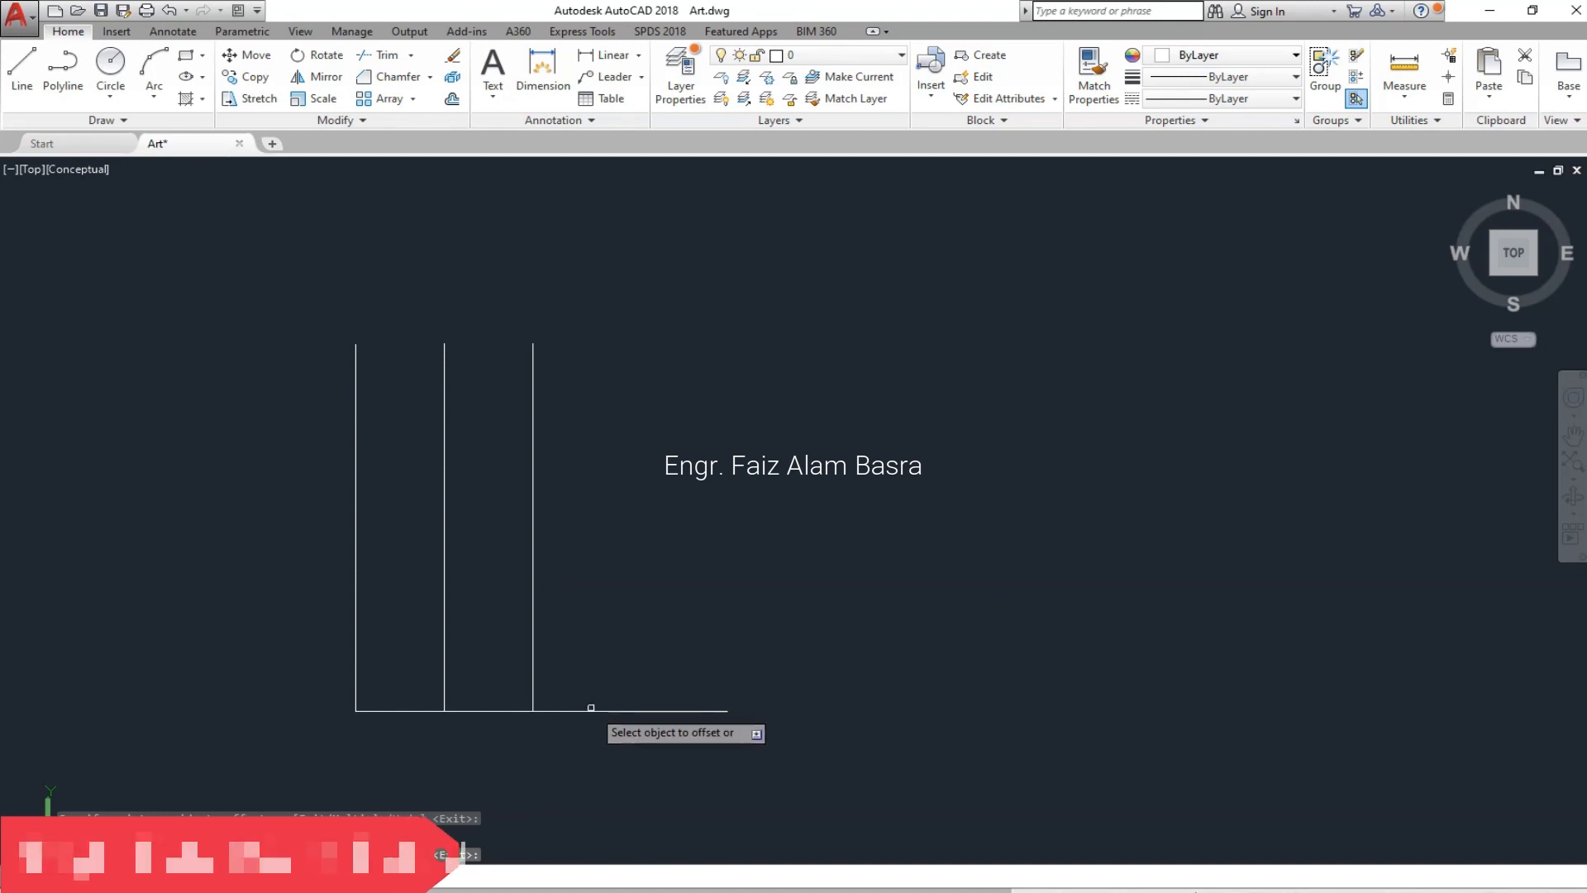
- Offset the base horizontal line upward five times at the current spacing, each copy taken from the previous line
{"action": "left_click", "coordinate": [606, 630]}
{"action": "left_click", "coordinate": [605, 627]}
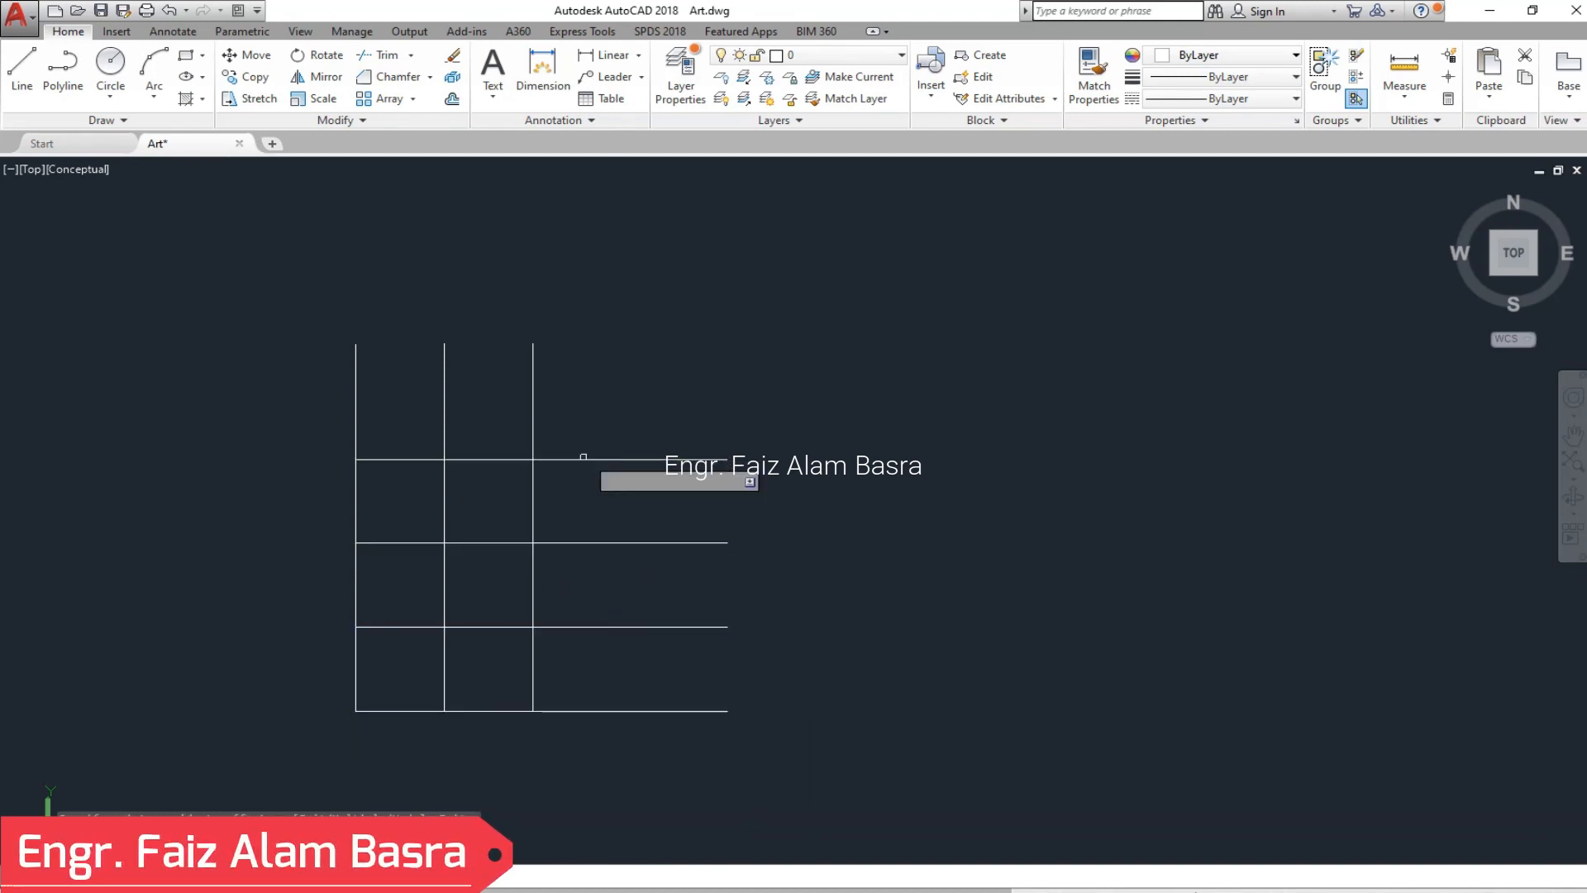
{"action": "left_click", "coordinate": [580, 382]}
{"action": "left_click", "coordinate": [588, 374]}
{"action": "left_click", "coordinate": [583, 304]}
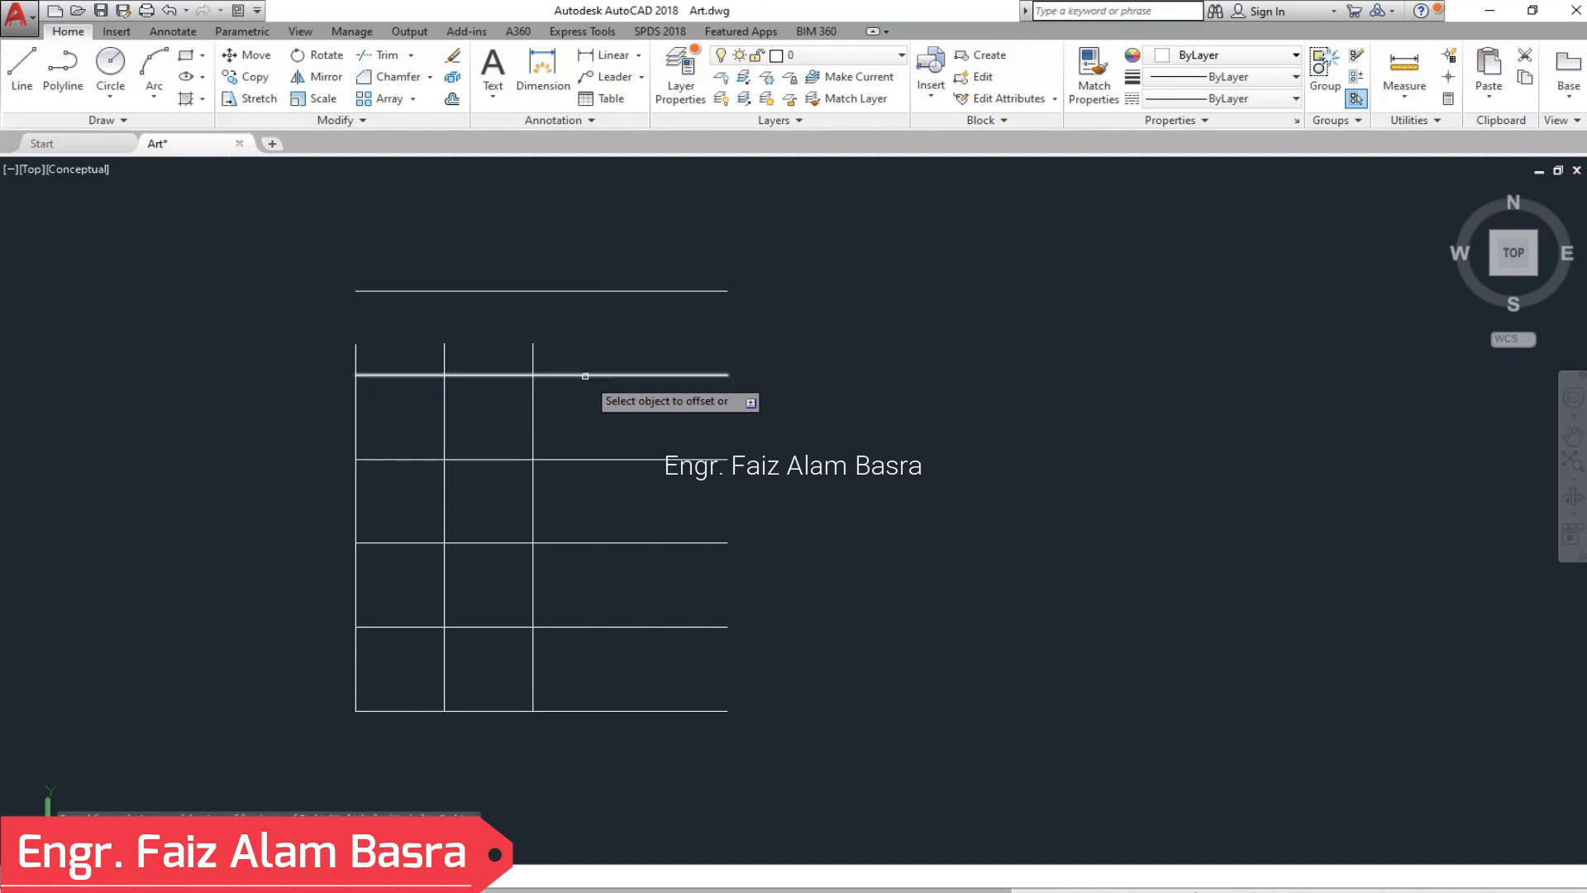
{"action": "key", "text": "Escape"}
- Draw a diamond with the Line tool through the outer grid intersections of the two lowest rows, centred on the middle vertical line
{"action": "scroll", "coordinate": [423, 709], "scroll_direction": "up", "scroll_amount": 3}
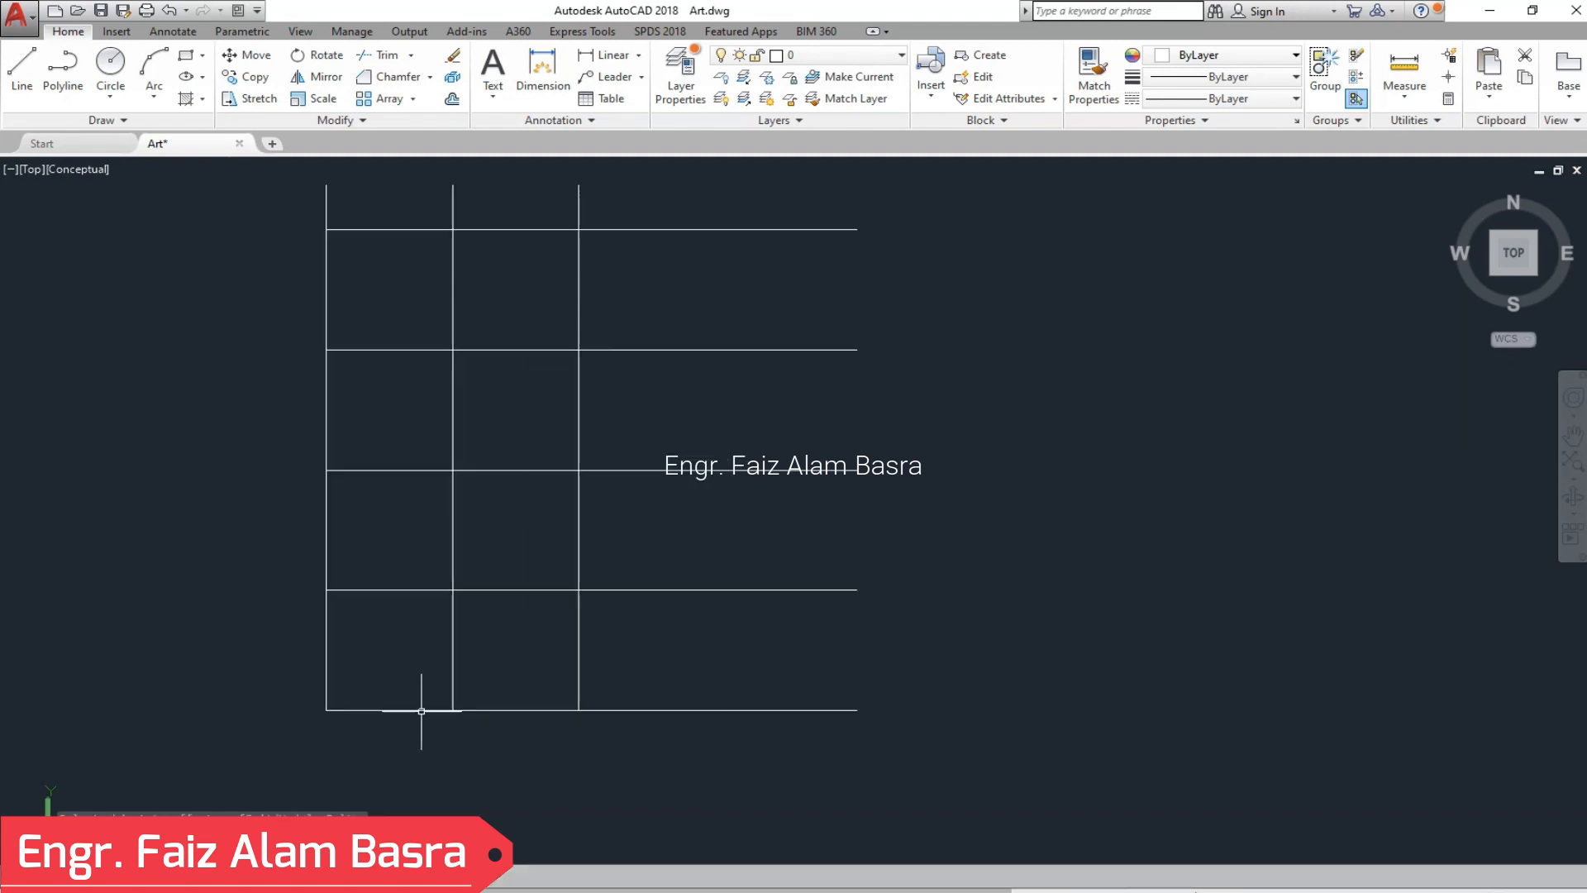
{"action": "left_click", "coordinate": [23, 67]}
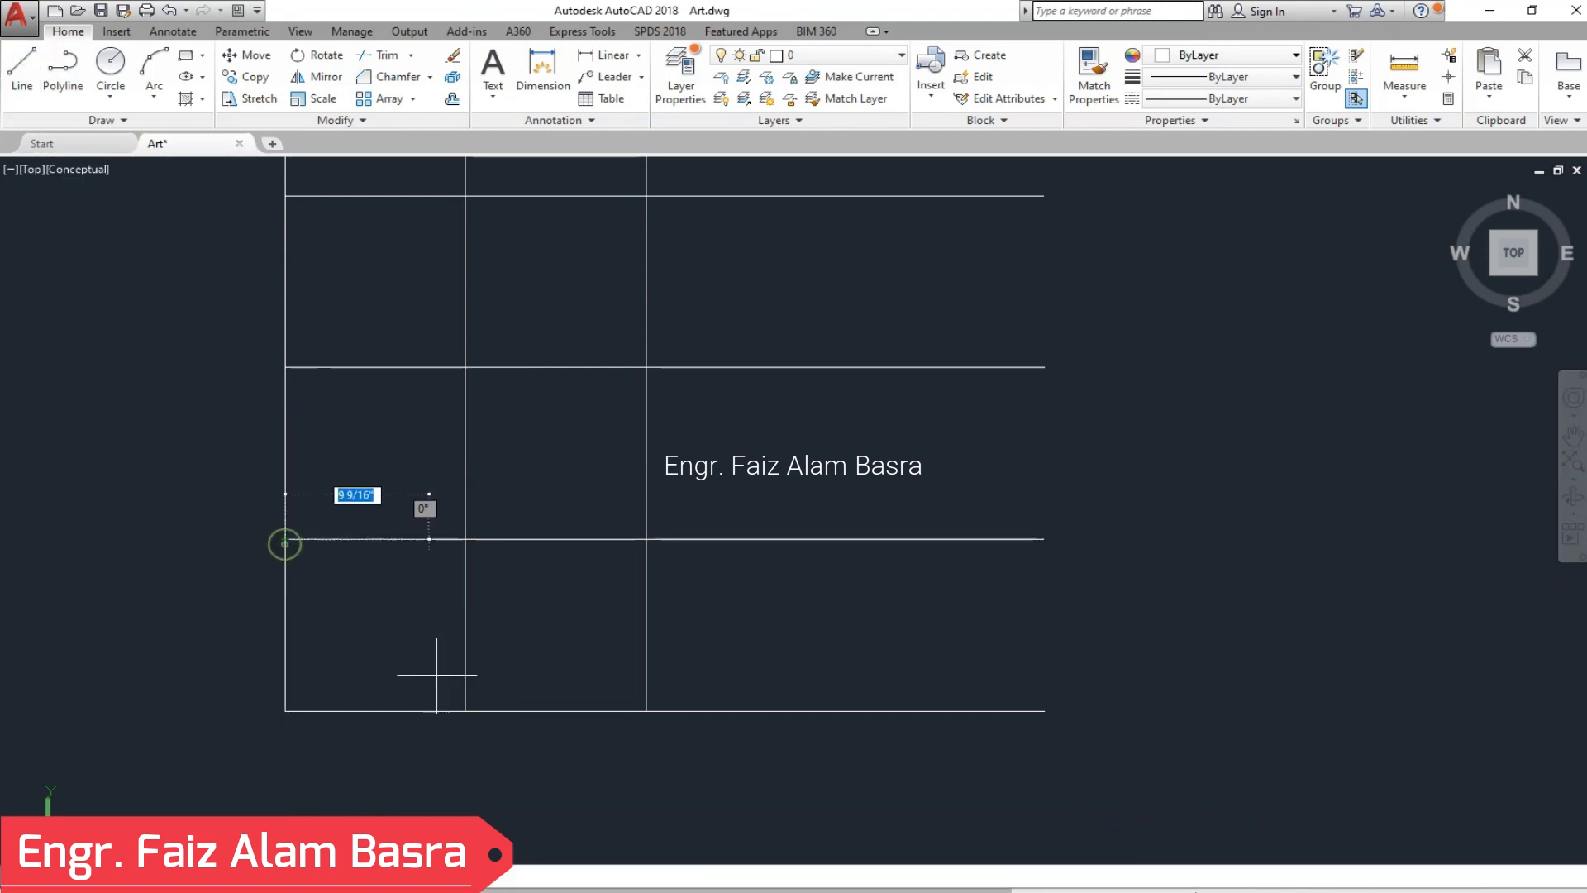
{"action": "left_click", "coordinate": [465, 710]}
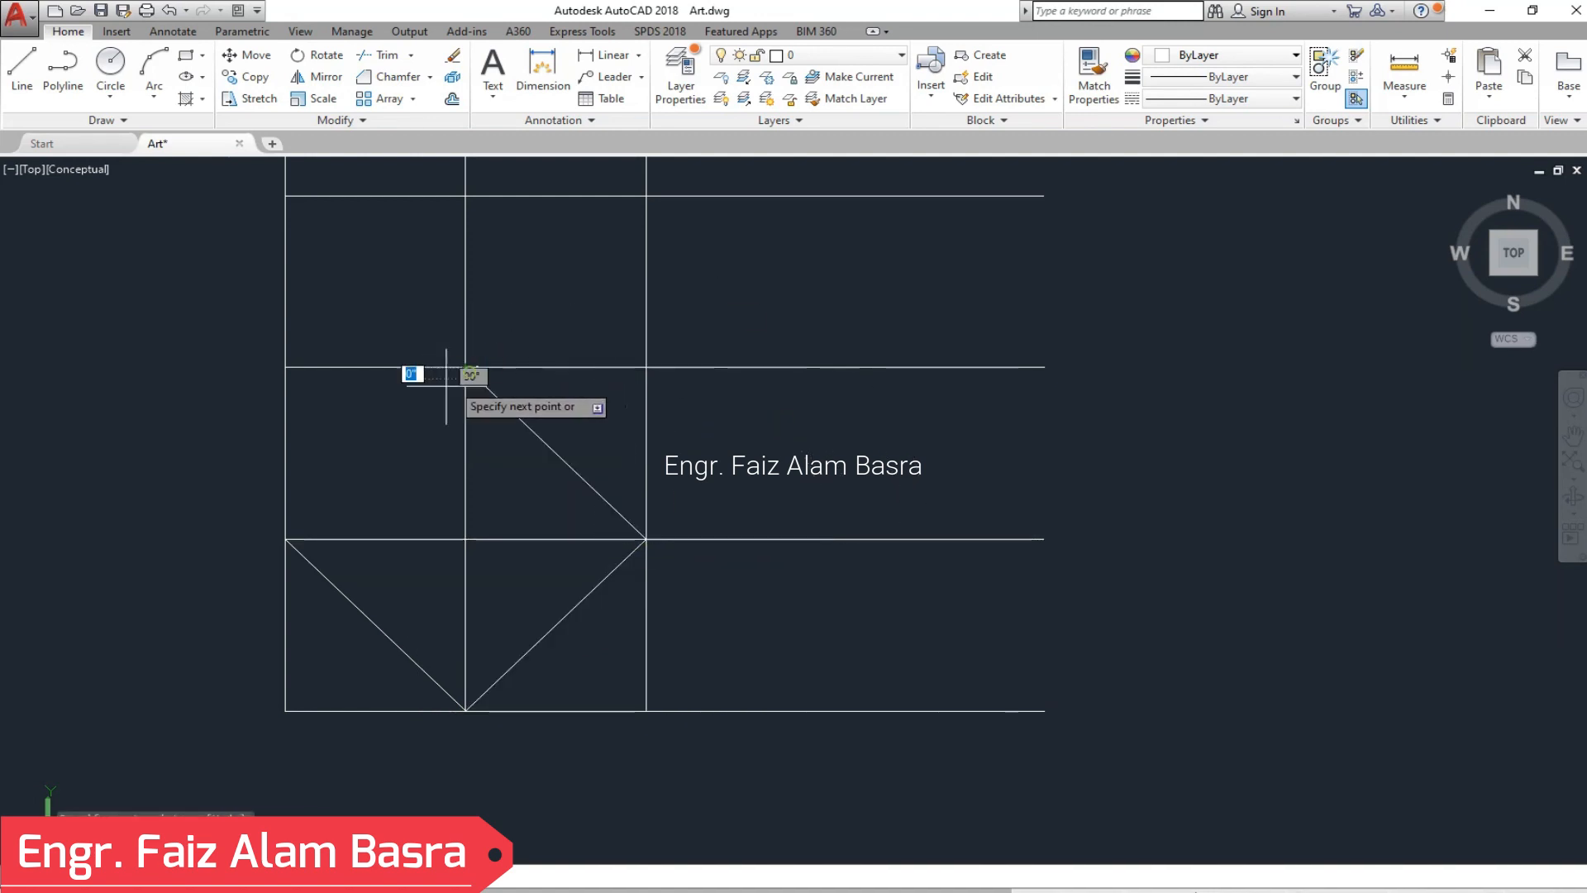
{"action": "left_click", "coordinate": [285, 539]}
{"action": "scroll", "coordinate": [335, 616], "scroll_direction": "down", "scroll_amount": 7}
{"action": "scroll", "coordinate": [364, 640], "scroll_direction": "up", "scroll_amount": 4}
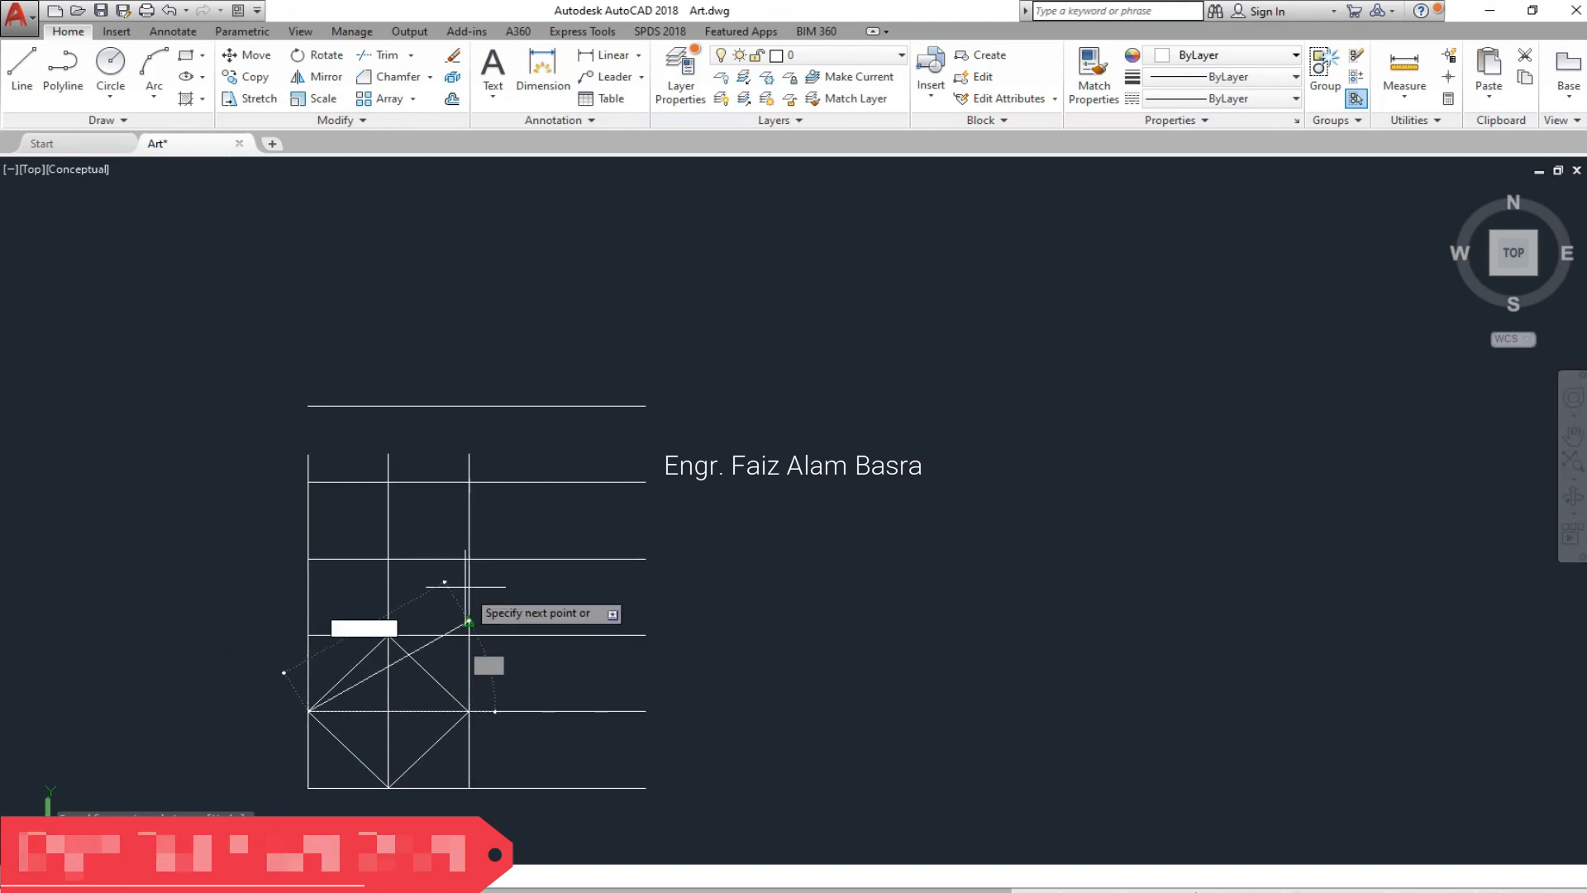
{"action": "key", "text": "Return"}
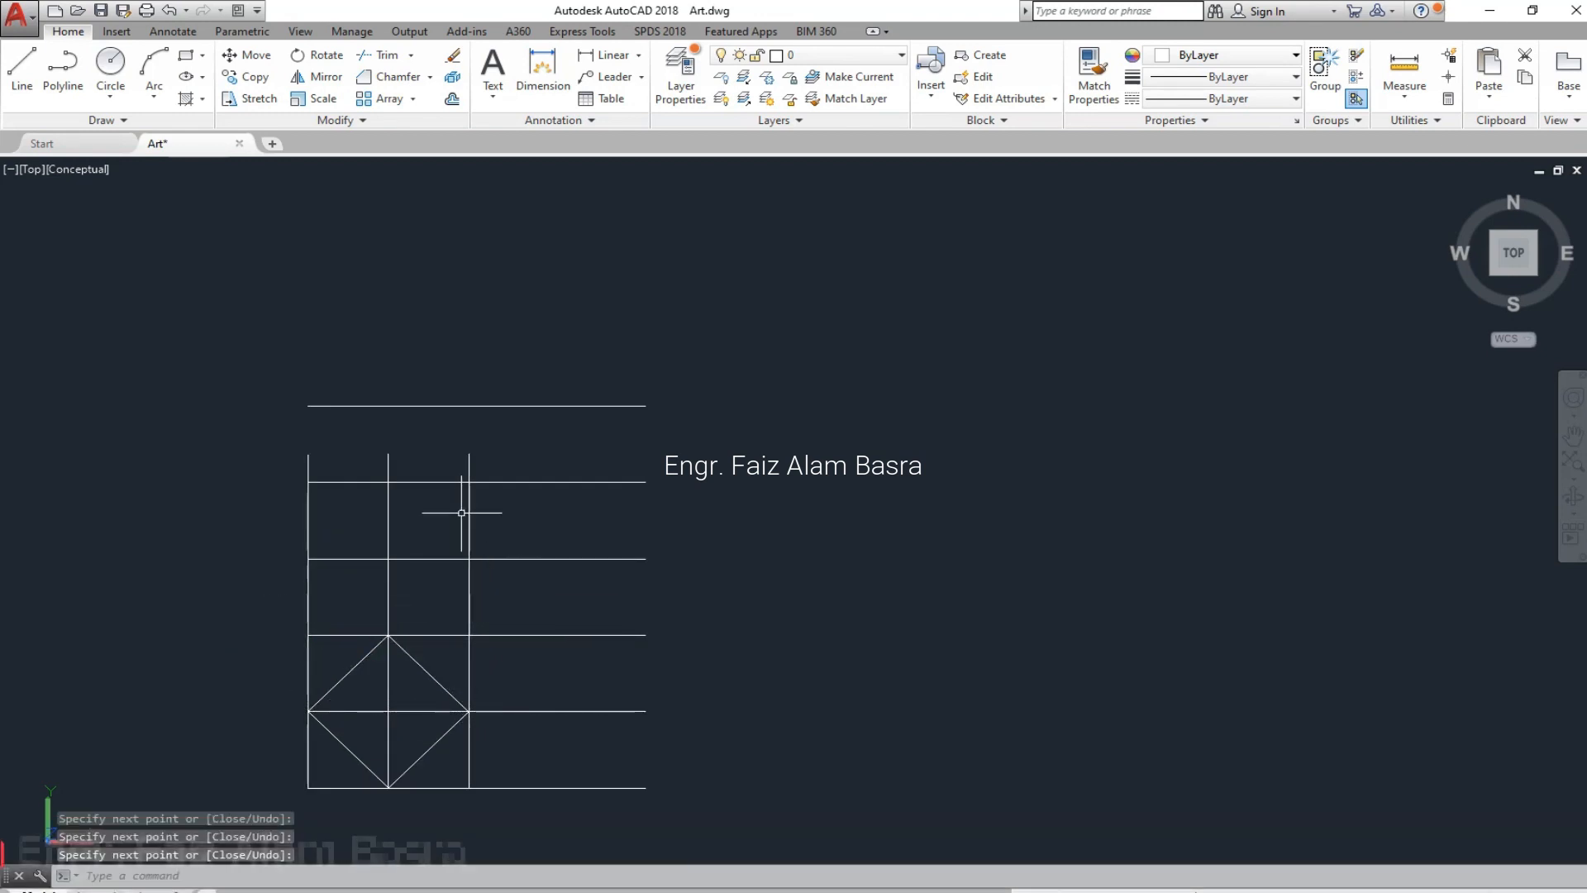
- Offset the topmost horizontal line upward once more at the same spacing
{"action": "left_click", "coordinate": [453, 99]}
{"action": "key", "text": "Return"}
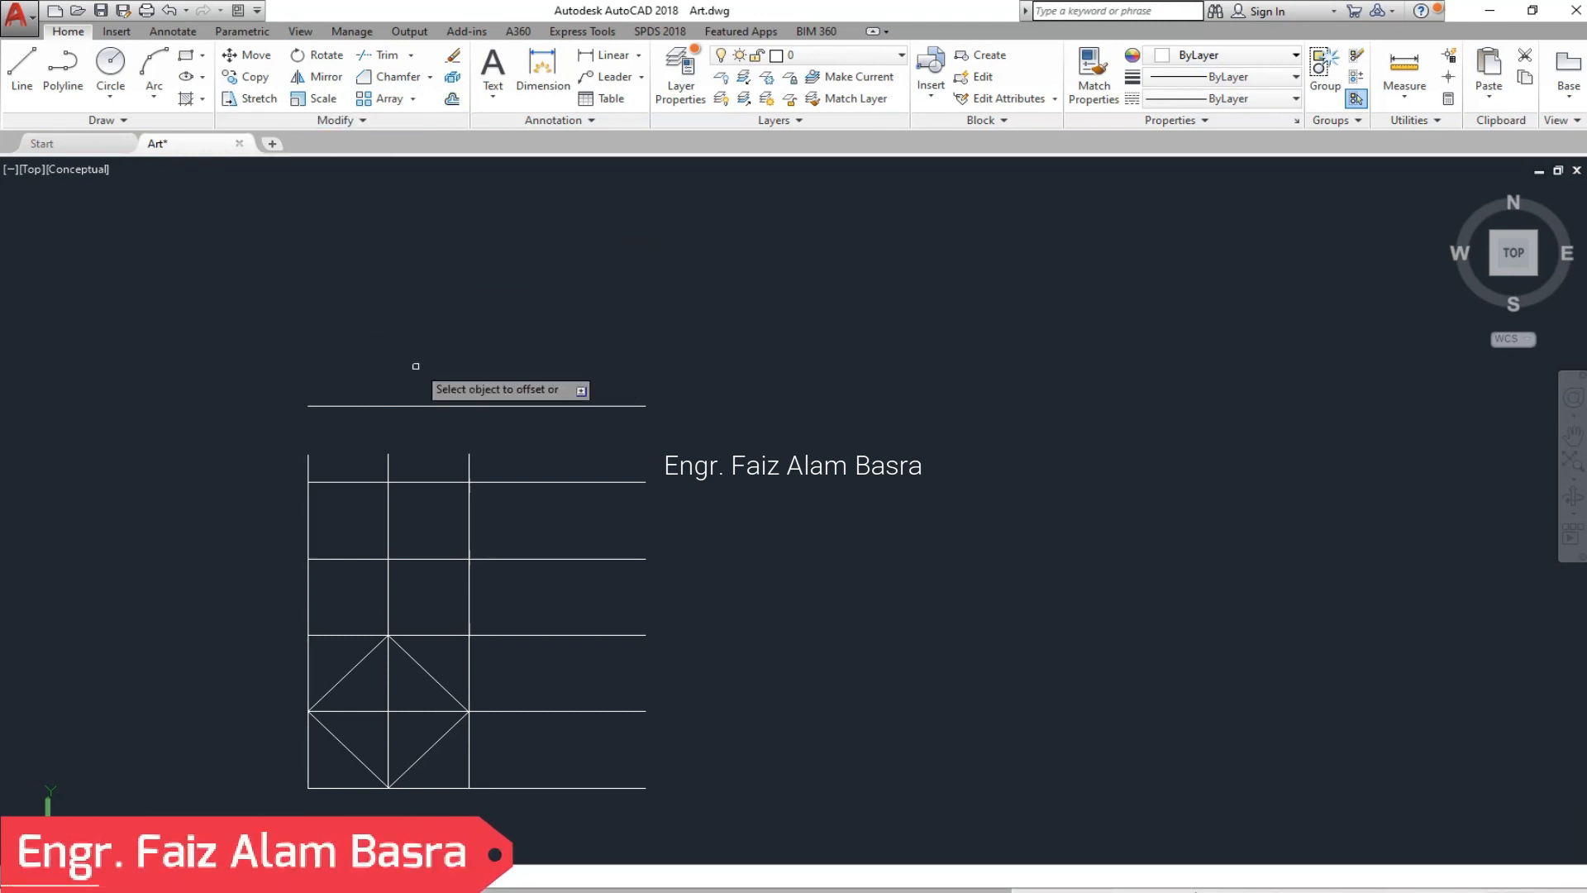
{"action": "left_click", "coordinate": [427, 406]}
{"action": "left_click", "coordinate": [438, 339]}
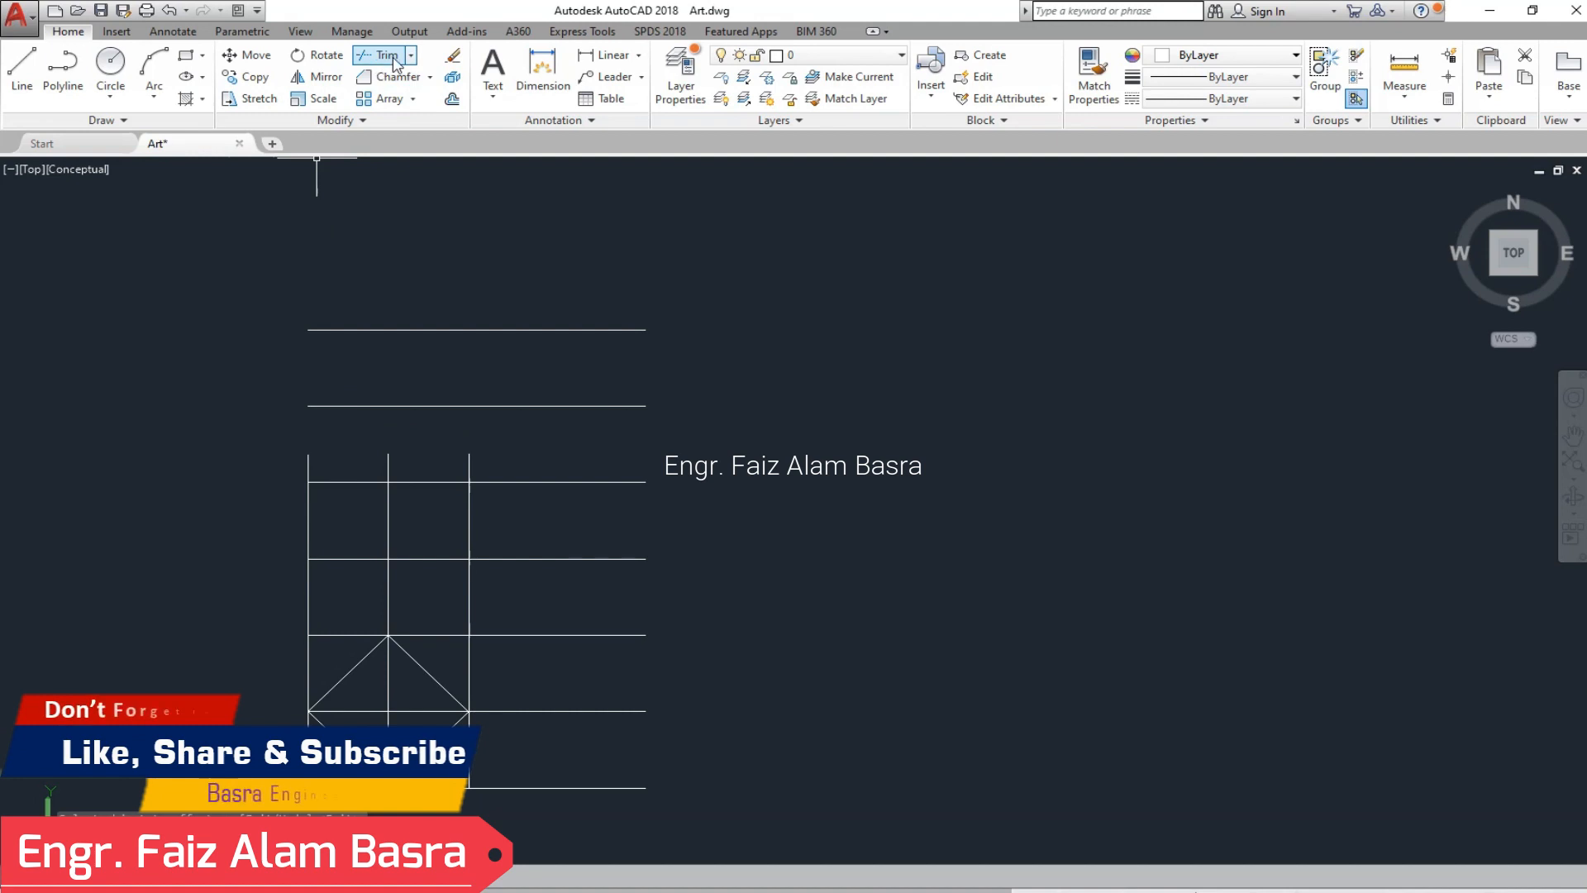
{"action": "left_click", "coordinate": [404, 117]}
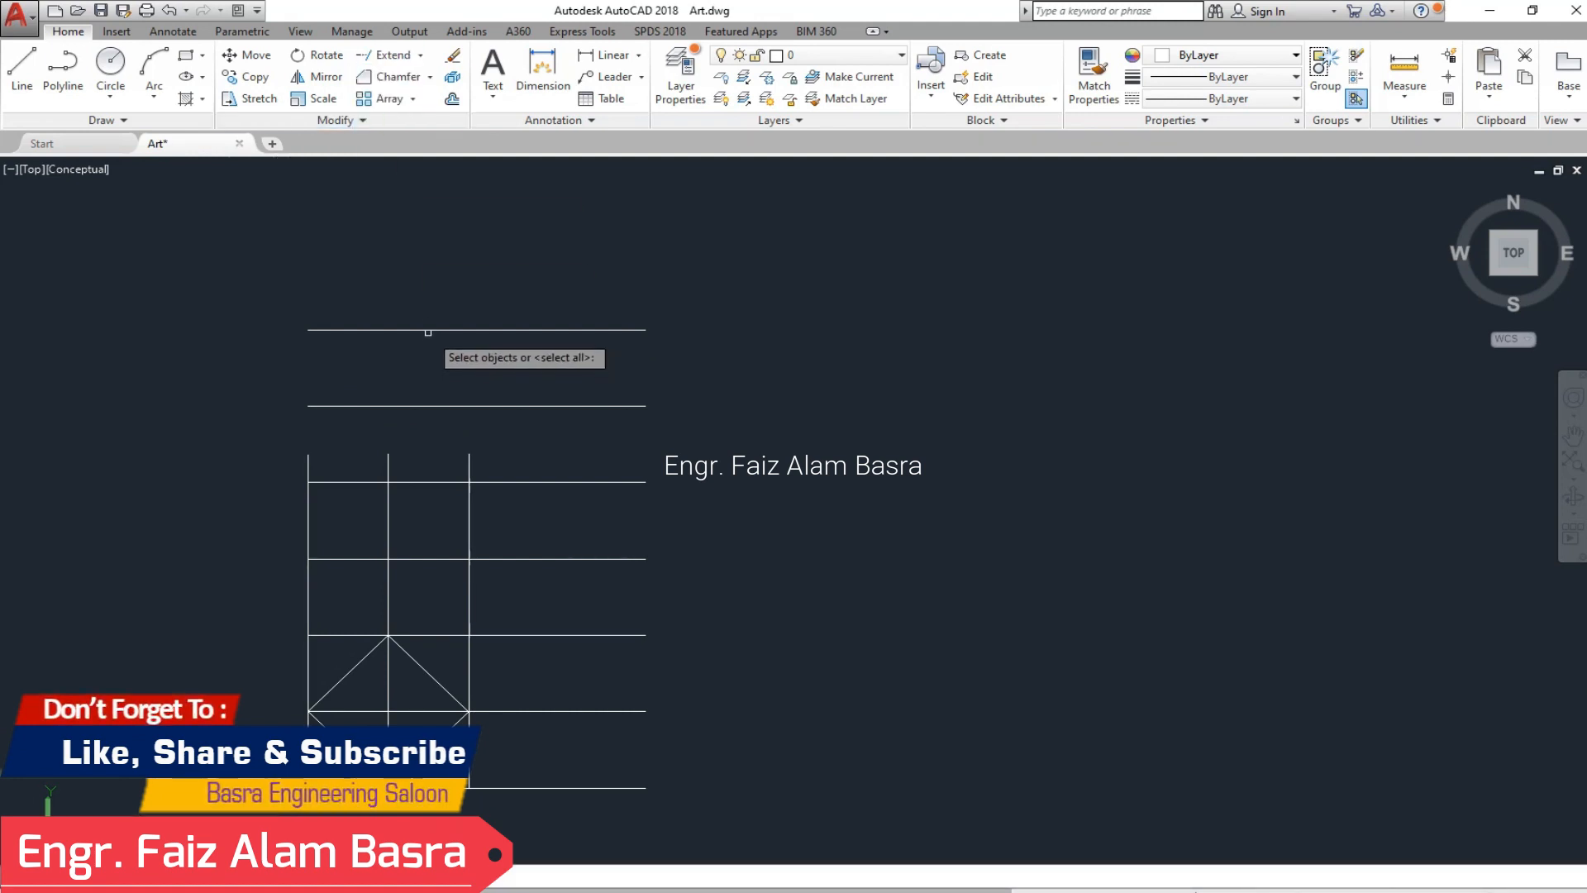
{"action": "left_click", "coordinate": [489, 455]}
{"action": "left_click", "coordinate": [265, 425]}
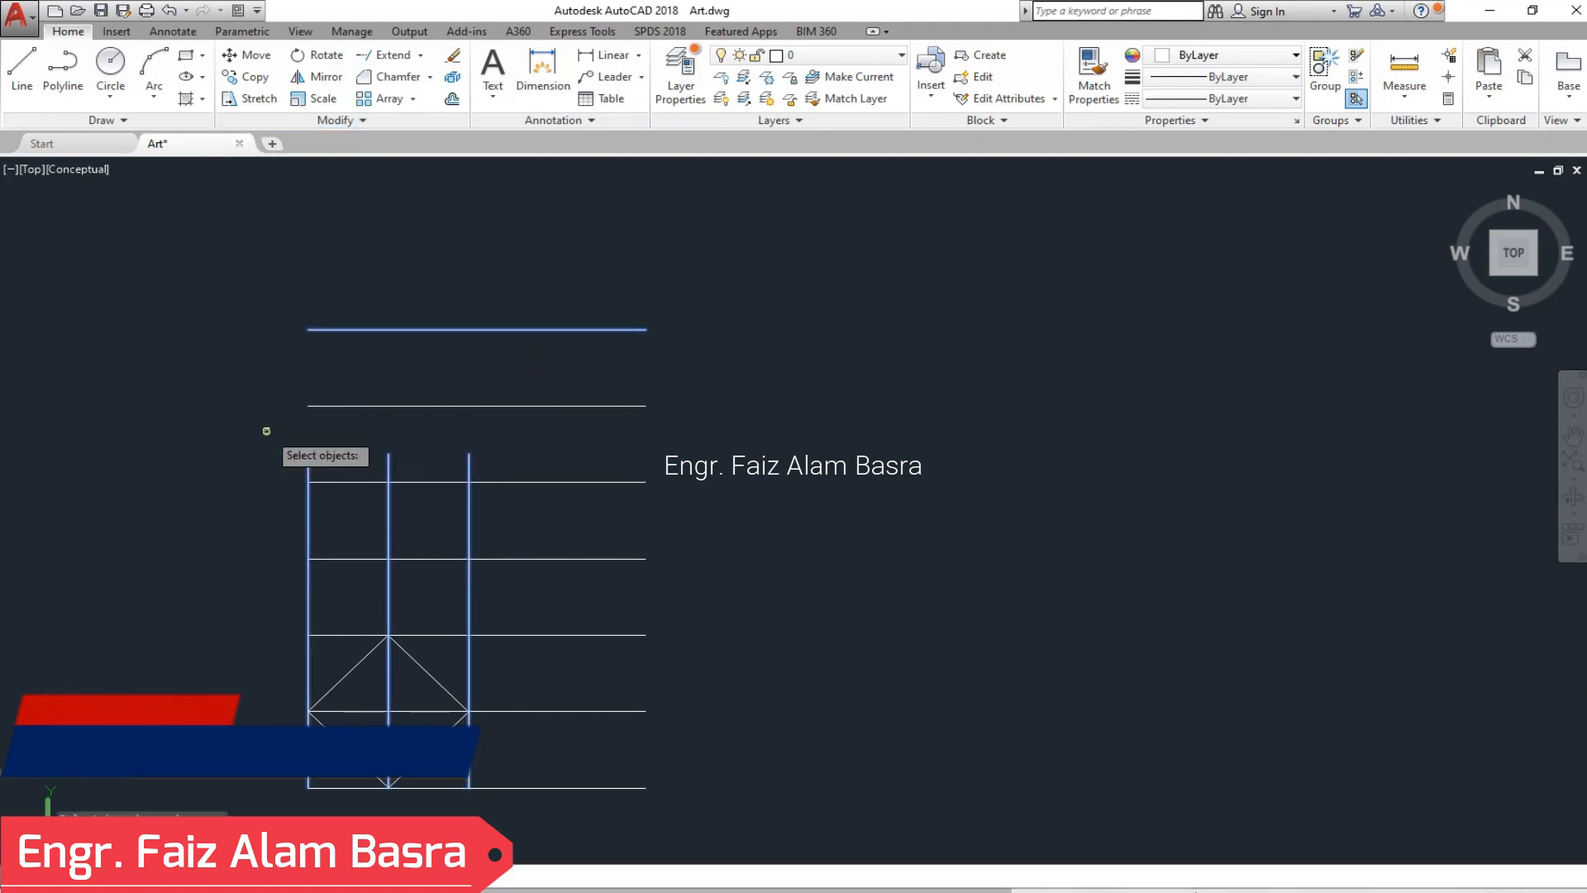
{"action": "right_click", "coordinate": [476, 438]}
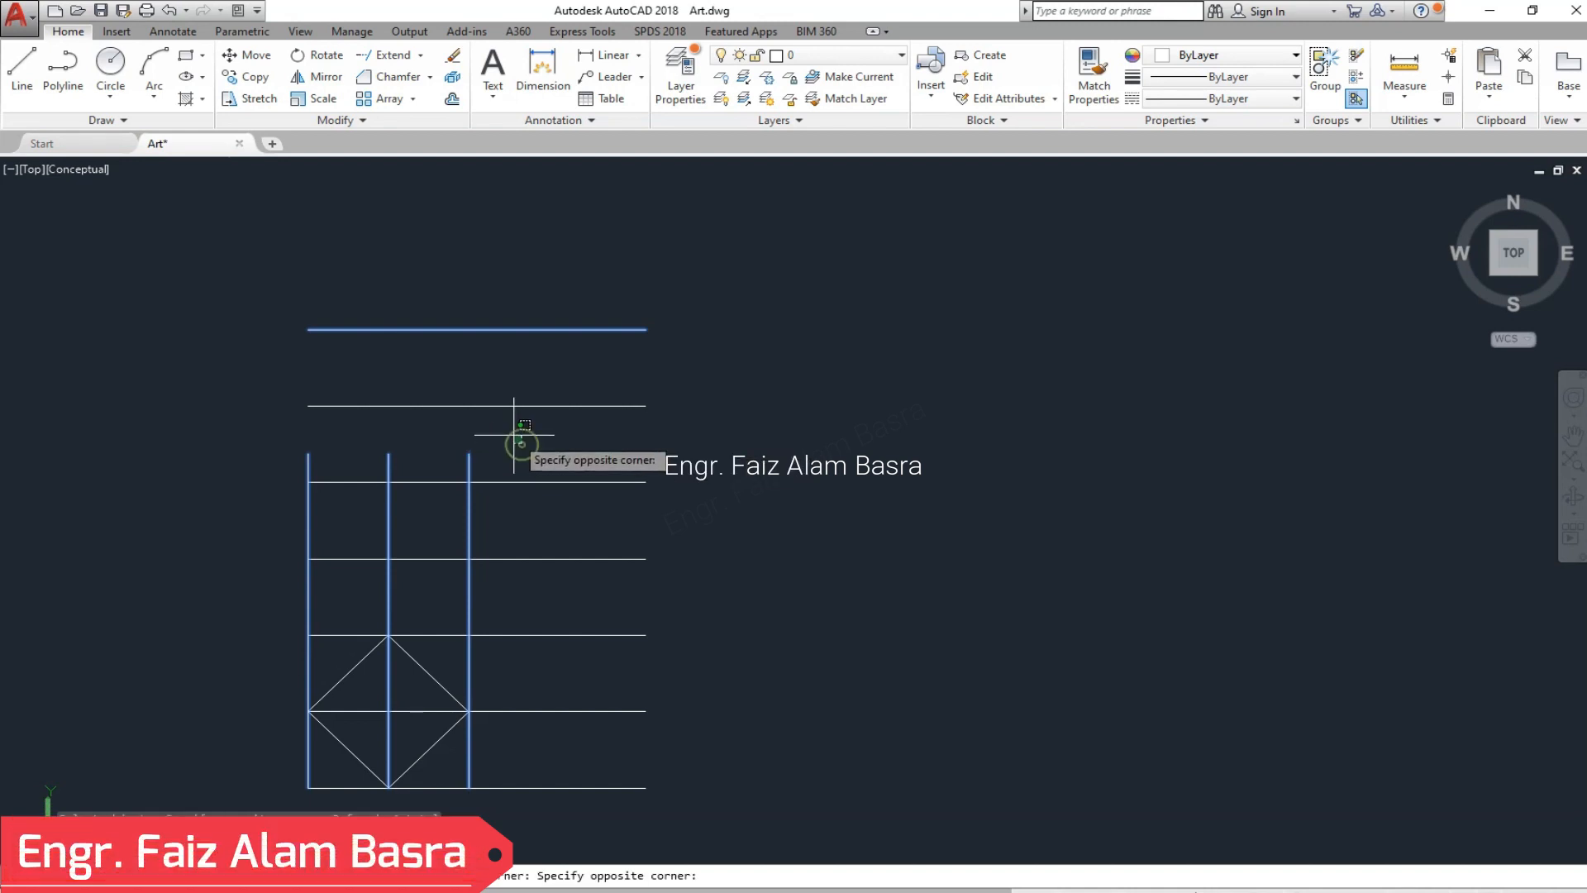
{"action": "key", "text": "Escape"}
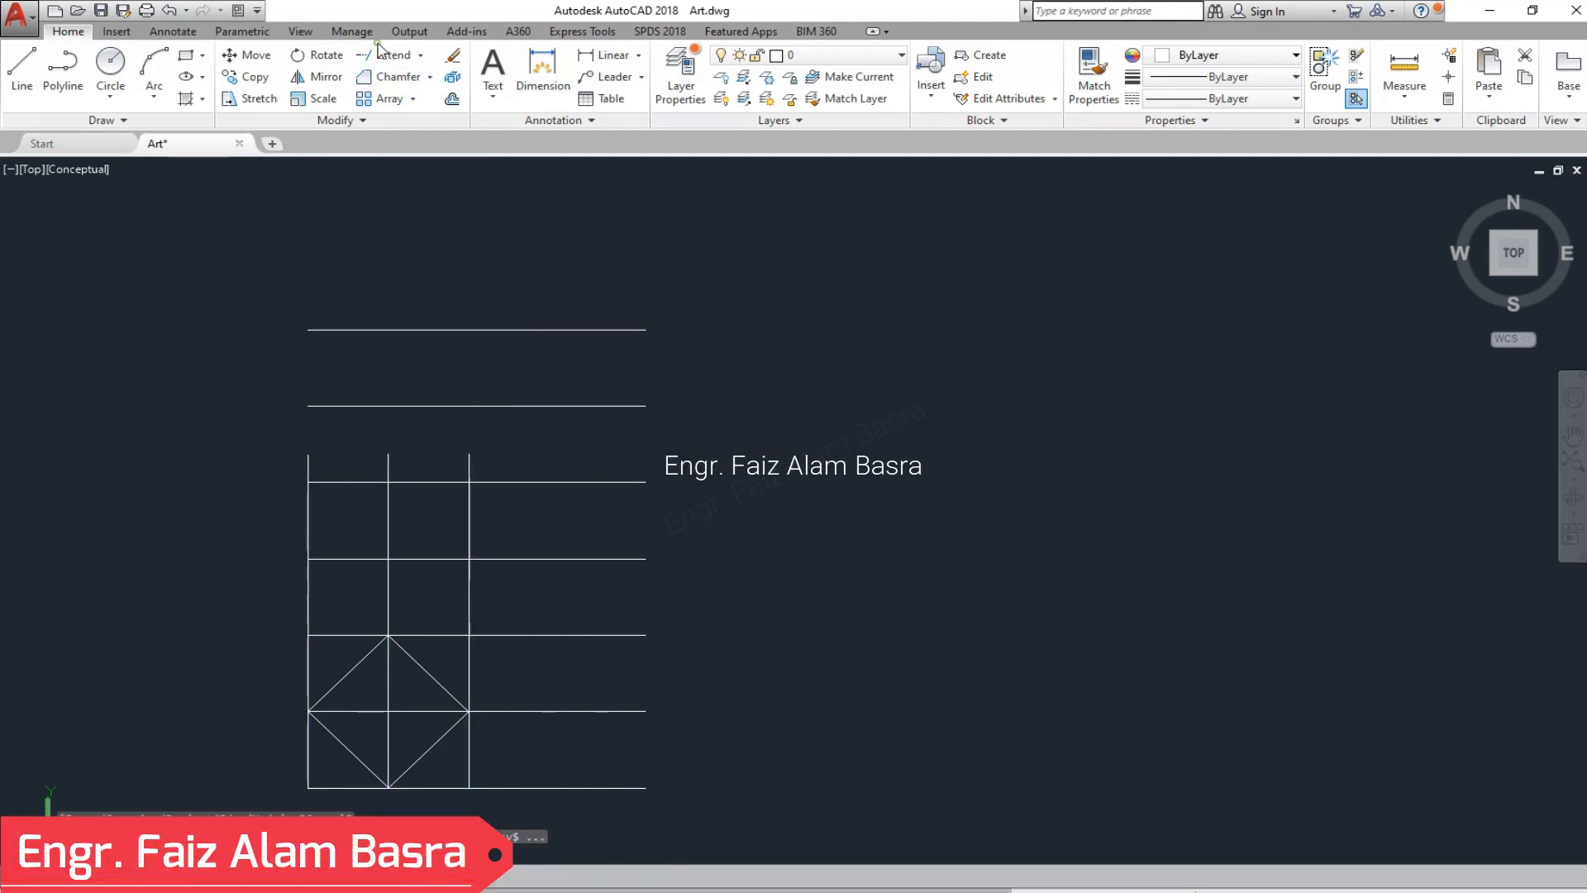
- Extend the three vertical lines up to the topmost horizontal line
{"action": "left_click", "coordinate": [383, 55]}
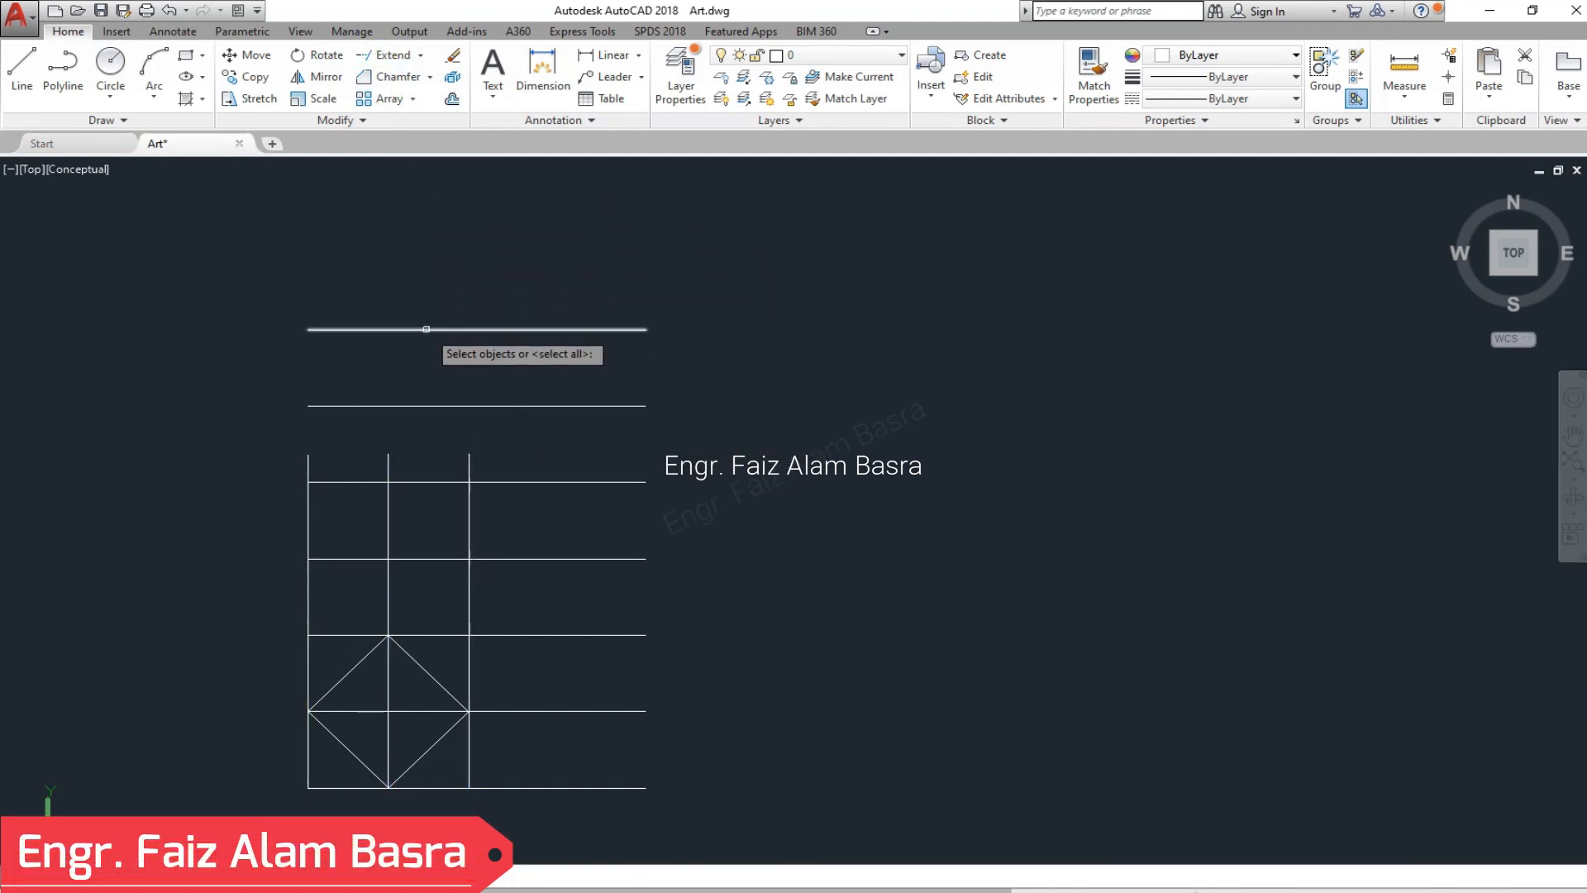
{"action": "right_click", "coordinate": [451, 372]}
{"action": "left_click", "coordinate": [592, 454]}
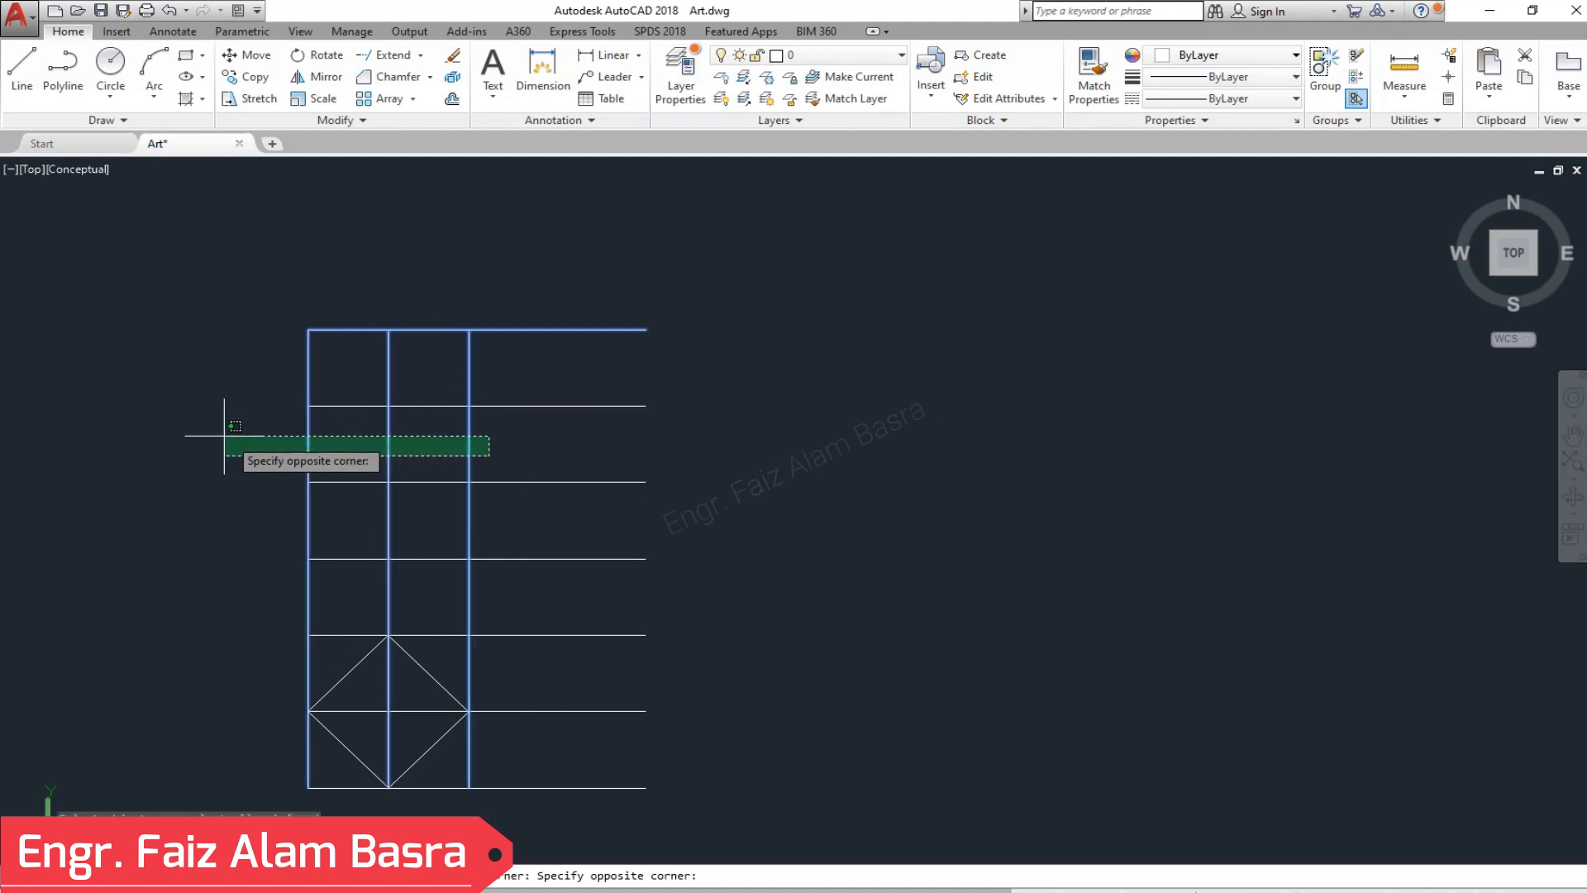
{"action": "left_click", "coordinate": [225, 436]}
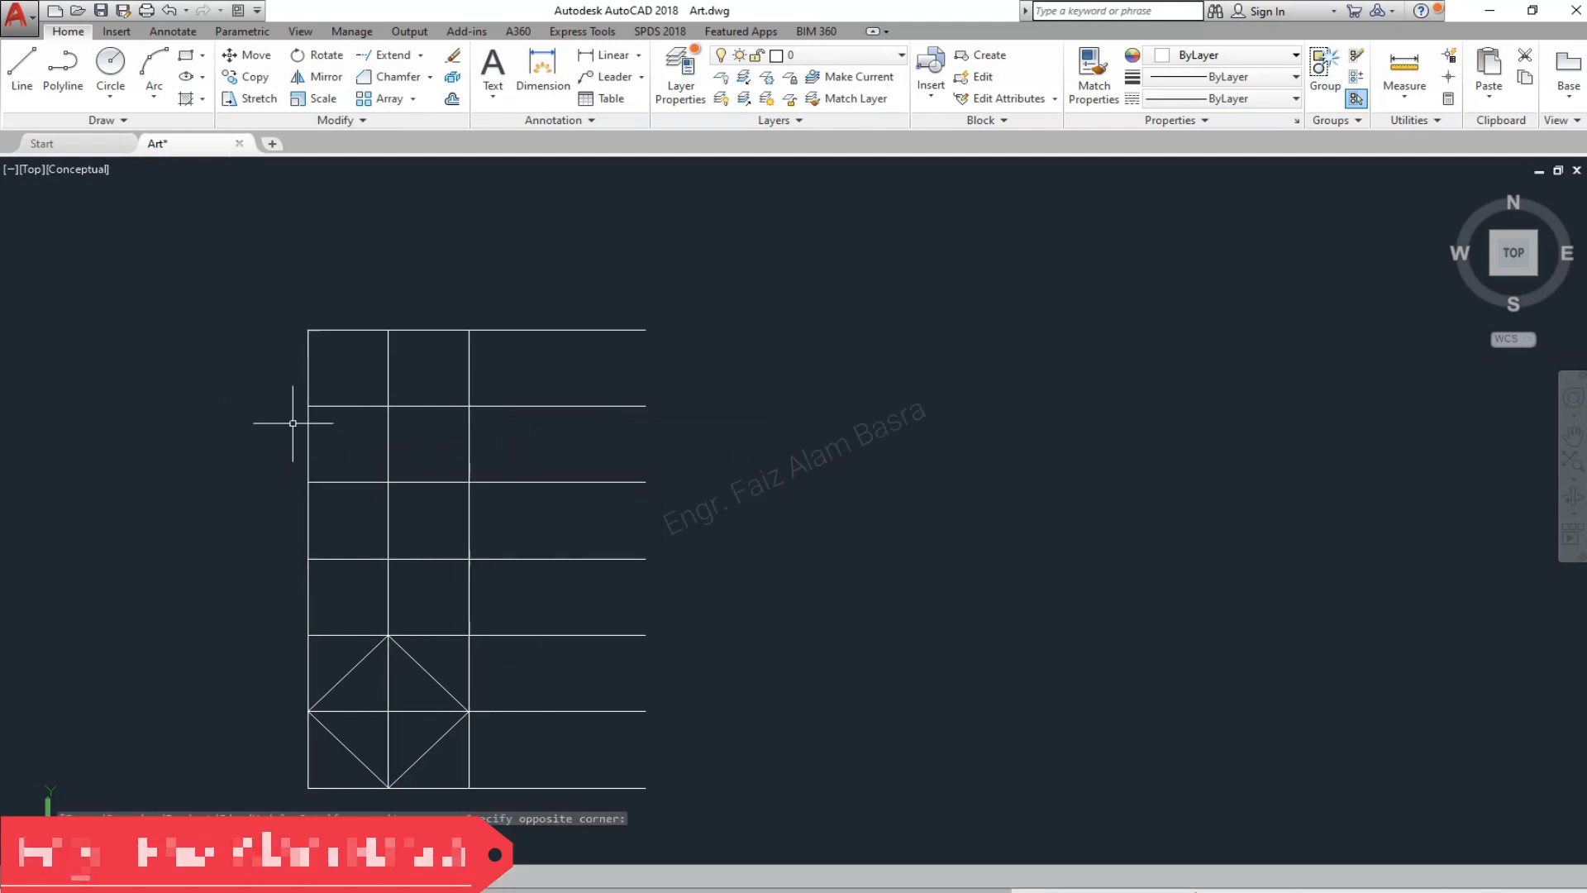
- Draw a second diamond with the Line tool through the grid intersections of the two highest rows
{"action": "left_click", "coordinate": [27, 59]}
{"action": "left_click", "coordinate": [308, 406]}
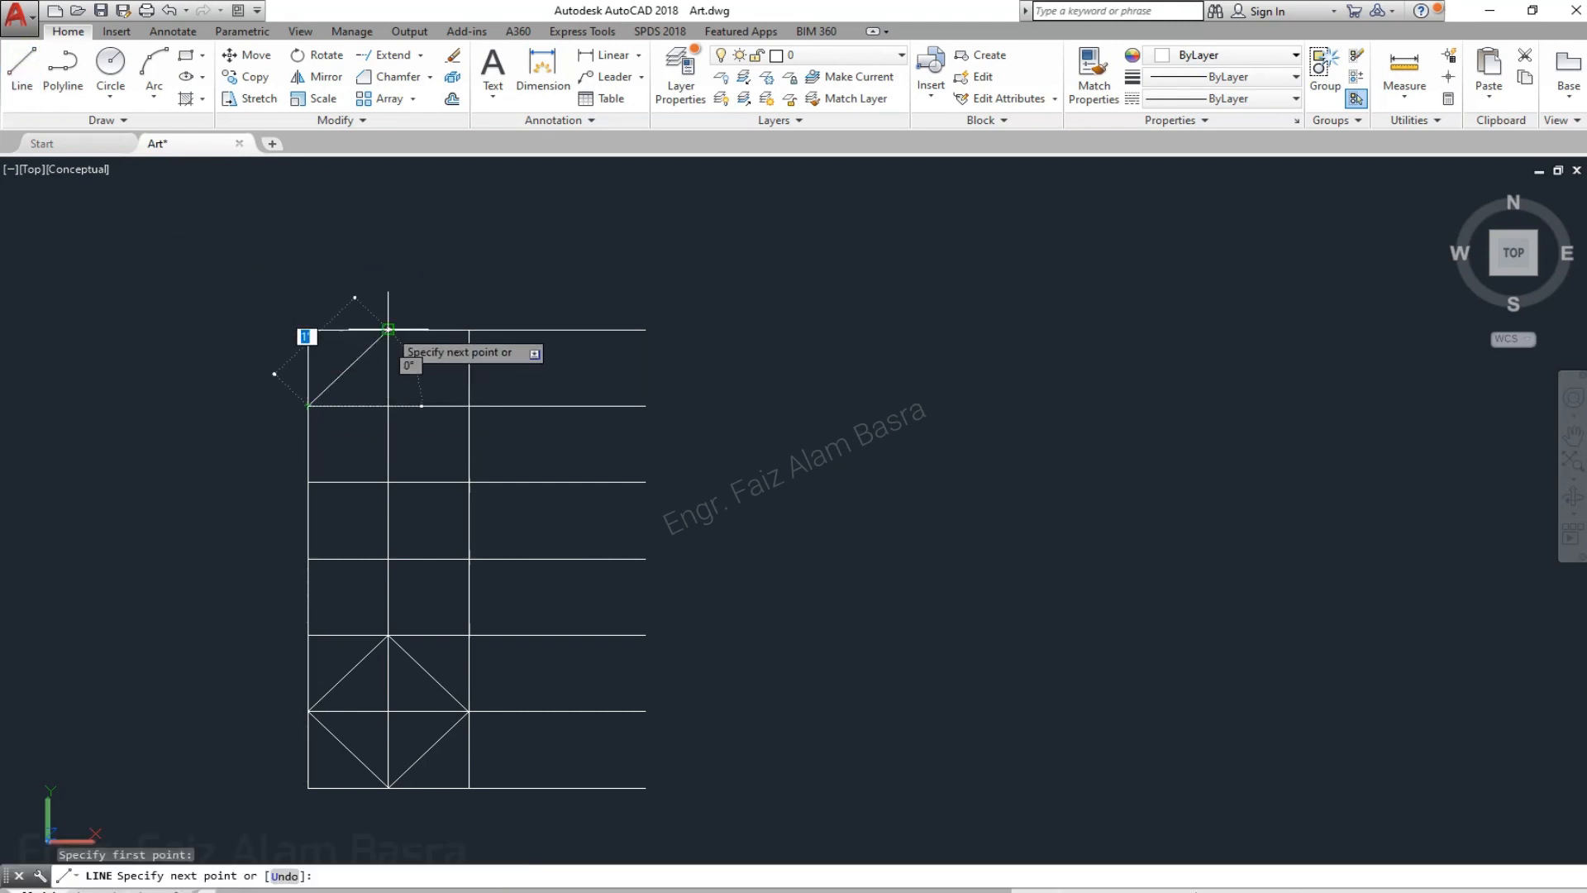
{"action": "left_click", "coordinate": [388, 330]}
{"action": "left_click", "coordinate": [469, 406]}
{"action": "left_click", "coordinate": [388, 482]}
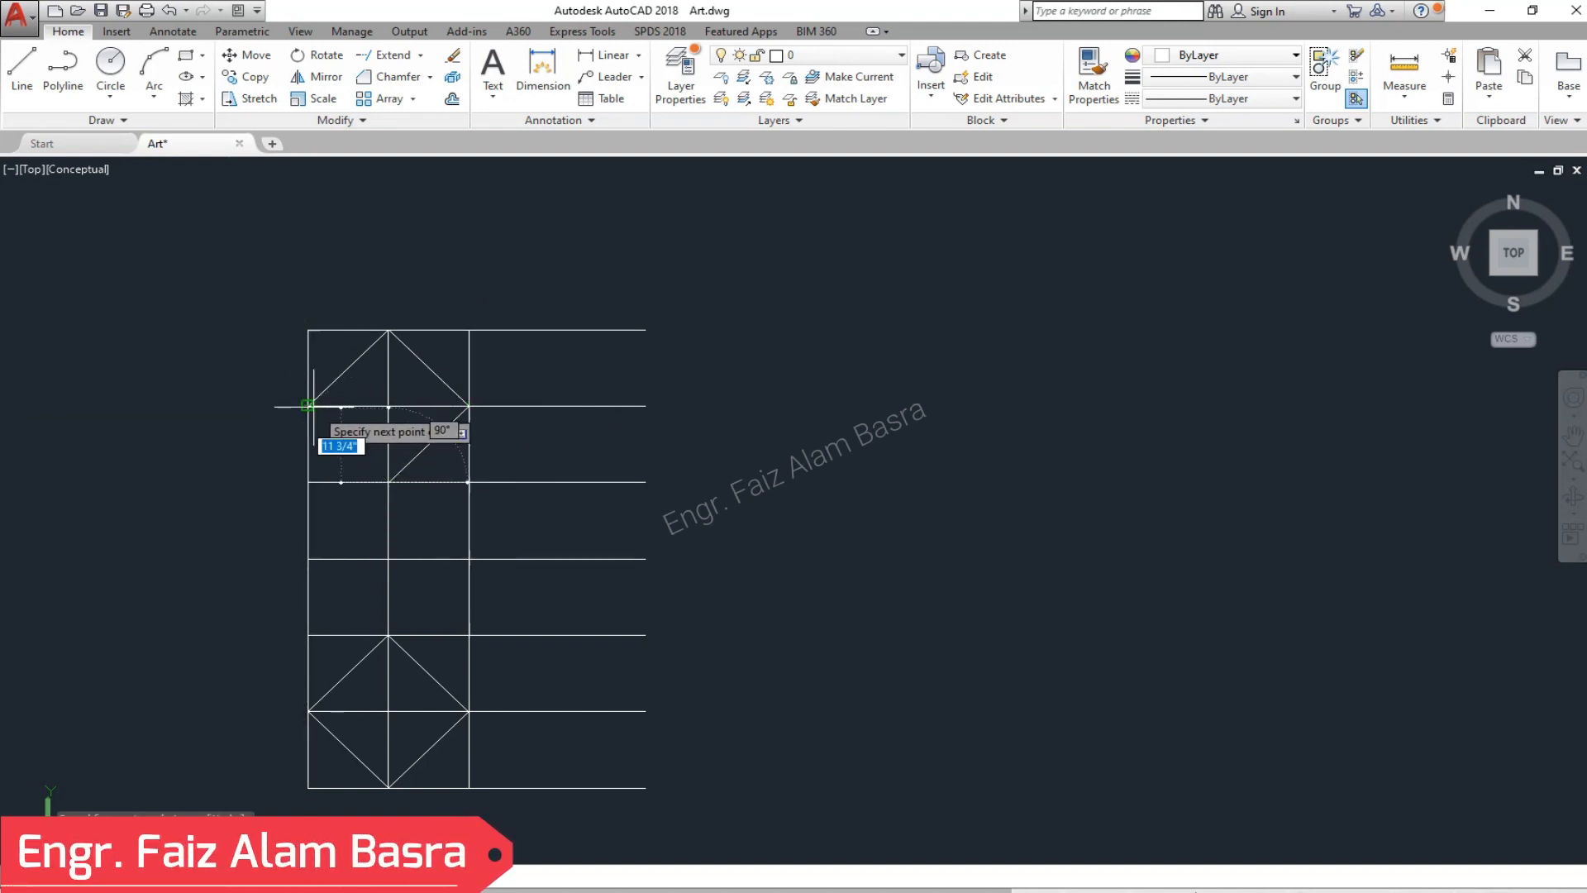
{"action": "left_click", "coordinate": [311, 406]}
{"action": "key", "text": "Escape"}
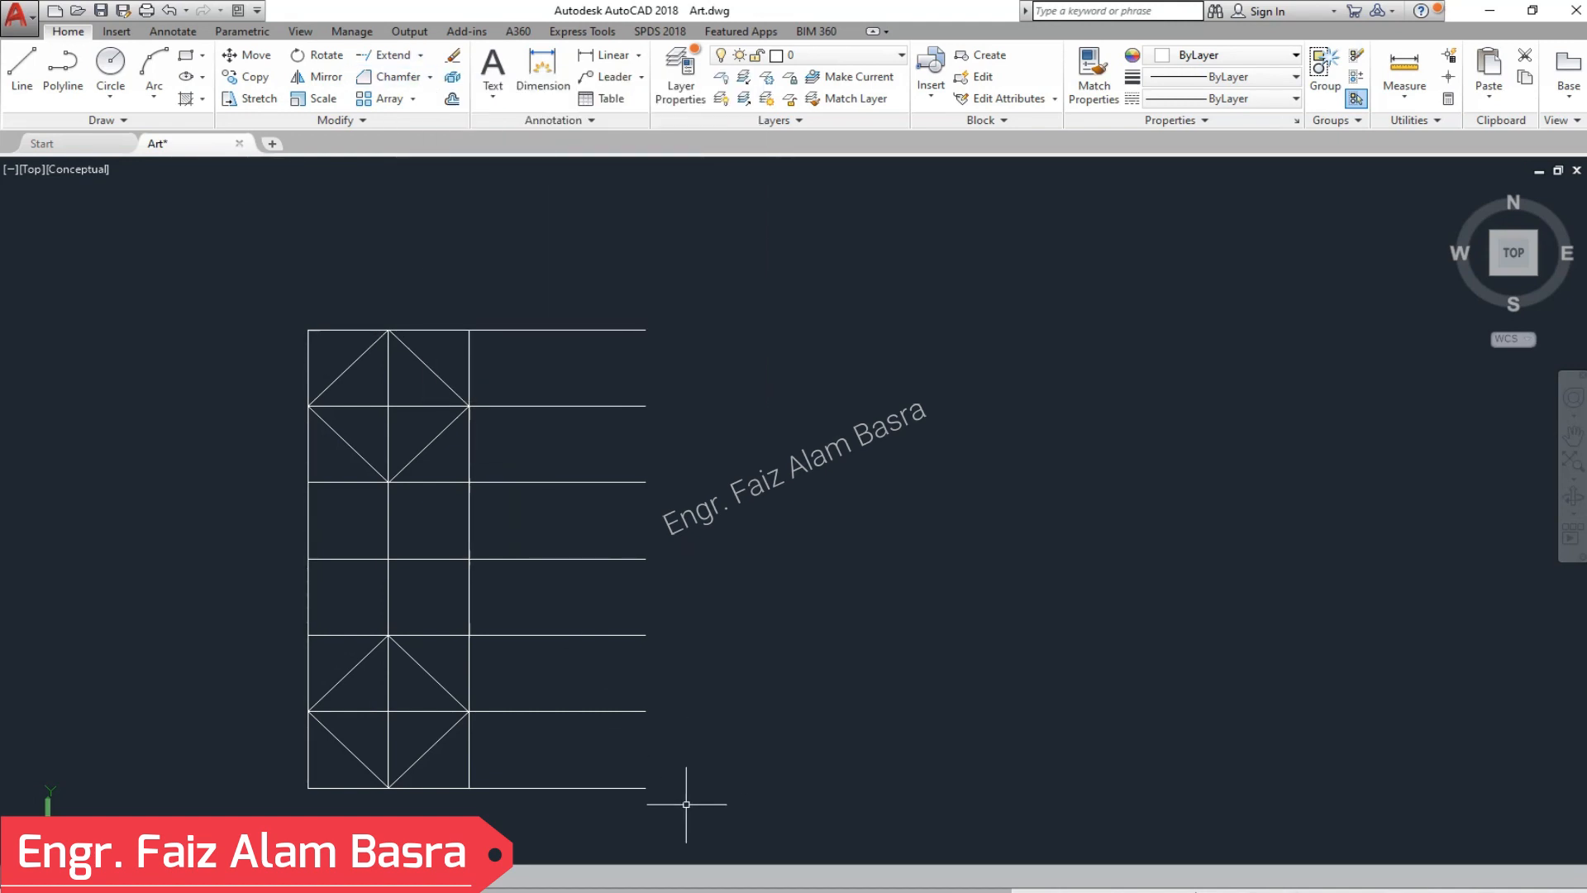
- Delete all seven horizontal grid lines, leaving the vertical lines and both diamonds
{"action": "left_click", "coordinate": [548, 274]}
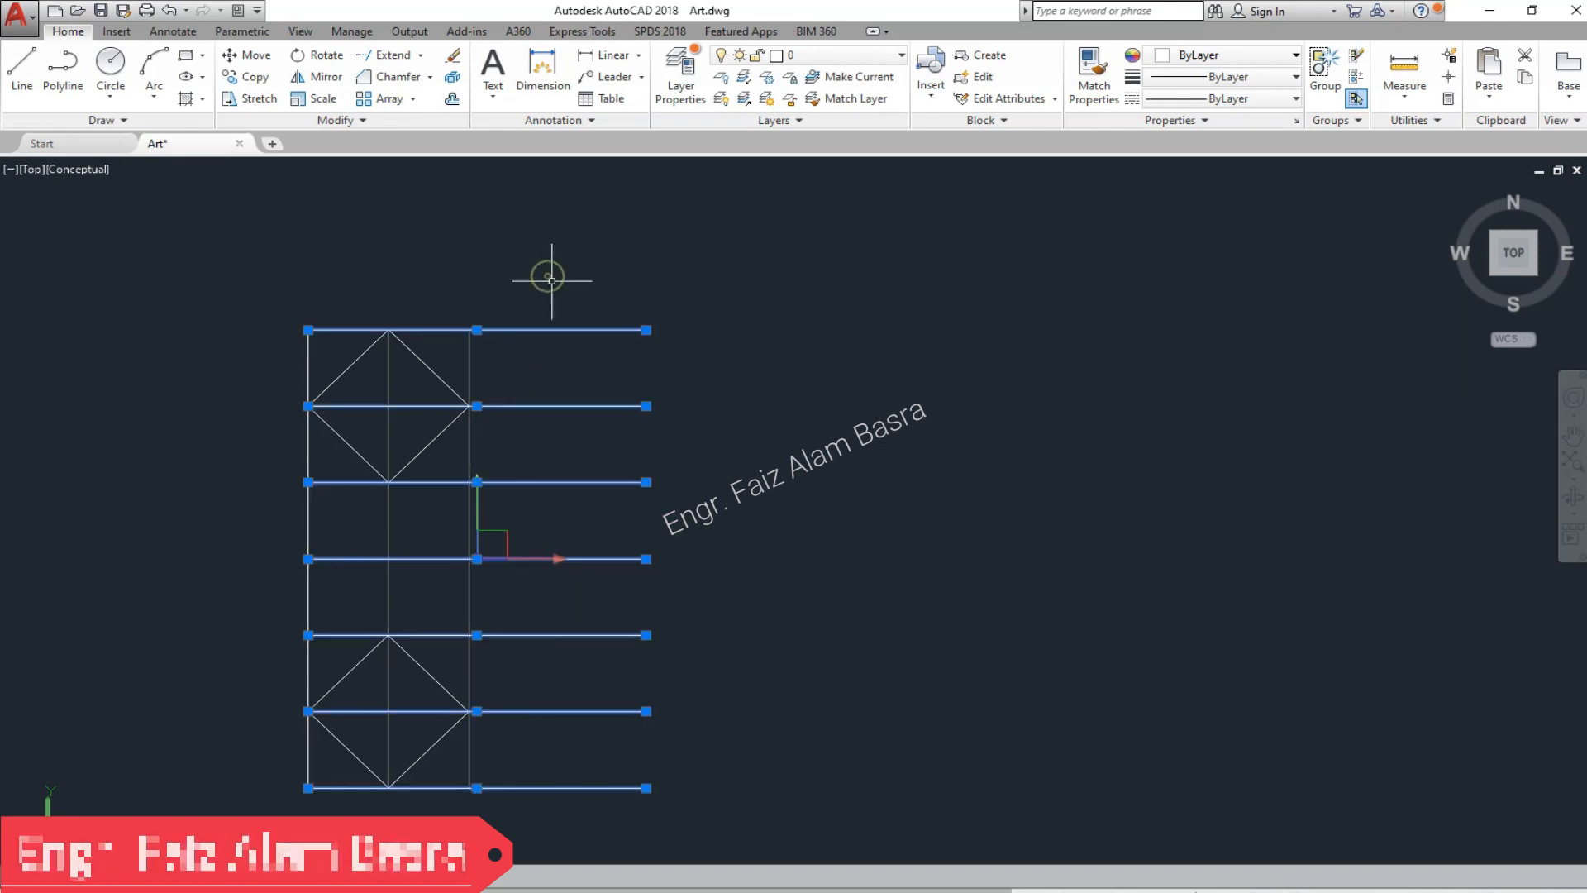
{"action": "key", "text": "Delete"}
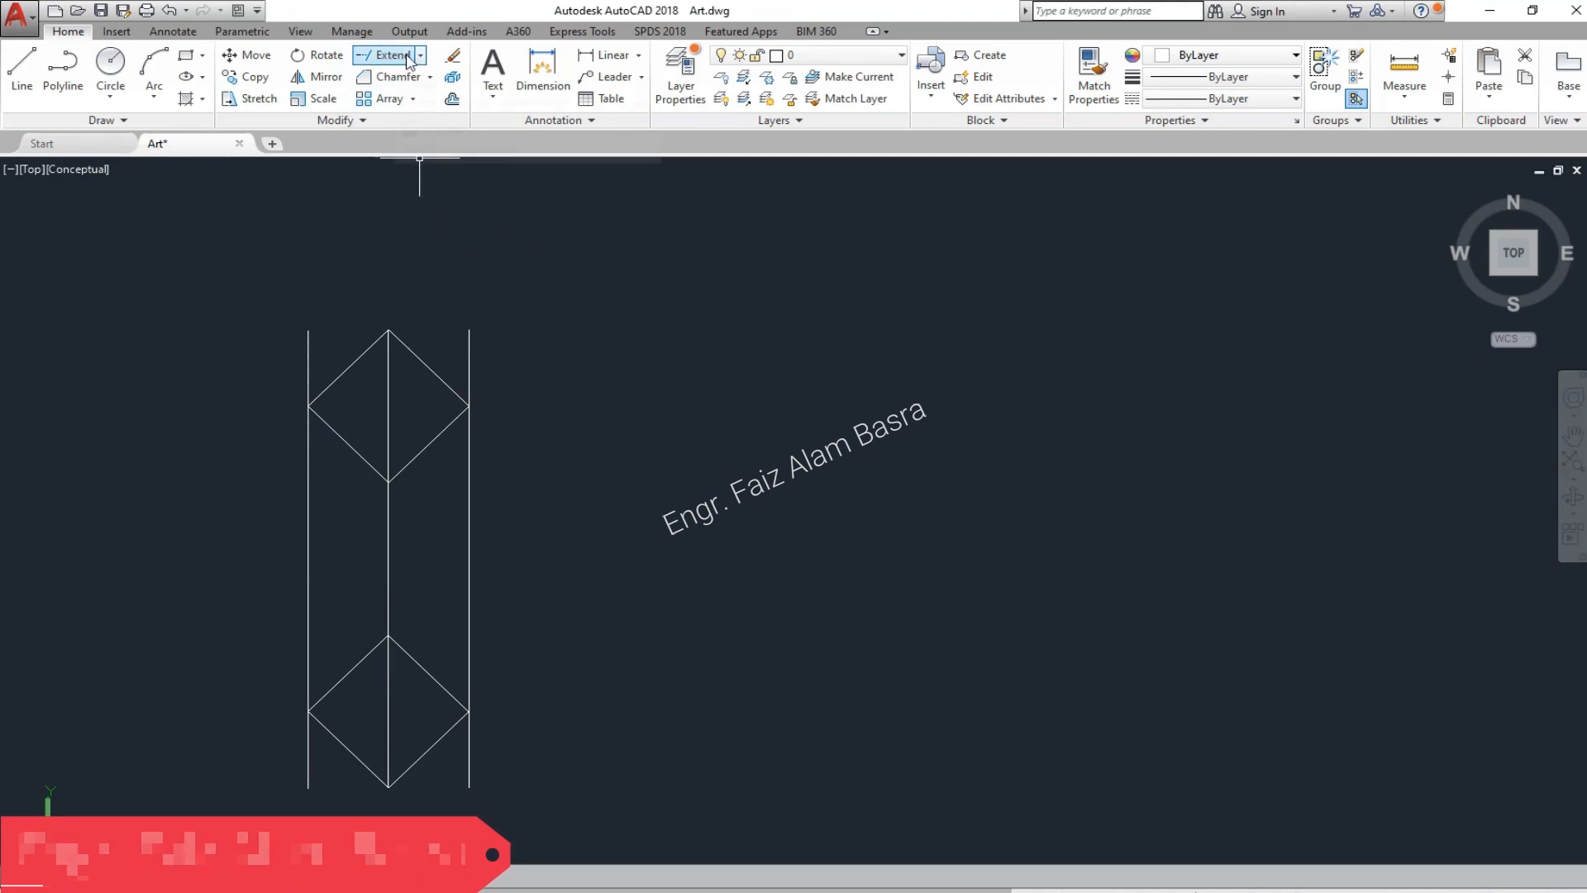
- Trim the ends of the two outer vertical lines that extend beyond the side corners of the diamonds
{"action": "left_click", "coordinate": [421, 56]}
{"action": "left_click", "coordinate": [400, 86]}
{"action": "right_click", "coordinate": [550, 298]}
{"action": "left_click", "coordinate": [542, 361]}
{"action": "left_click", "coordinate": [449, 305]}
{"action": "left_click", "coordinate": [341, 338]}
{"action": "left_click", "coordinate": [259, 317]}
{"action": "left_click", "coordinate": [508, 781]}
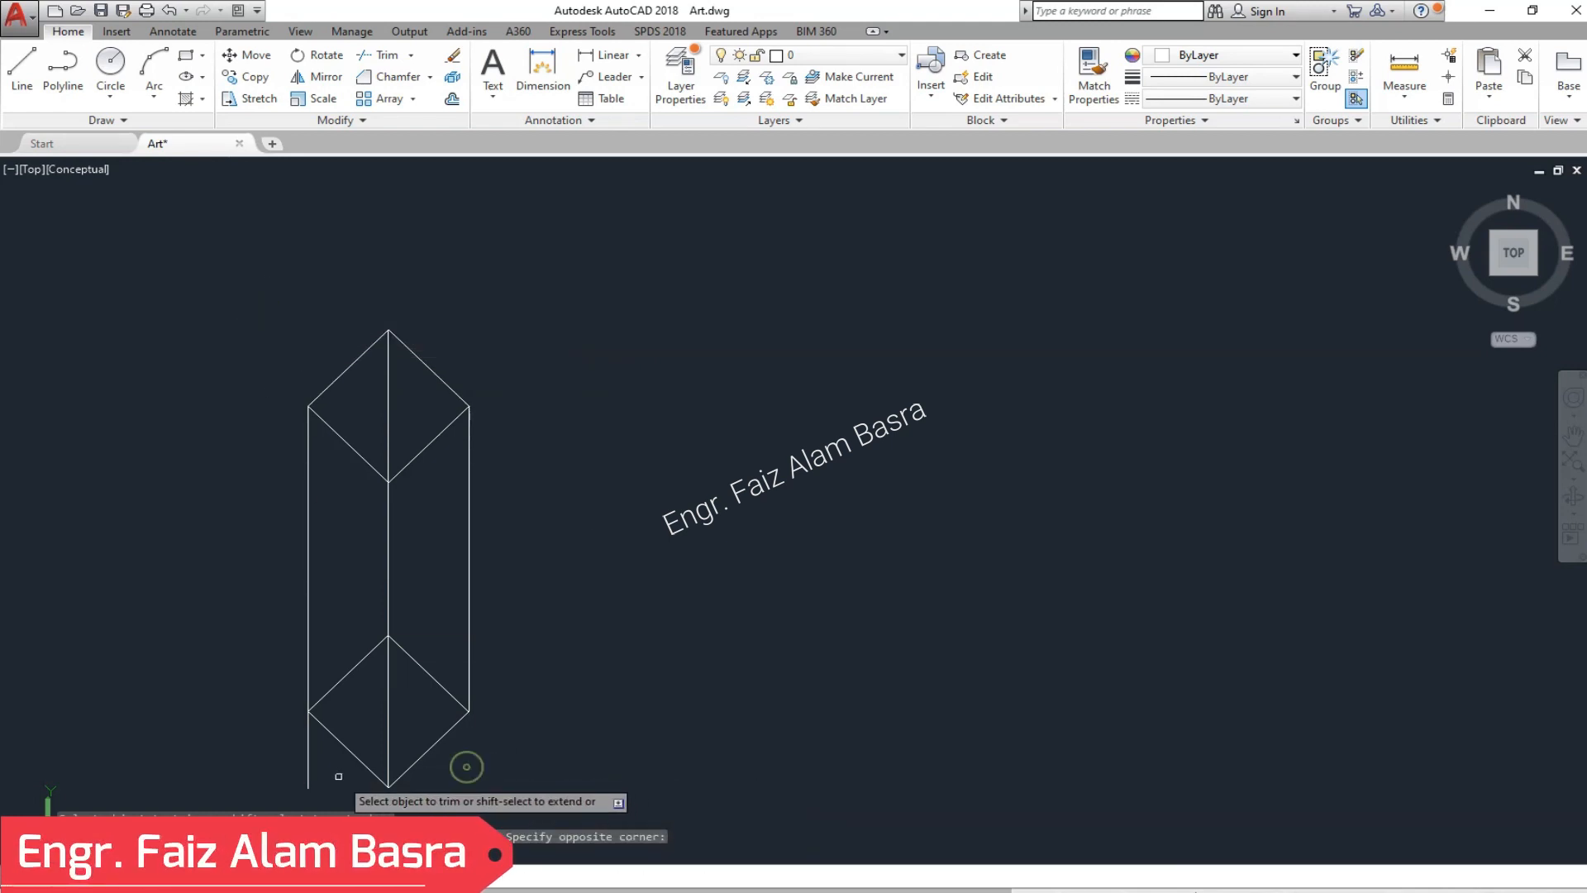
- Trim the middle vertical line's segments inside both diamonds and save the drawing
{"action": "left_click", "coordinate": [411, 735]}
{"action": "left_click", "coordinate": [383, 716]}
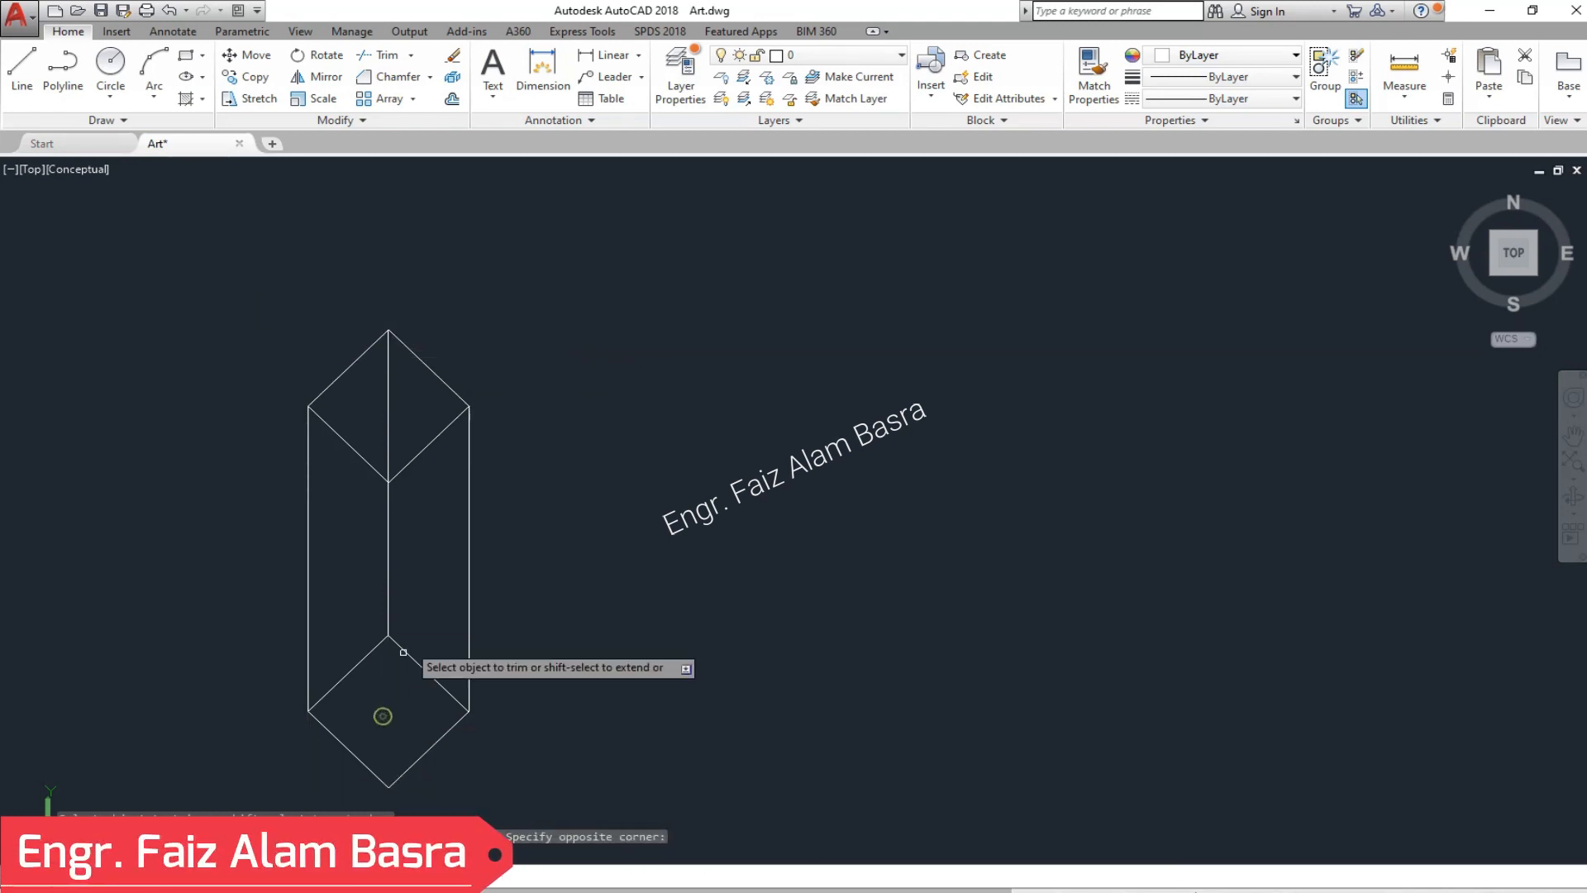
{"action": "left_click", "coordinate": [405, 416]}
{"action": "left_click", "coordinate": [380, 395]}
{"action": "scroll", "coordinate": [521, 347], "scroll_direction": "down", "scroll_amount": 4}
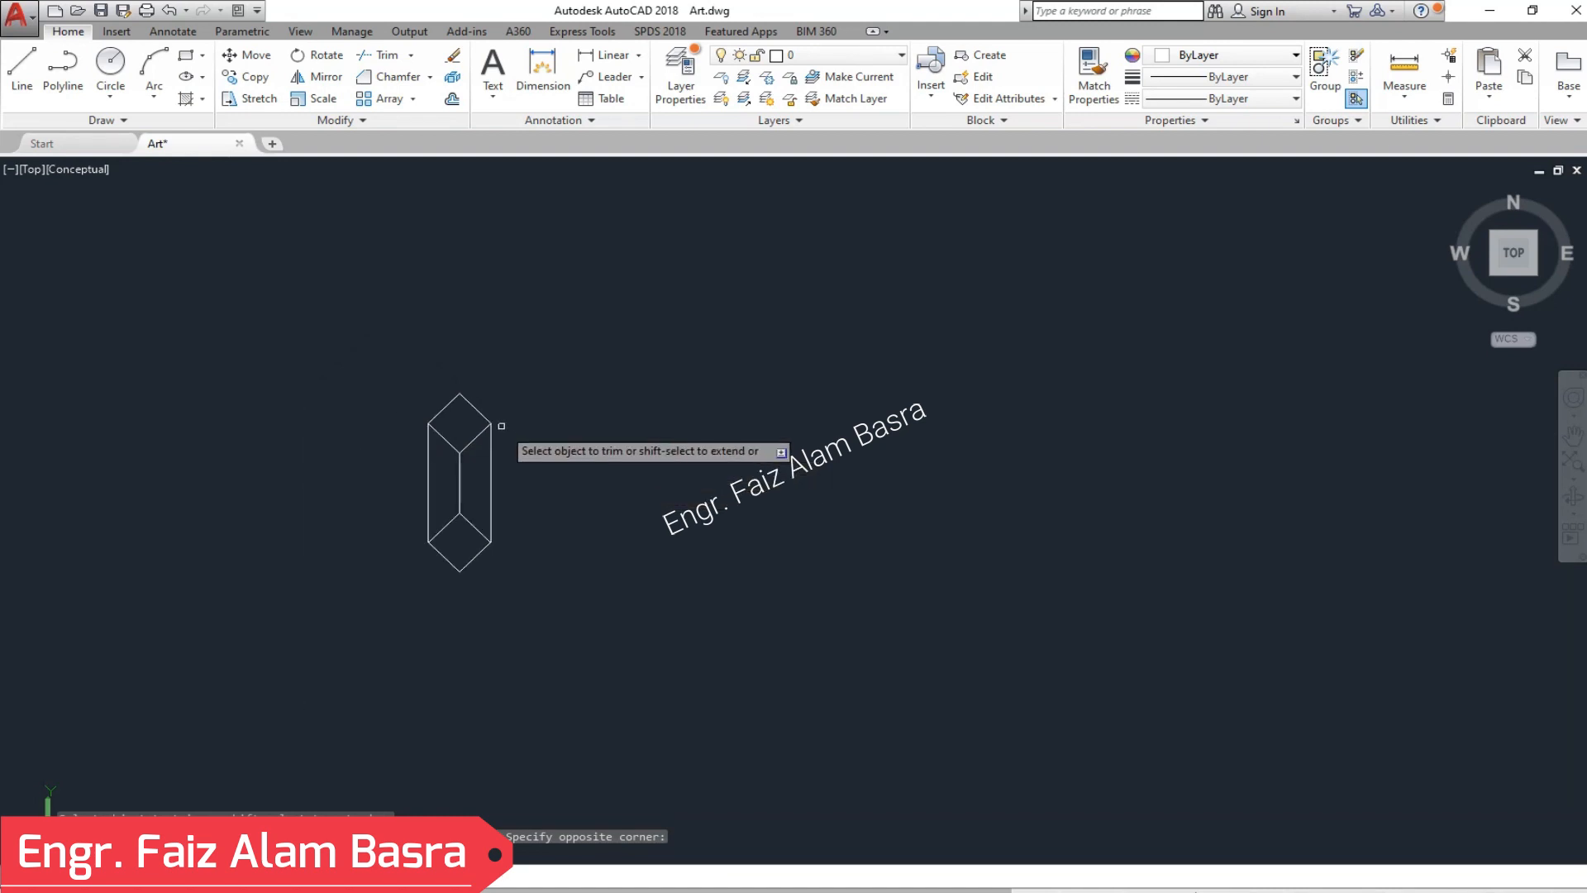
{"action": "scroll", "coordinate": [494, 443], "scroll_direction": "up", "scroll_amount": 5}
{"action": "right_click", "coordinate": [554, 462]}
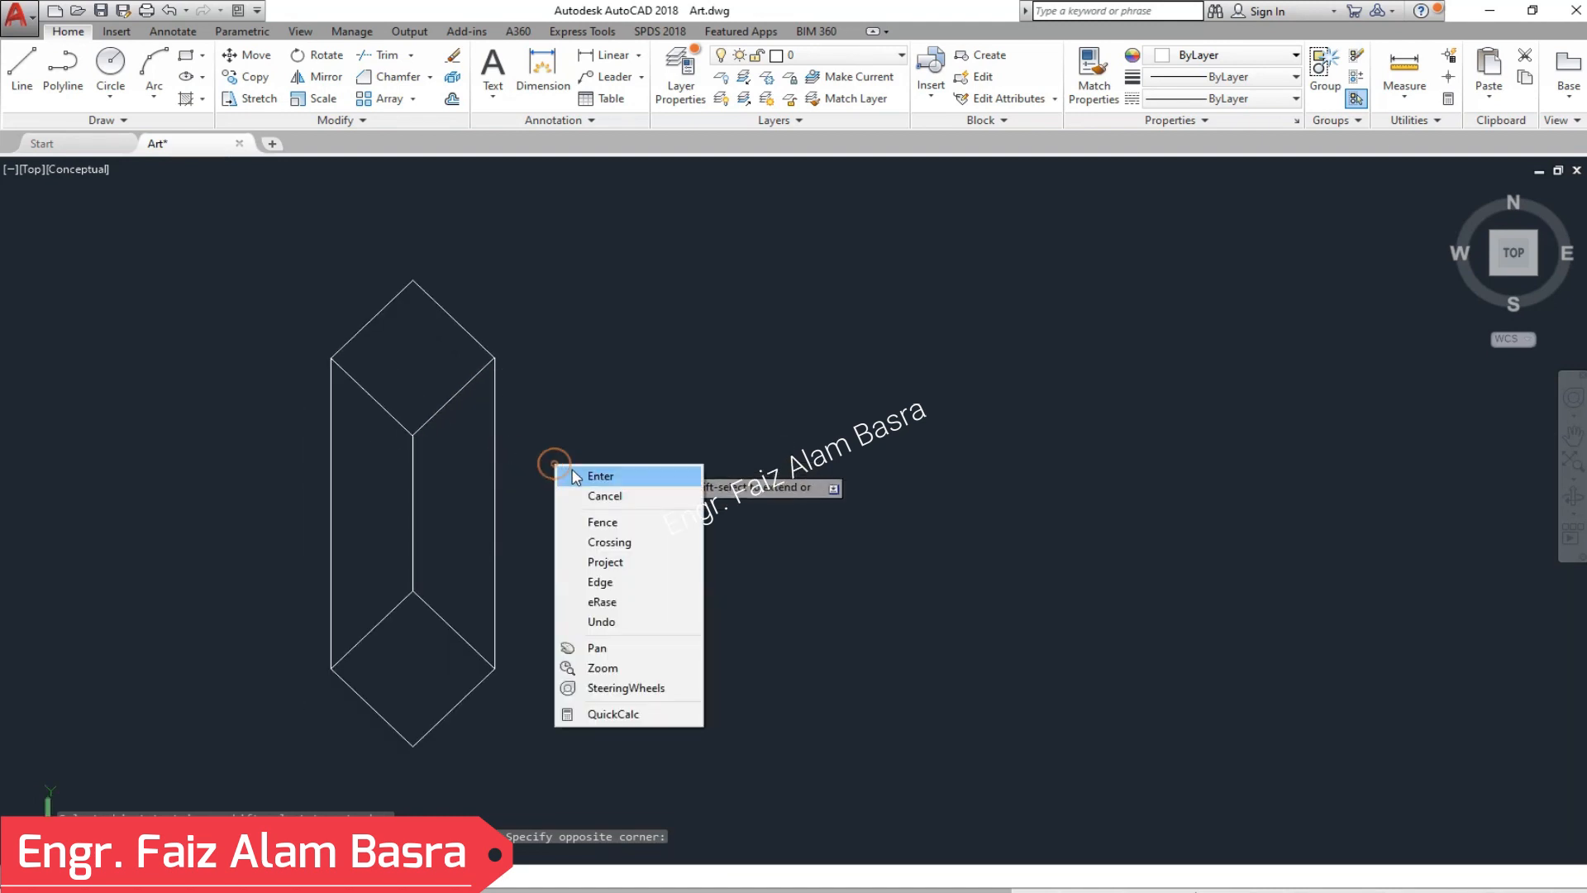
{"action": "left_click", "coordinate": [542, 476]}
{"action": "scroll", "coordinate": [522, 491], "scroll_direction": "up", "scroll_amount": 2}
{"action": "scroll", "coordinate": [509, 485], "scroll_direction": "down", "scroll_amount": 2}
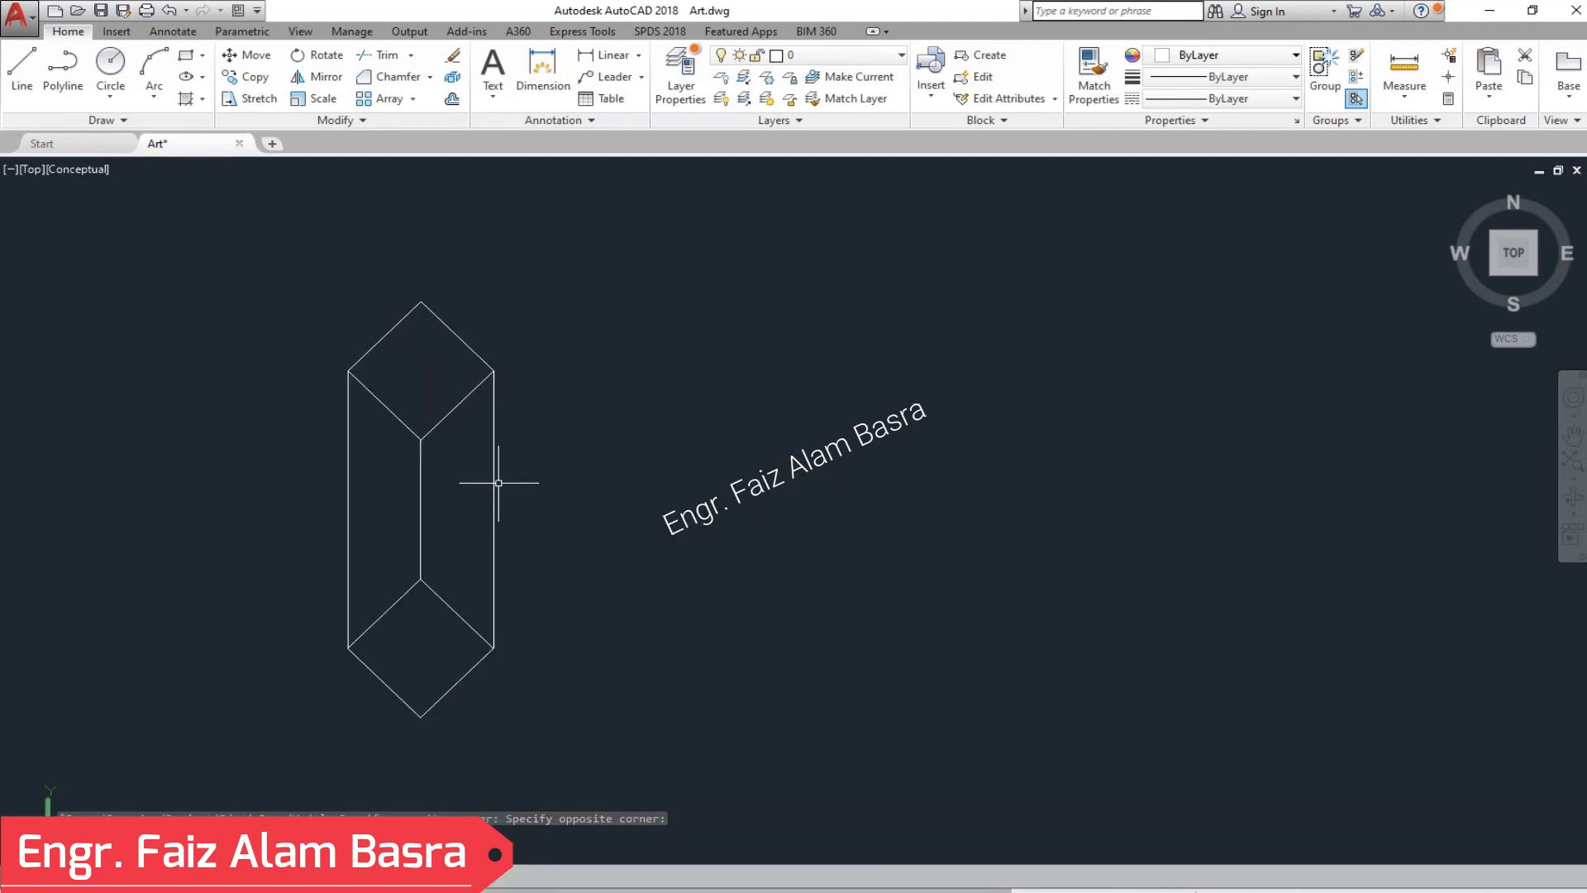
{"action": "left_click", "coordinate": [107, 11]}
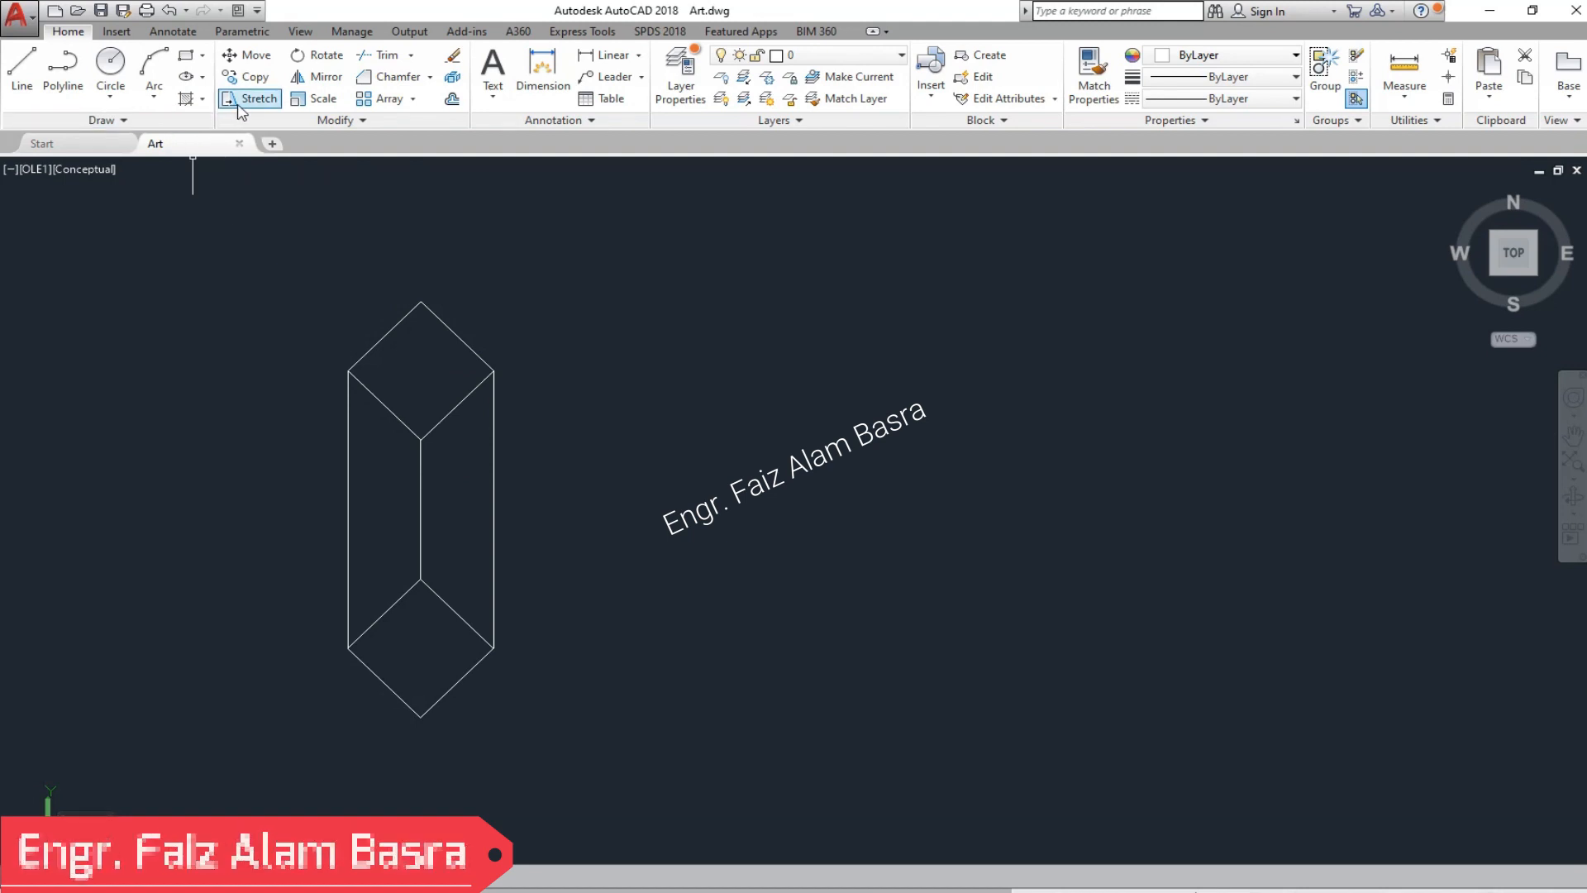
- Copy the whole figure from its lower-left side corner five times to the right, placing the copies edge to edge for six adjoining figures
{"action": "left_click", "coordinate": [256, 77]}
{"action": "left_click", "coordinate": [586, 731]}
{"action": "left_click", "coordinate": [276, 296]}
{"action": "key", "text": "Return"}
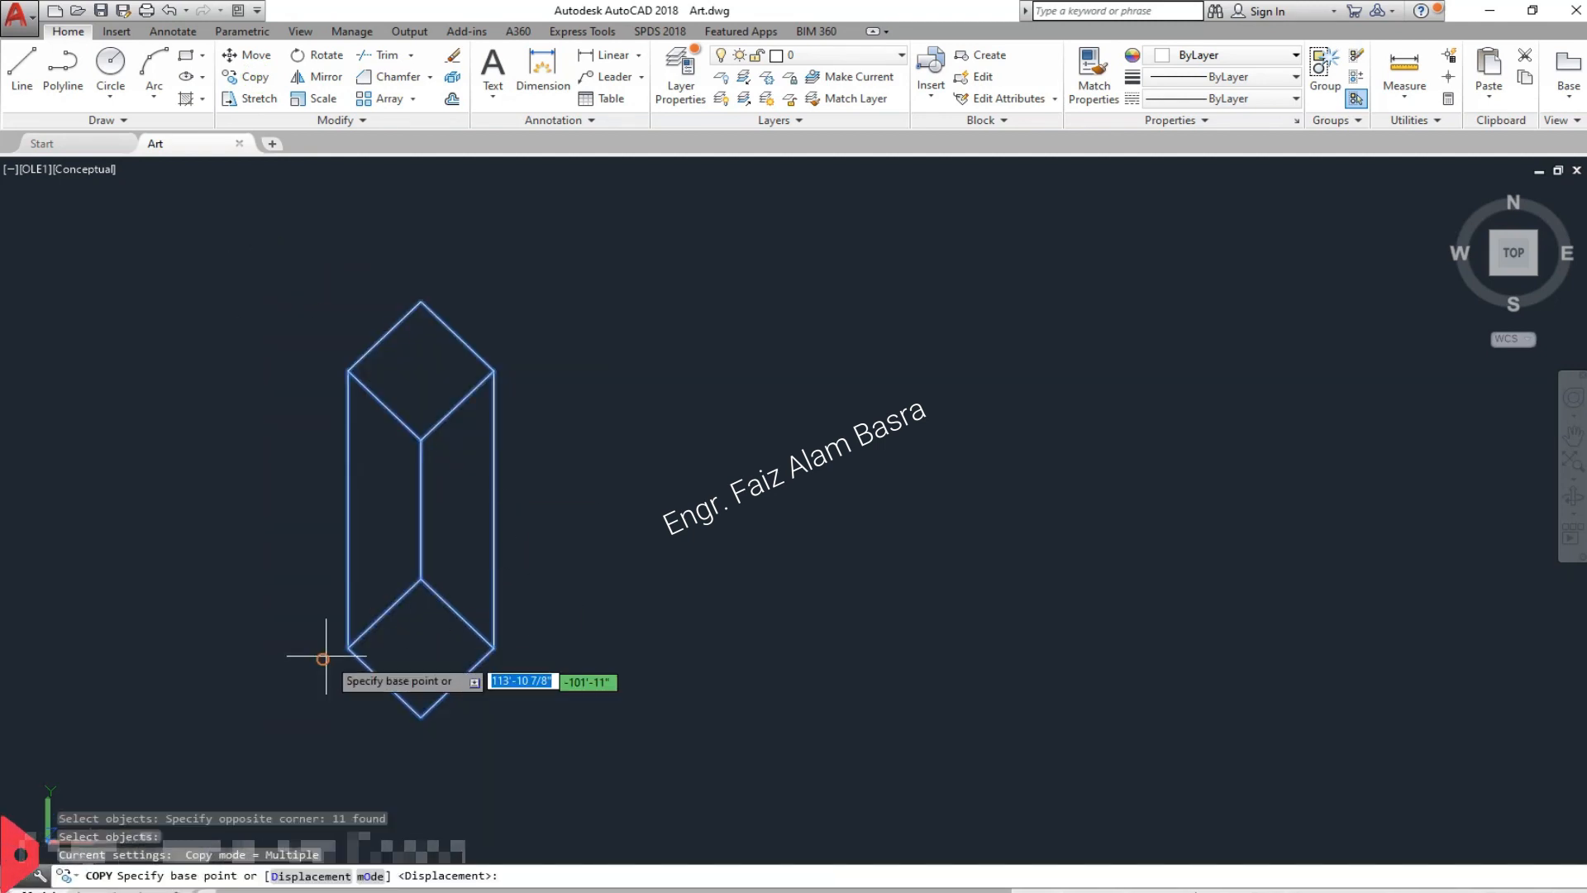
{"action": "left_click", "coordinate": [348, 647]}
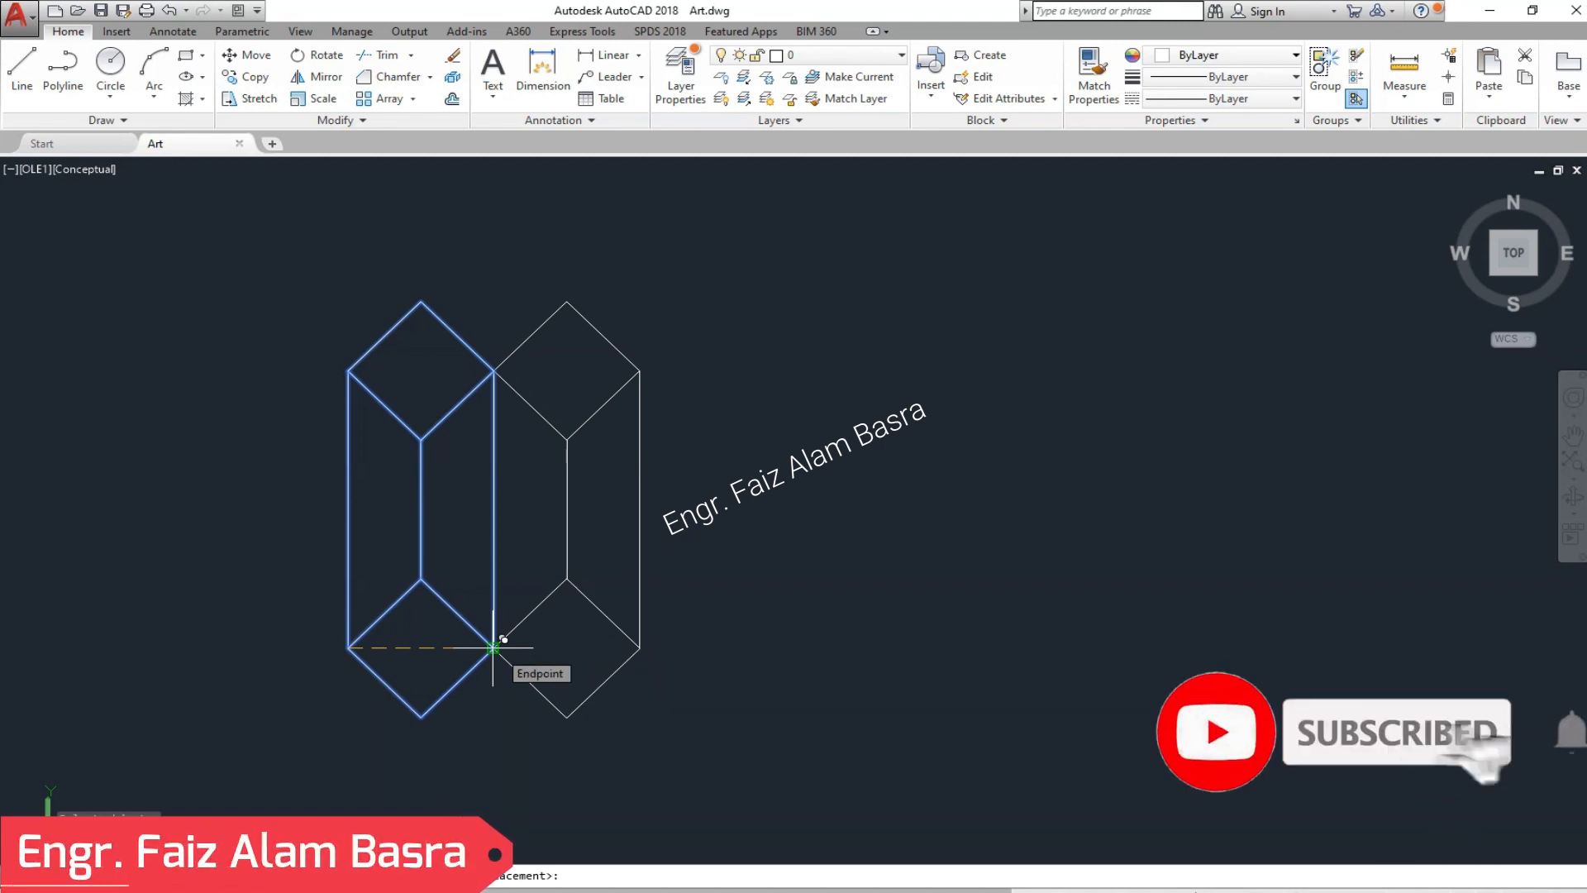
{"action": "left_click", "coordinate": [494, 648]}
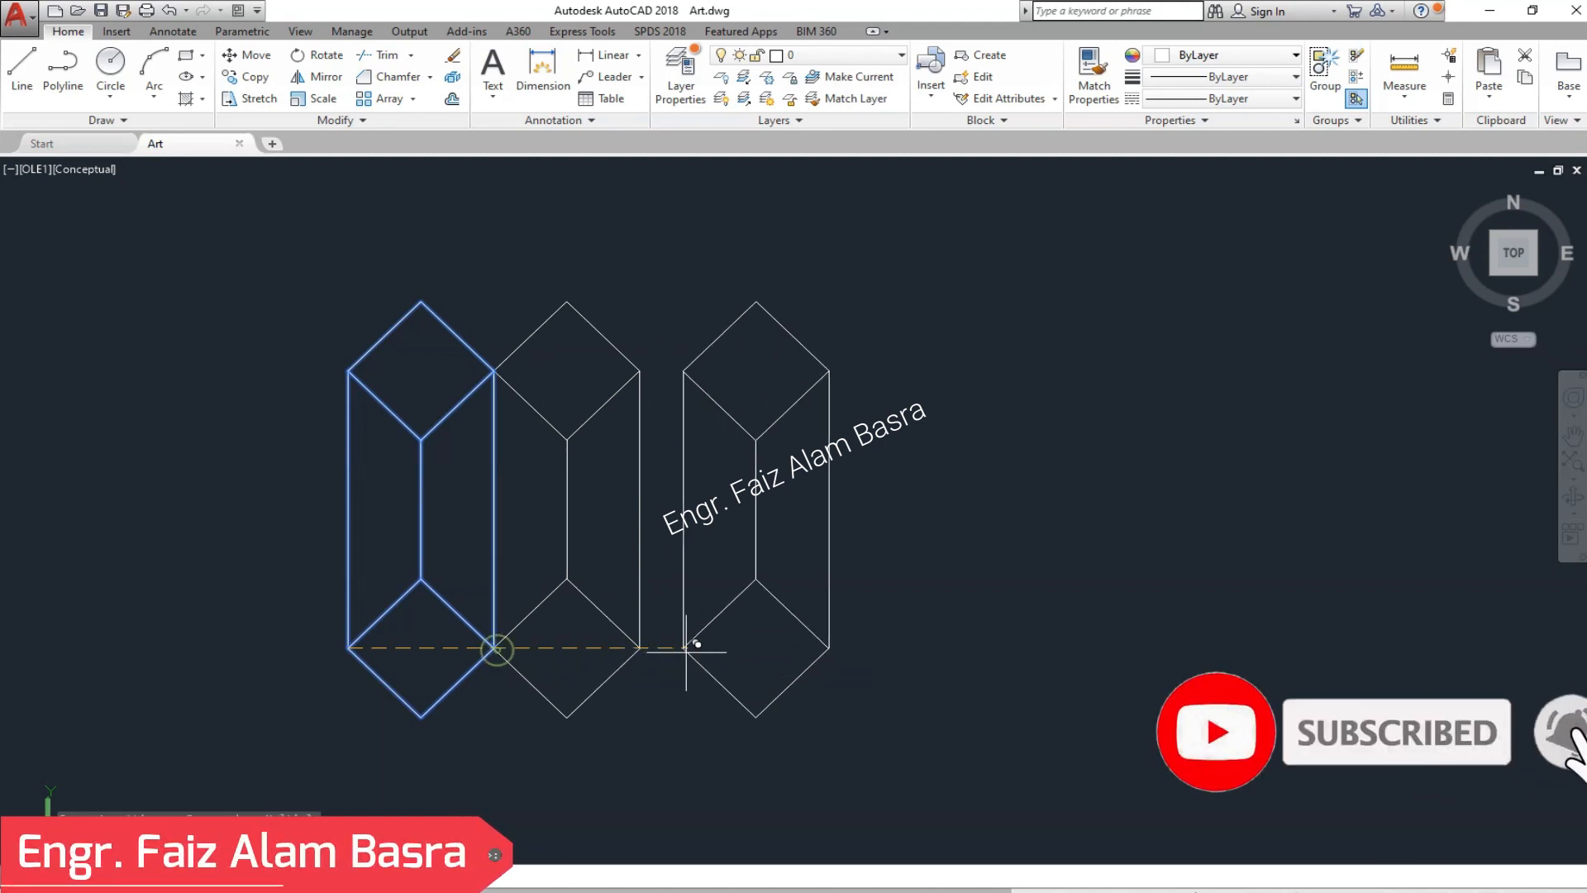
{"action": "left_click", "coordinate": [640, 648]}
{"action": "left_click", "coordinate": [785, 648]}
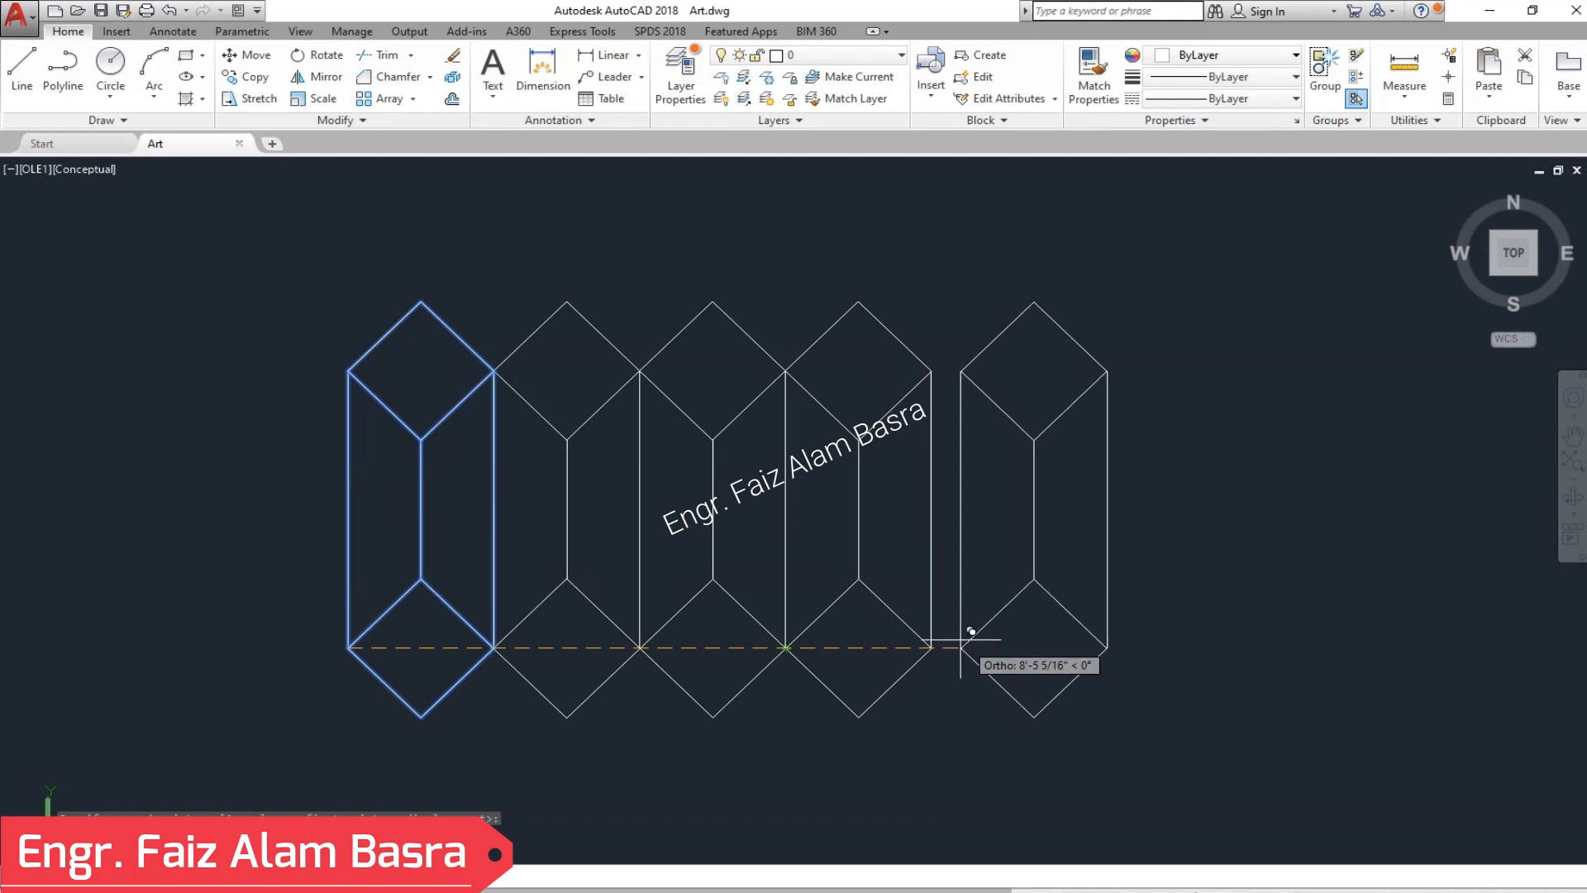
{"action": "left_click", "coordinate": [932, 647]}
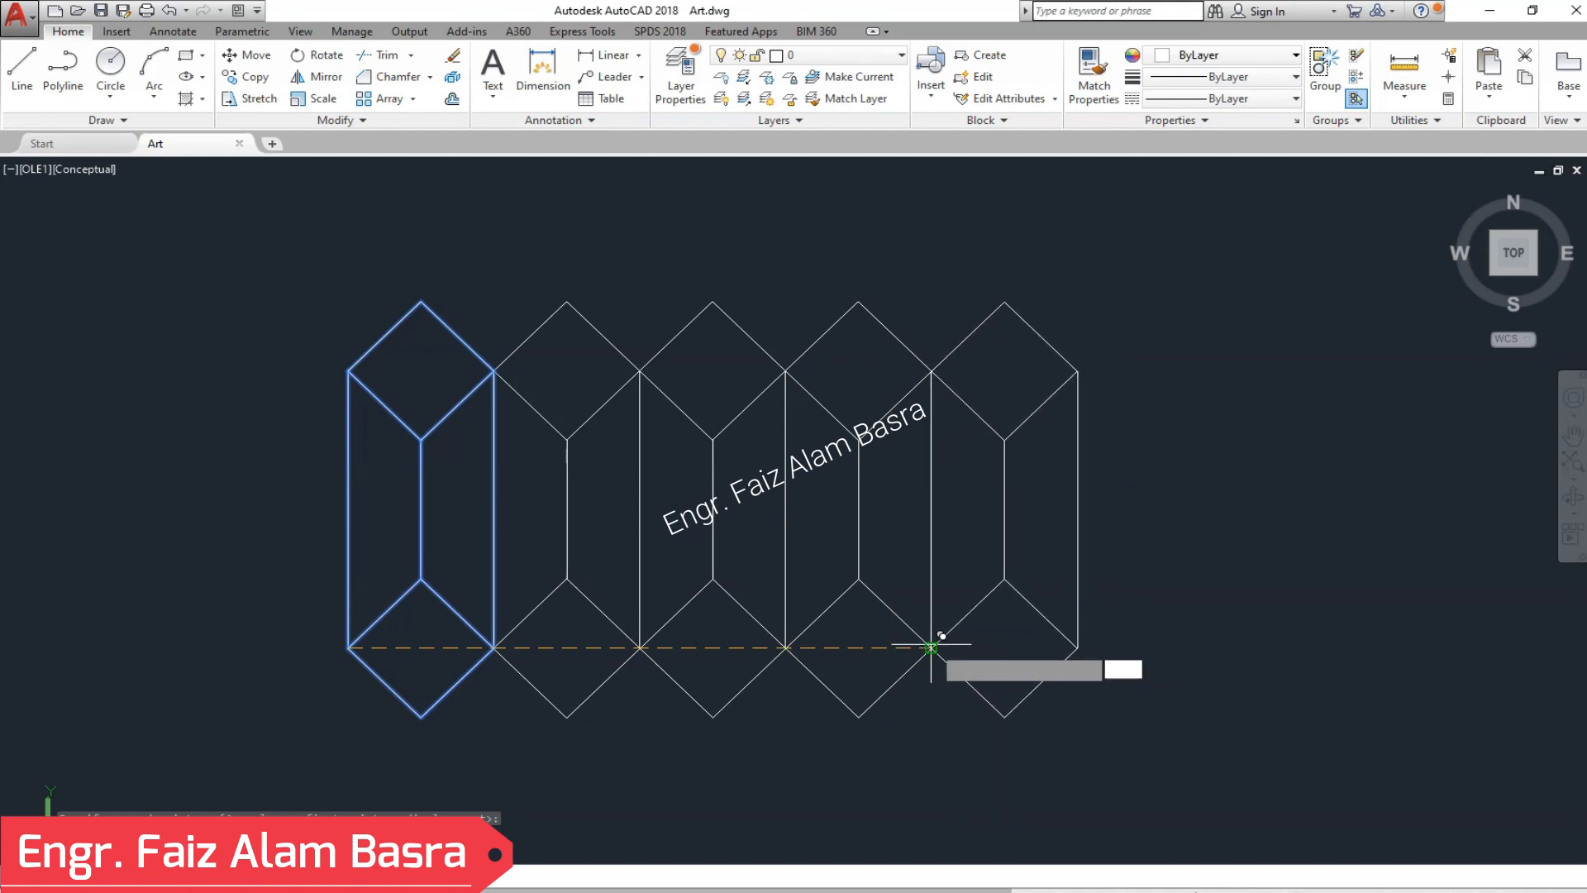
{"action": "right_click", "coordinate": [1075, 649]}
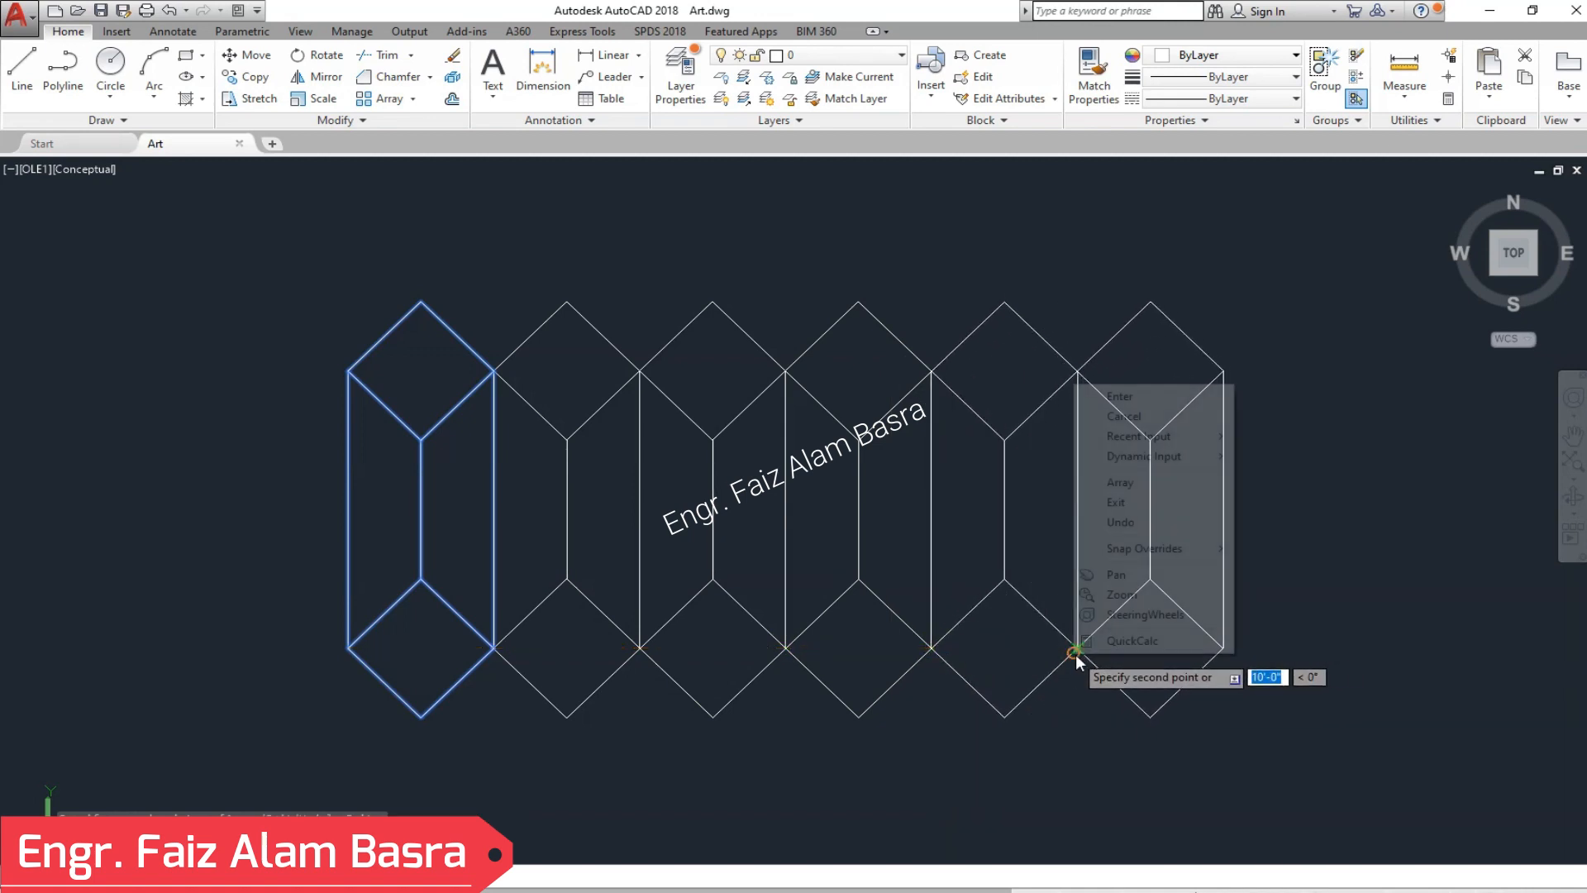
{"action": "left_click", "coordinate": [1113, 396]}
{"action": "scroll", "coordinate": [347, 609], "scroll_direction": "up", "scroll_amount": 2}
{"action": "scroll", "coordinate": [340, 604], "scroll_direction": "down", "scroll_amount": 2}
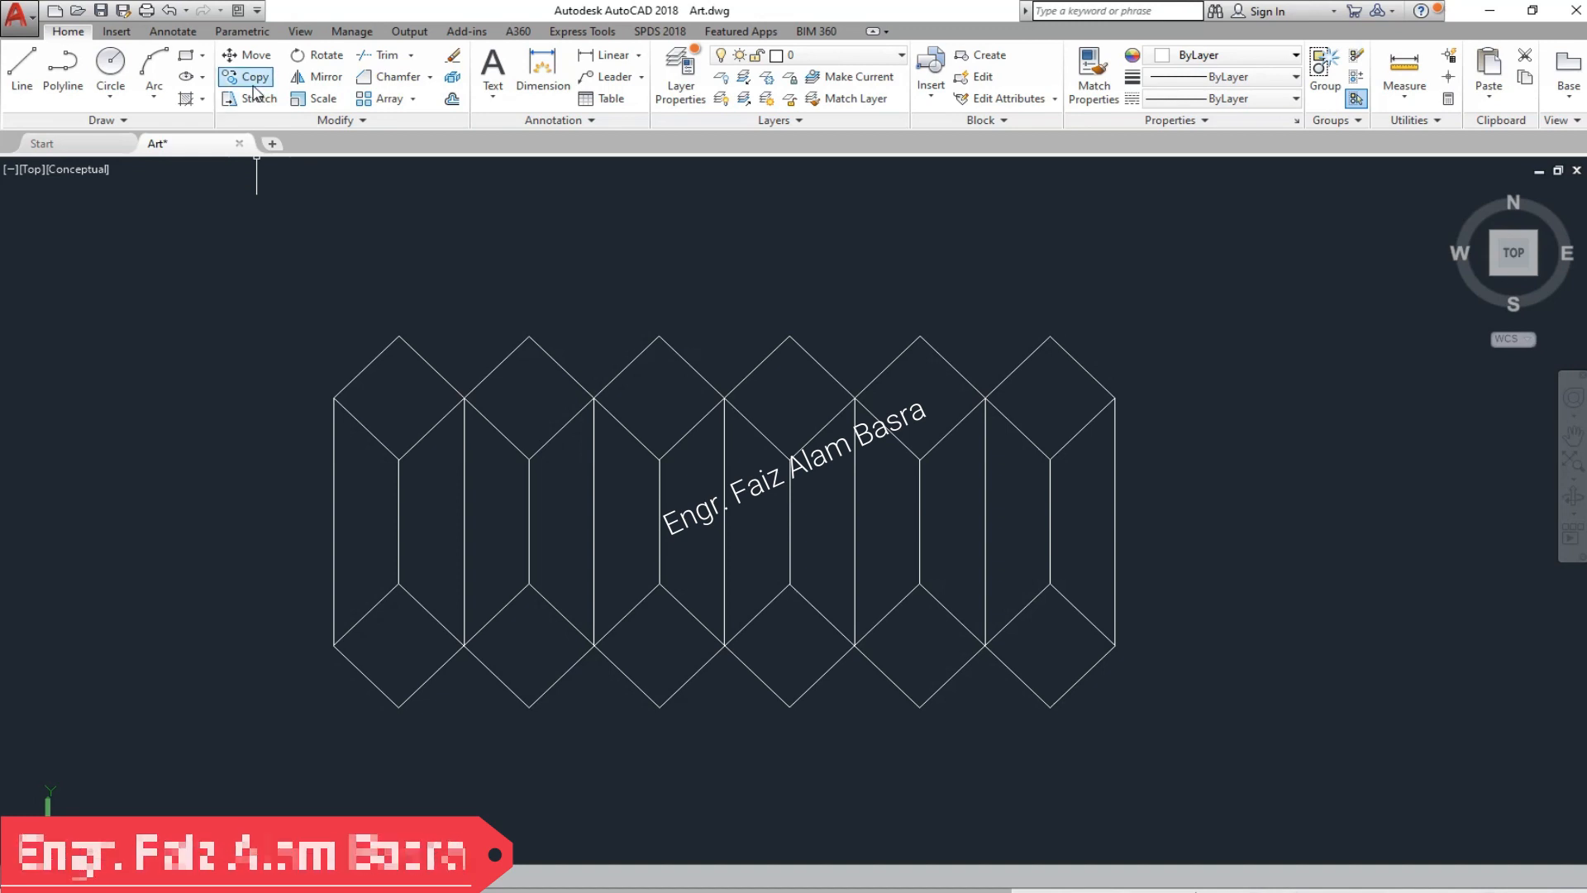
{"action": "scroll", "coordinate": [513, 422], "scroll_direction": "down", "scroll_amount": 2}
{"action": "scroll", "coordinate": [525, 393], "scroll_direction": "up", "scroll_amount": 4}
{"action": "scroll", "coordinate": [525, 393], "scroll_direction": "down", "scroll_amount": 2}
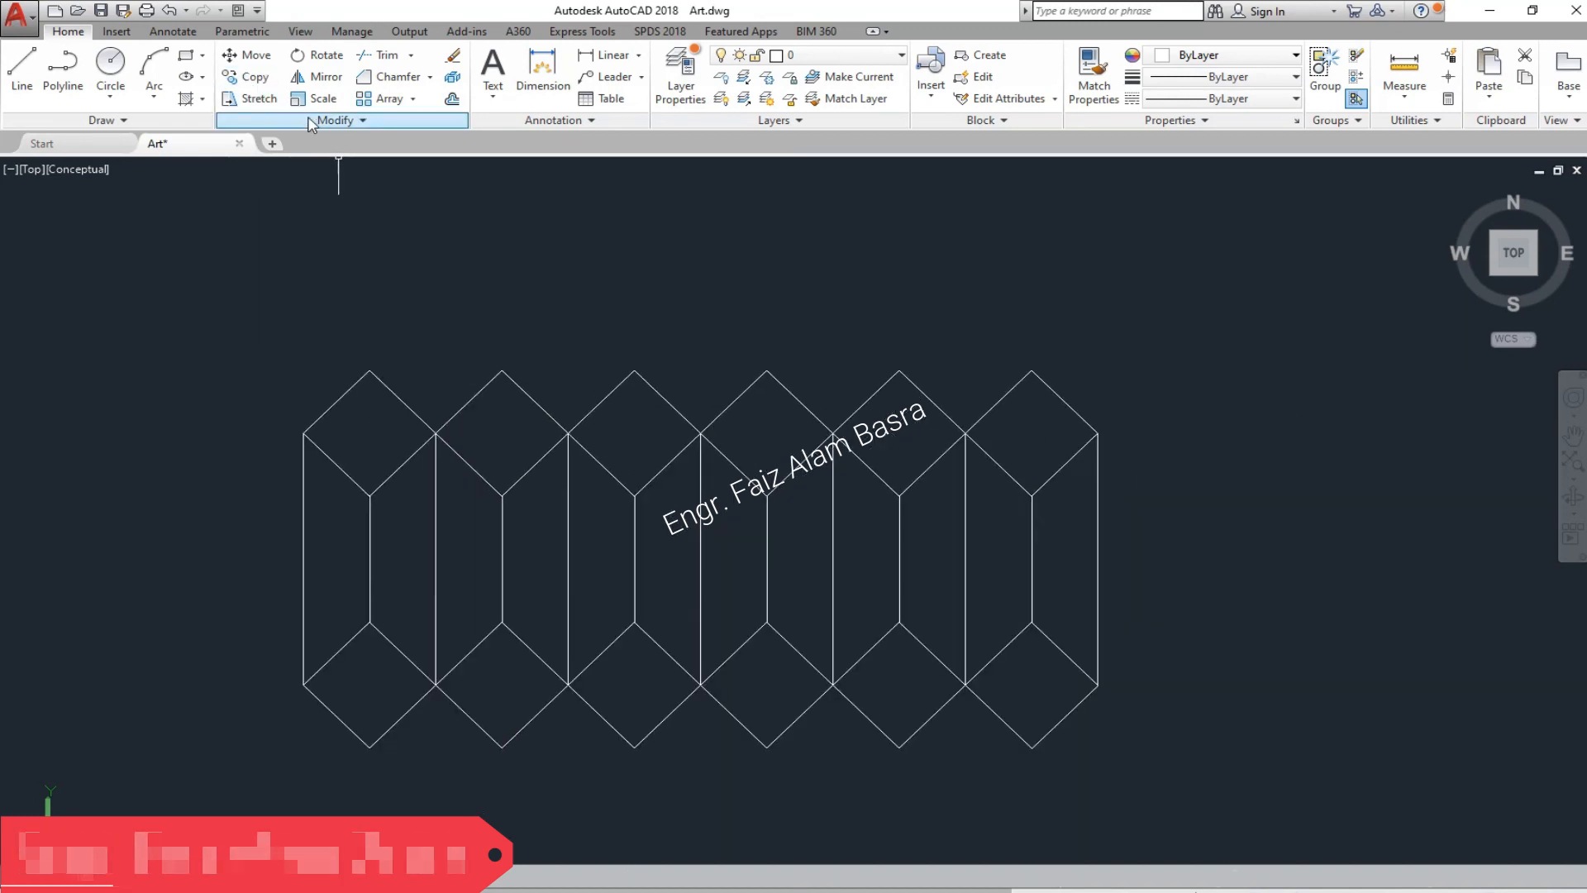
- Copy all six figures from their lower-left side corner to the row's lower-right side corner, forming a row of twelve adjoining figures
{"action": "left_click", "coordinate": [256, 77]}
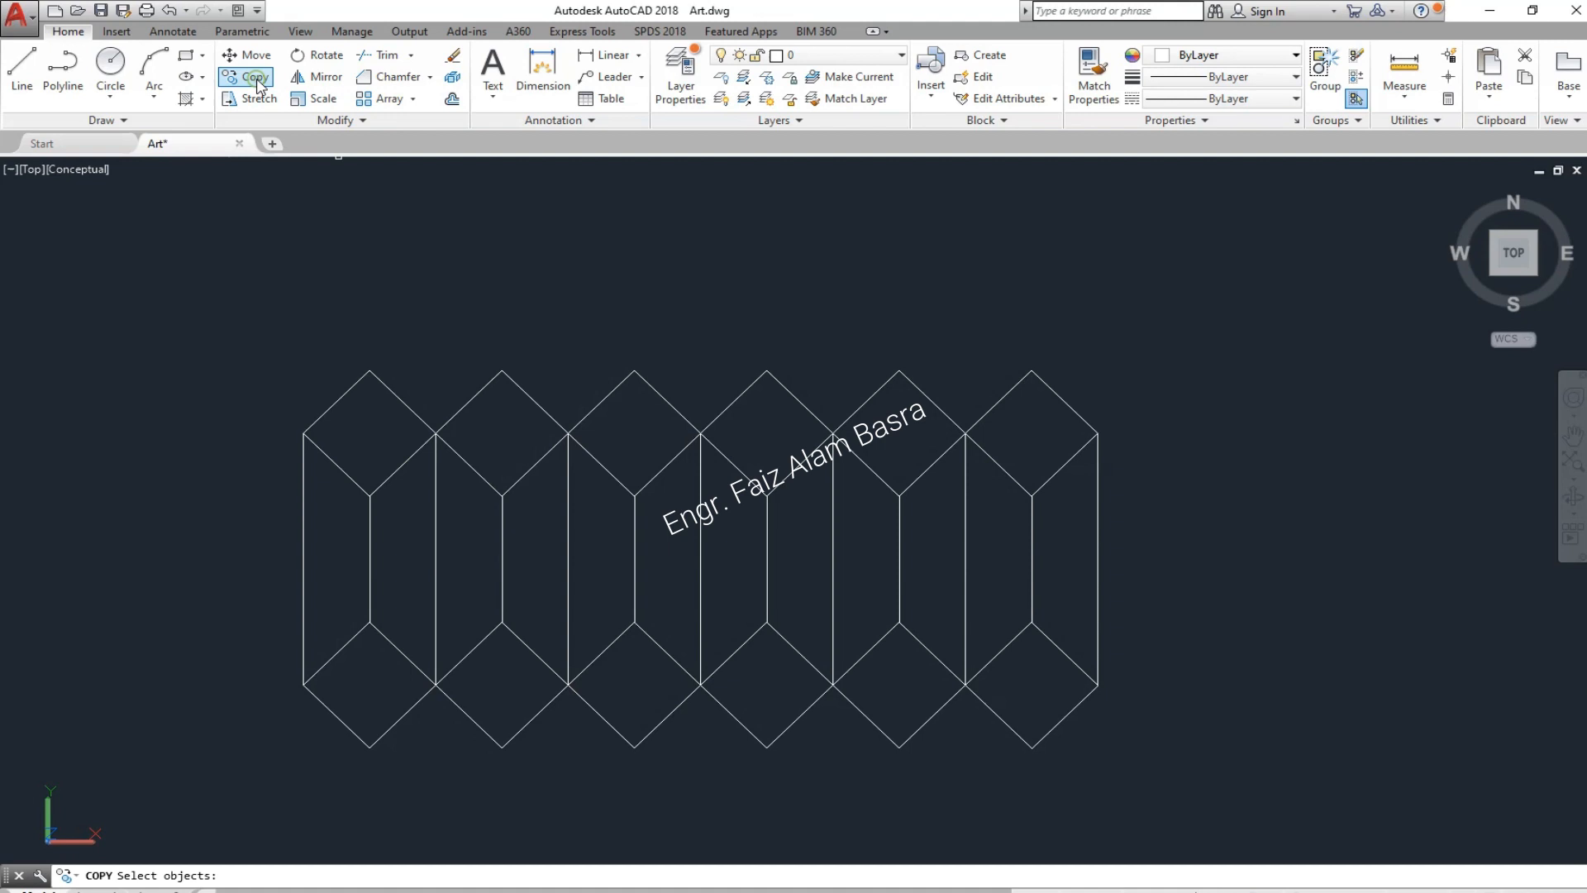
{"action": "left_click", "coordinate": [1168, 801]}
{"action": "left_click", "coordinate": [228, 299]}
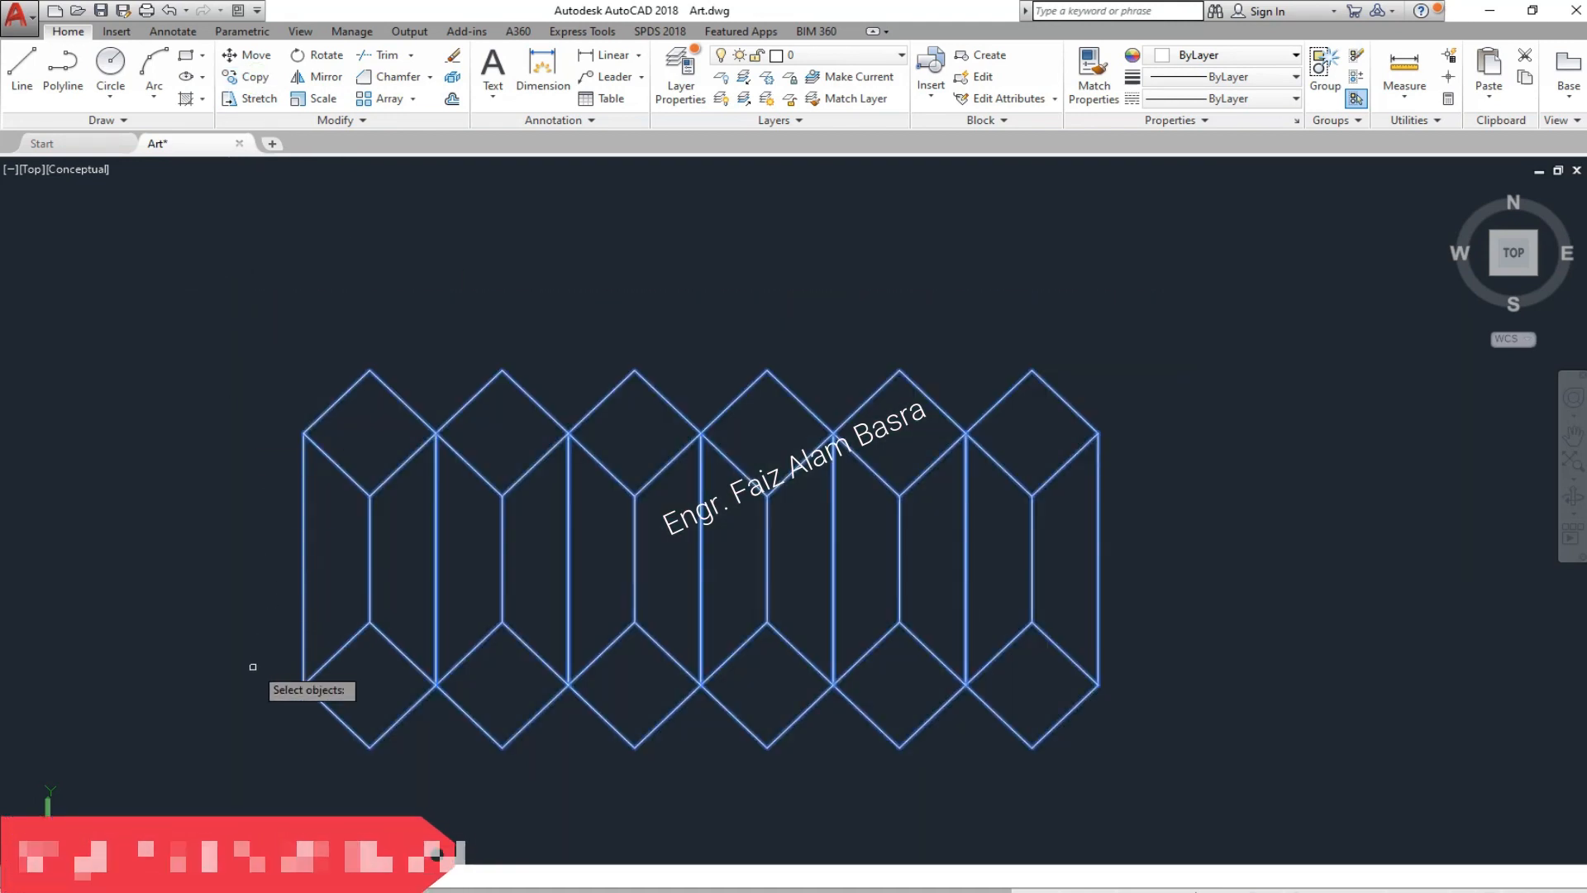
{"action": "key", "text": "Return"}
{"action": "left_click", "coordinate": [304, 685]}
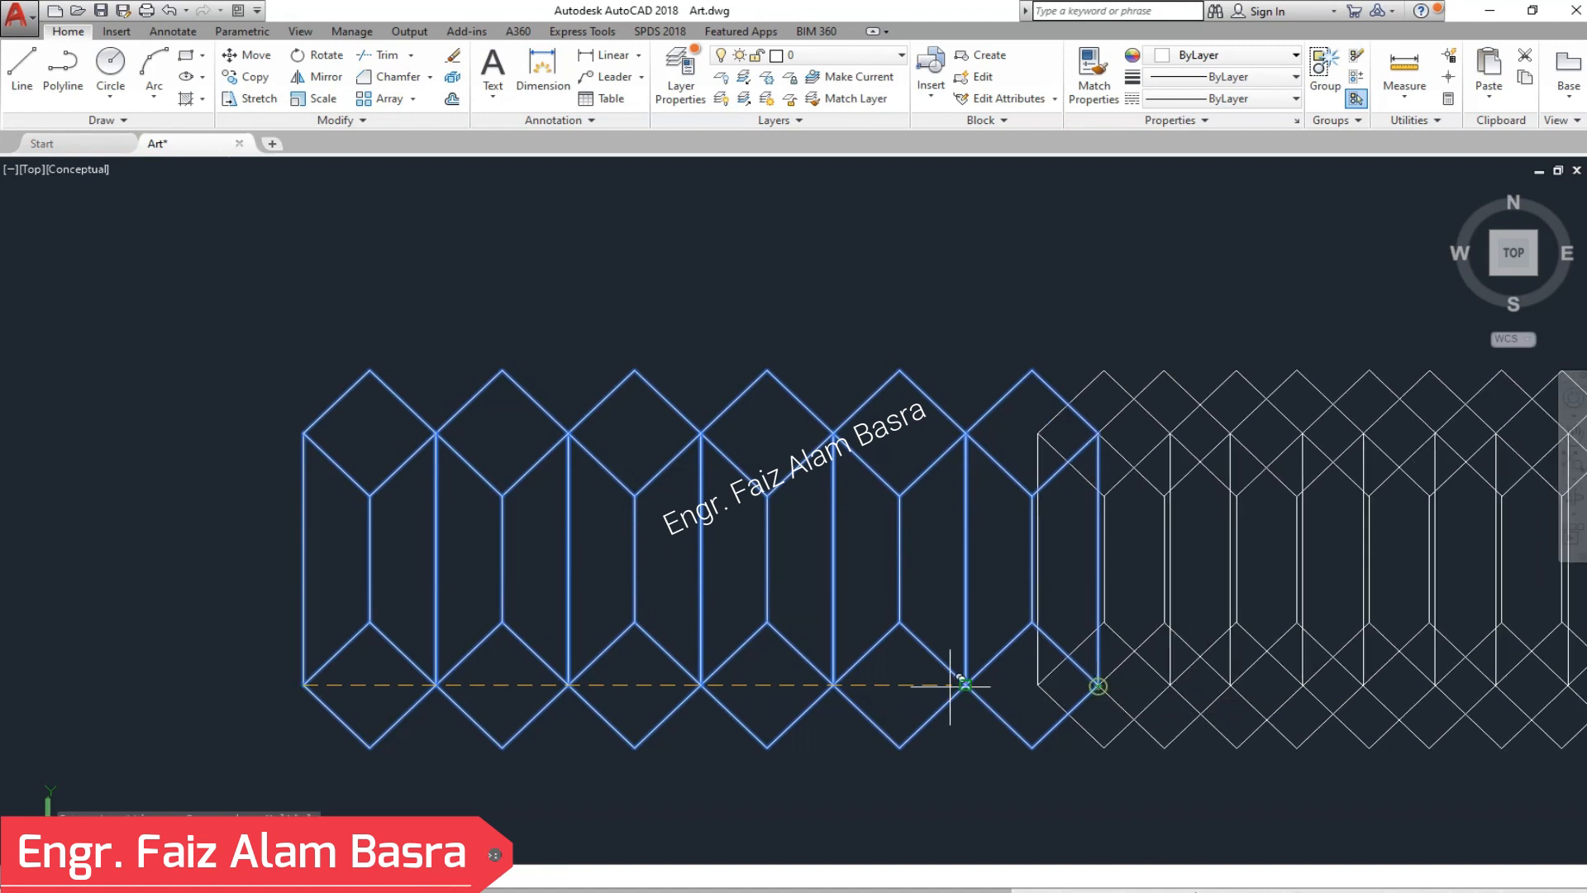
{"action": "scroll", "coordinate": [457, 647], "scroll_direction": "down", "scroll_amount": 4}
{"action": "scroll", "coordinate": [614, 674], "scroll_direction": "up", "scroll_amount": 2}
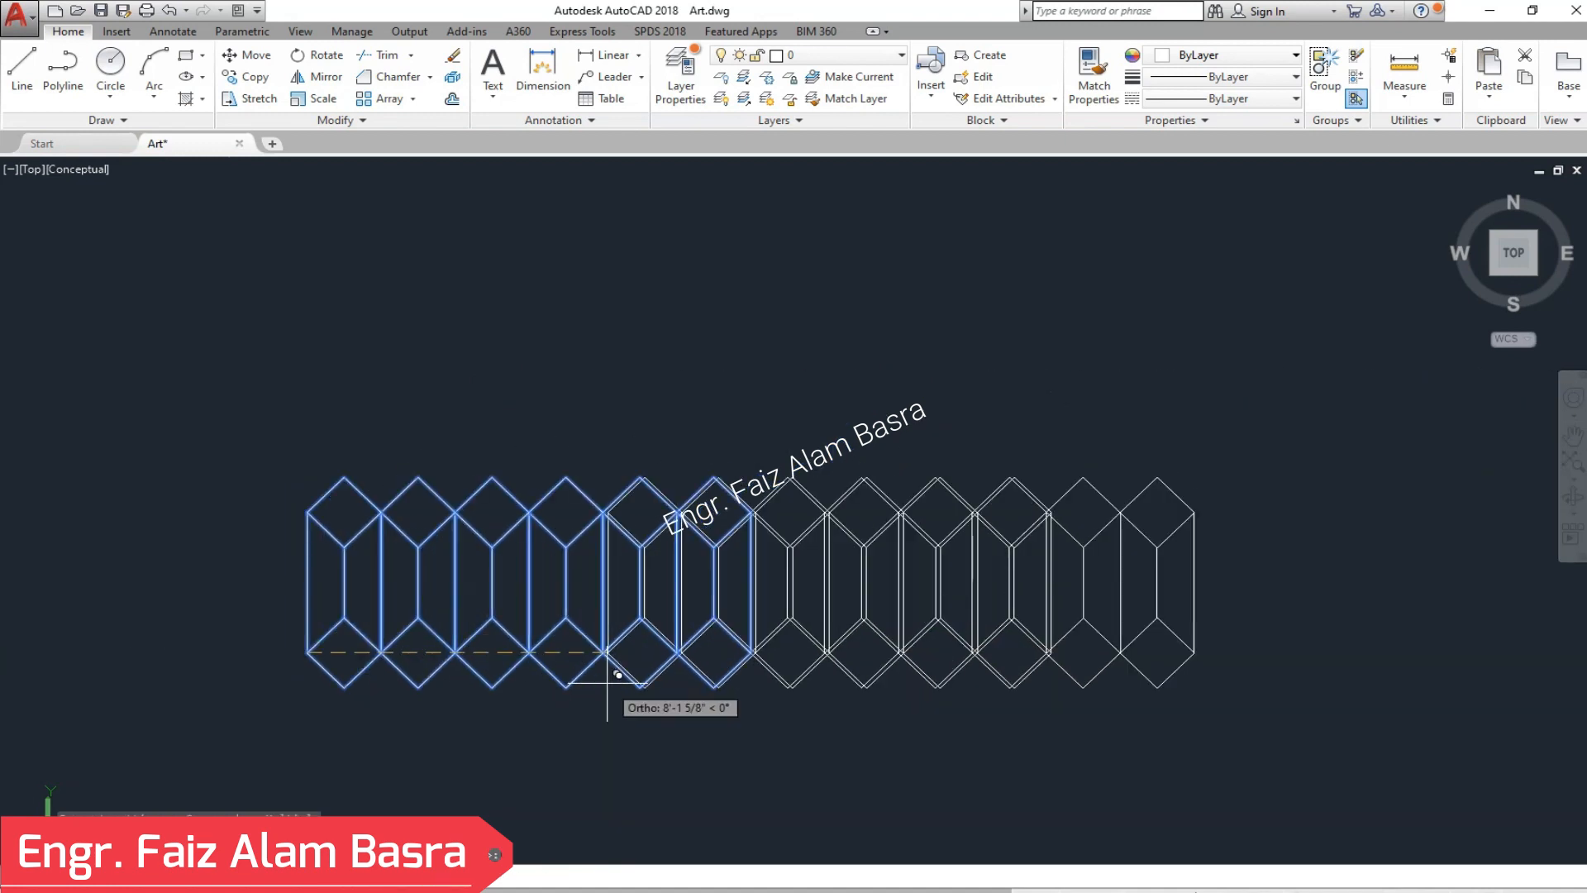
{"action": "left_click", "coordinate": [684, 673]}
{"action": "scroll", "coordinate": [745, 579], "scroll_direction": "down", "scroll_amount": 1}
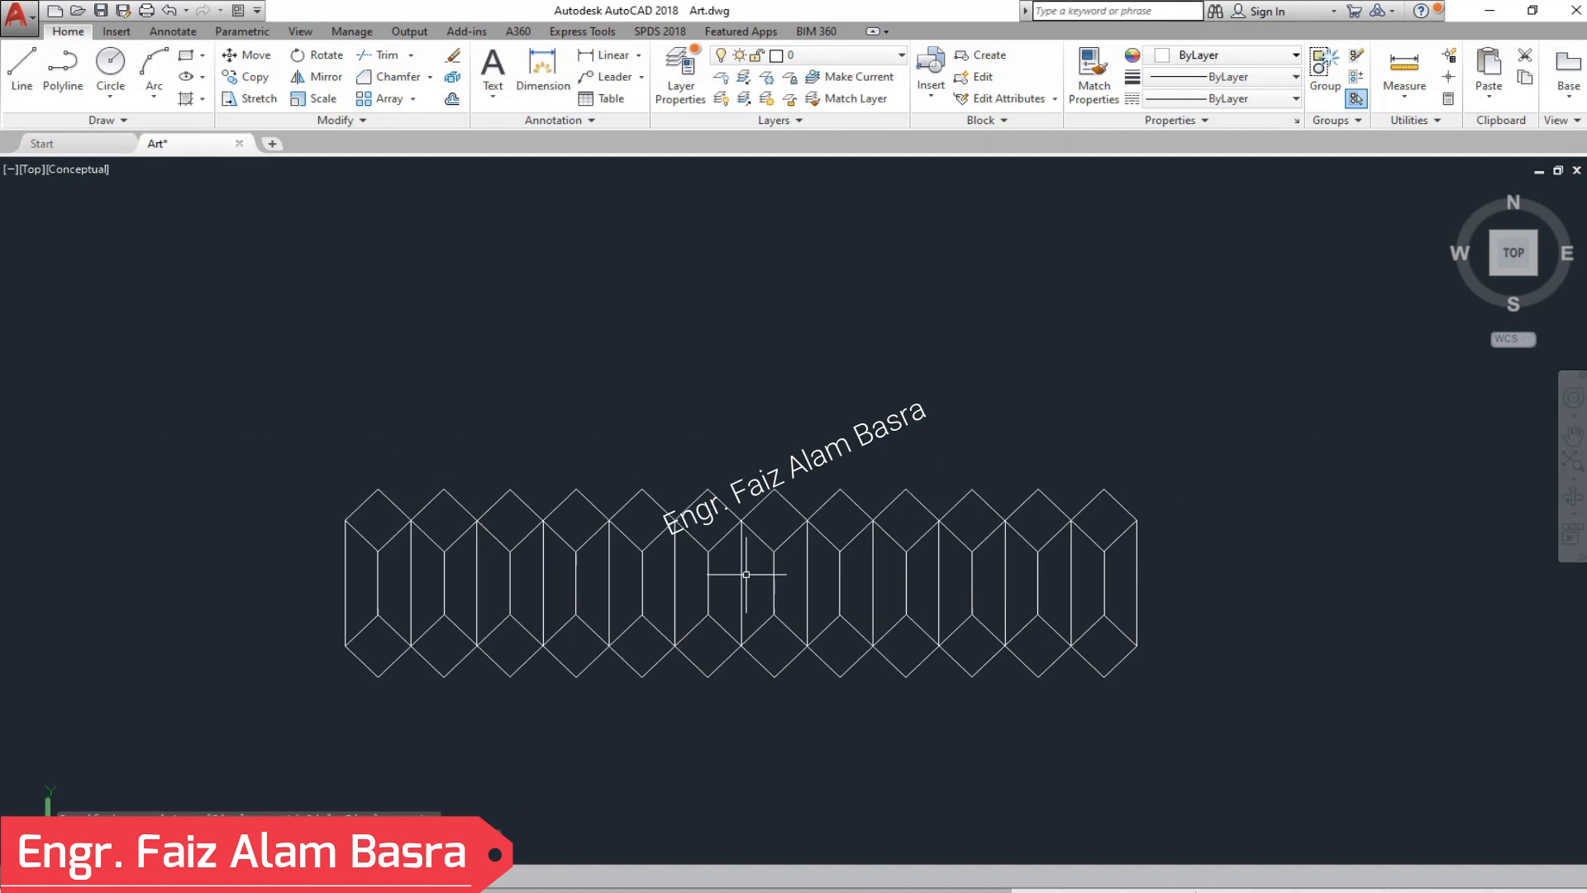
{"action": "scroll", "coordinate": [682, 583], "scroll_direction": "up", "scroll_amount": 2}
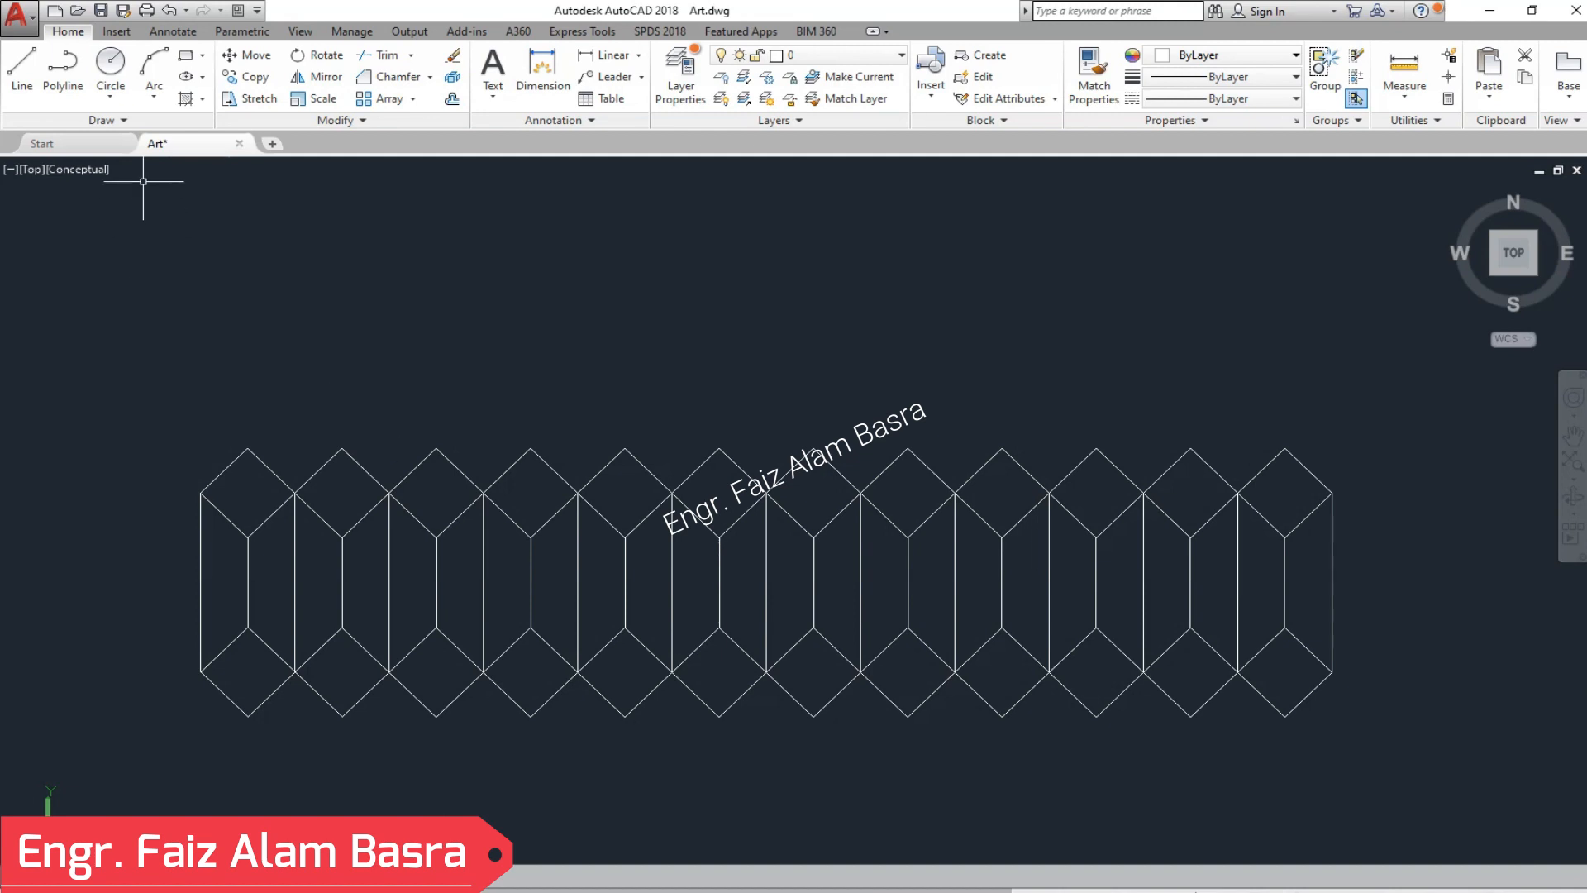
- Hatch the upper diamonds of all twelve figures with the ANSI31 pattern at scale 1
{"action": "left_click", "coordinate": [186, 99]}
{"action": "left_click", "coordinate": [239, 500]}
{"action": "left_click", "coordinate": [335, 500]}
{"action": "left_click", "coordinate": [428, 500]}
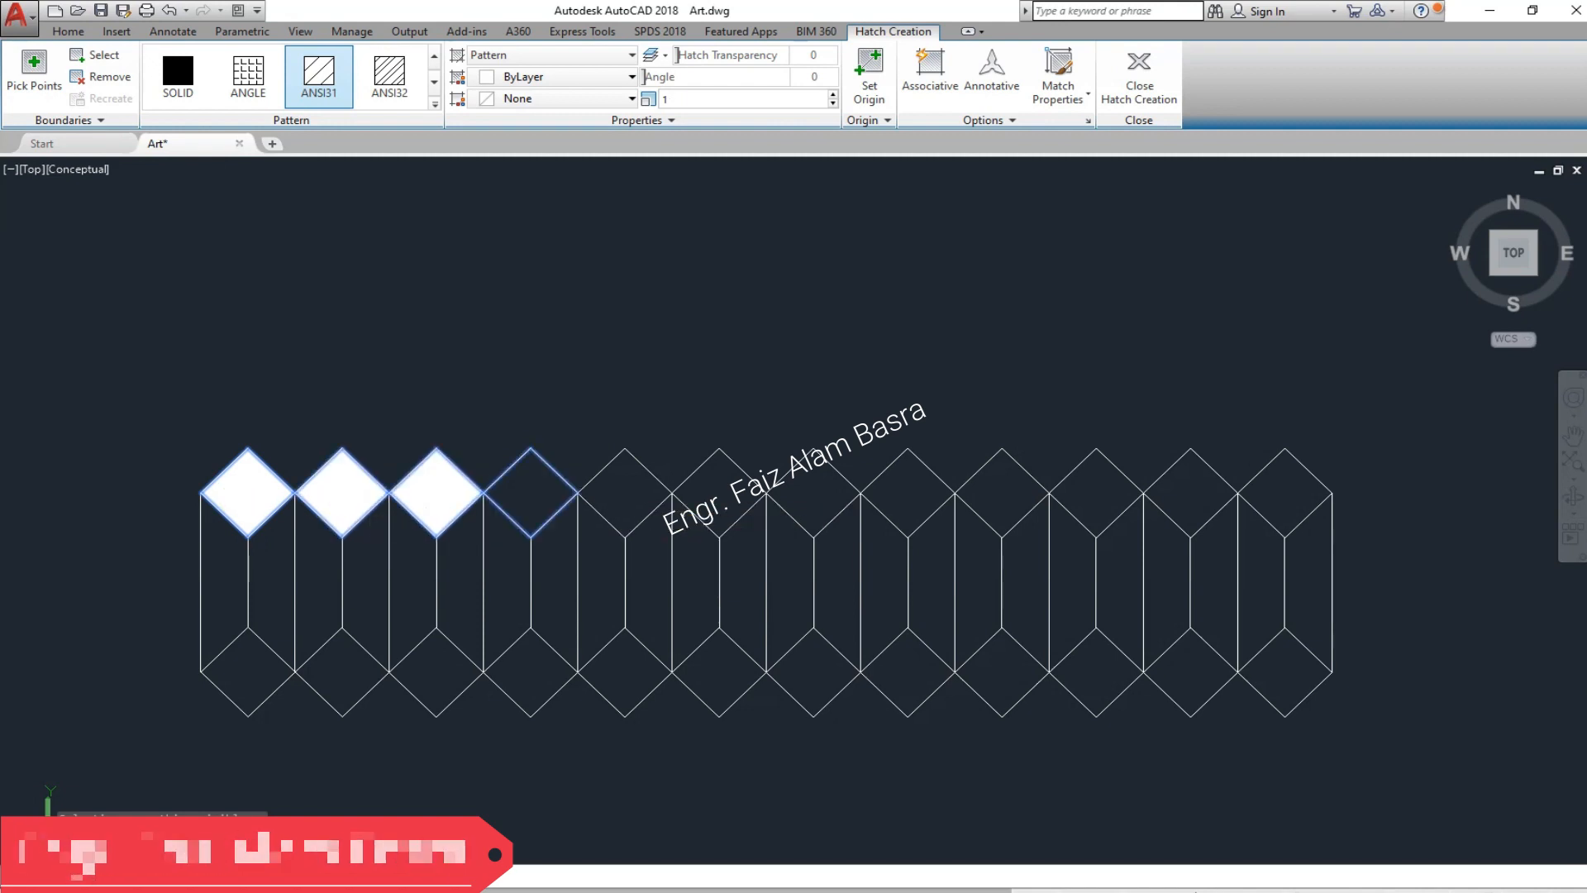
{"action": "left_click", "coordinate": [531, 492]}
{"action": "left_click", "coordinate": [625, 492]}
{"action": "left_click", "coordinate": [719, 492]}
{"action": "left_click", "coordinate": [816, 491]}
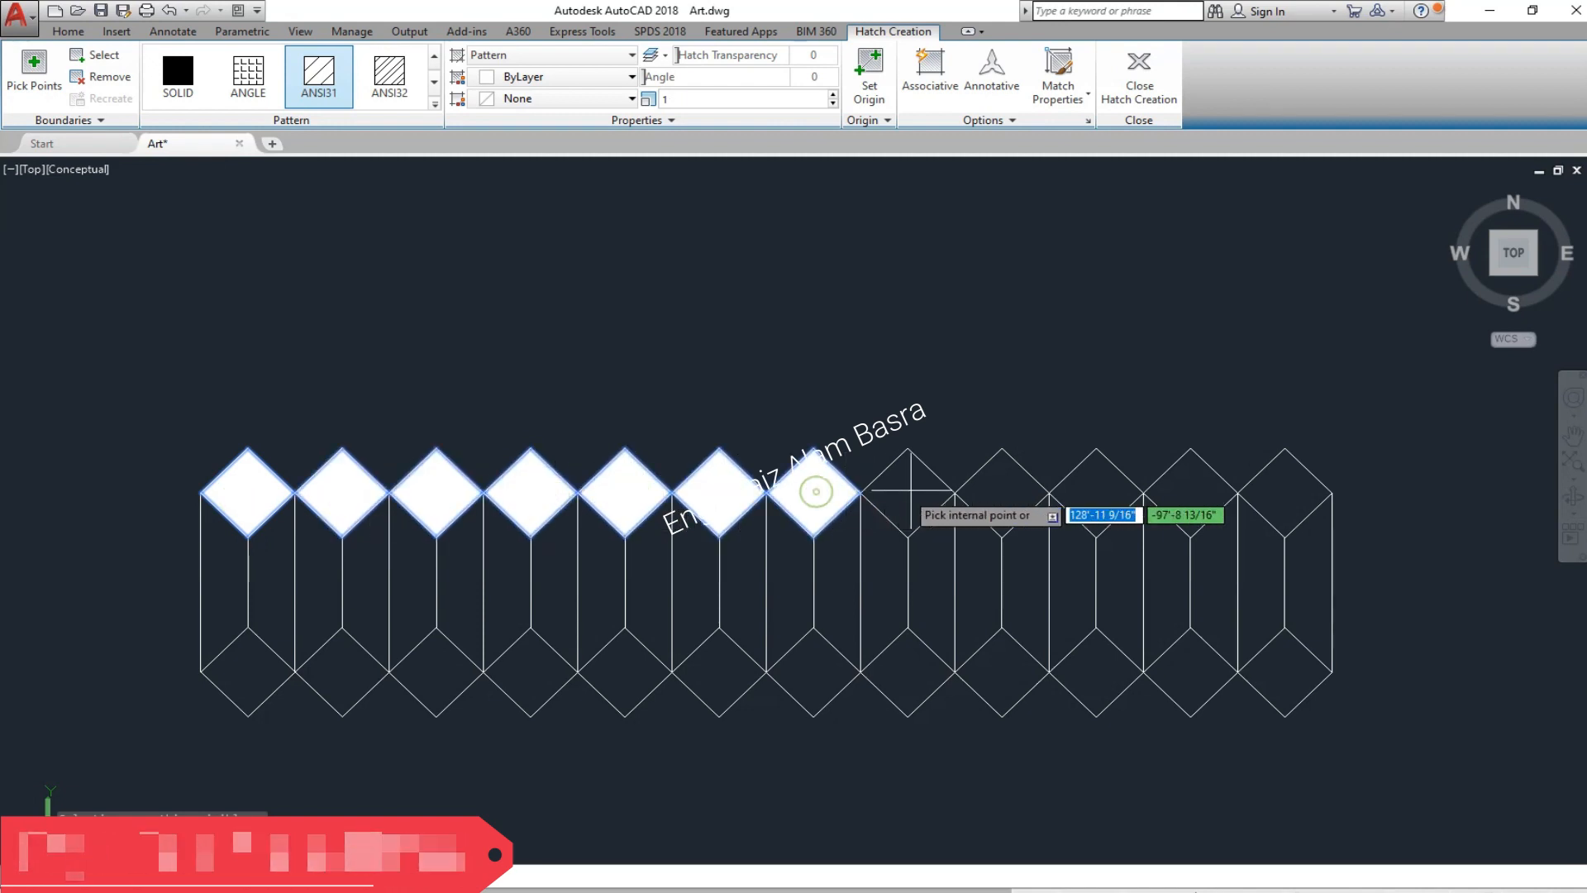
{"action": "left_click", "coordinate": [909, 492]}
{"action": "left_click", "coordinate": [1003, 492]}
{"action": "left_click", "coordinate": [1097, 492]}
{"action": "left_click", "coordinate": [1189, 491]}
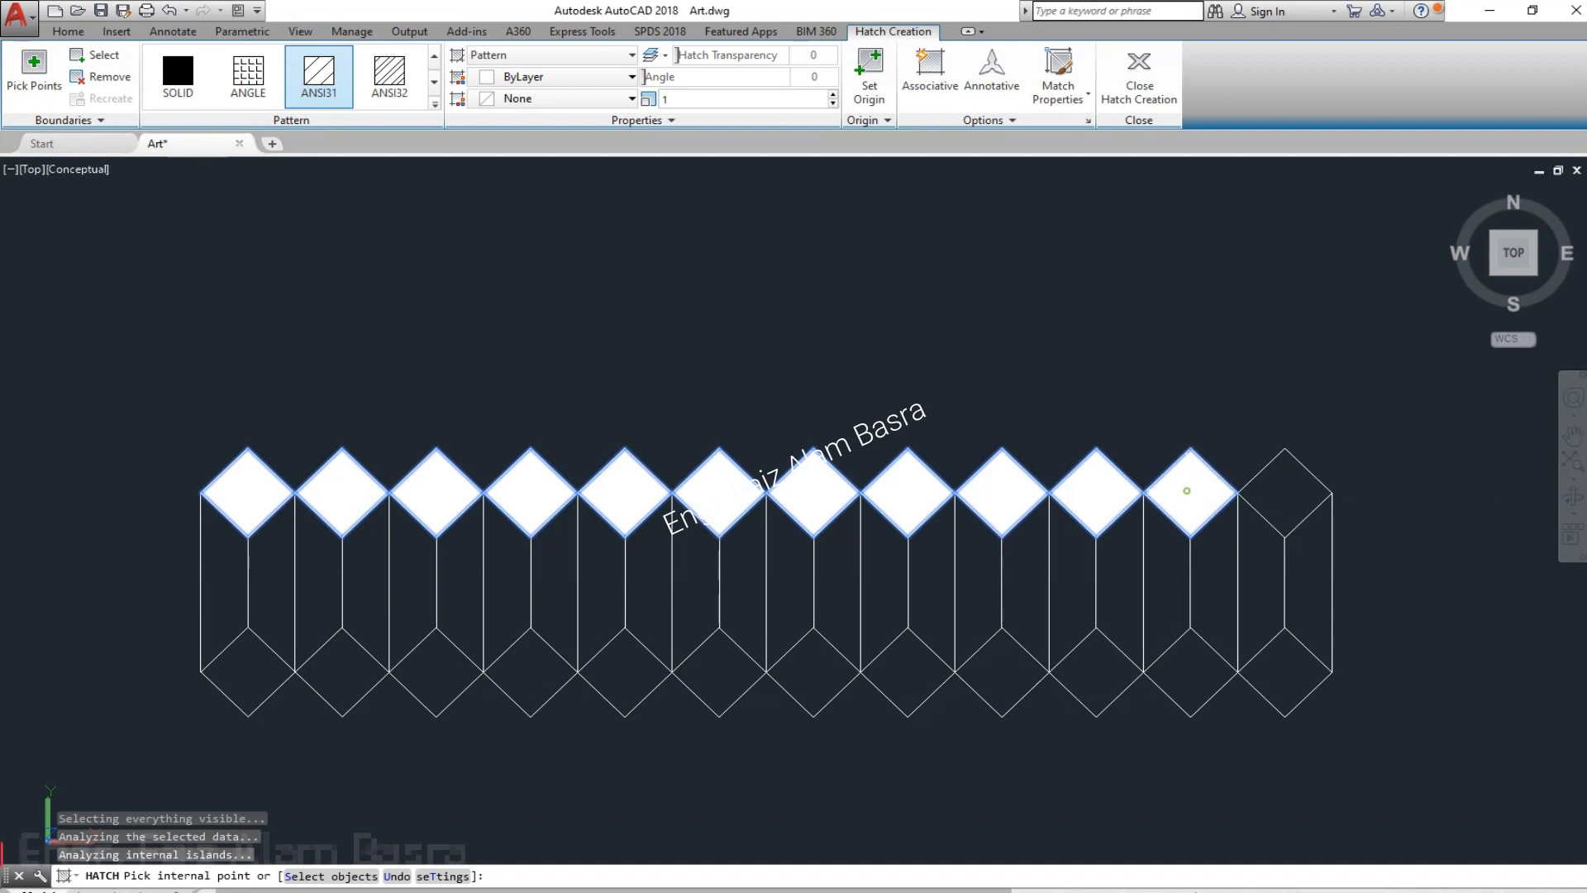
{"action": "left_click", "coordinate": [1284, 492]}
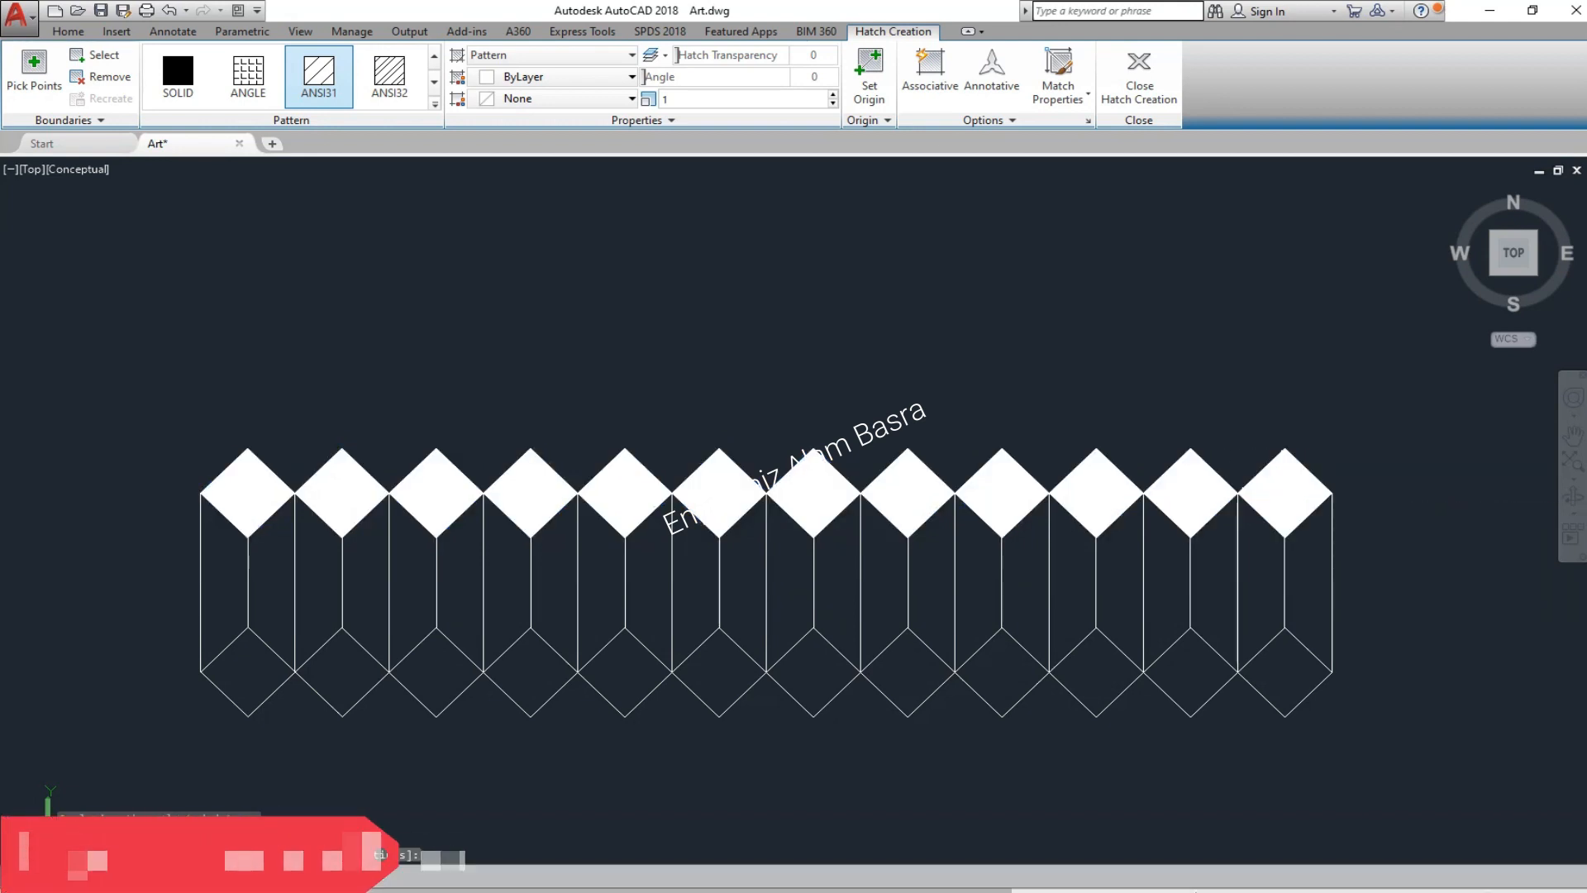
{"action": "key", "text": "Return"}
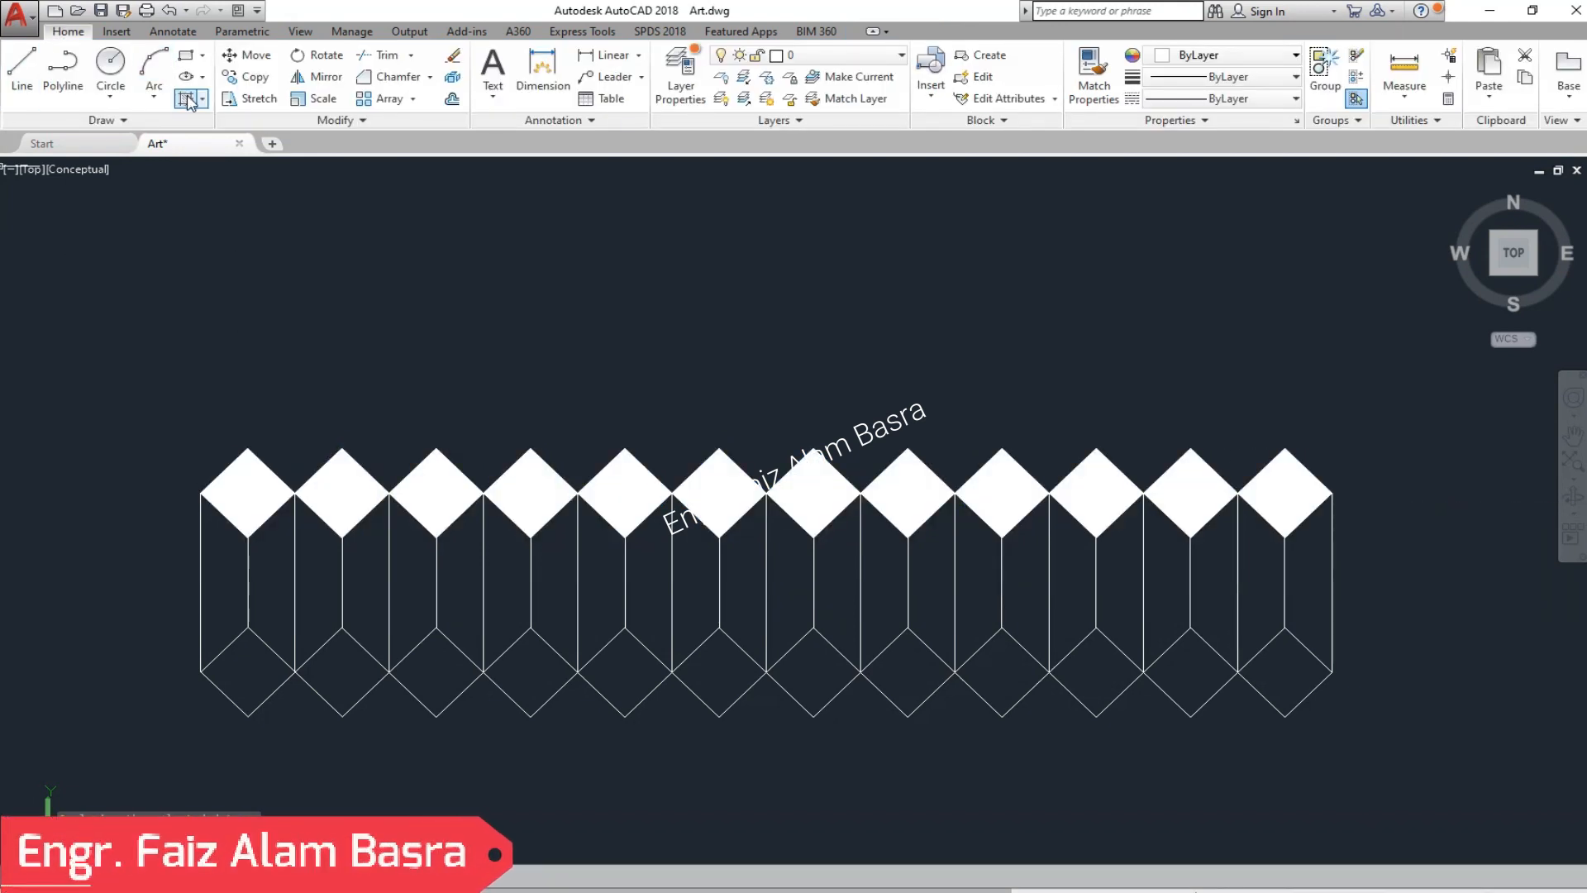
- Hatch the left side faces of all twelve figures with the ANSI31 pattern at scale 1
{"action": "left_click", "coordinate": [186, 98]}
{"action": "left_click", "coordinate": [222, 571]}
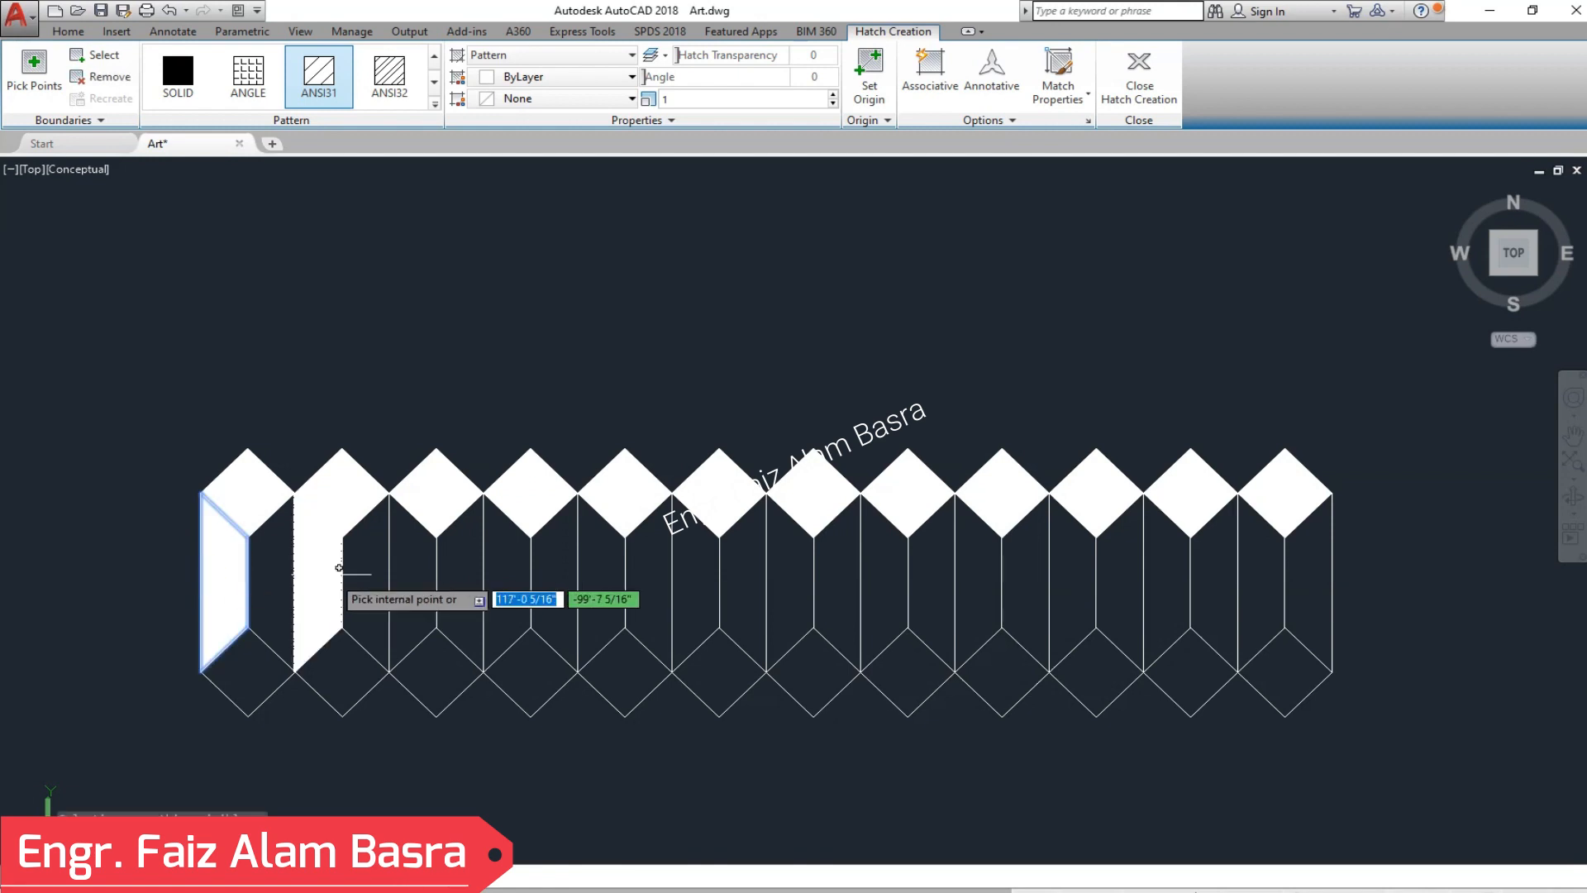
{"action": "left_click", "coordinate": [430, 579]}
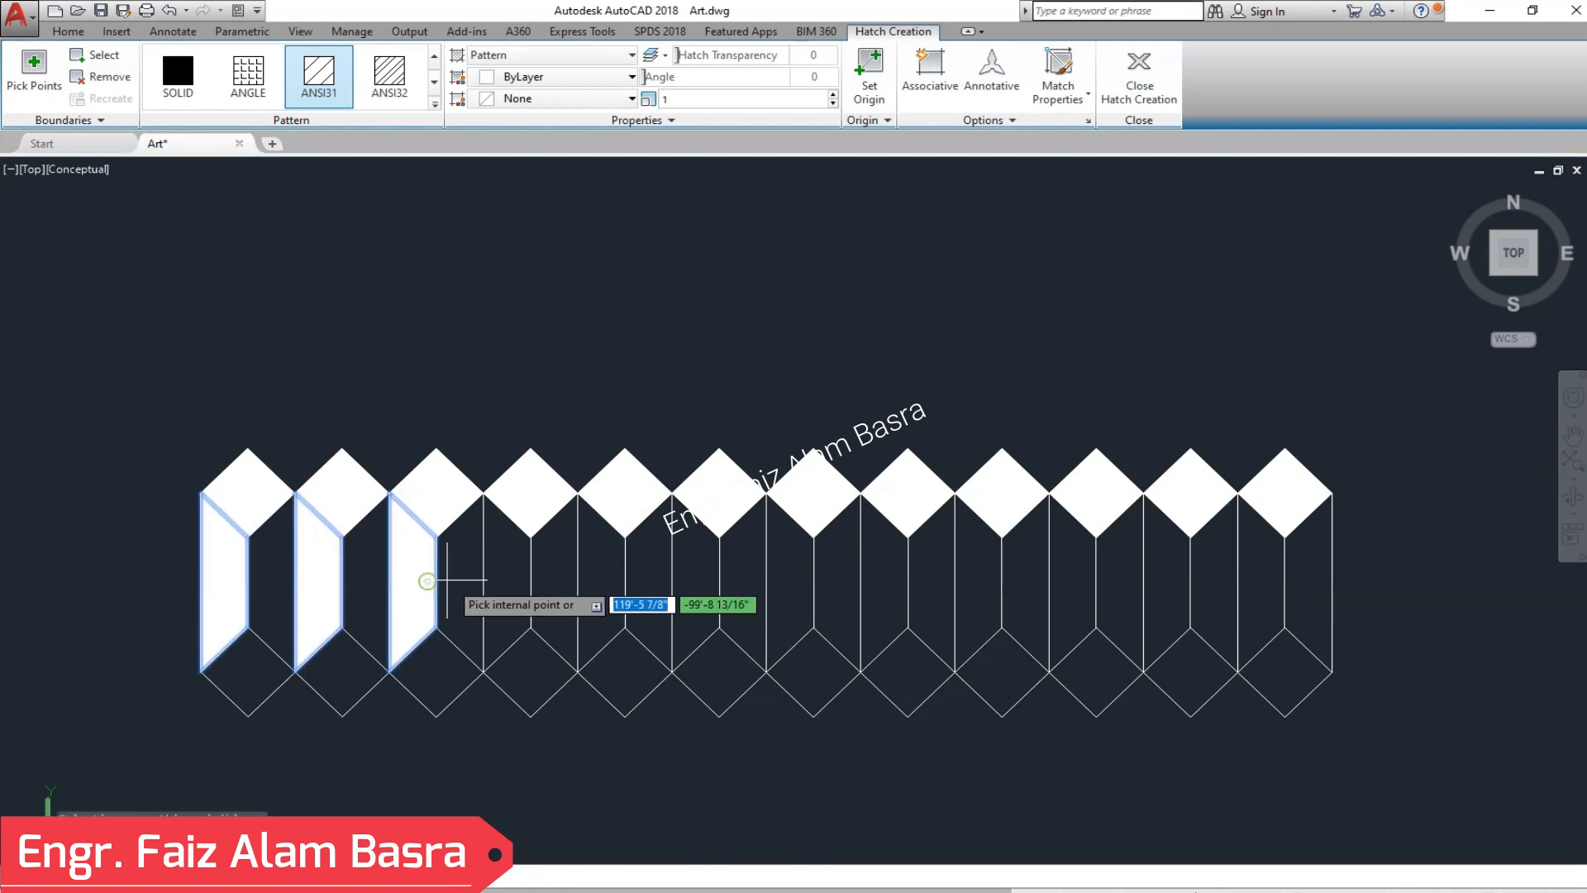
{"action": "left_click", "coordinate": [510, 580]}
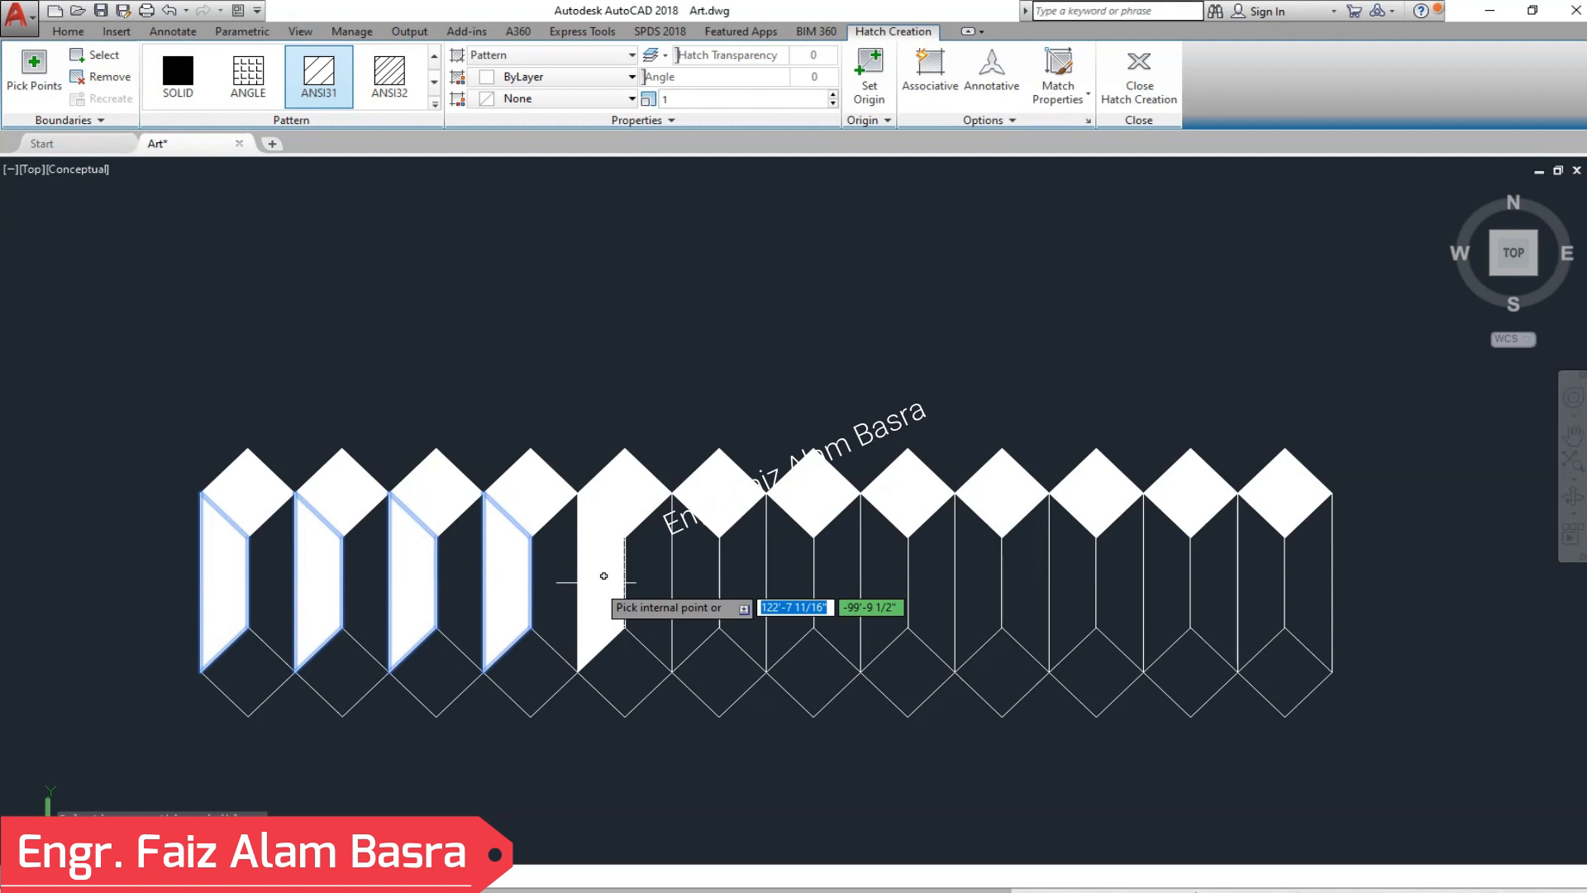
{"action": "left_click", "coordinate": [604, 576]}
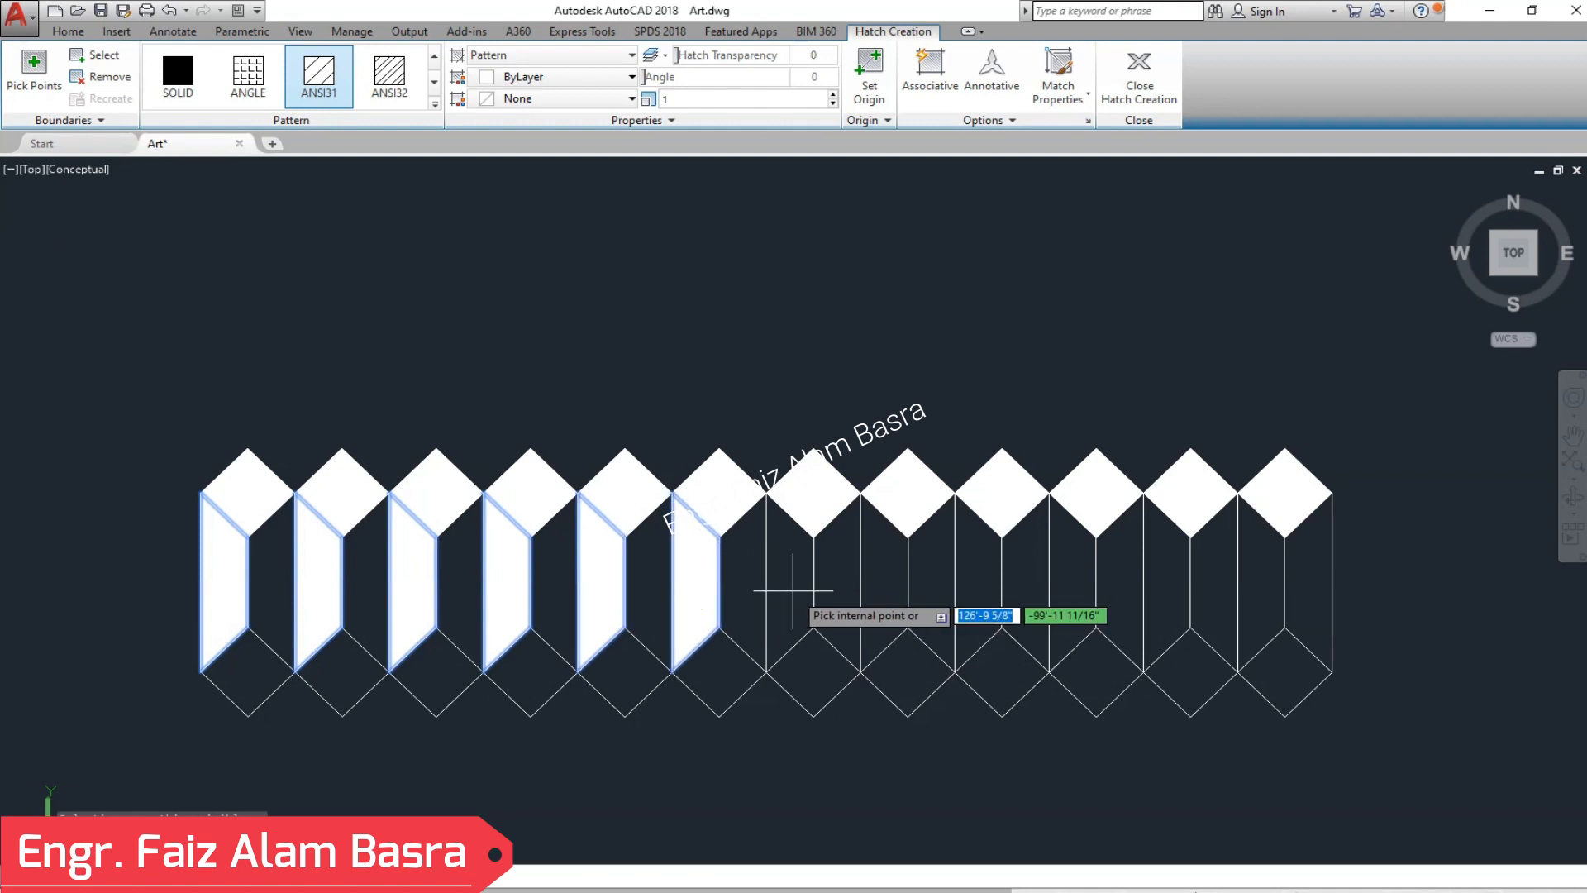
{"action": "left_click", "coordinate": [887, 593]}
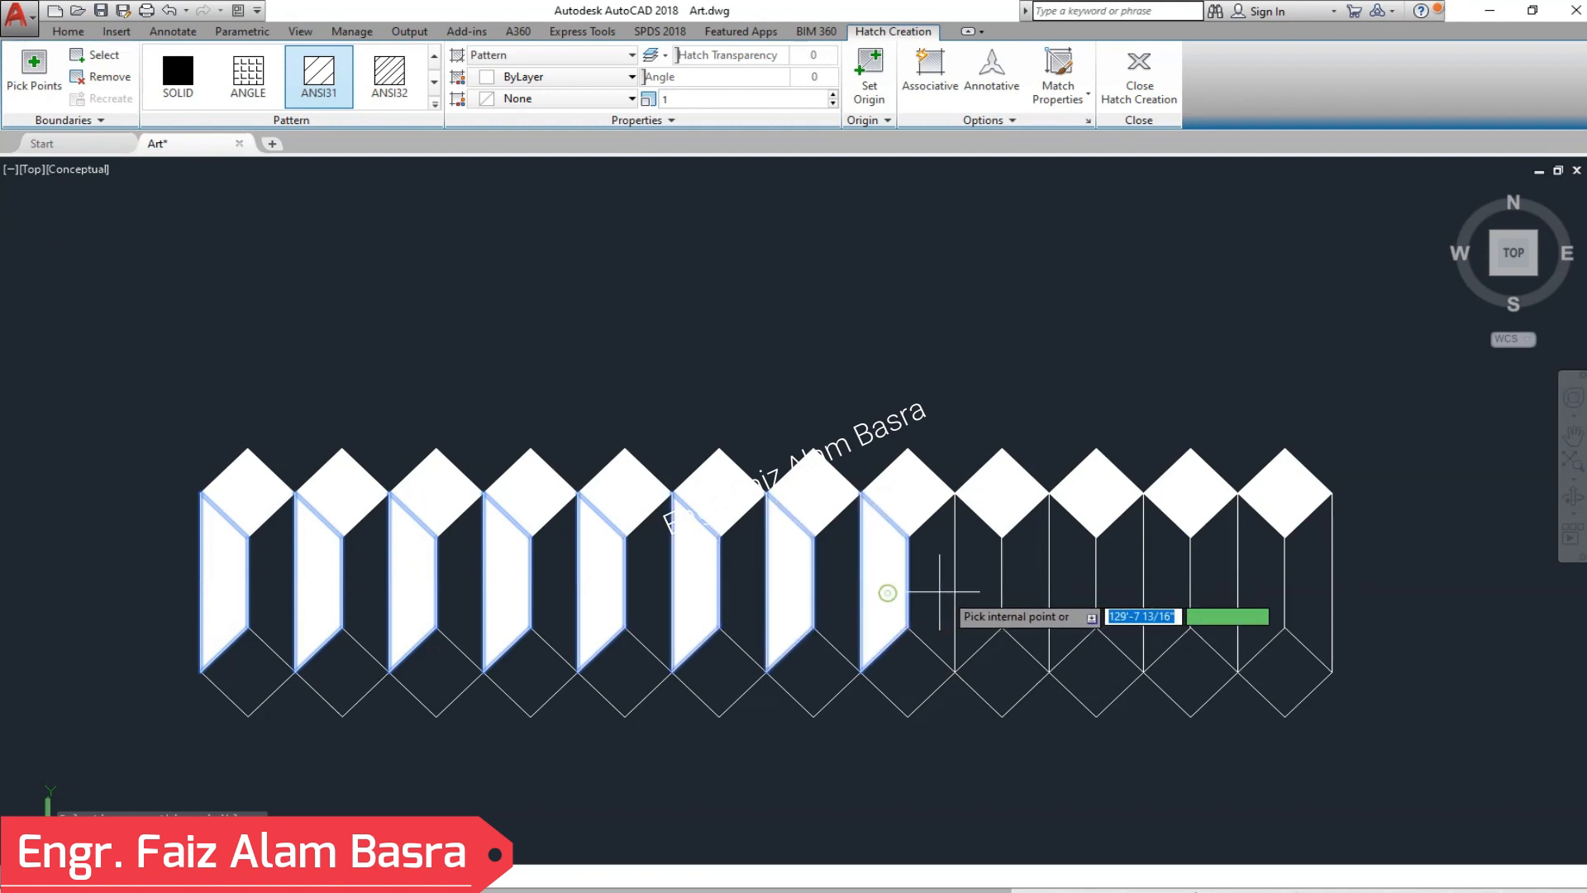
{"action": "left_click", "coordinate": [984, 592]}
{"action": "left_click", "coordinate": [1066, 588]}
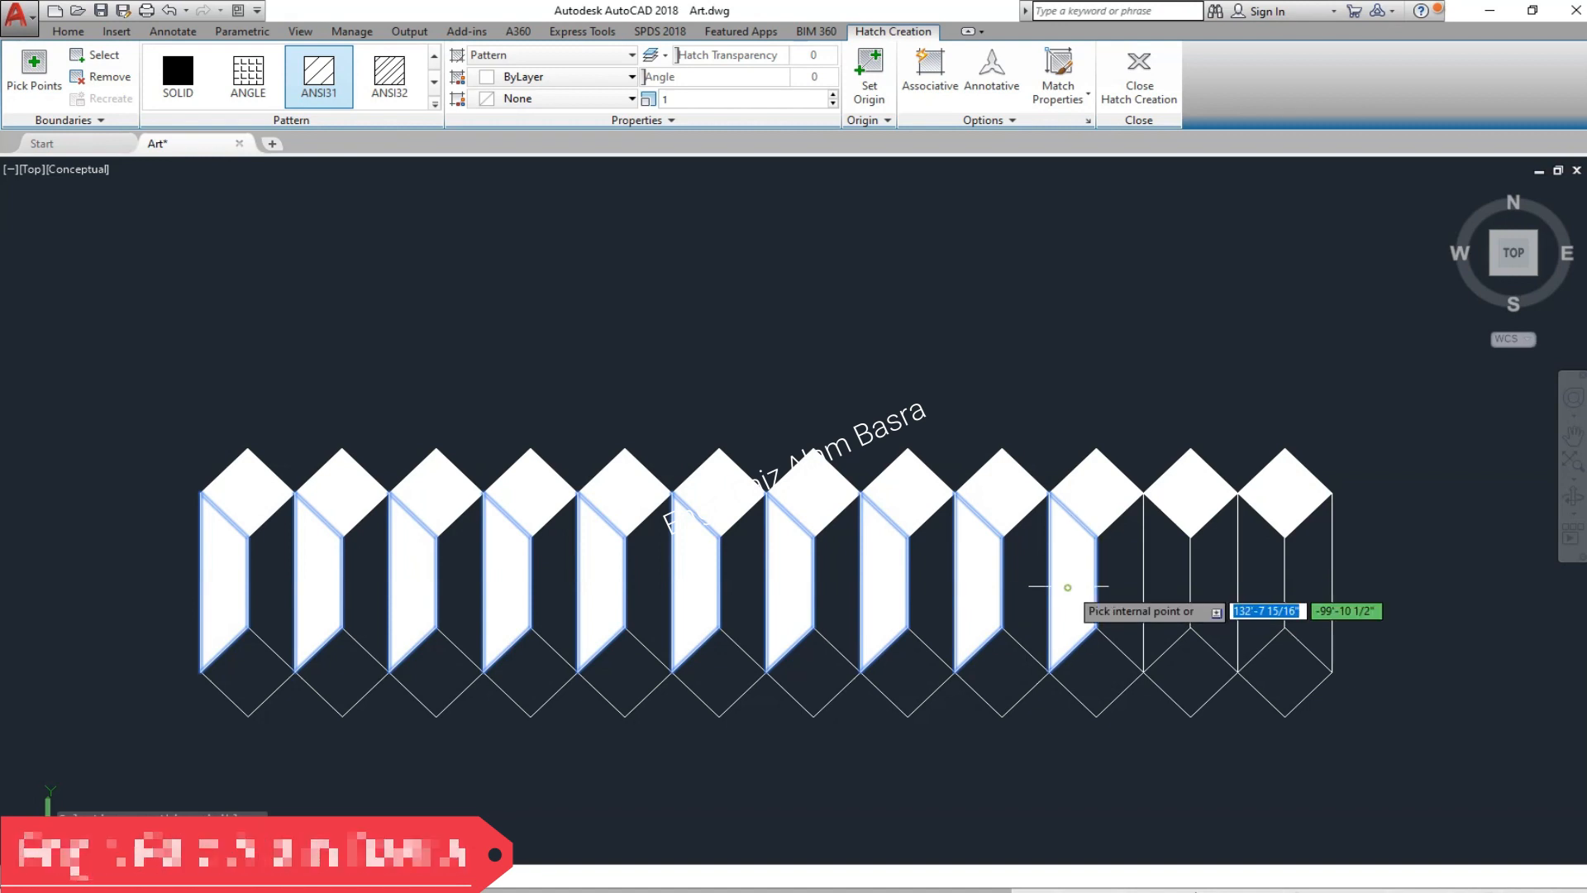
{"action": "left_click", "coordinate": [1155, 584]}
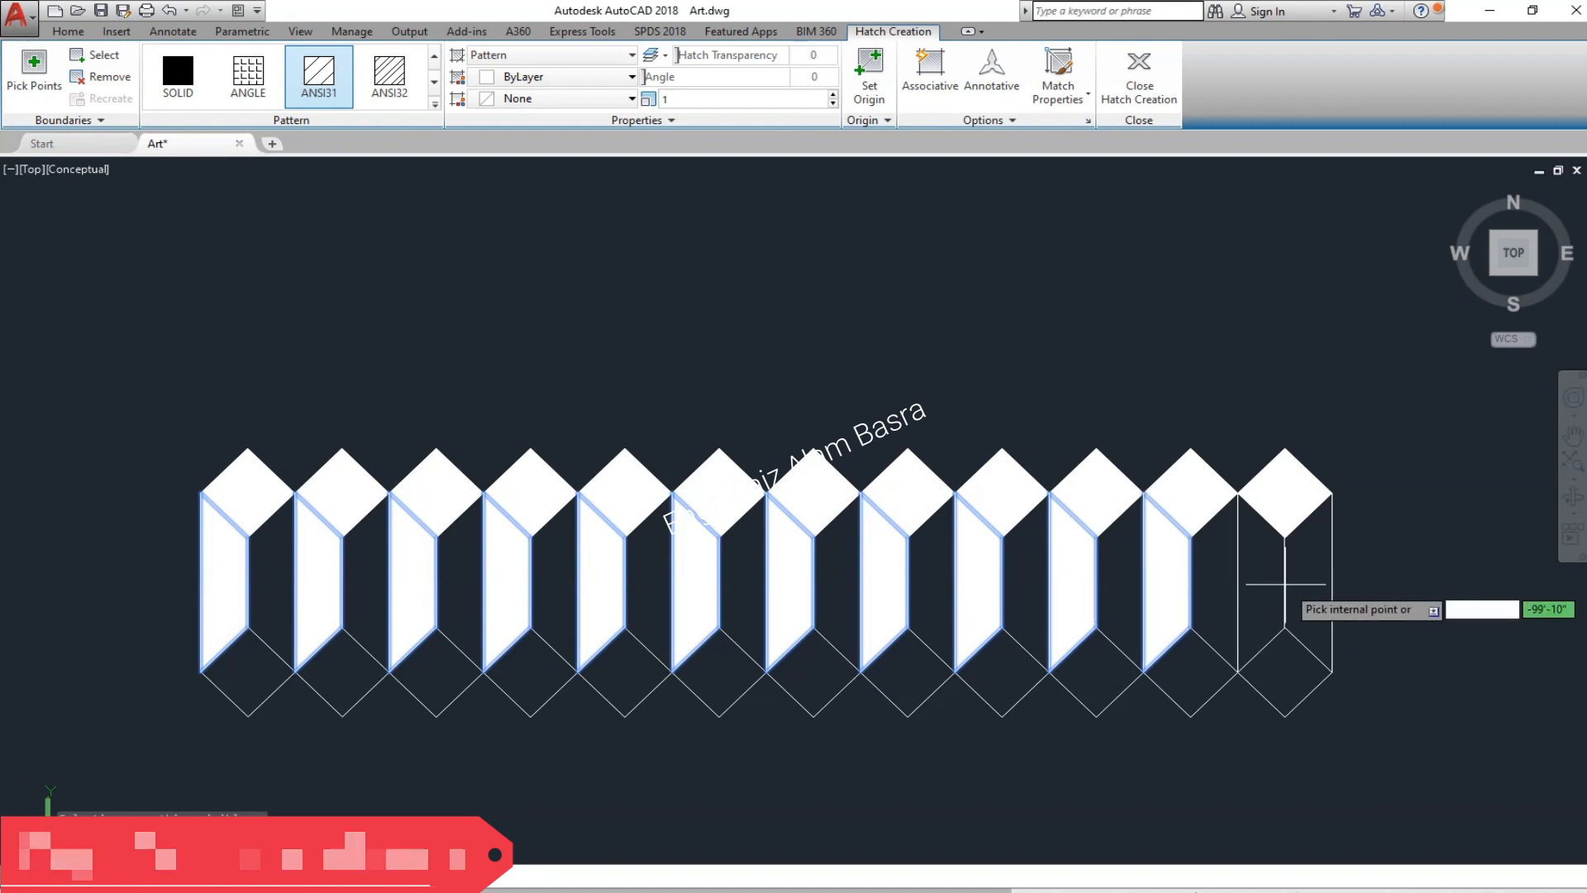
{"action": "left_click", "coordinate": [1256, 576]}
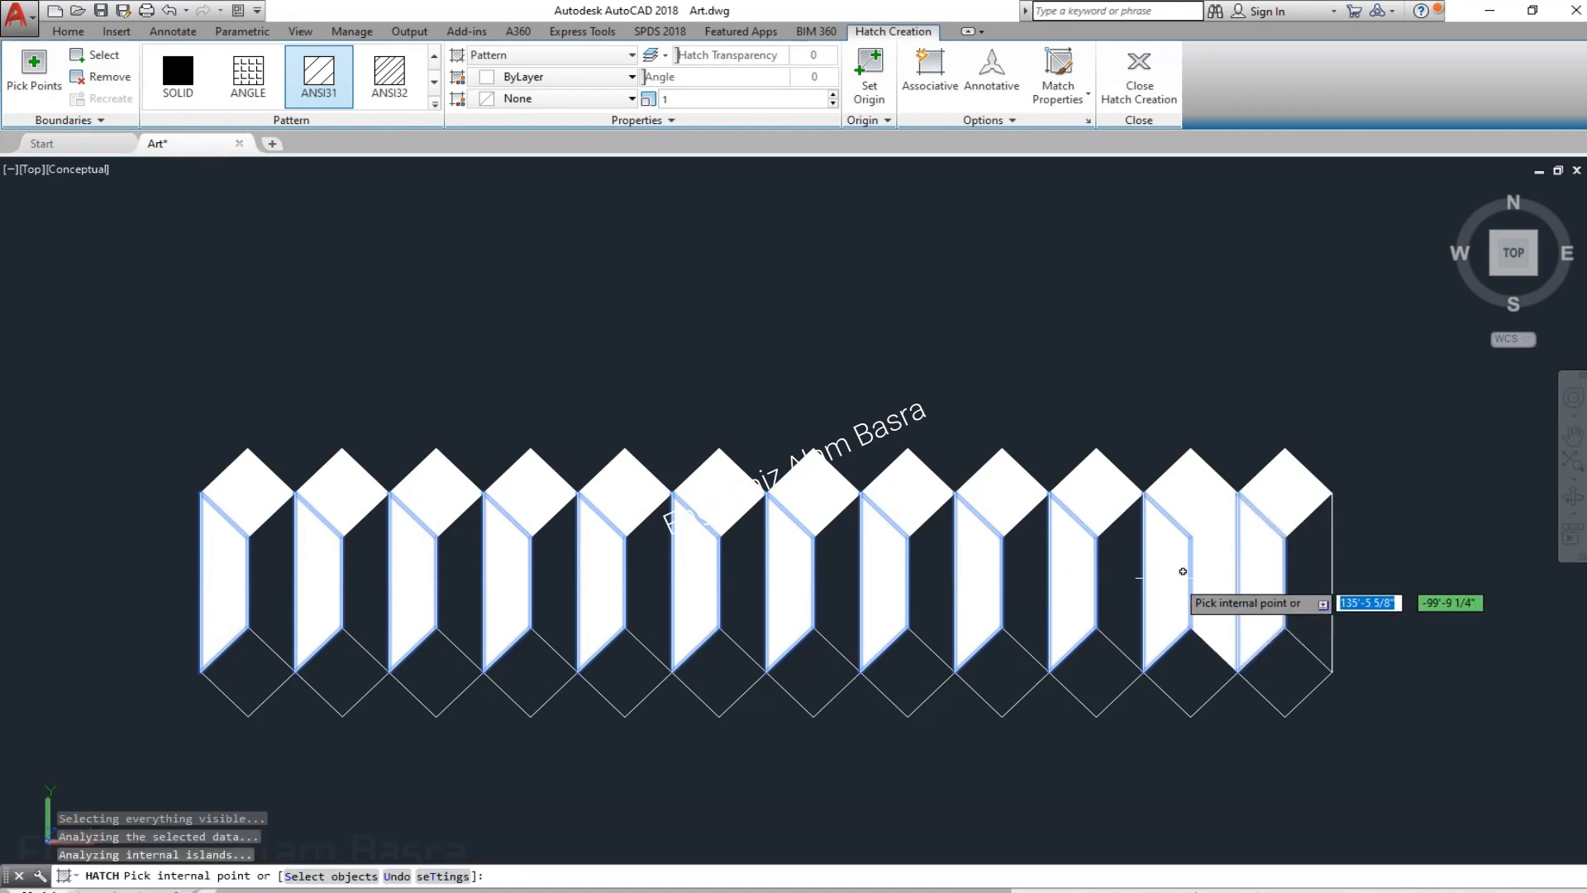
{"action": "key", "text": "Escape"}
{"action": "scroll", "coordinate": [579, 488], "scroll_direction": "down", "scroll_amount": 3}
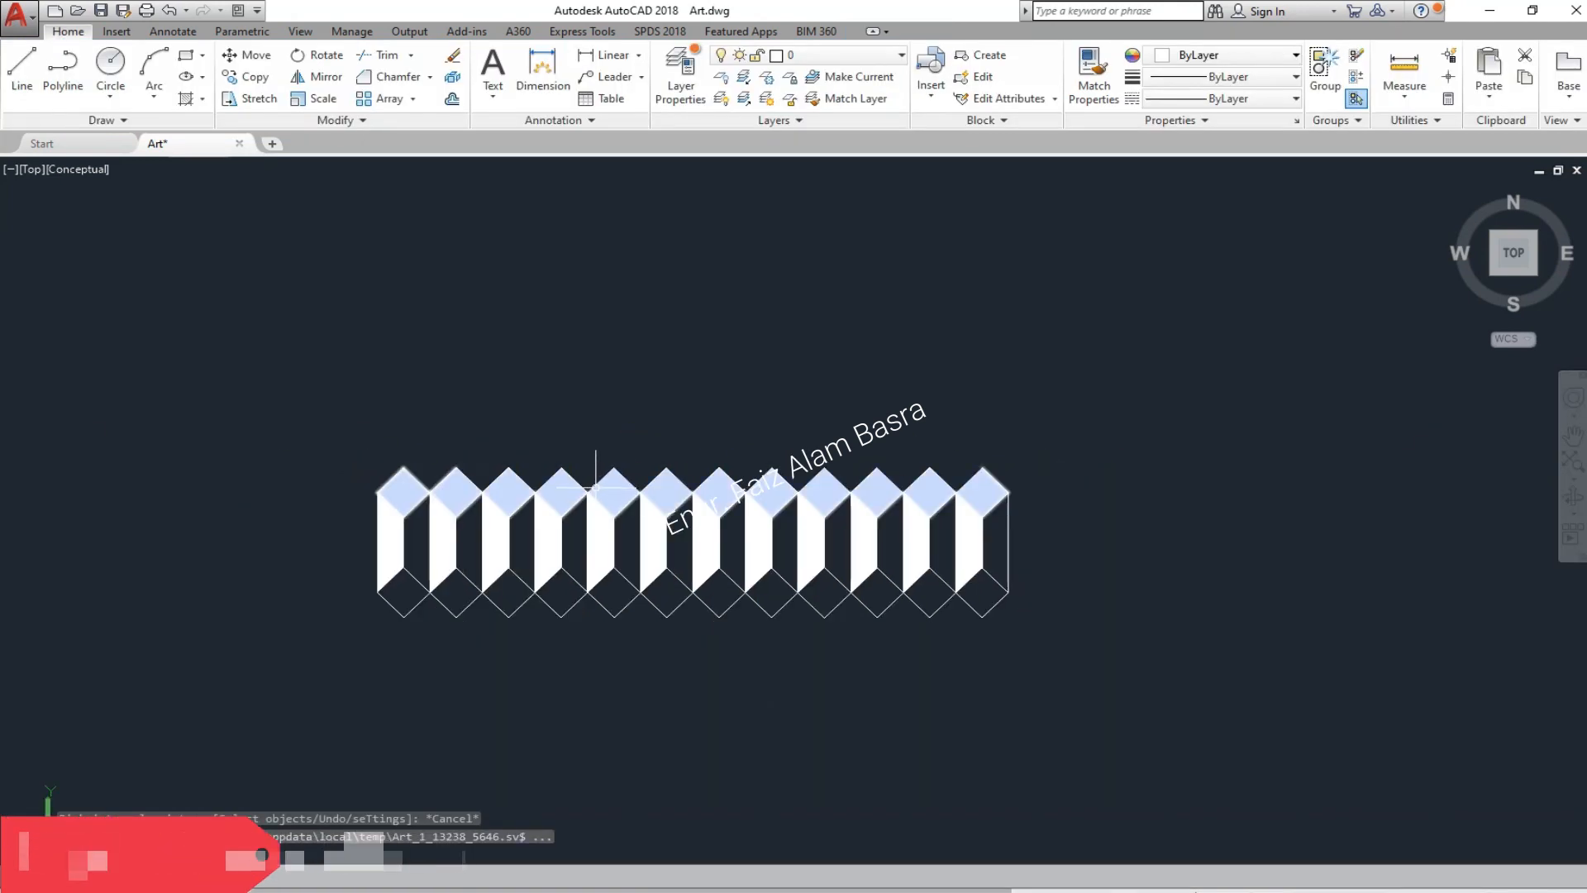
{"action": "scroll", "coordinate": [479, 483], "scroll_direction": "up", "scroll_amount": 3}
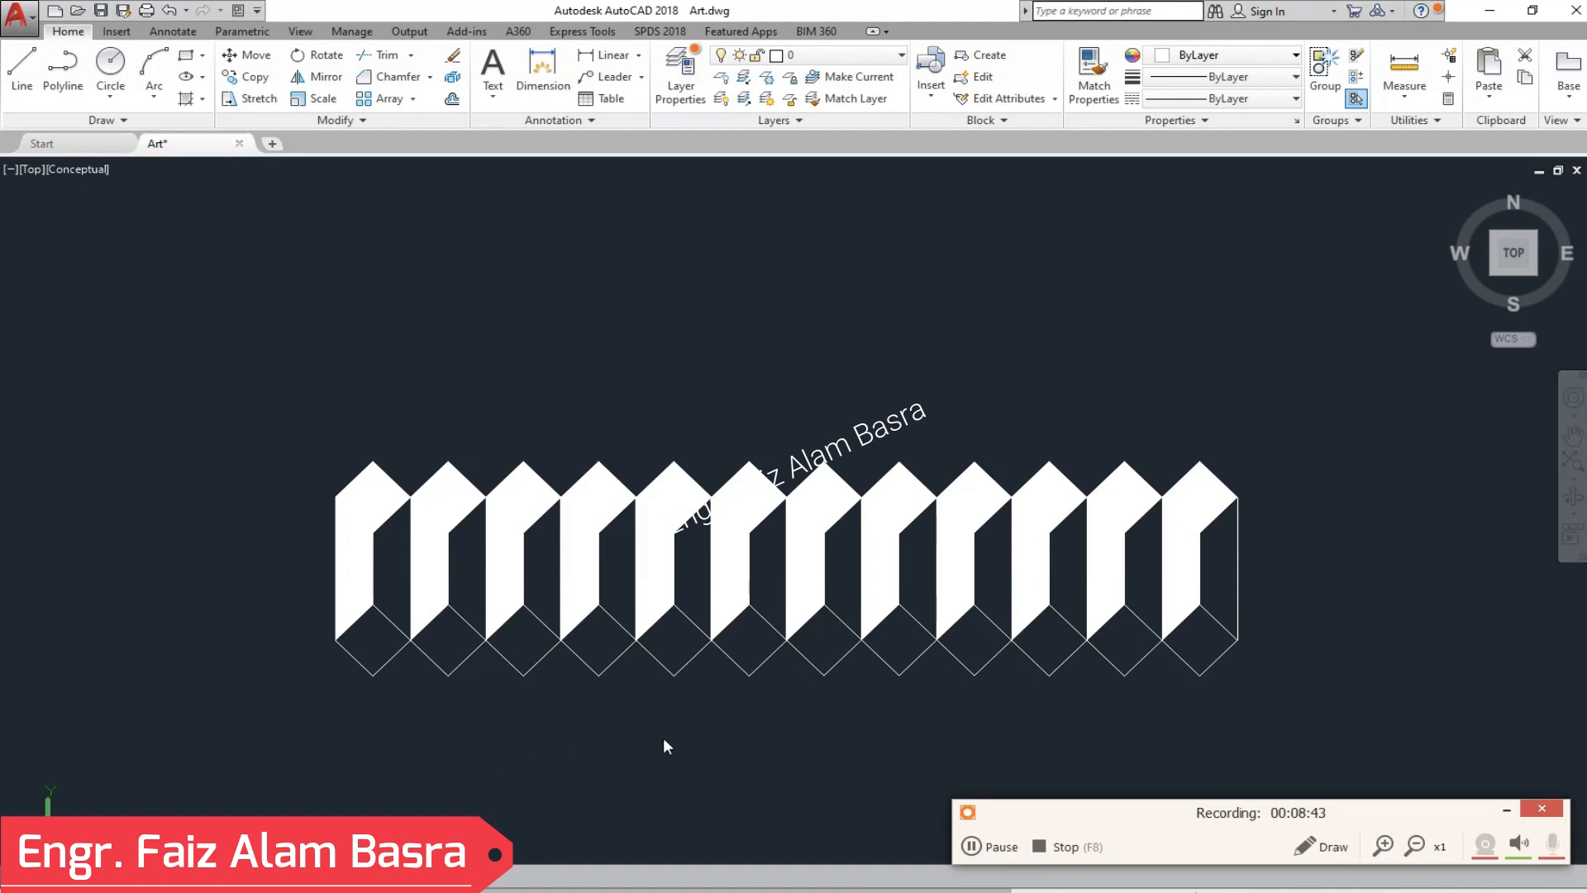
{"action": "left_click", "coordinate": [1506, 810]}
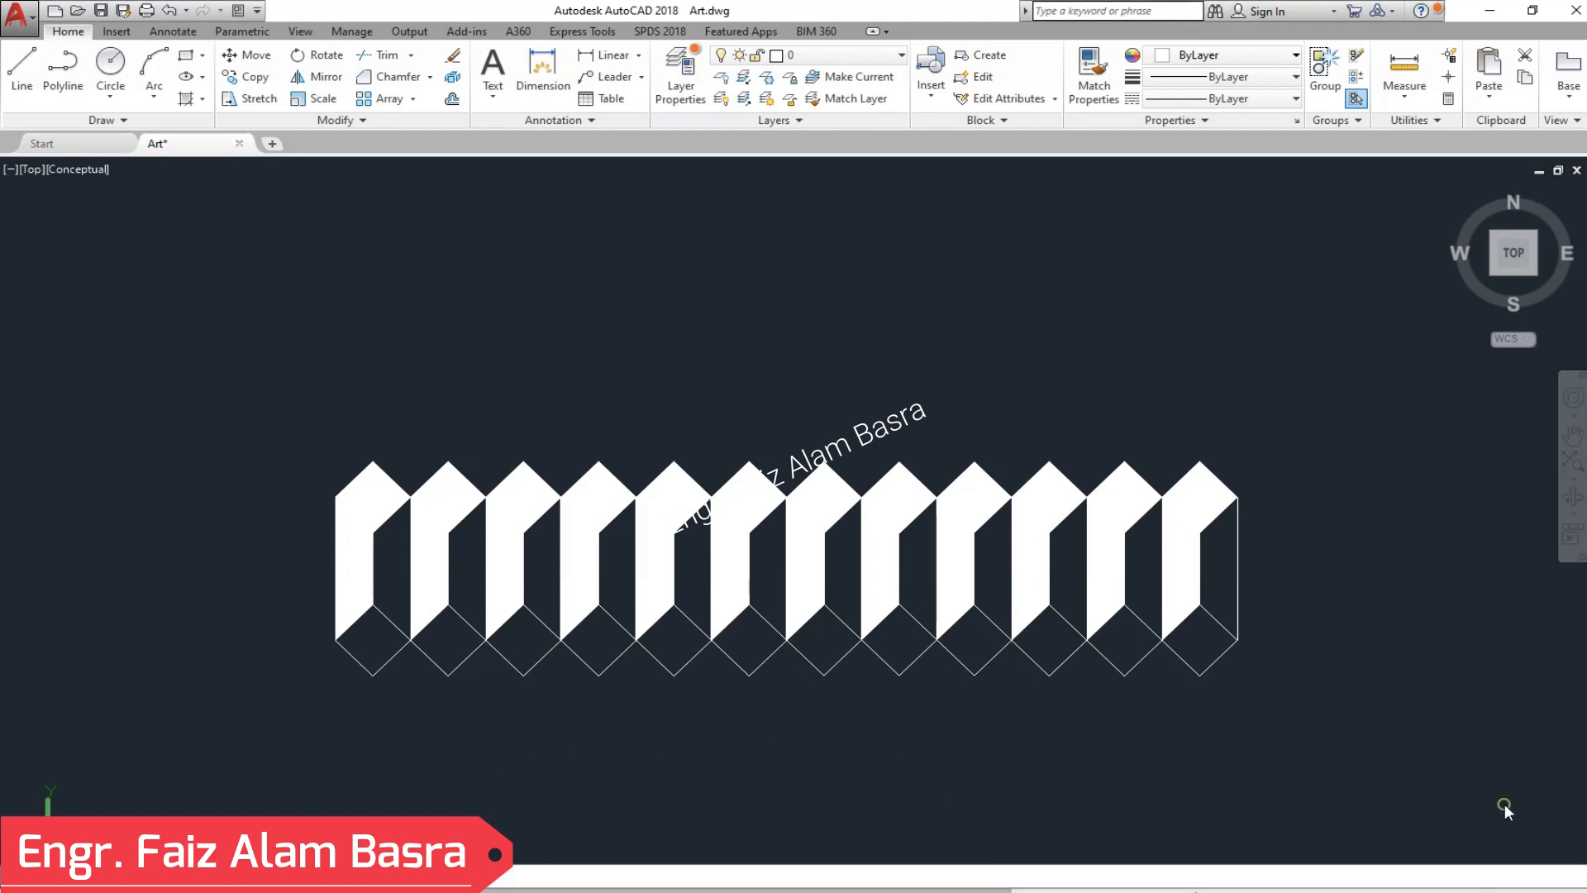
- Try copying the hatched row from the first figure's bottom tip to the upper side corner shared by the first two figures, and undo the copy
{"action": "left_click", "coordinate": [252, 77]}
{"action": "left_click", "coordinate": [1368, 795]}
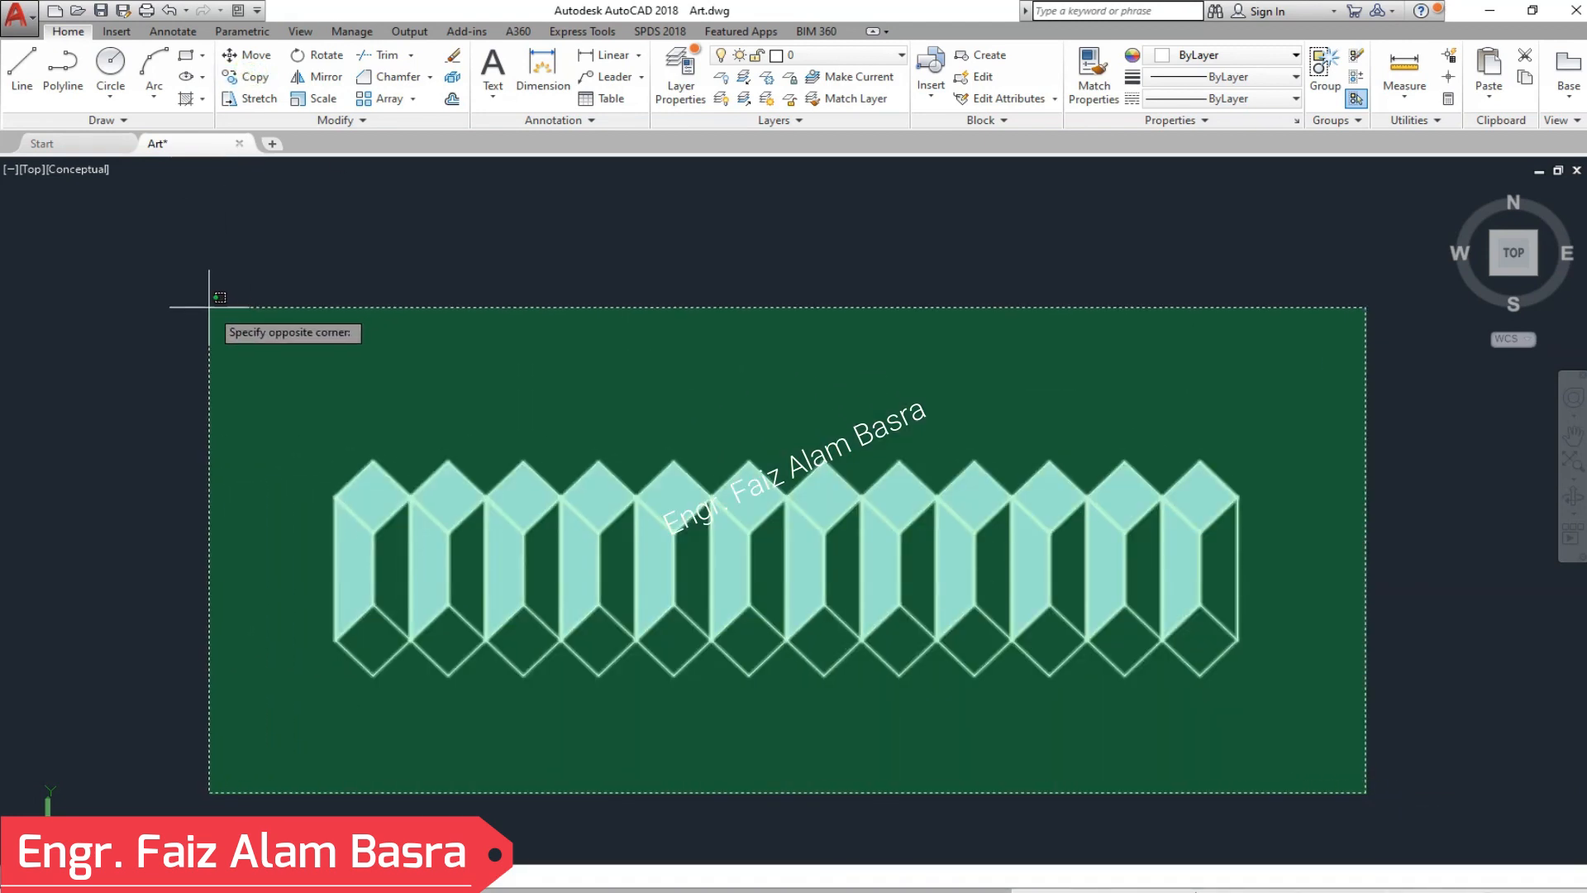
{"action": "left_click", "coordinate": [207, 308]}
{"action": "key", "text": "Return"}
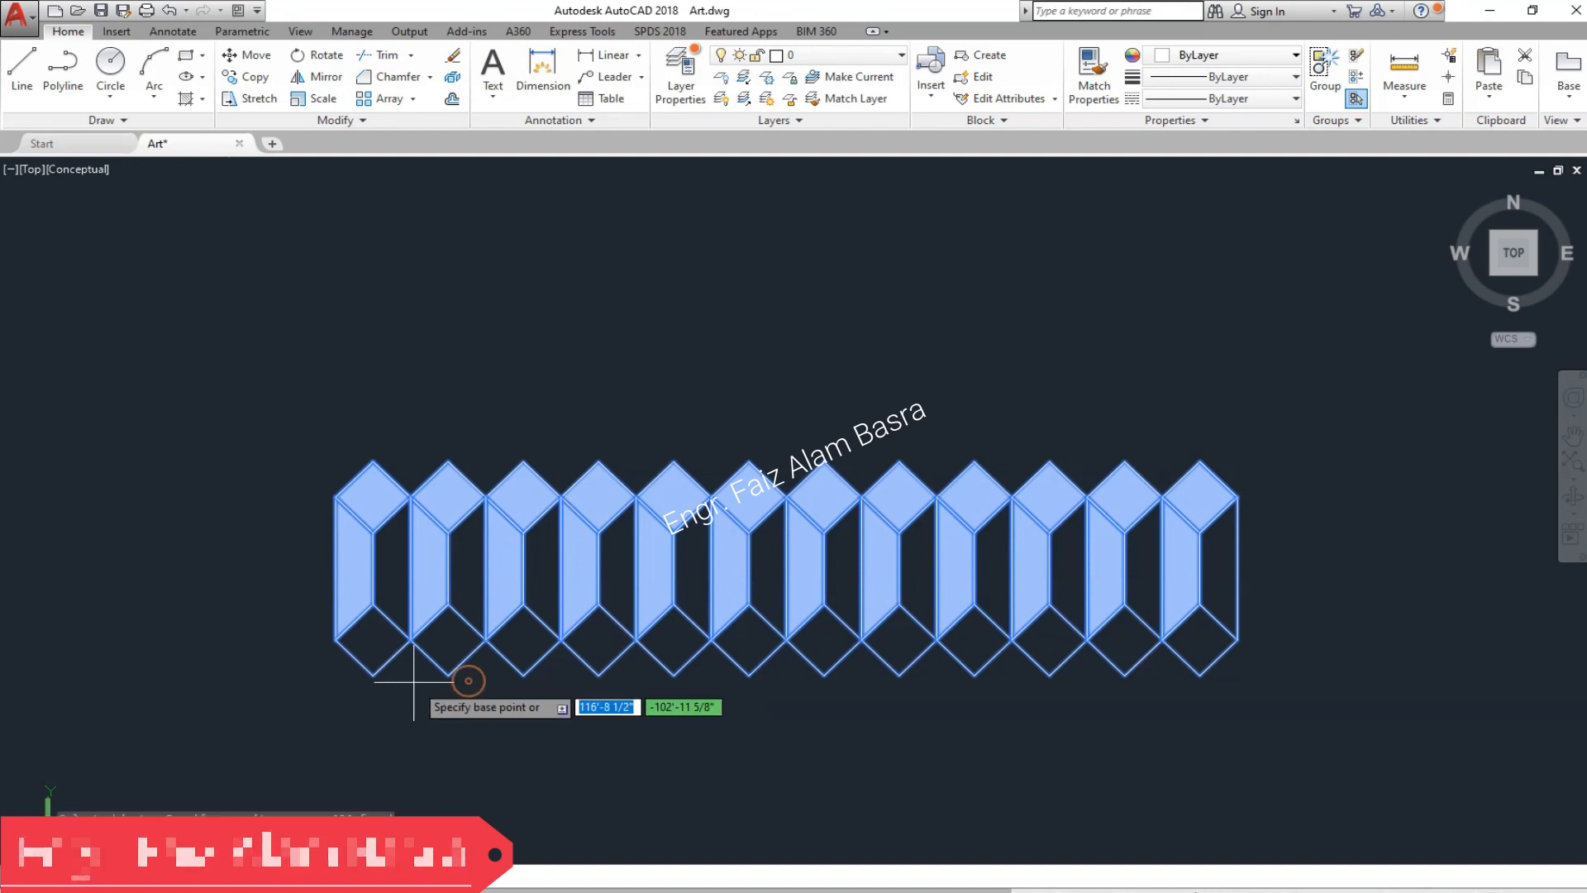
{"action": "left_click", "coordinate": [373, 675]}
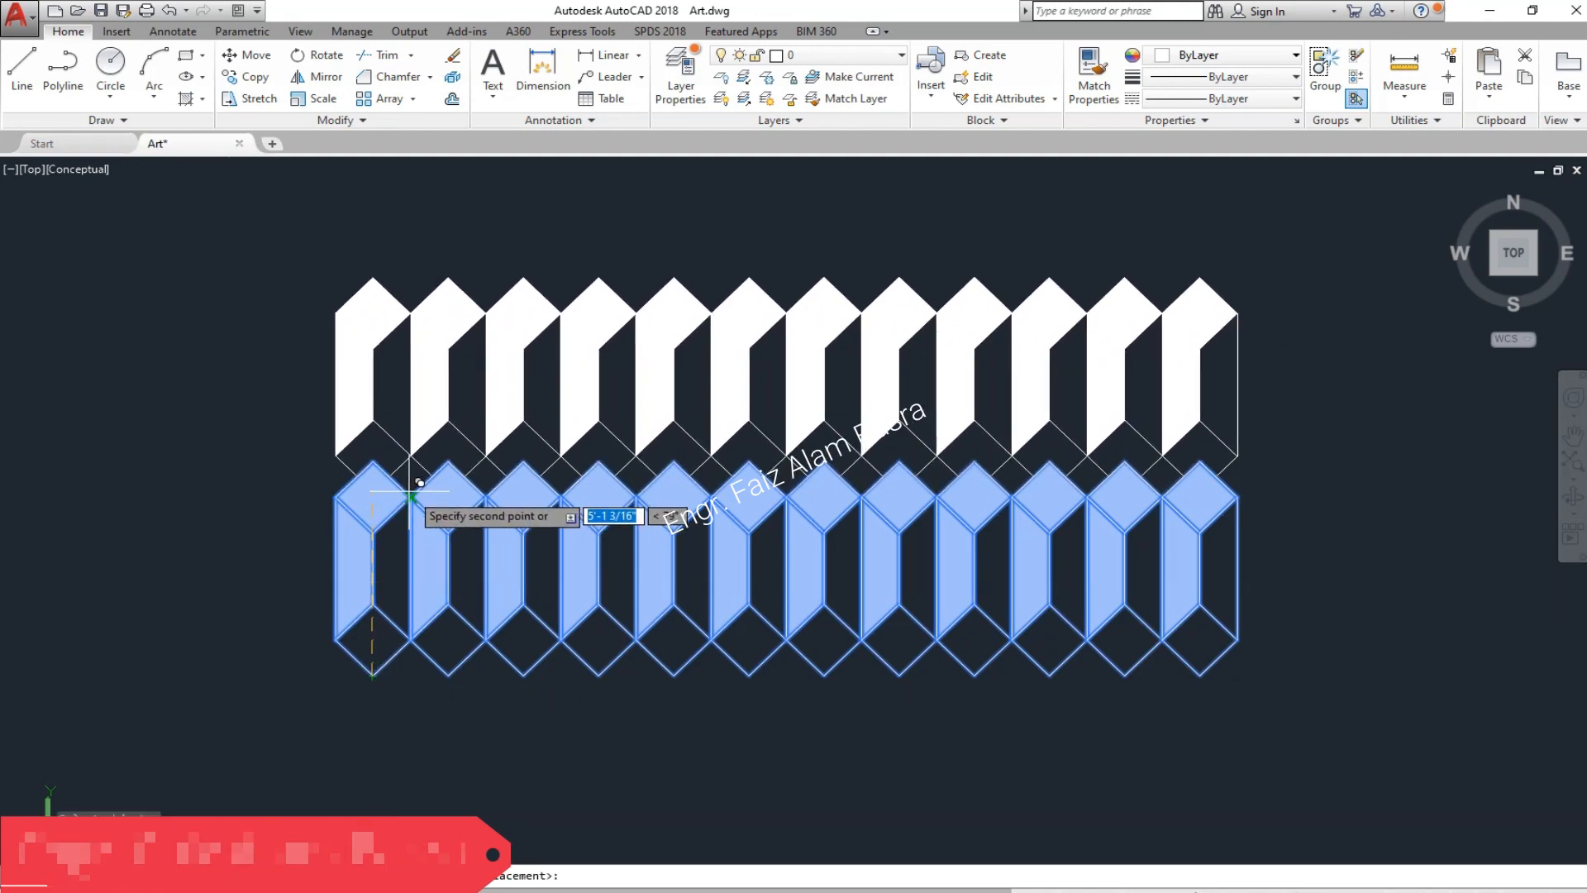
{"action": "left_click", "coordinate": [411, 496]}
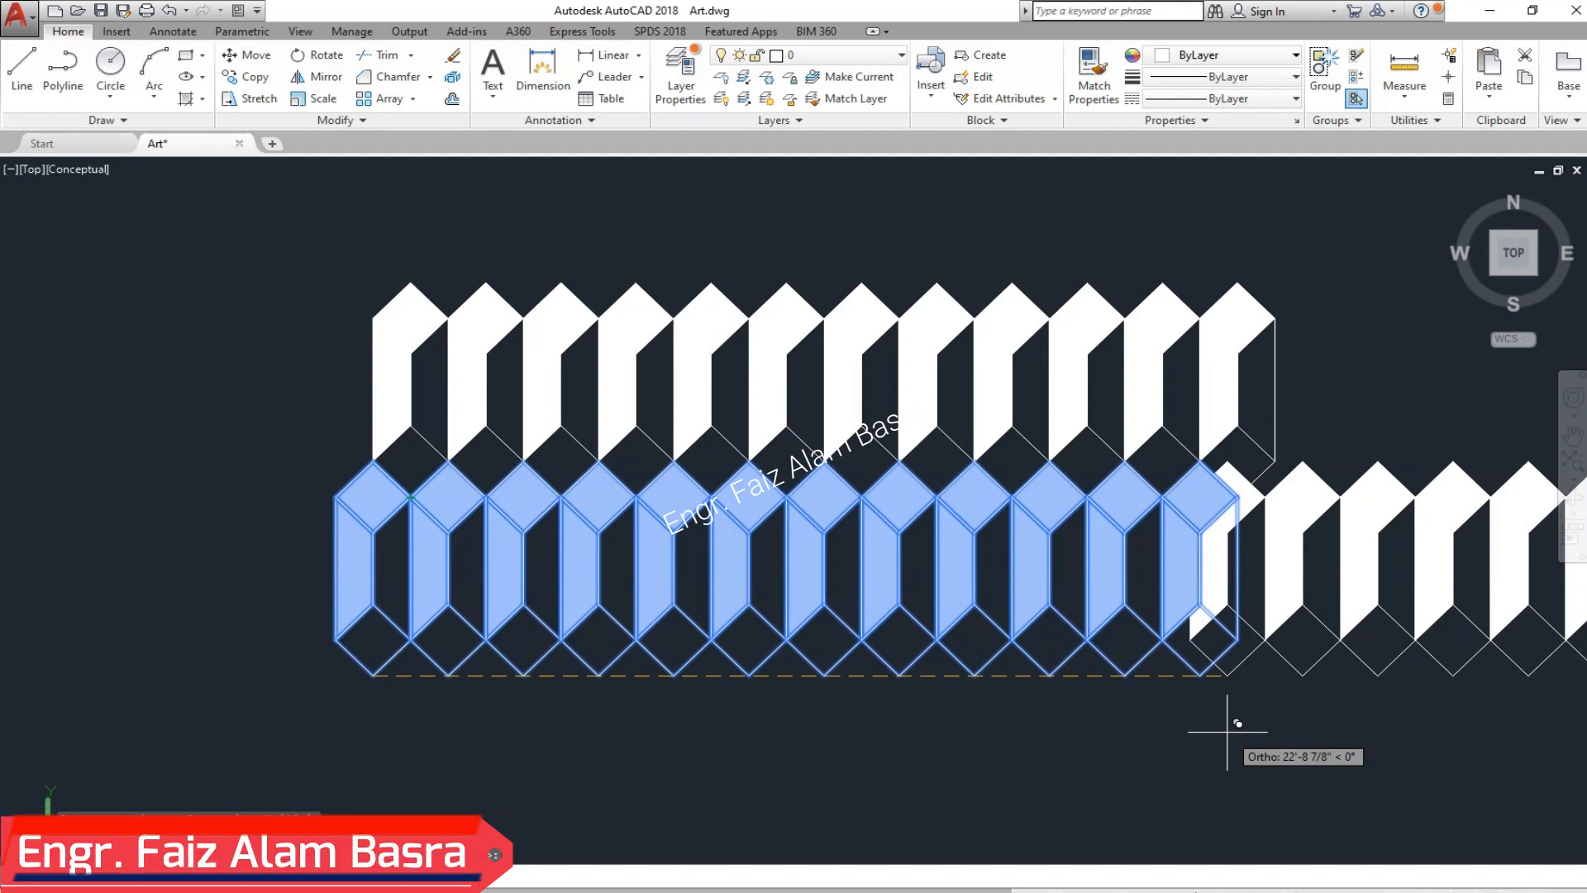
{"action": "key", "text": "Escape"}
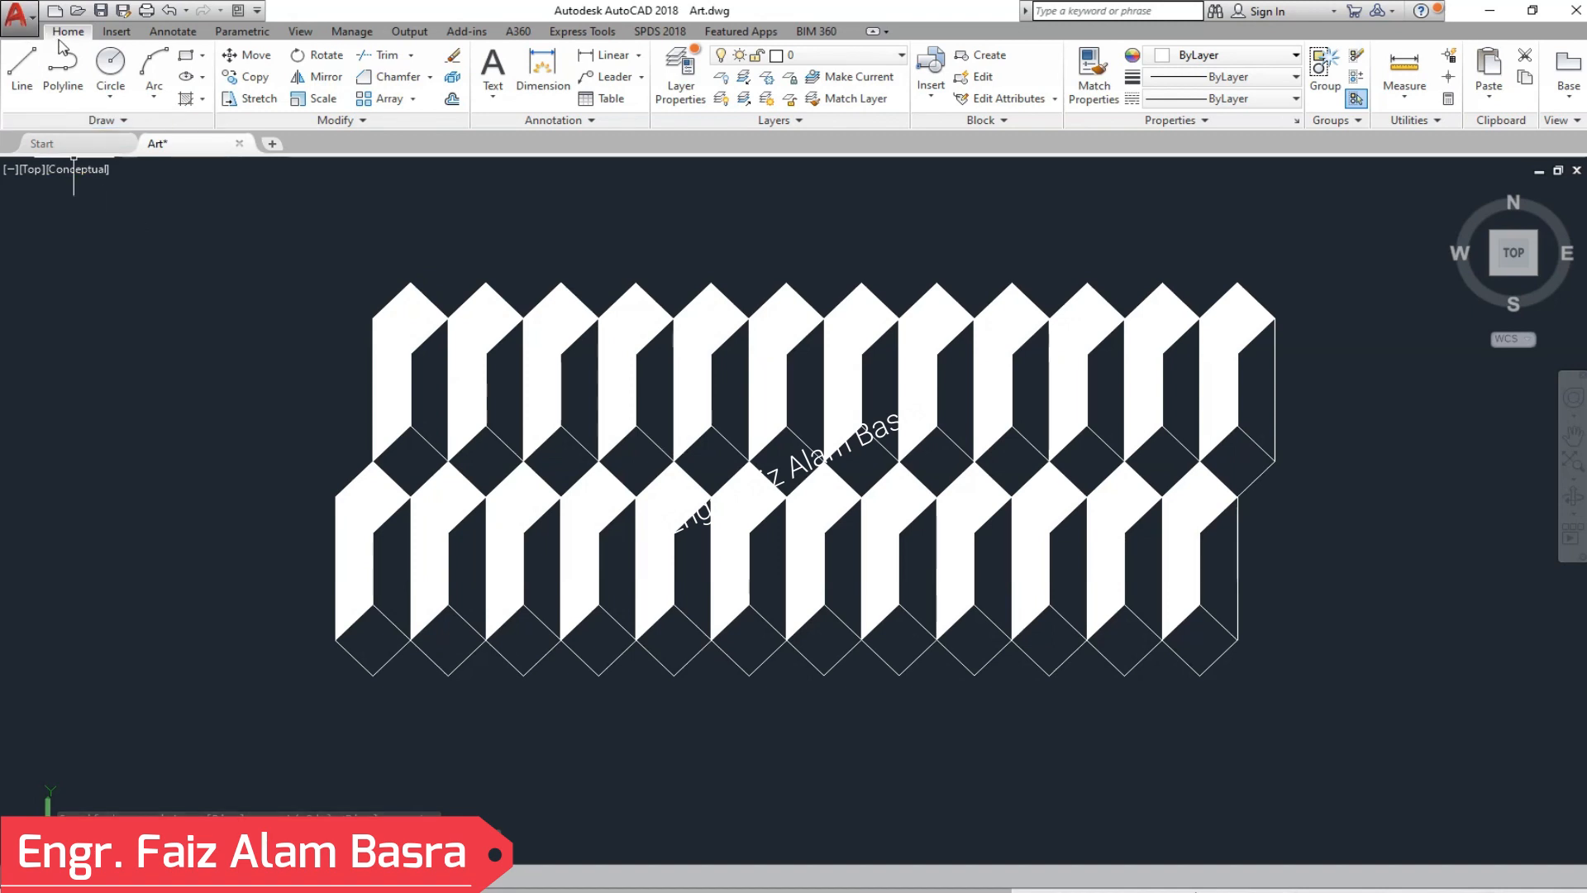
{"action": "left_click", "coordinate": [176, 17]}
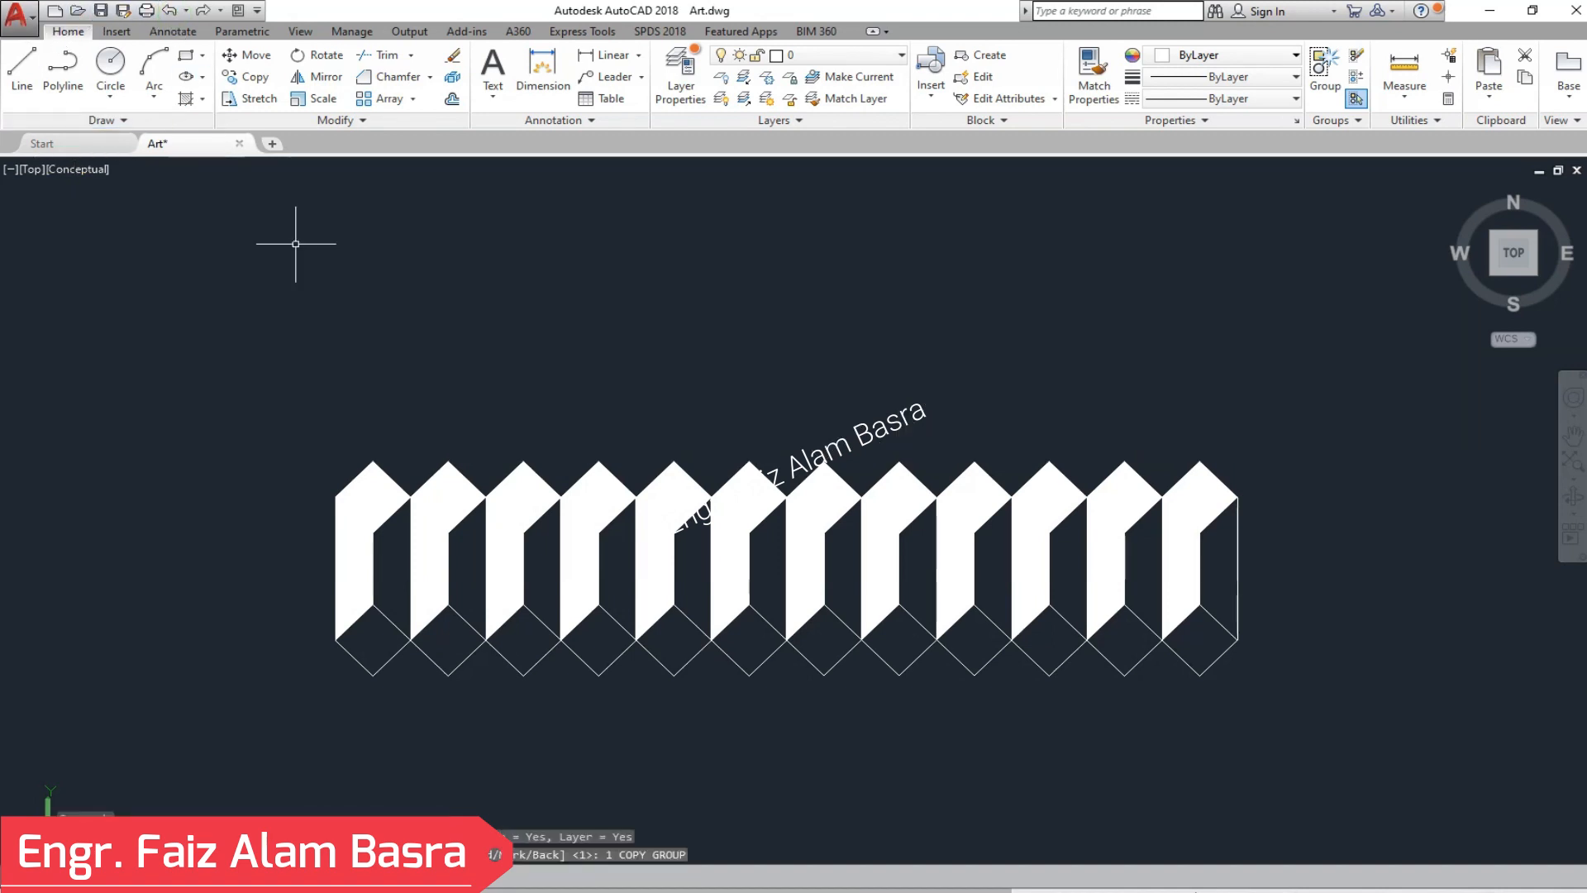
- Try again to stack a copy of the twelve-figure row above the original, offset half a figure to the right, and undo it
{"action": "left_click", "coordinate": [255, 76]}
{"action": "left_click", "coordinate": [1316, 769]}
{"action": "left_click", "coordinate": [289, 357]}
{"action": "key", "text": "Return"}
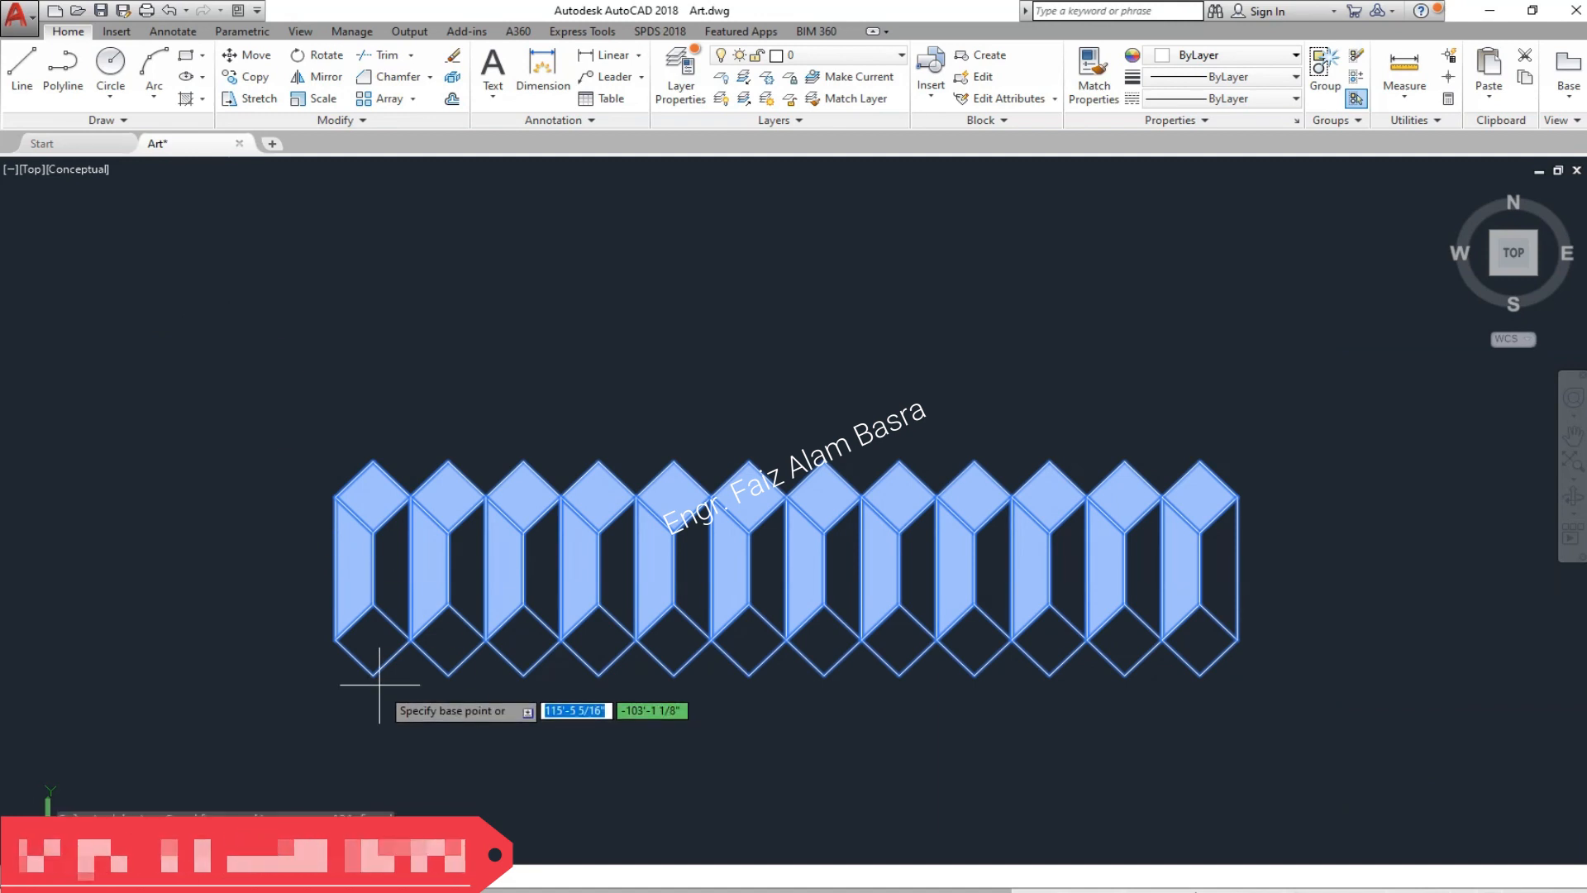
{"action": "left_click", "coordinate": [372, 676]}
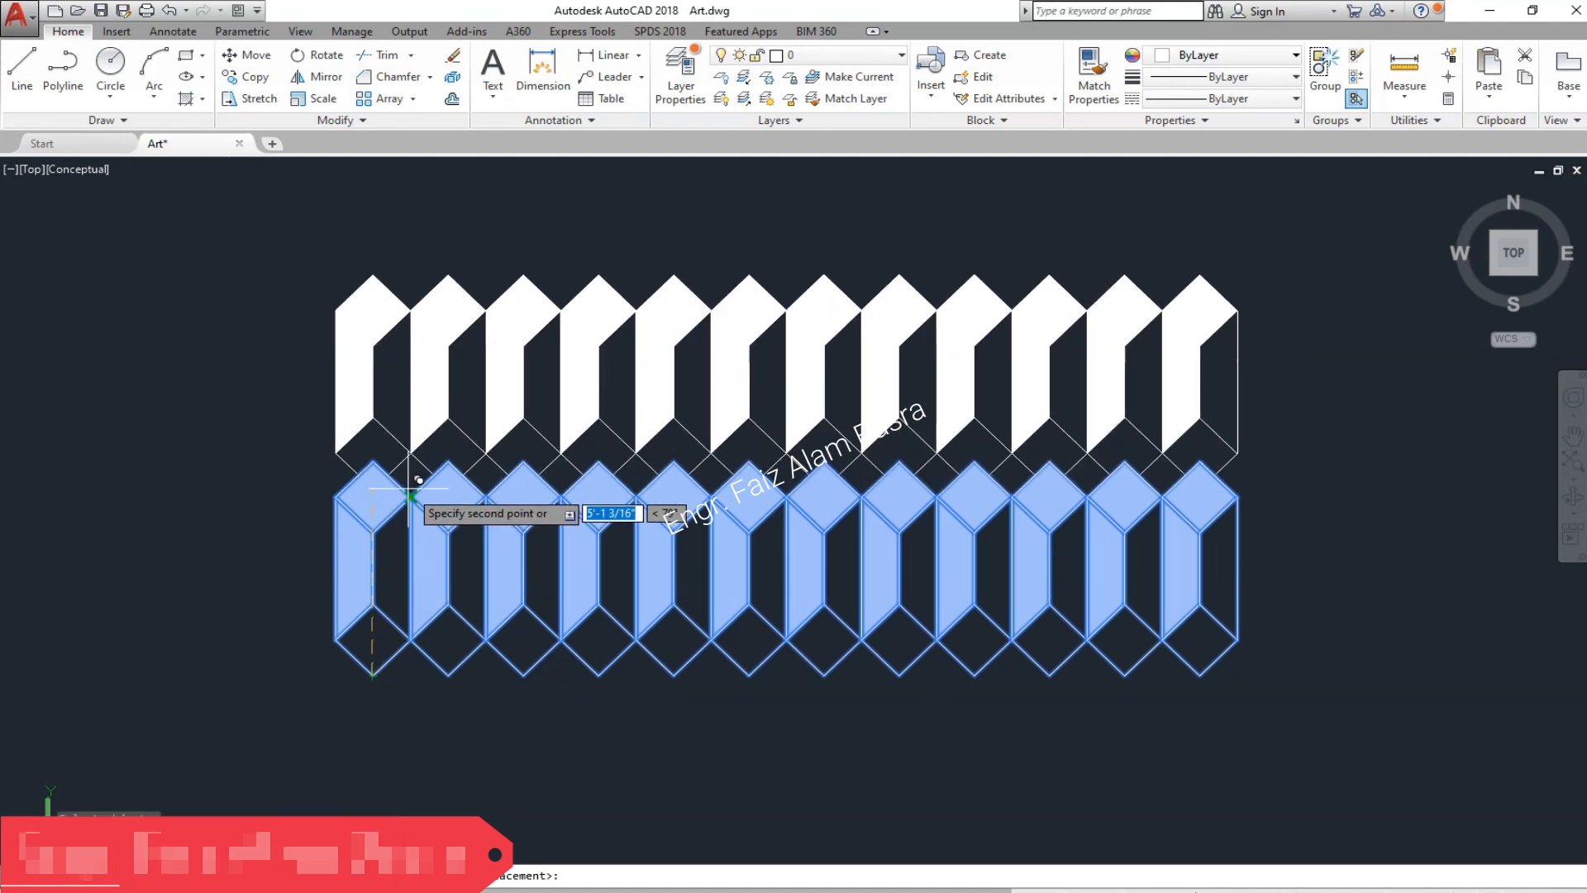
{"action": "left_click", "coordinate": [410, 496]}
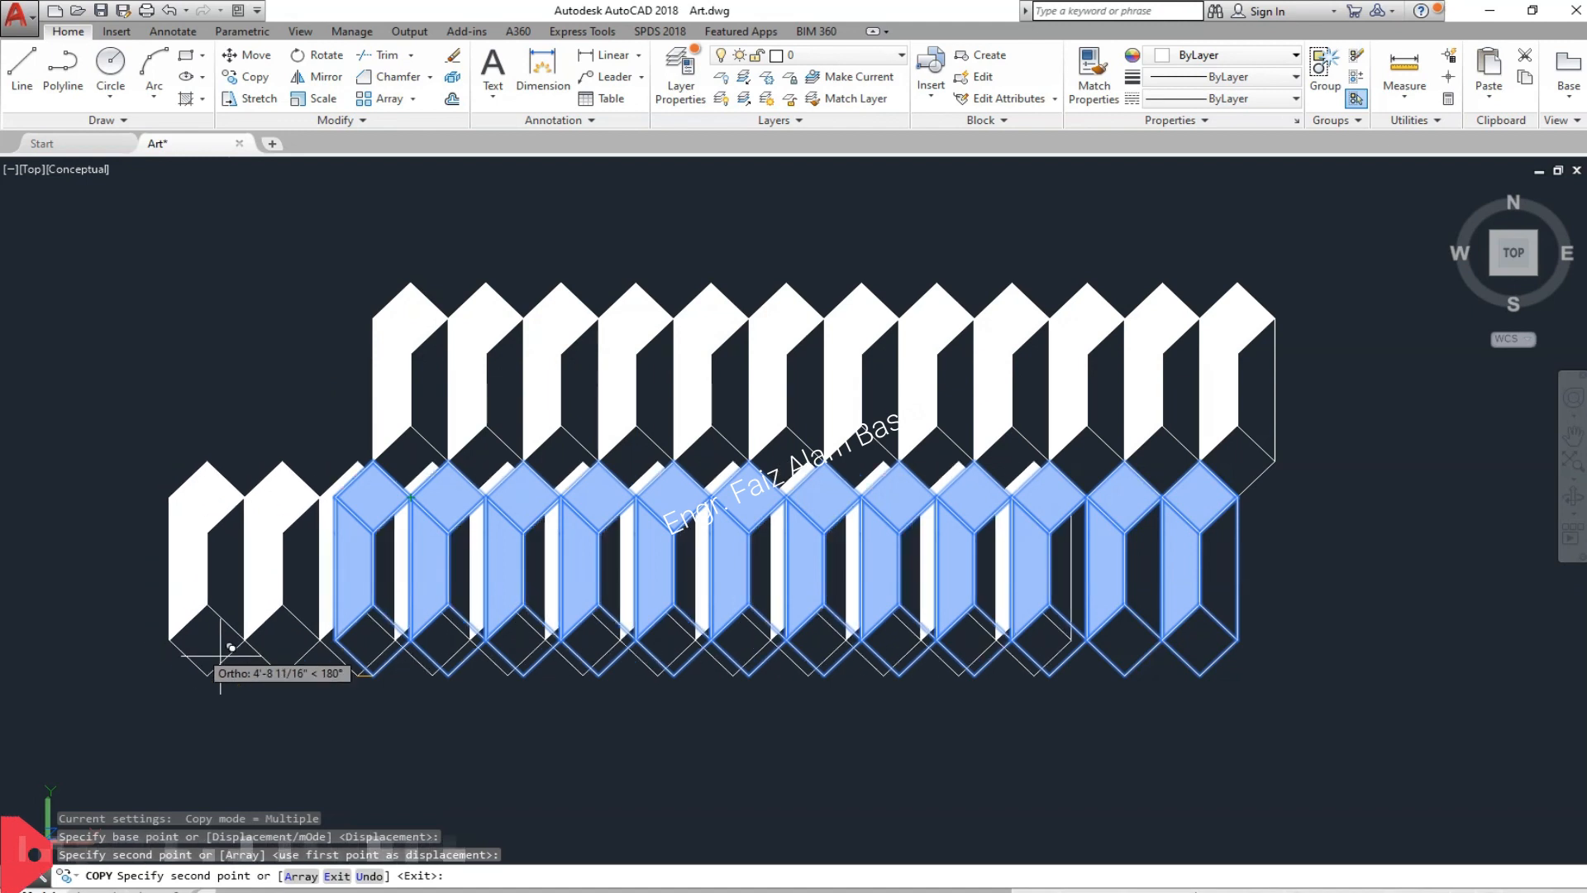
{"action": "right_click", "coordinate": [258, 419]}
{"action": "left_click", "coordinate": [304, 430]}
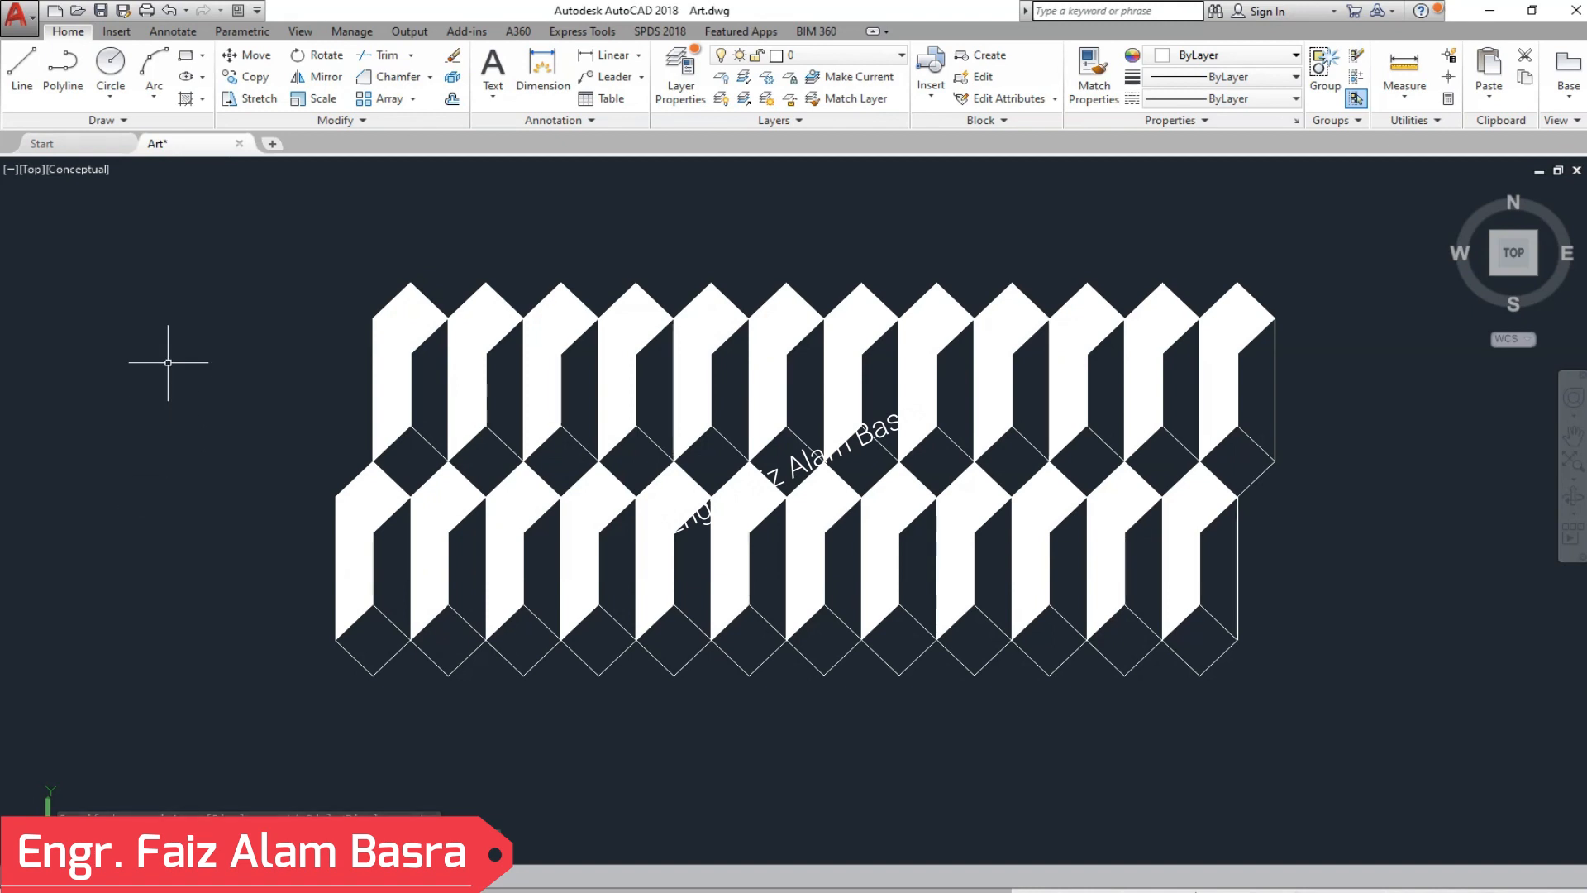
{"action": "left_click", "coordinate": [168, 11]}
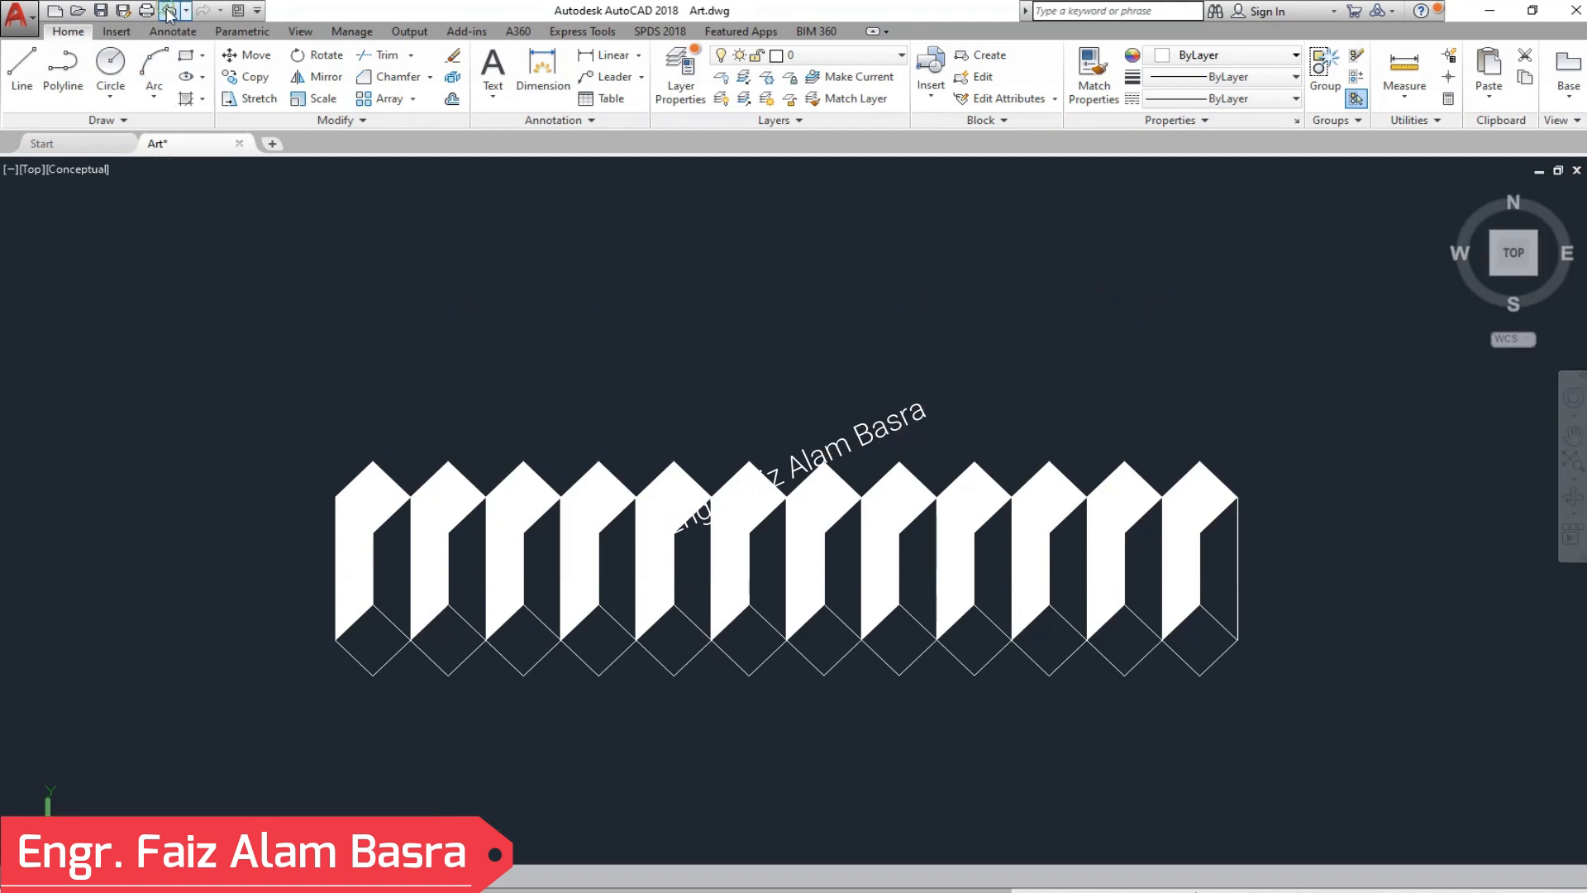
- Copy the hatched twelve-figure row from the first figure's bottom tip to the lower corner of the second figure's upper diamond
{"action": "left_click", "coordinate": [255, 77]}
{"action": "left_click", "coordinate": [1374, 782]}
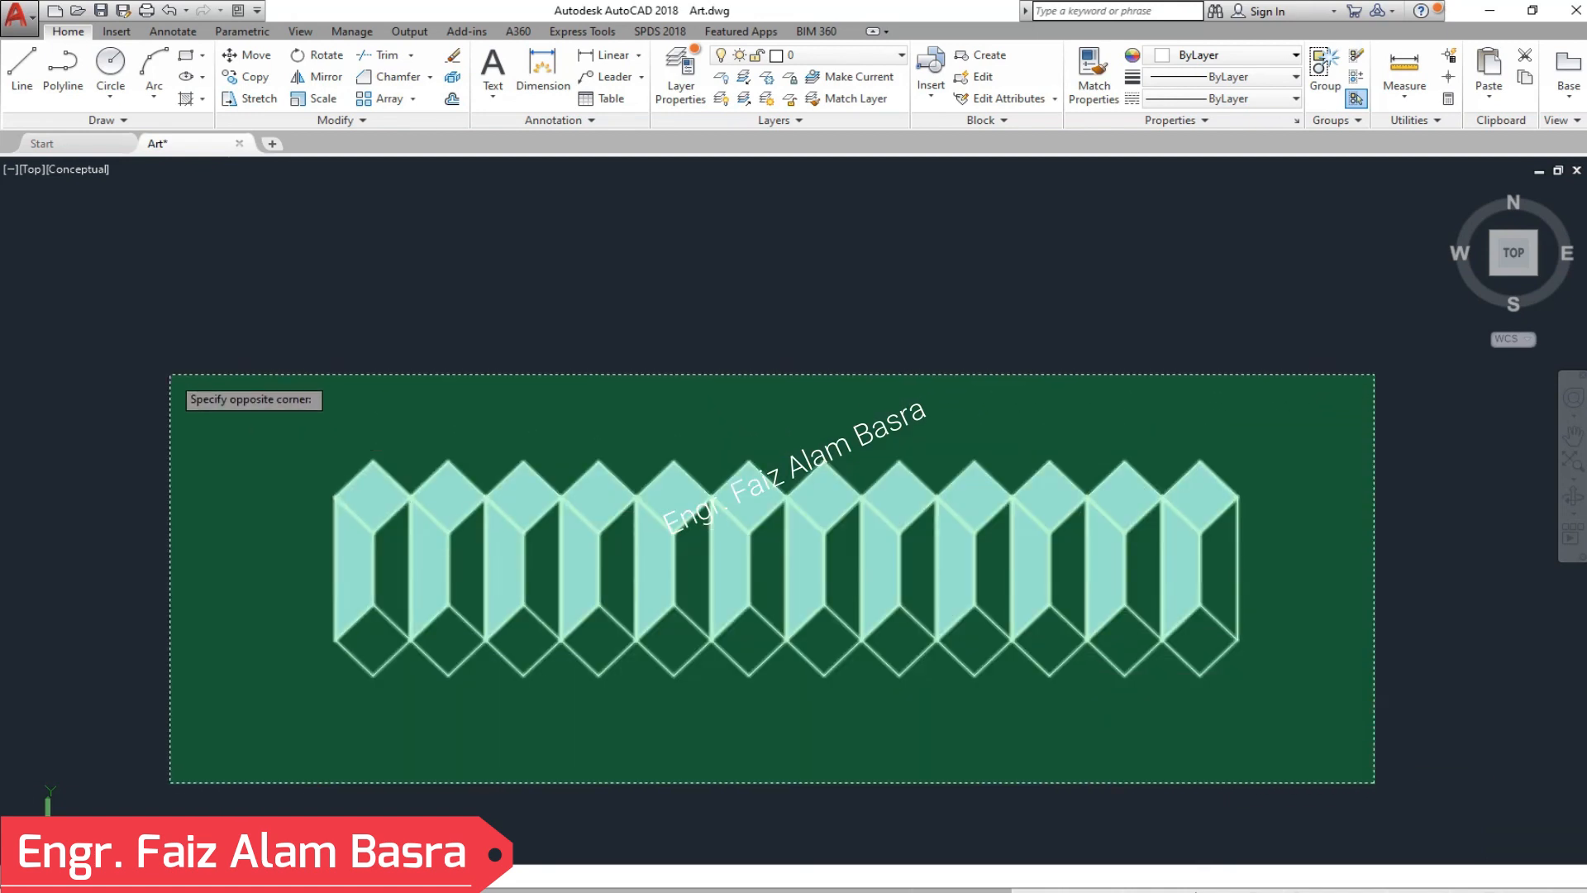
{"action": "left_click", "coordinate": [142, 362]}
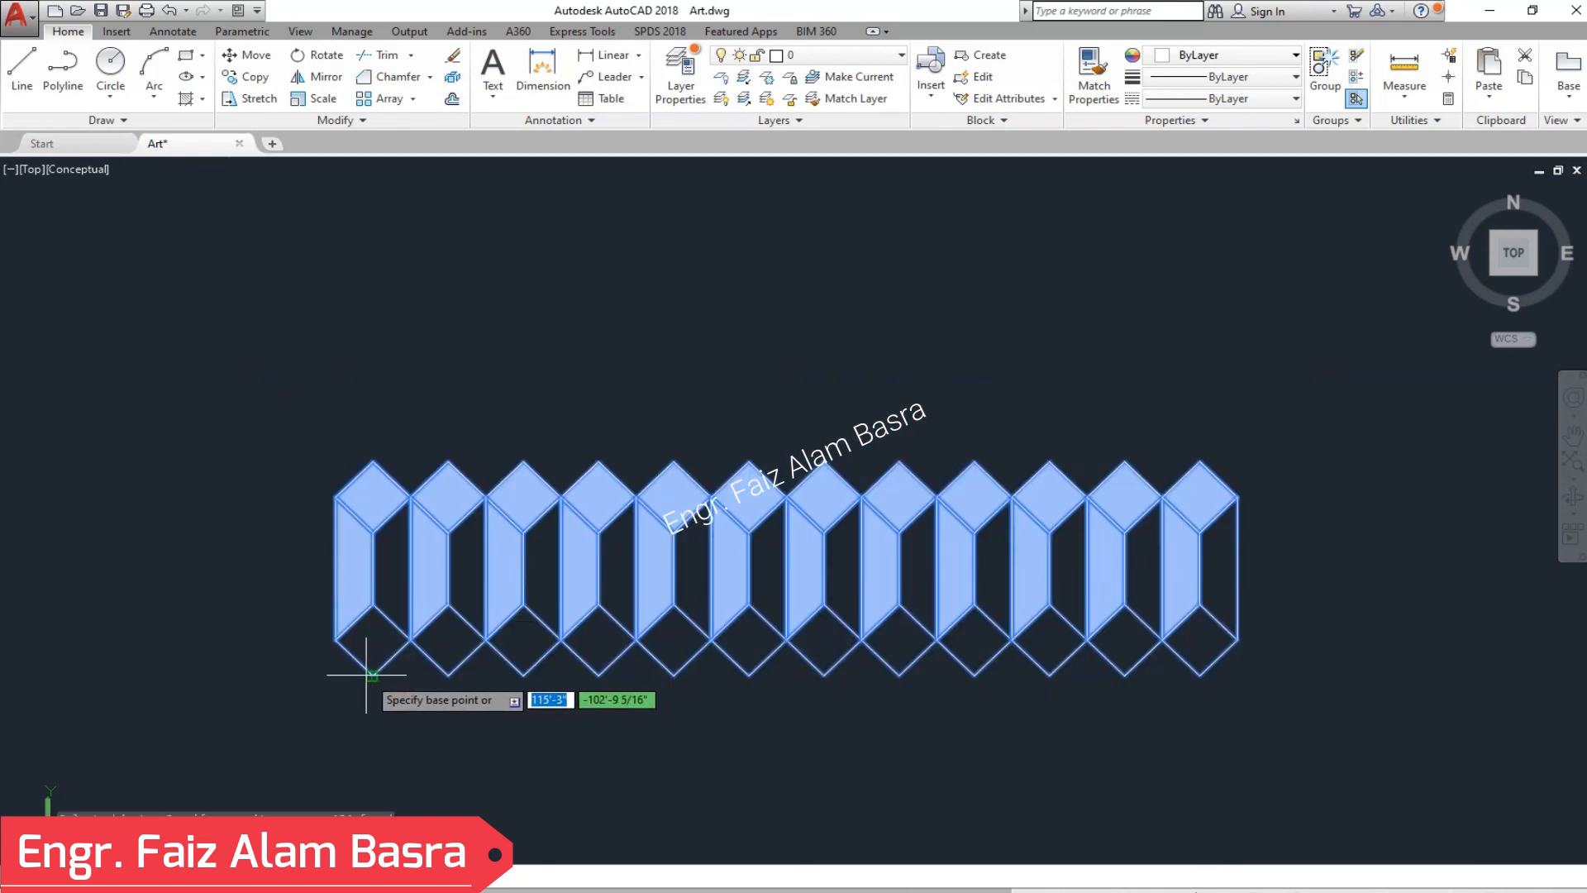
{"action": "left_click", "coordinate": [373, 676]}
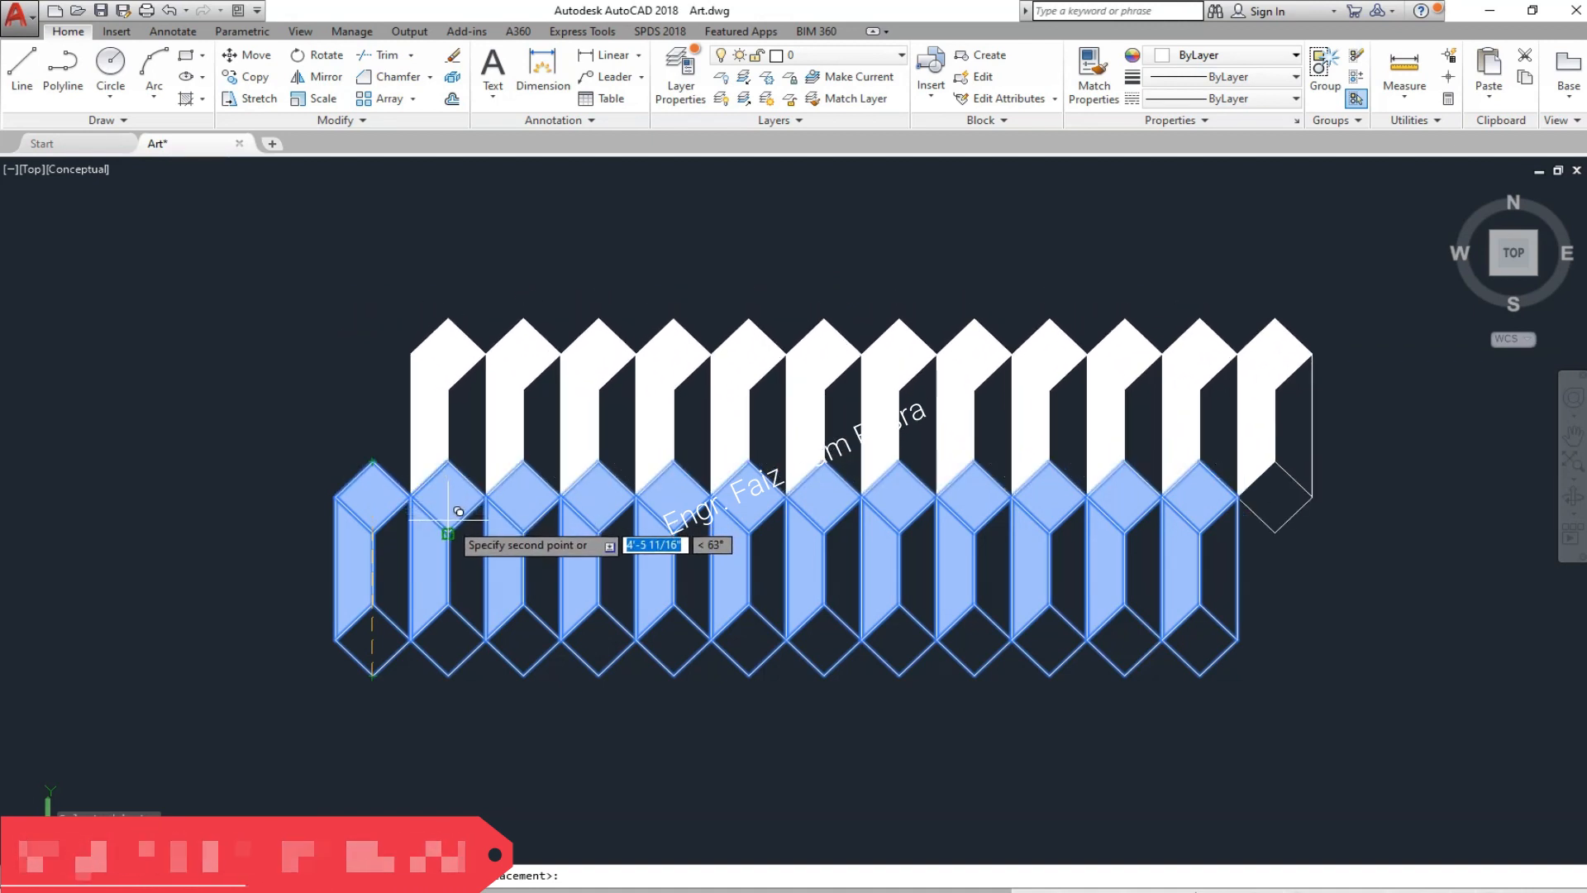
{"action": "left_click", "coordinate": [522, 533]}
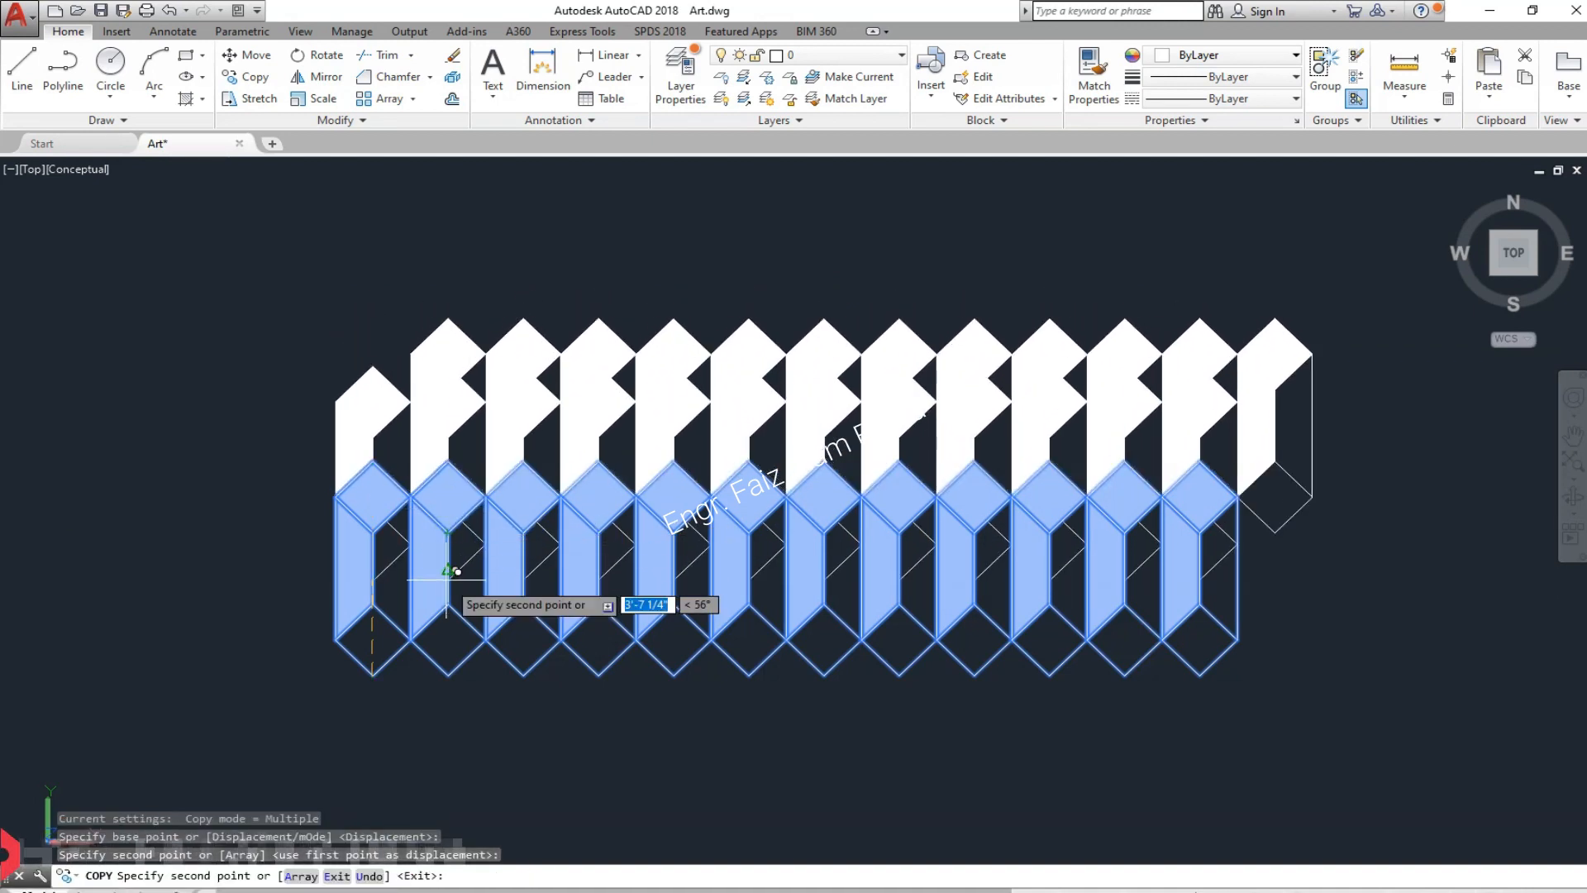
{"action": "right_click", "coordinate": [436, 580]}
{"action": "left_click", "coordinate": [491, 594]}
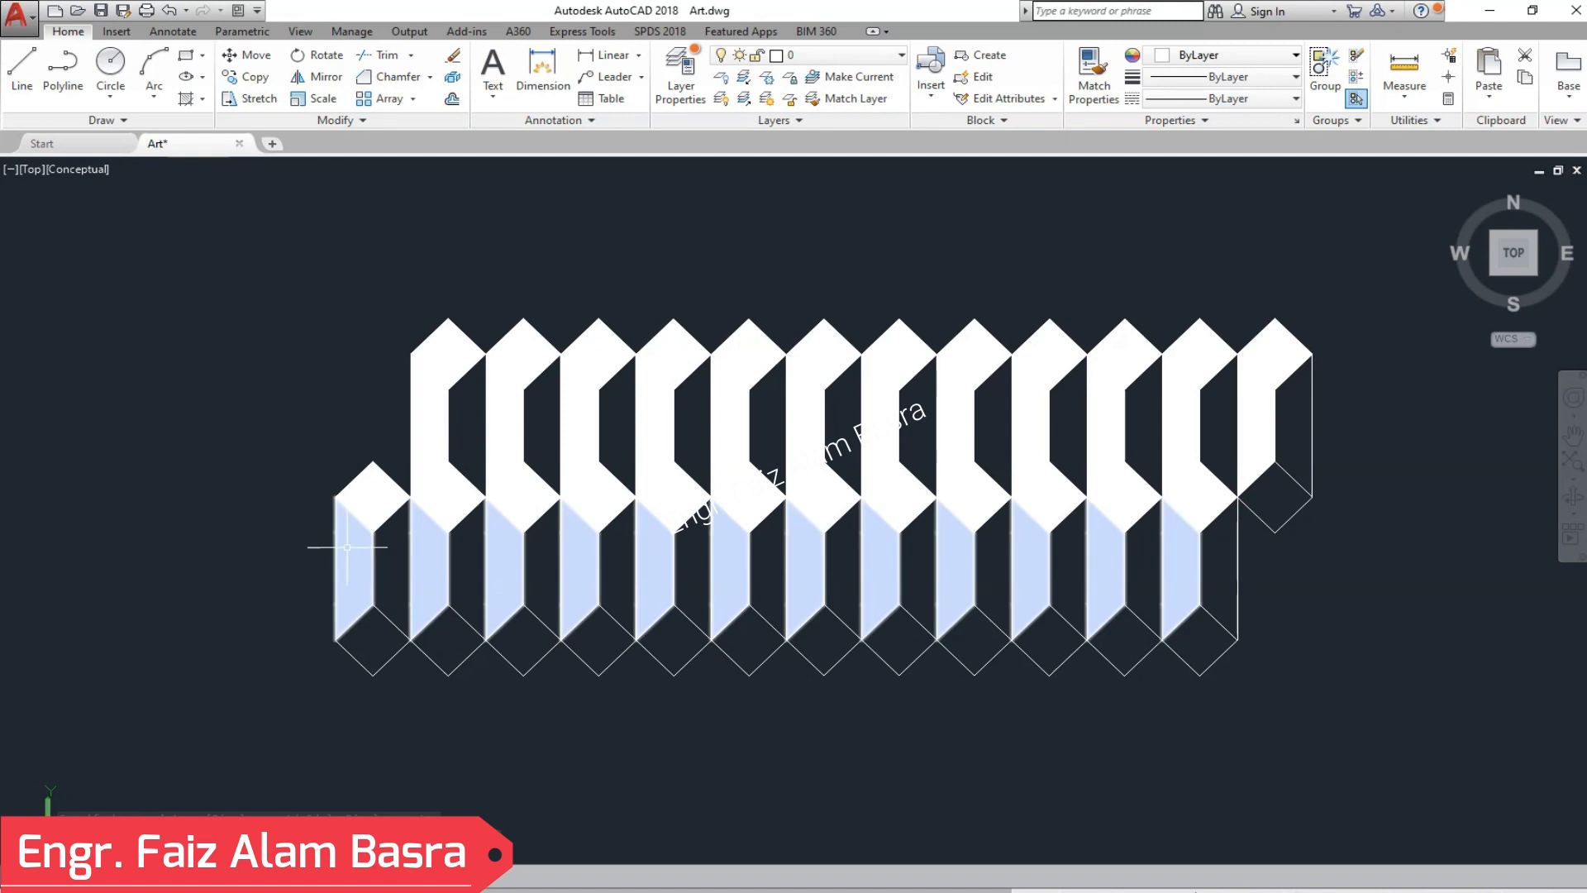
- Change the lower row's diamond hatch to the SOLID pattern in Magenta
{"action": "left_click", "coordinate": [366, 501]}
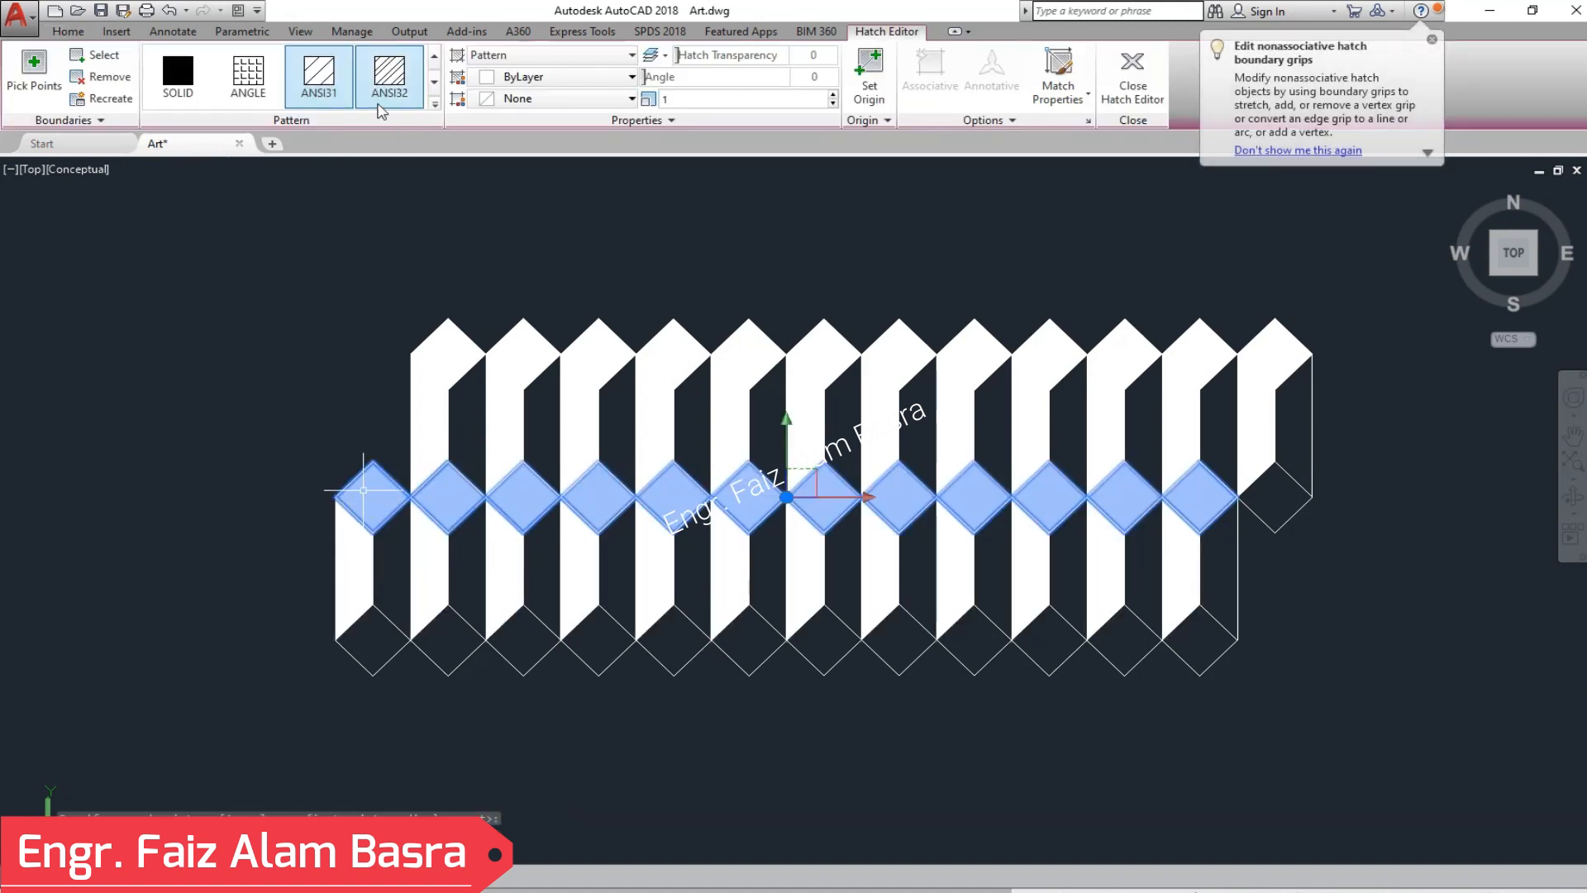
{"action": "left_click", "coordinate": [207, 80]}
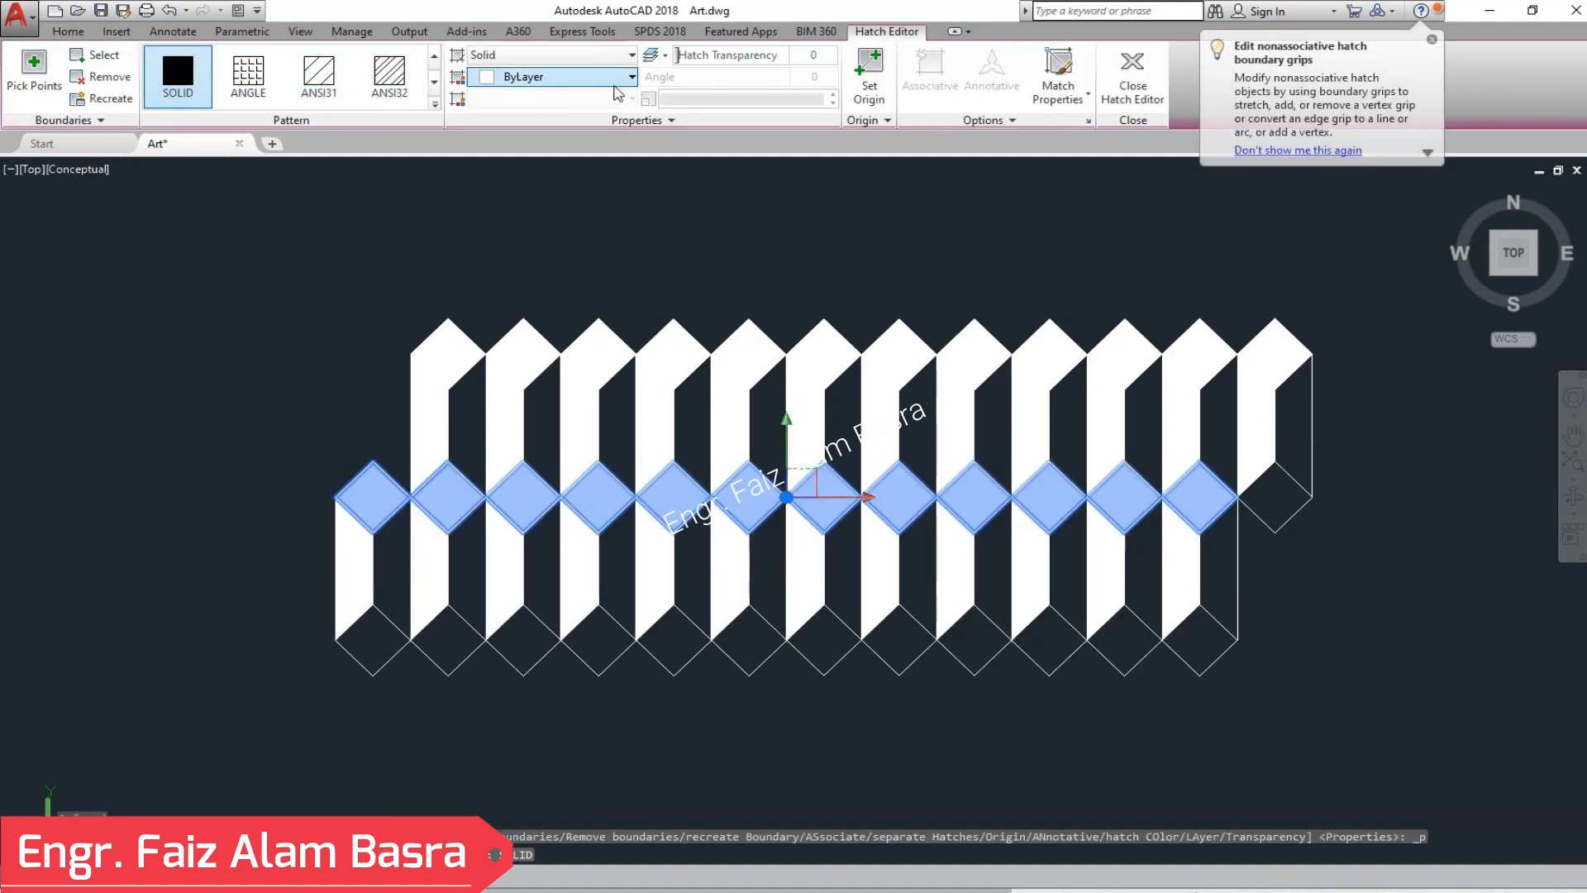
{"action": "left_click", "coordinate": [631, 78]}
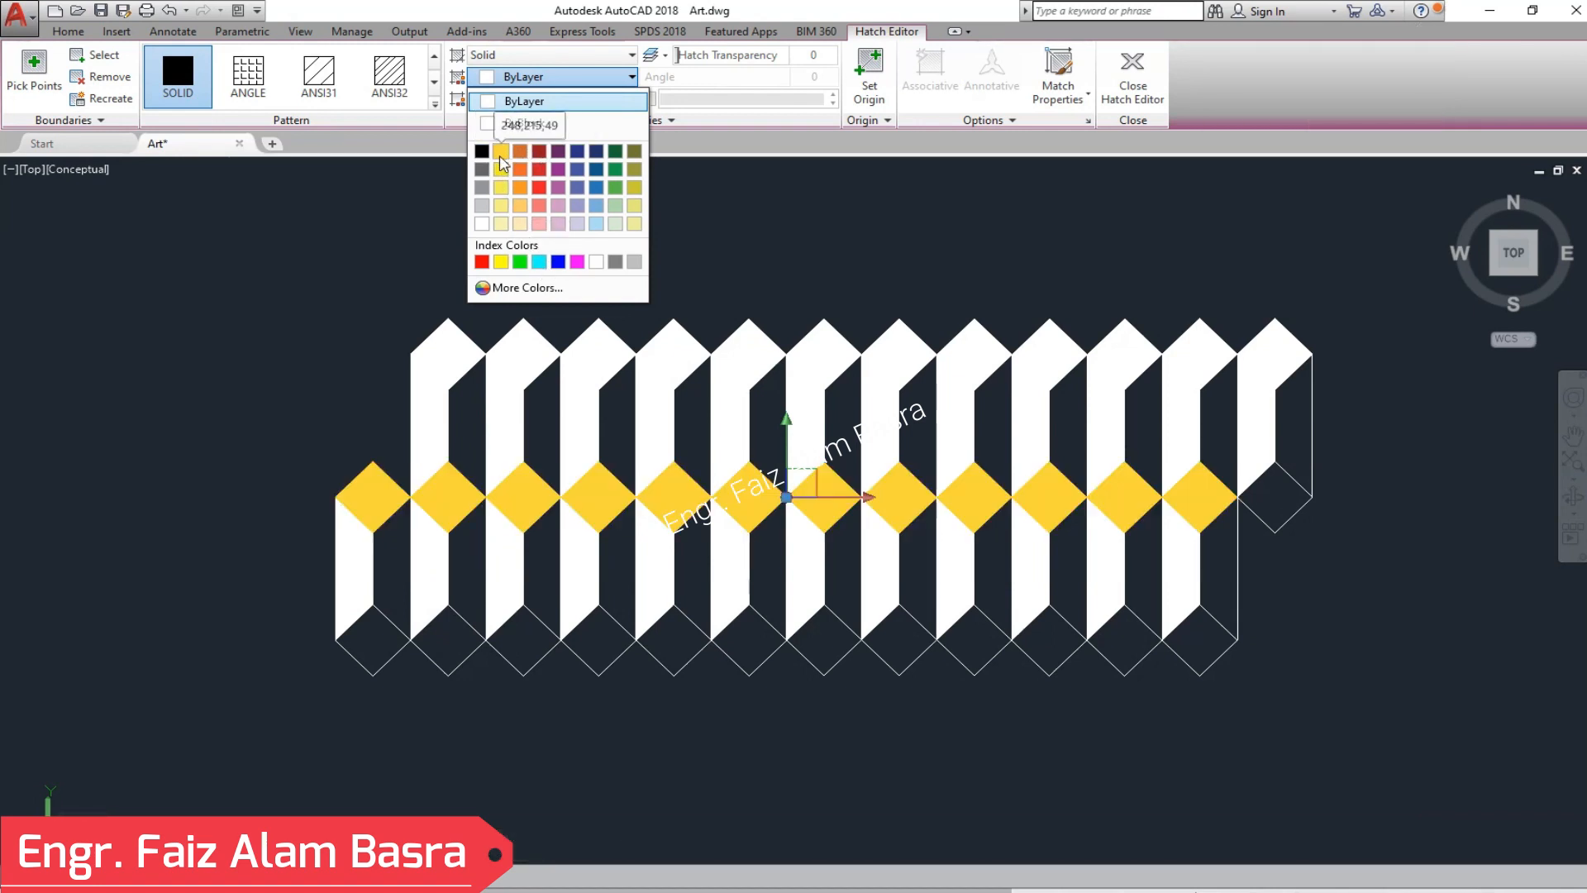
{"action": "left_click", "coordinate": [577, 261]}
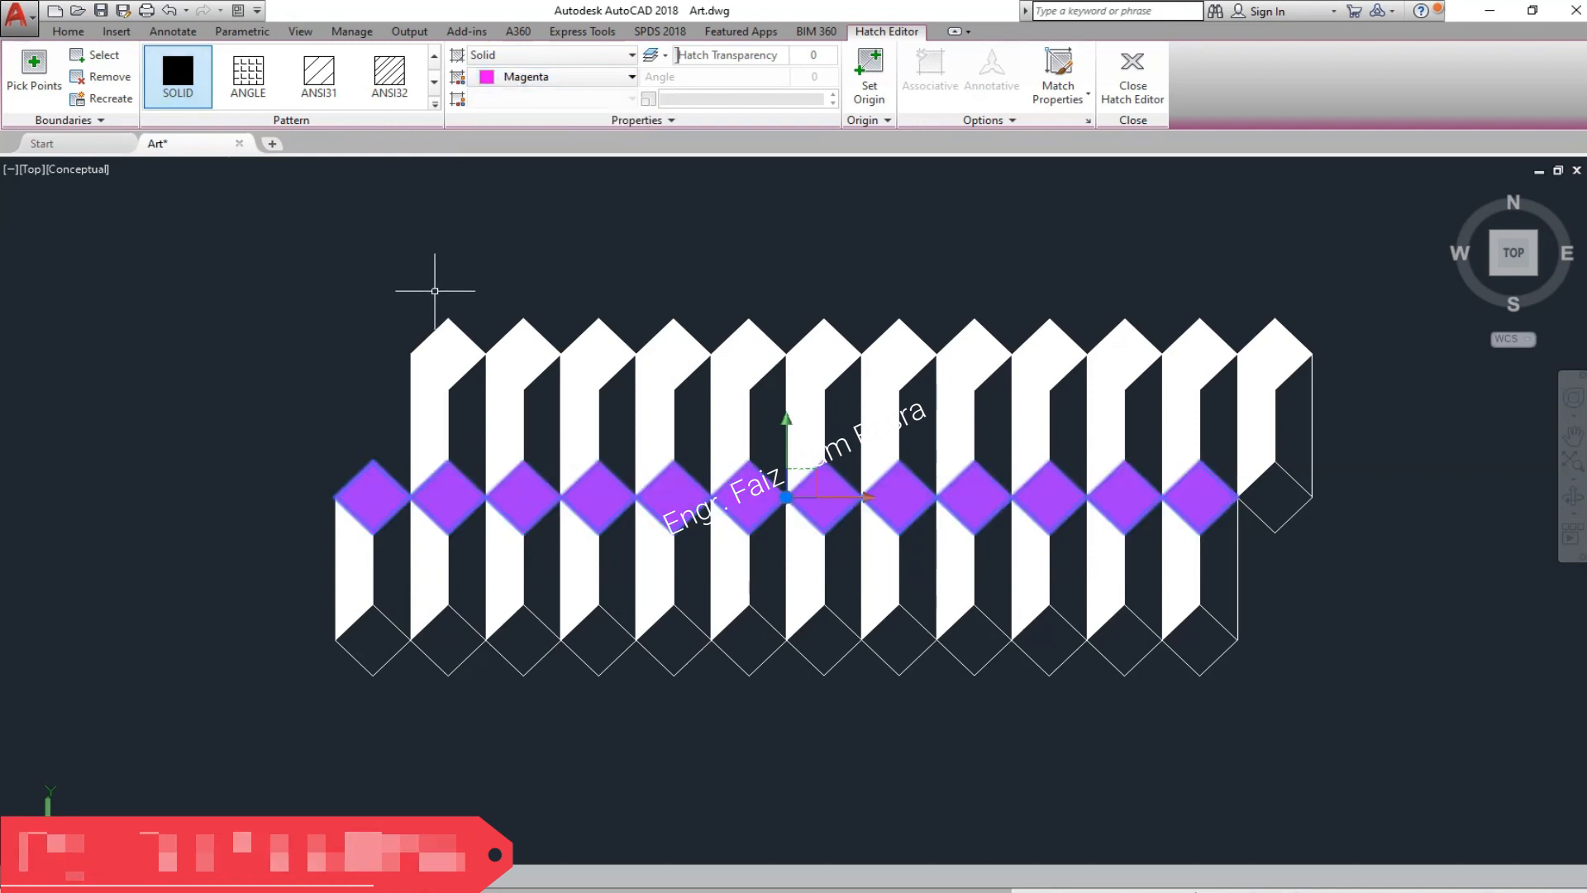
{"action": "key", "text": "Escape"}
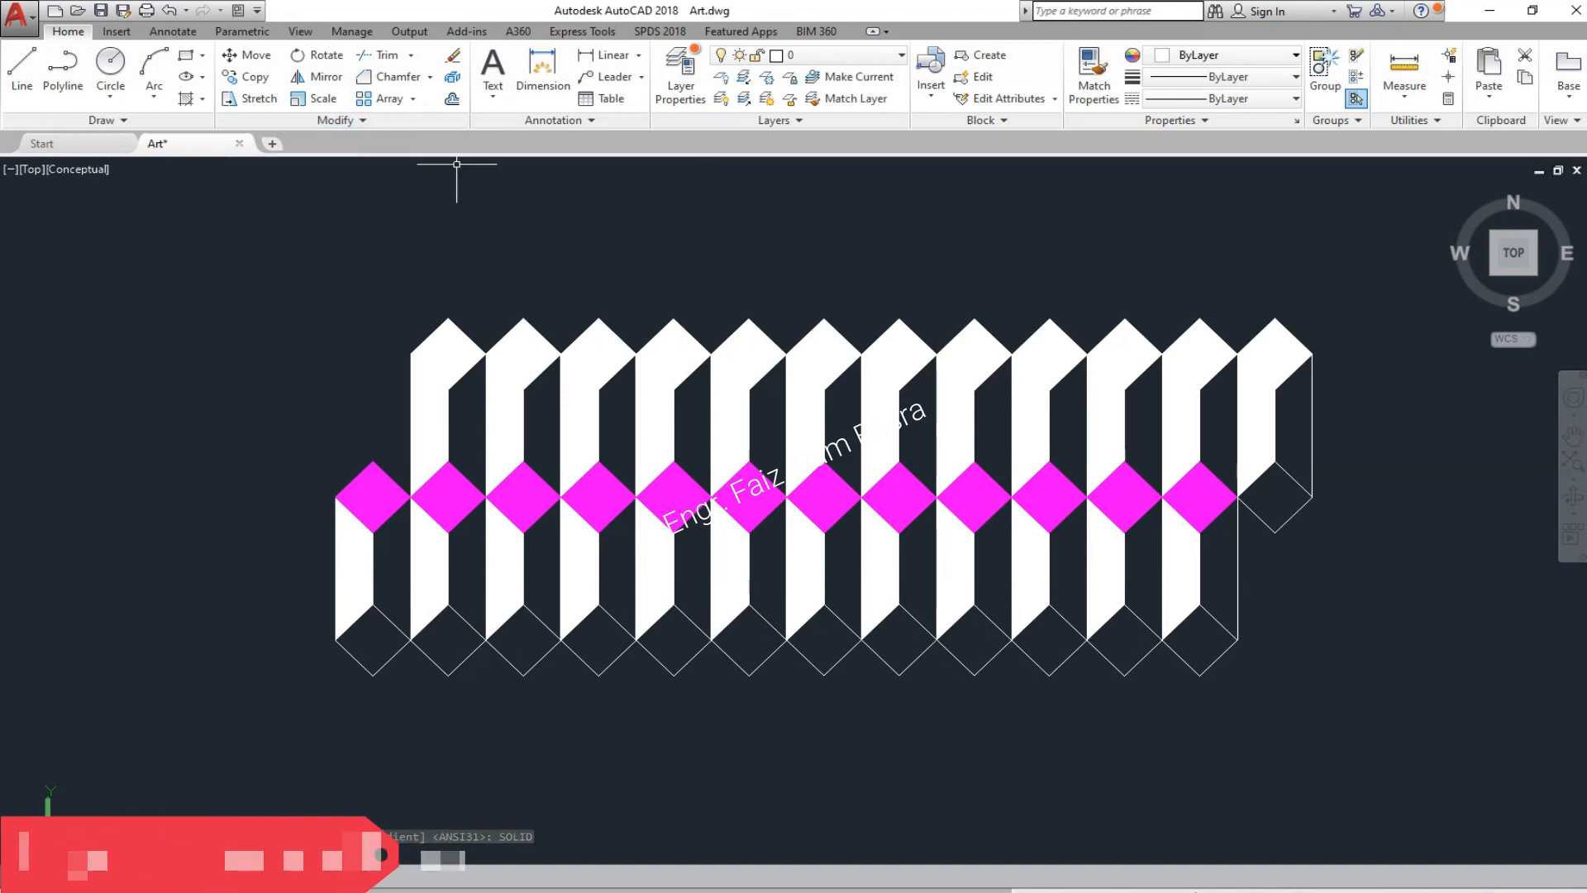
- Change the hatch on the lower row's left side faces to the SOLID pattern in Cyan
{"action": "left_click", "coordinate": [346, 530]}
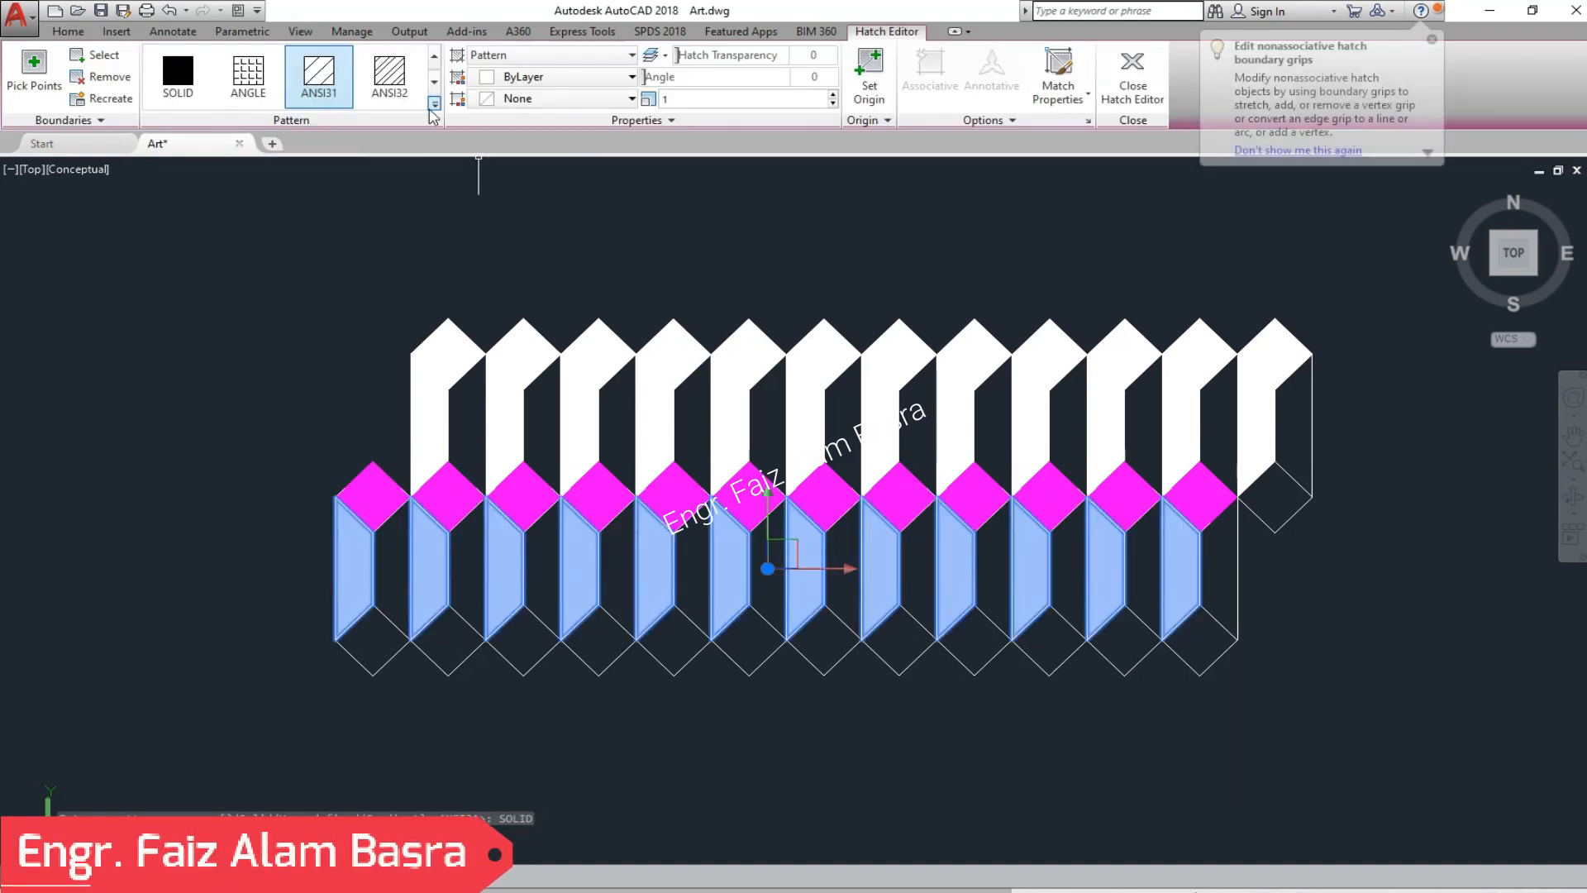
{"action": "left_click", "coordinate": [189, 71]}
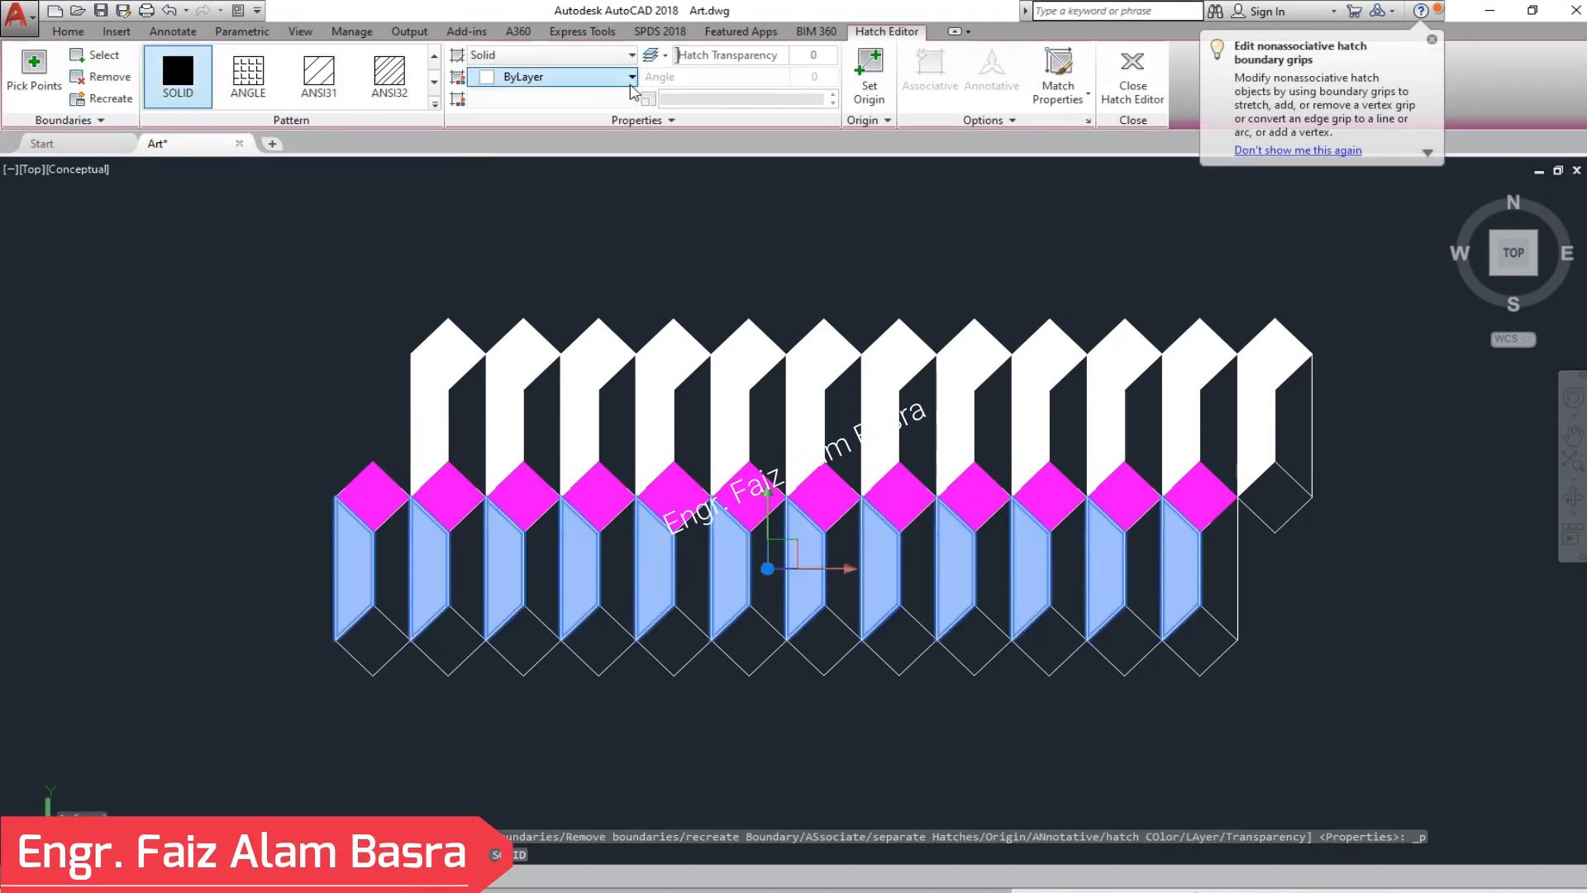
{"action": "left_click", "coordinate": [578, 76]}
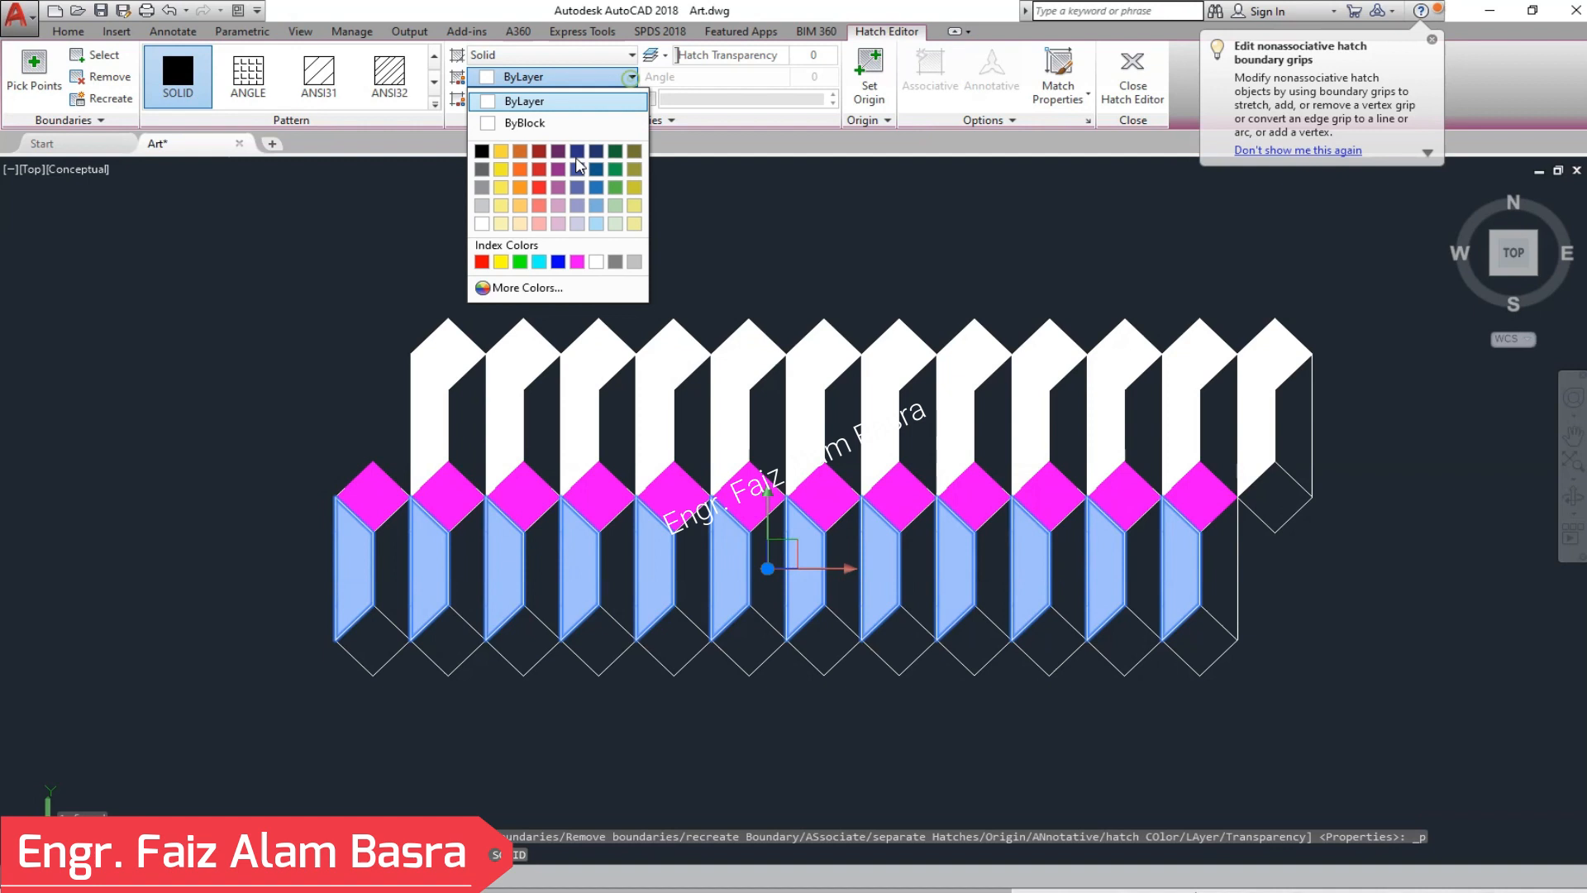
{"action": "left_click", "coordinate": [539, 262]}
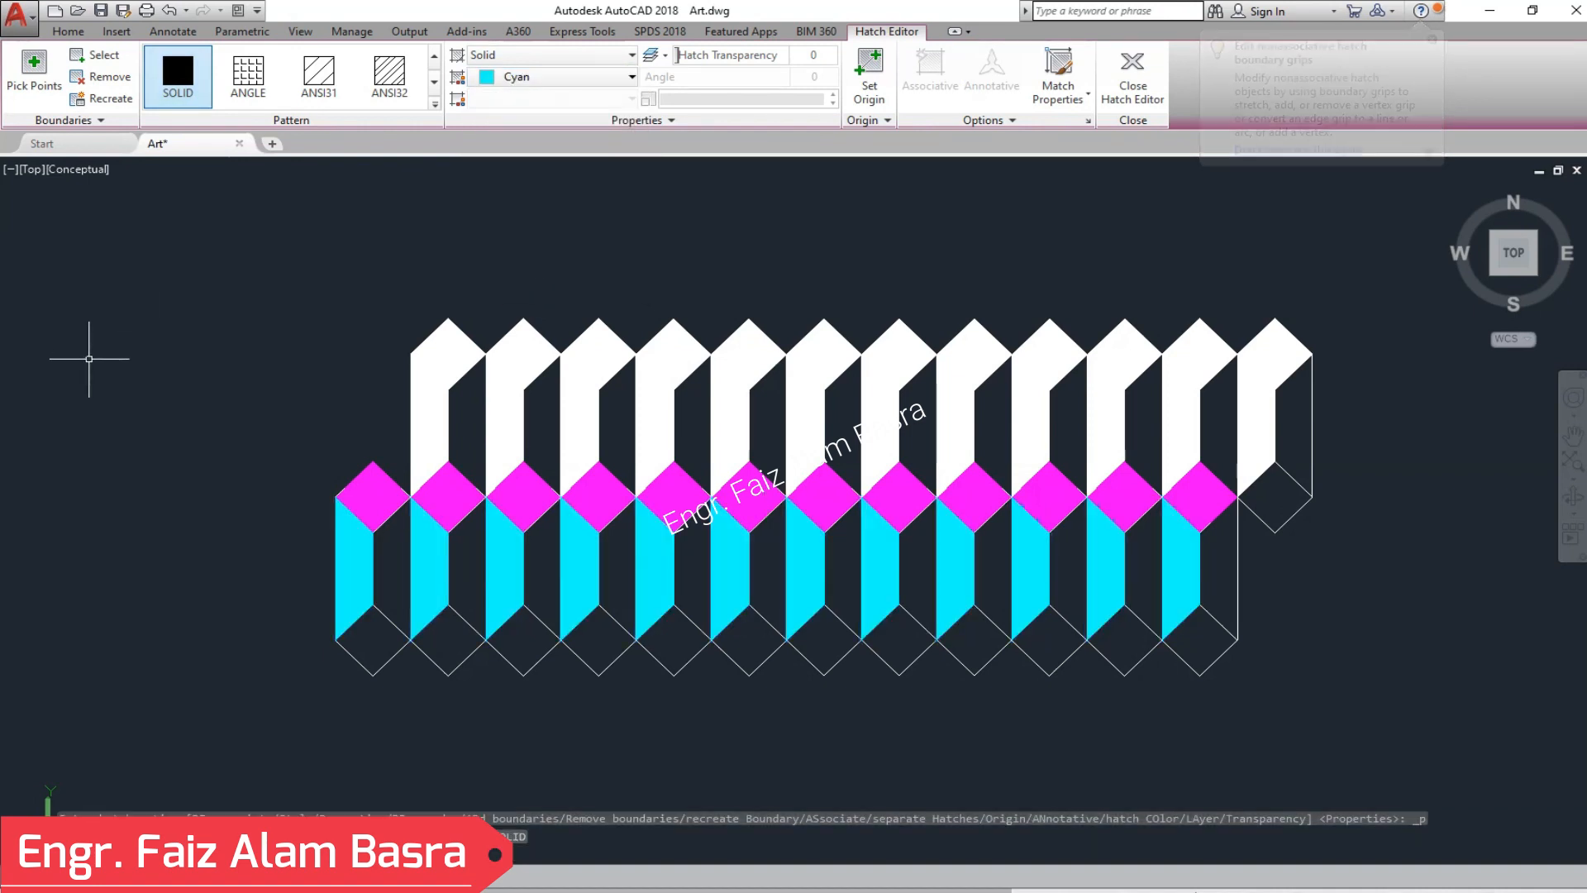
{"action": "key", "text": "Escape"}
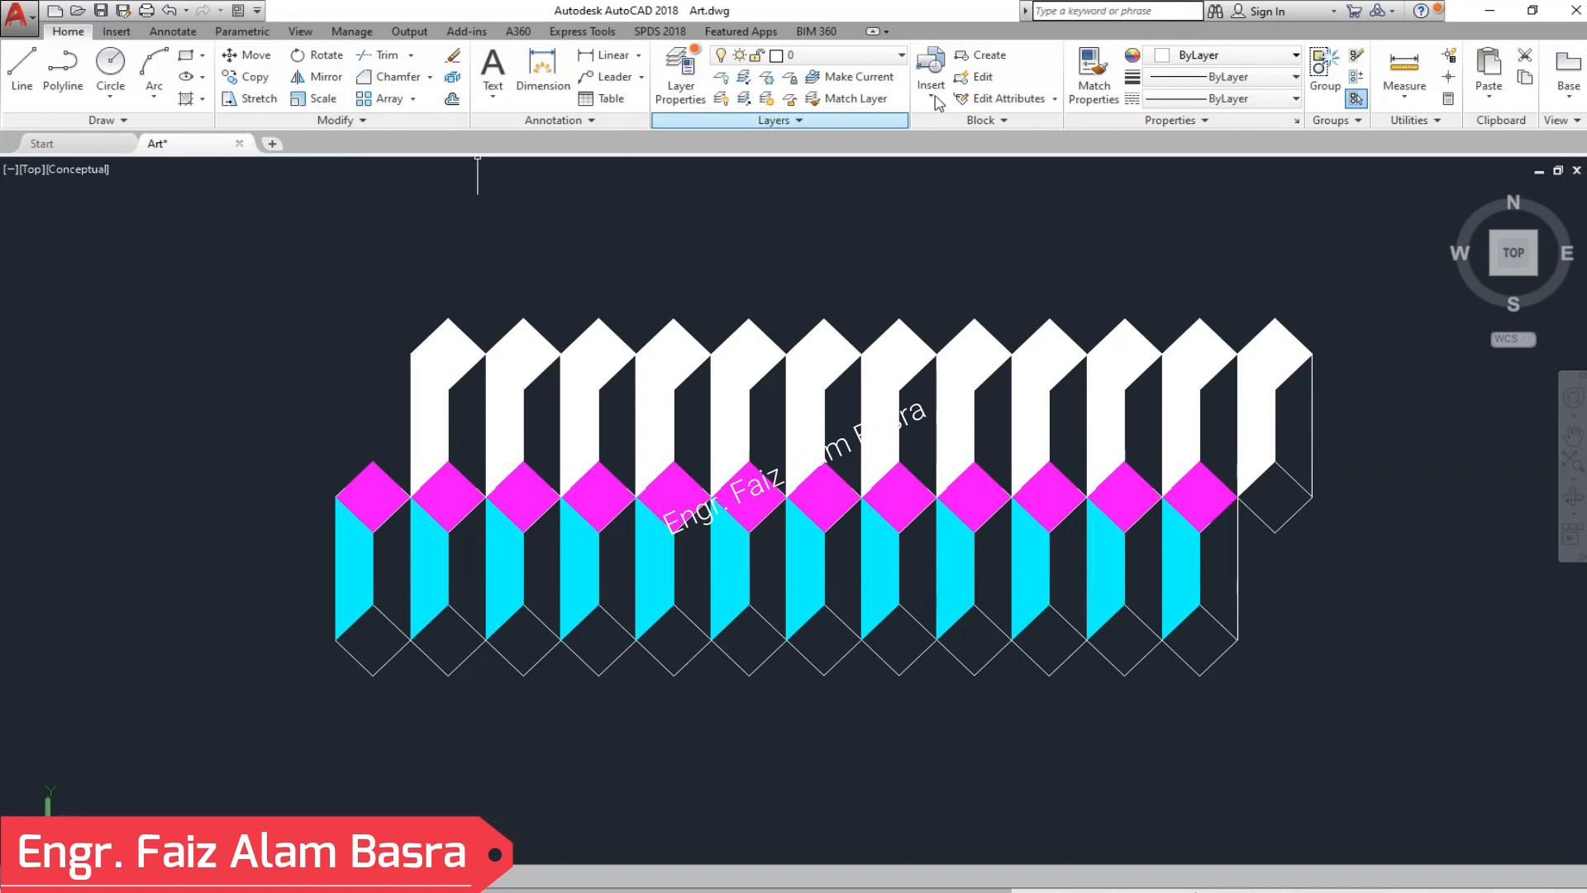
- Match the upper row's diamond hatch to the lower row's solid magenta hatch
{"action": "left_click", "coordinate": [1094, 78]}
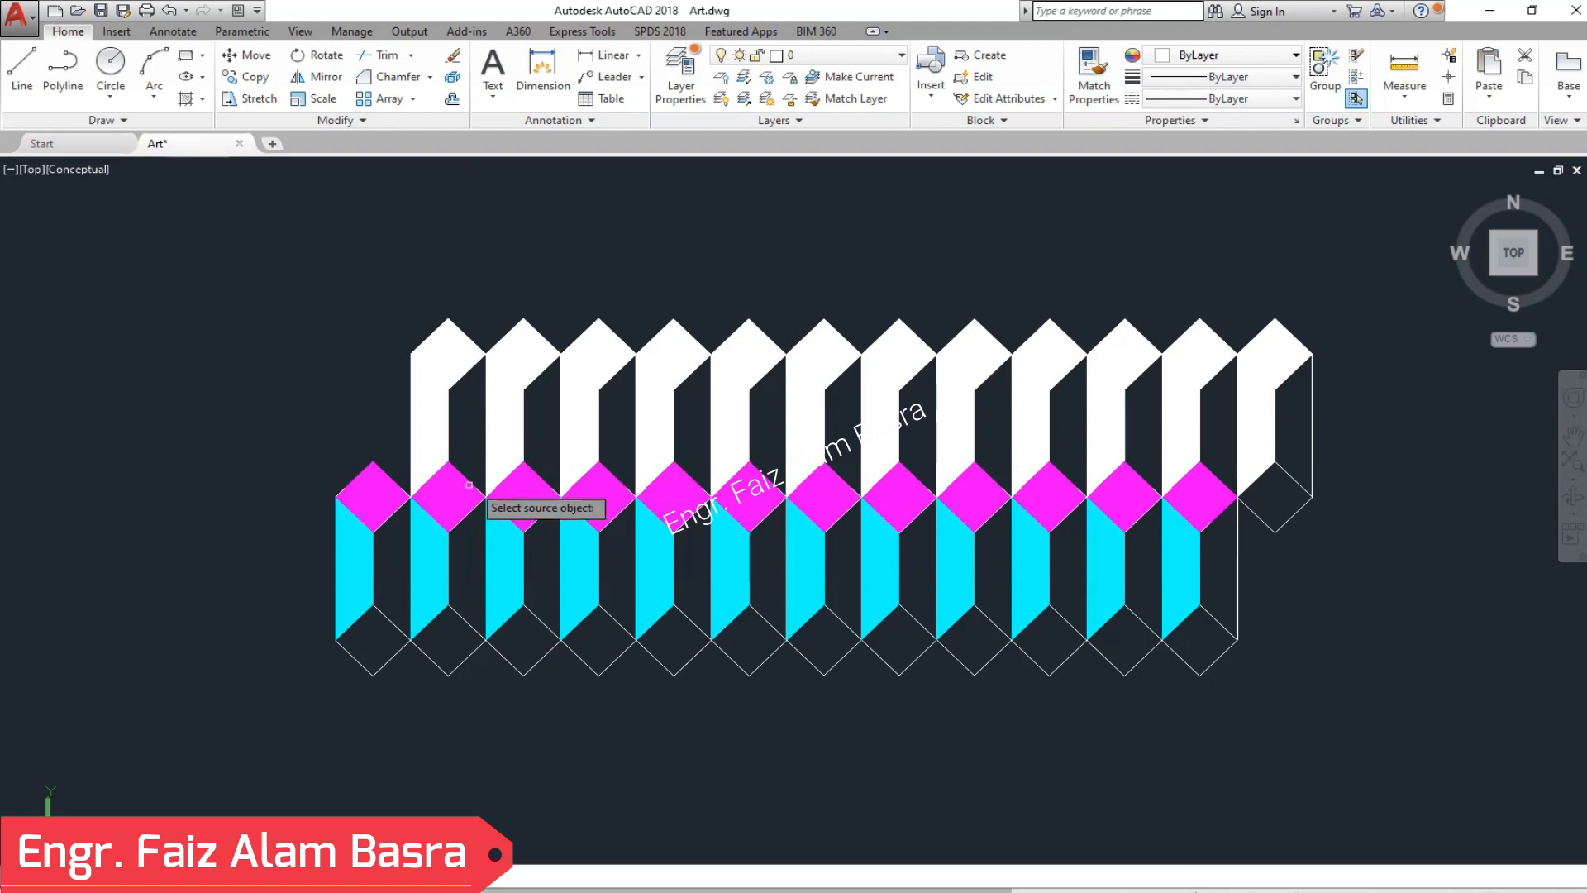
{"action": "left_click", "coordinate": [397, 496]}
{"action": "left_click", "coordinate": [454, 364]}
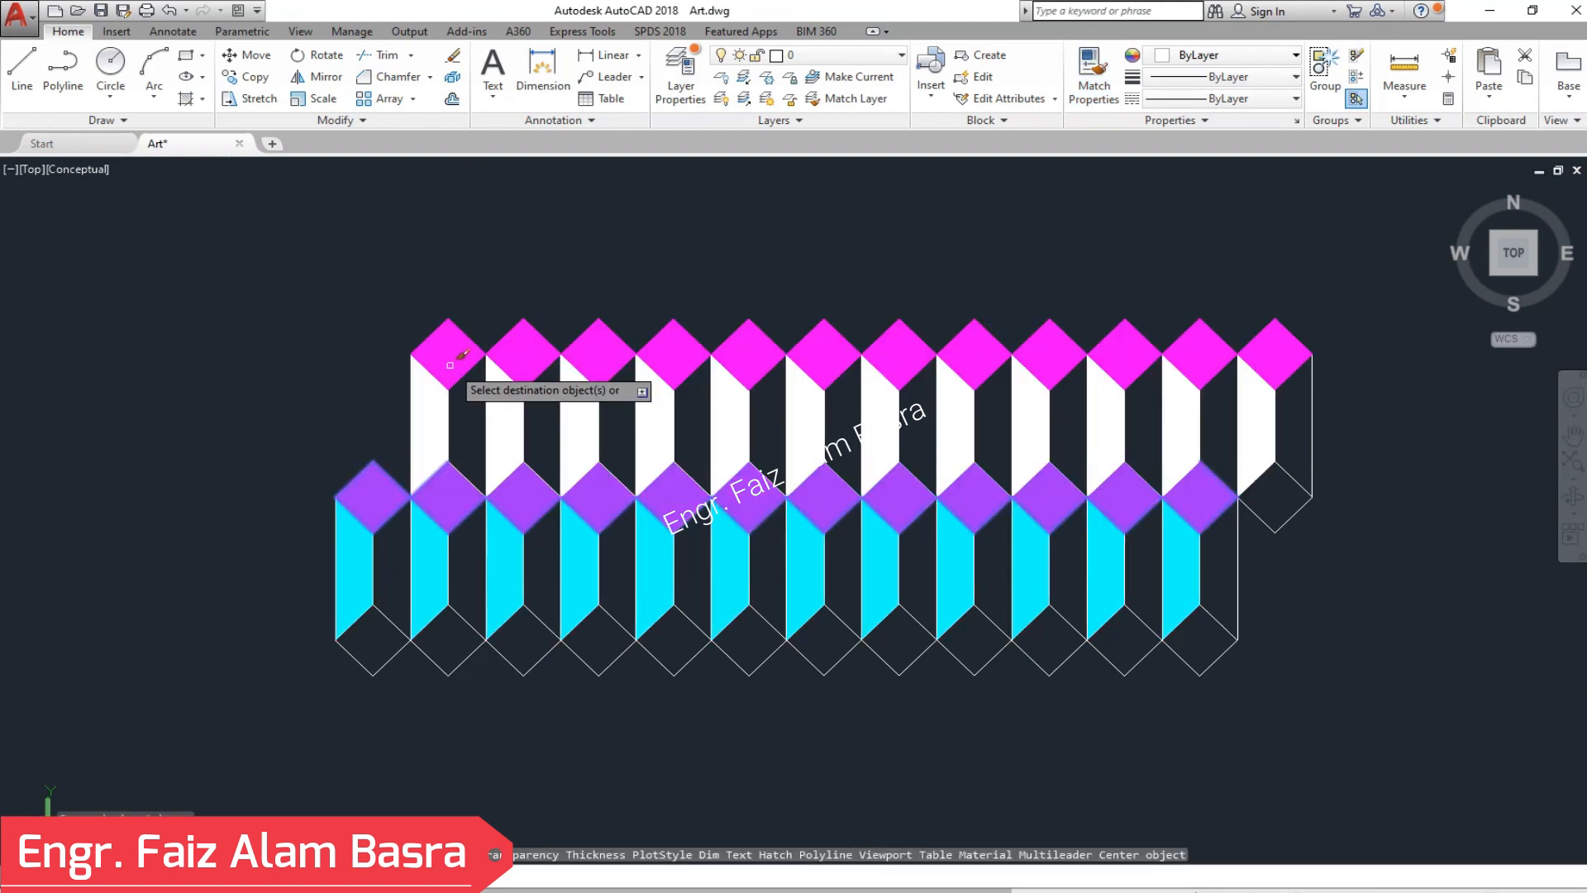
{"action": "right_click", "coordinate": [718, 259]}
{"action": "left_click", "coordinate": [728, 267]}
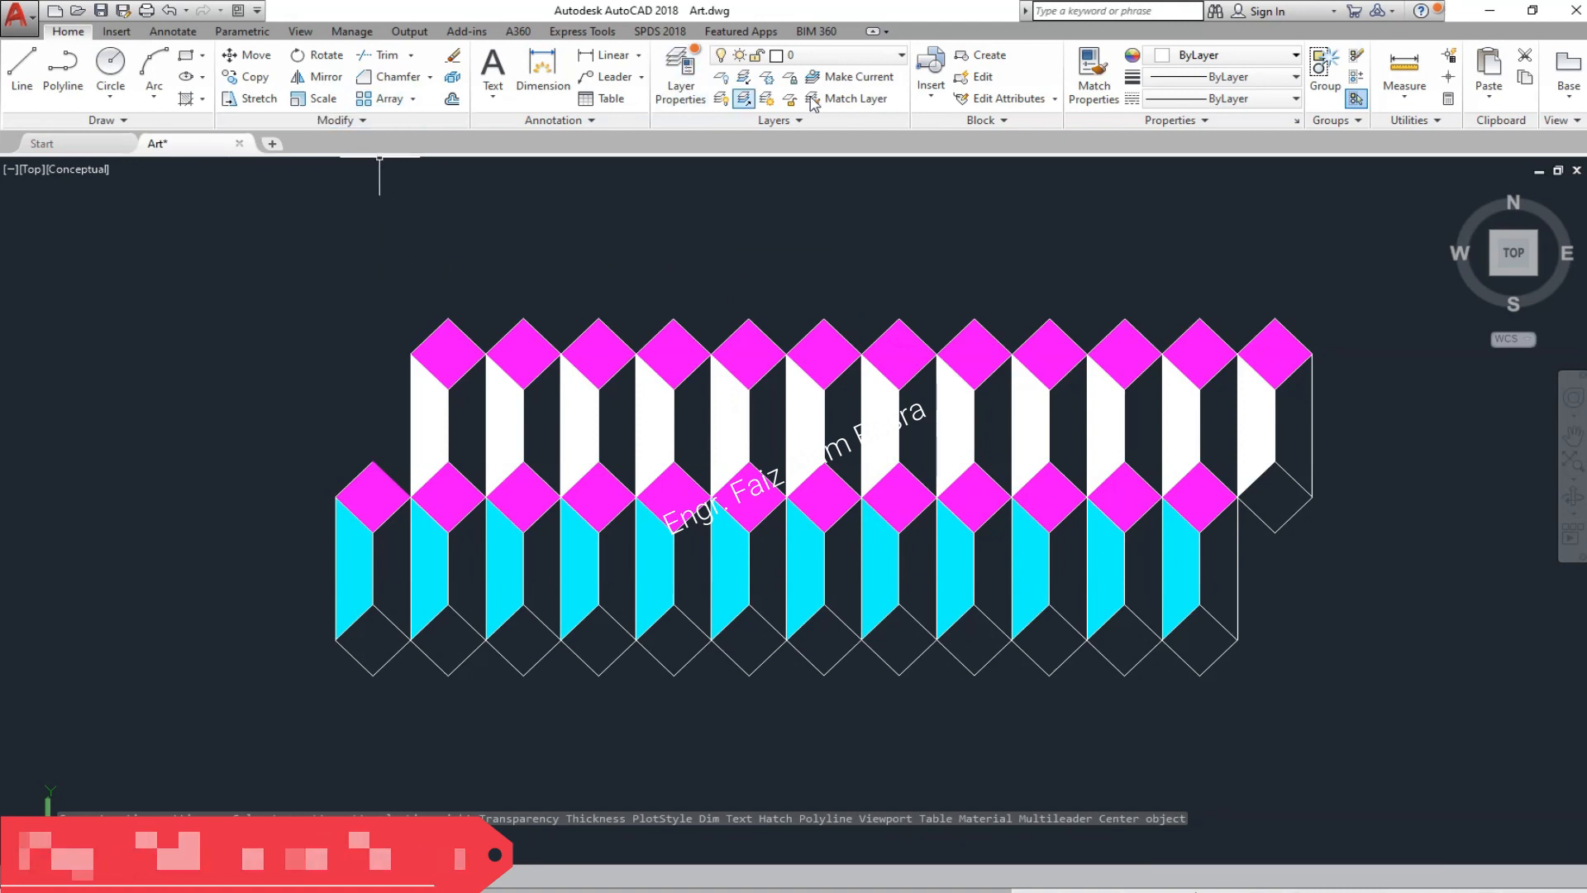
- Match the hatch on the upper row's side faces to the lower row's solid cyan hatch
{"action": "left_click", "coordinate": [1094, 79]}
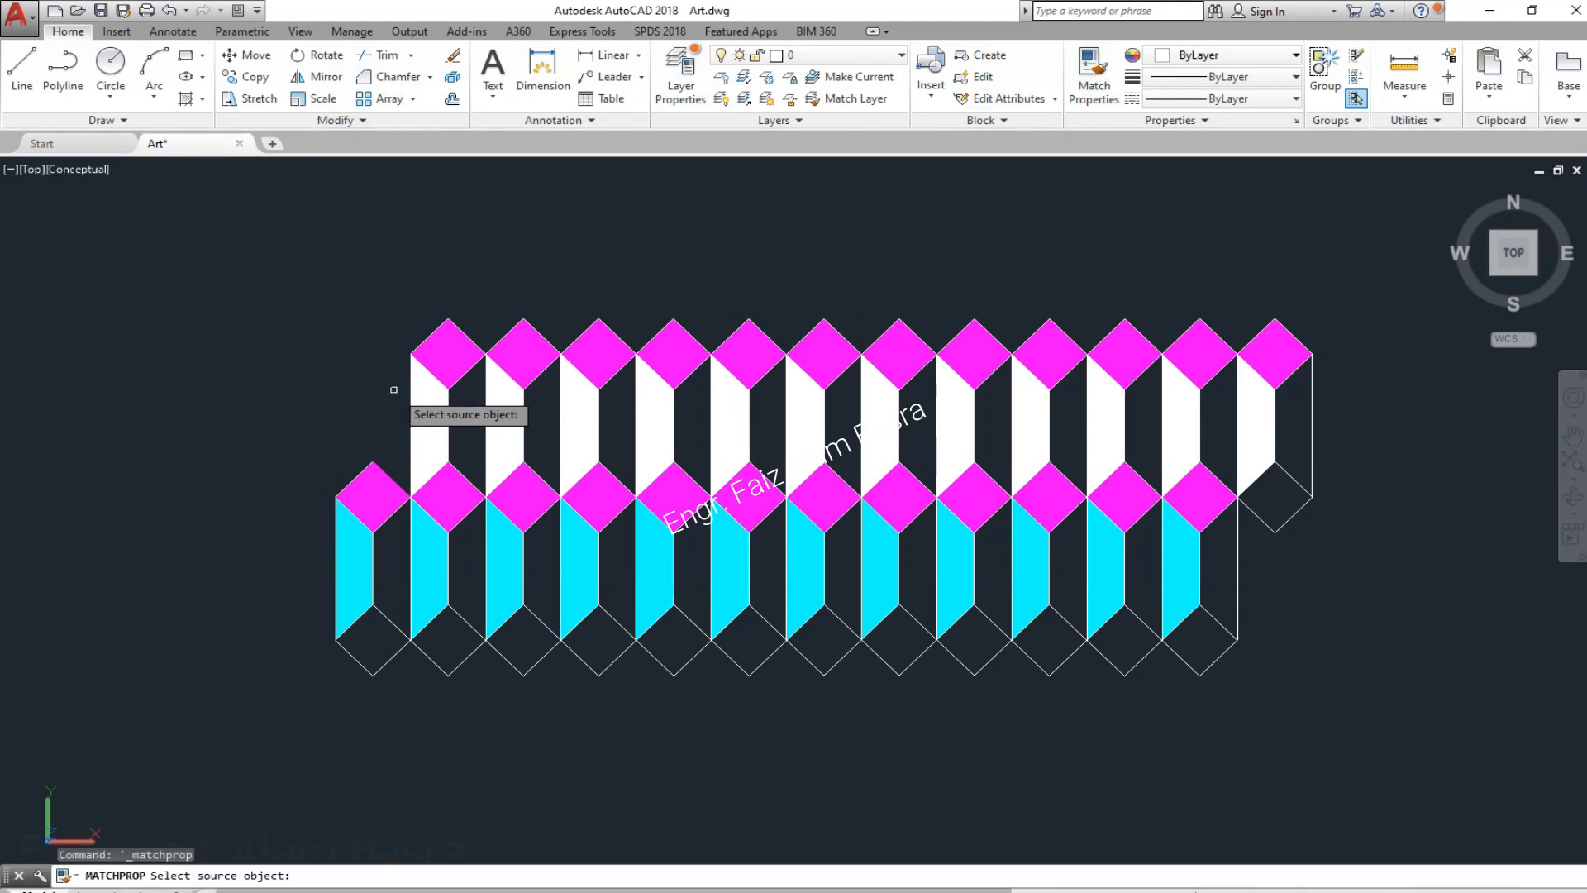
{"action": "left_click", "coordinate": [427, 536]}
{"action": "left_click", "coordinate": [419, 429]}
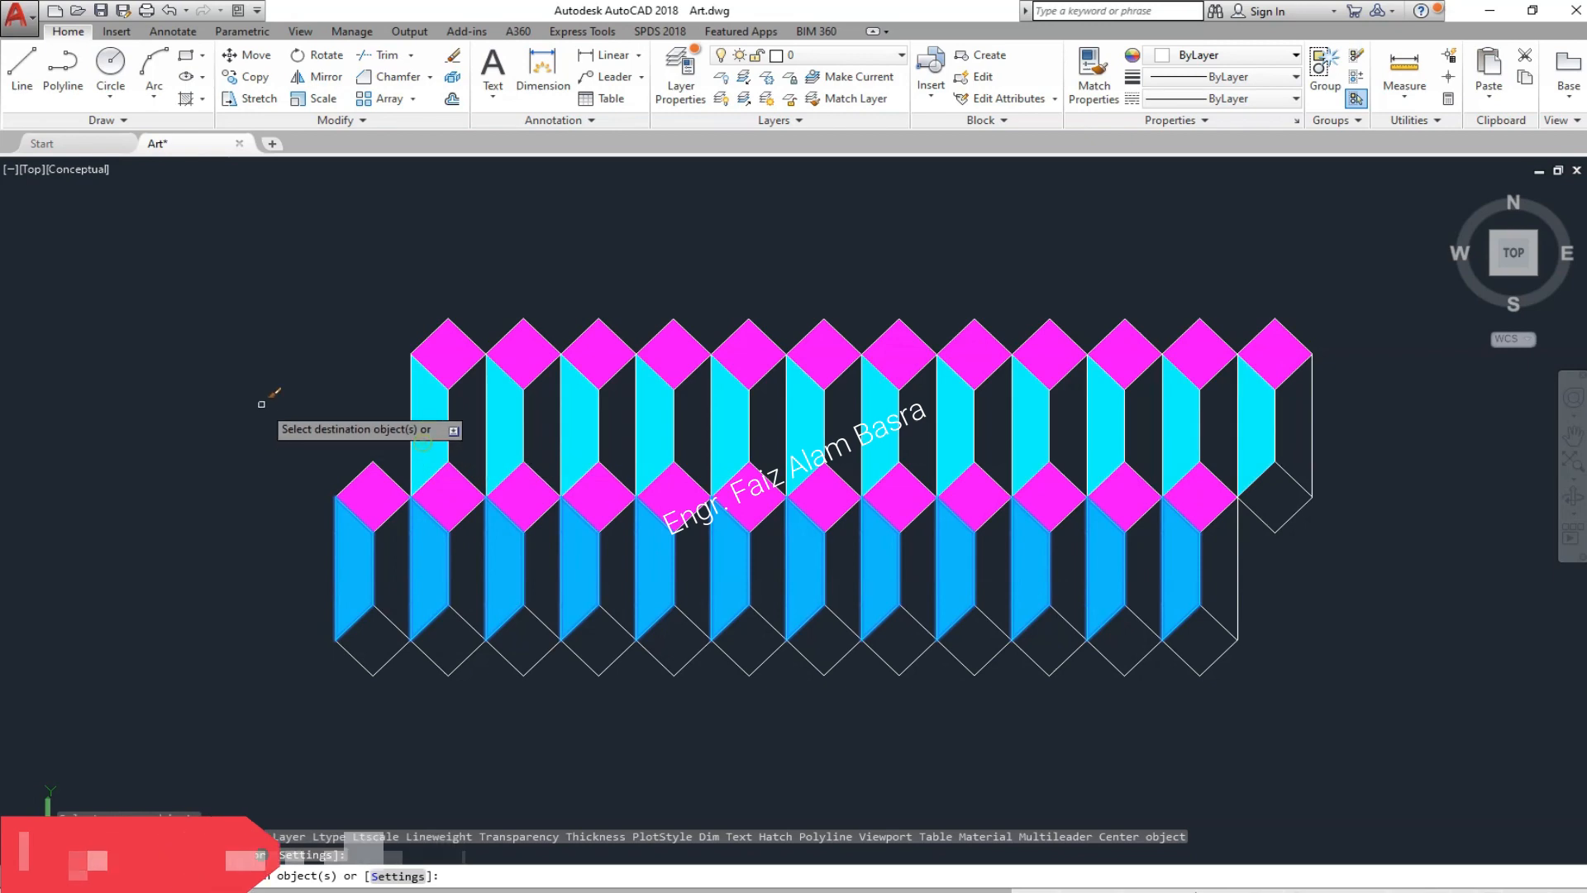
{"action": "right_click", "coordinate": [220, 373]}
{"action": "left_click", "coordinate": [262, 384]}
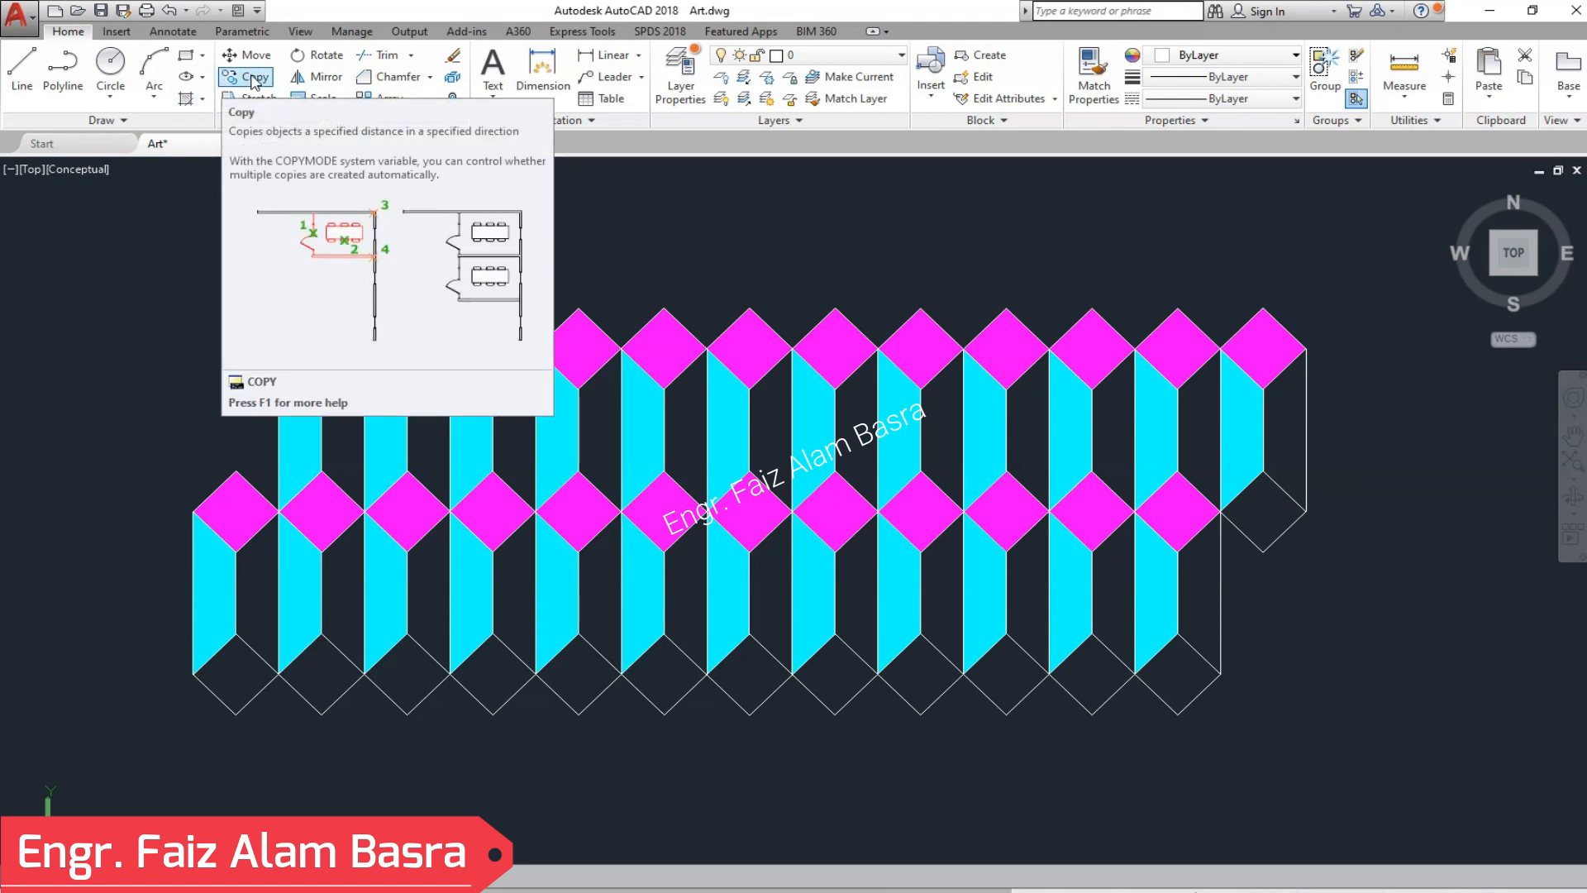
- Move the outline of the upper row's last figure to the row's left end, against the first figure's upper side corner
{"action": "left_click", "coordinate": [258, 58]}
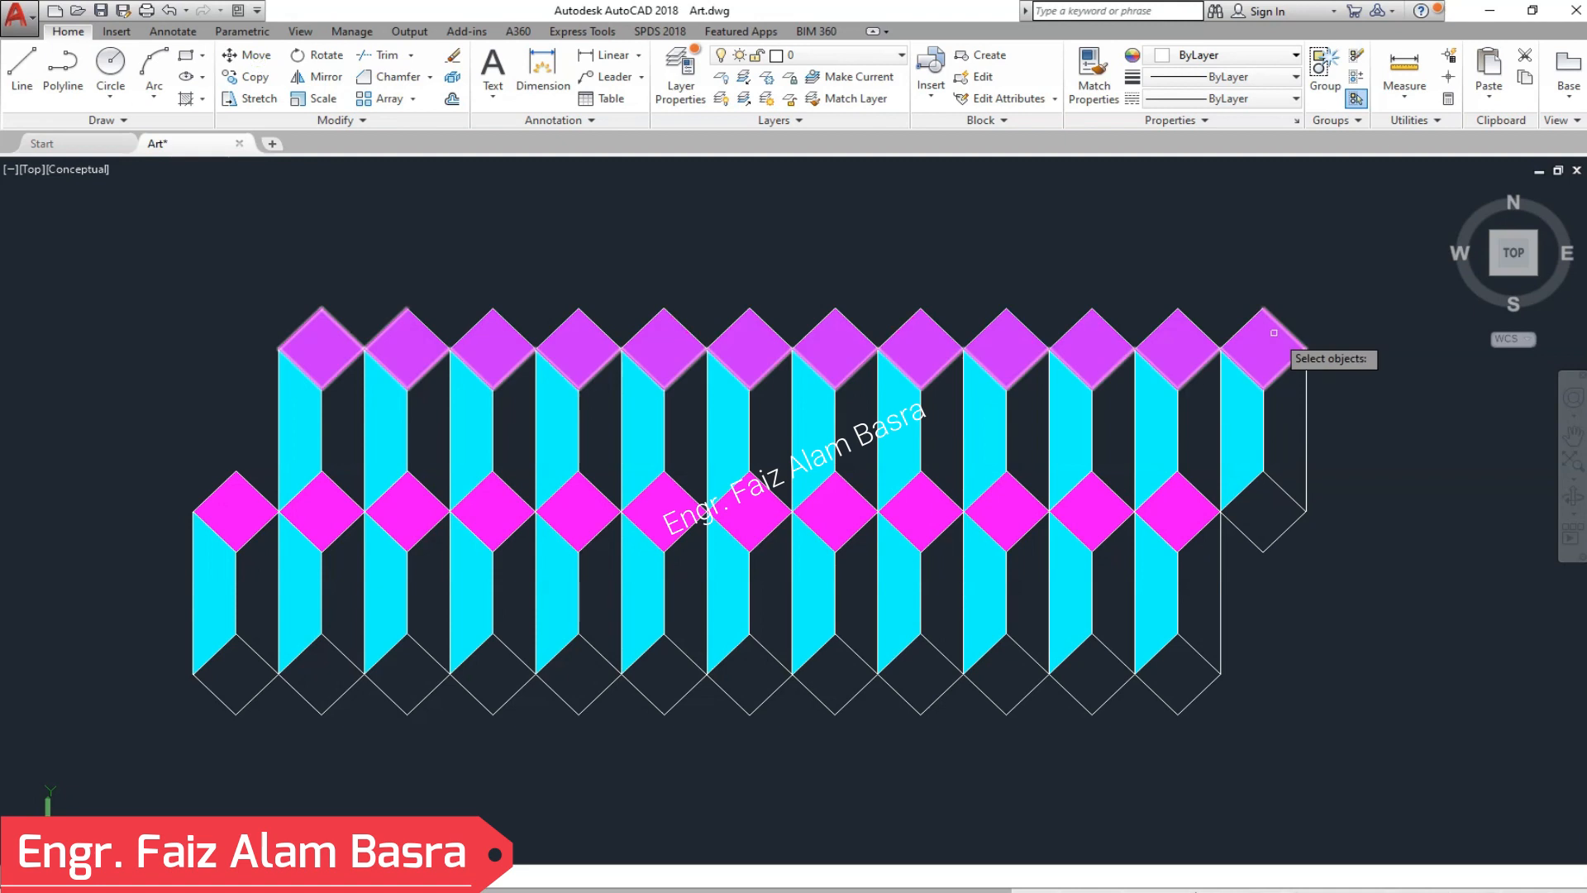
{"action": "left_click", "coordinate": [1211, 287]}
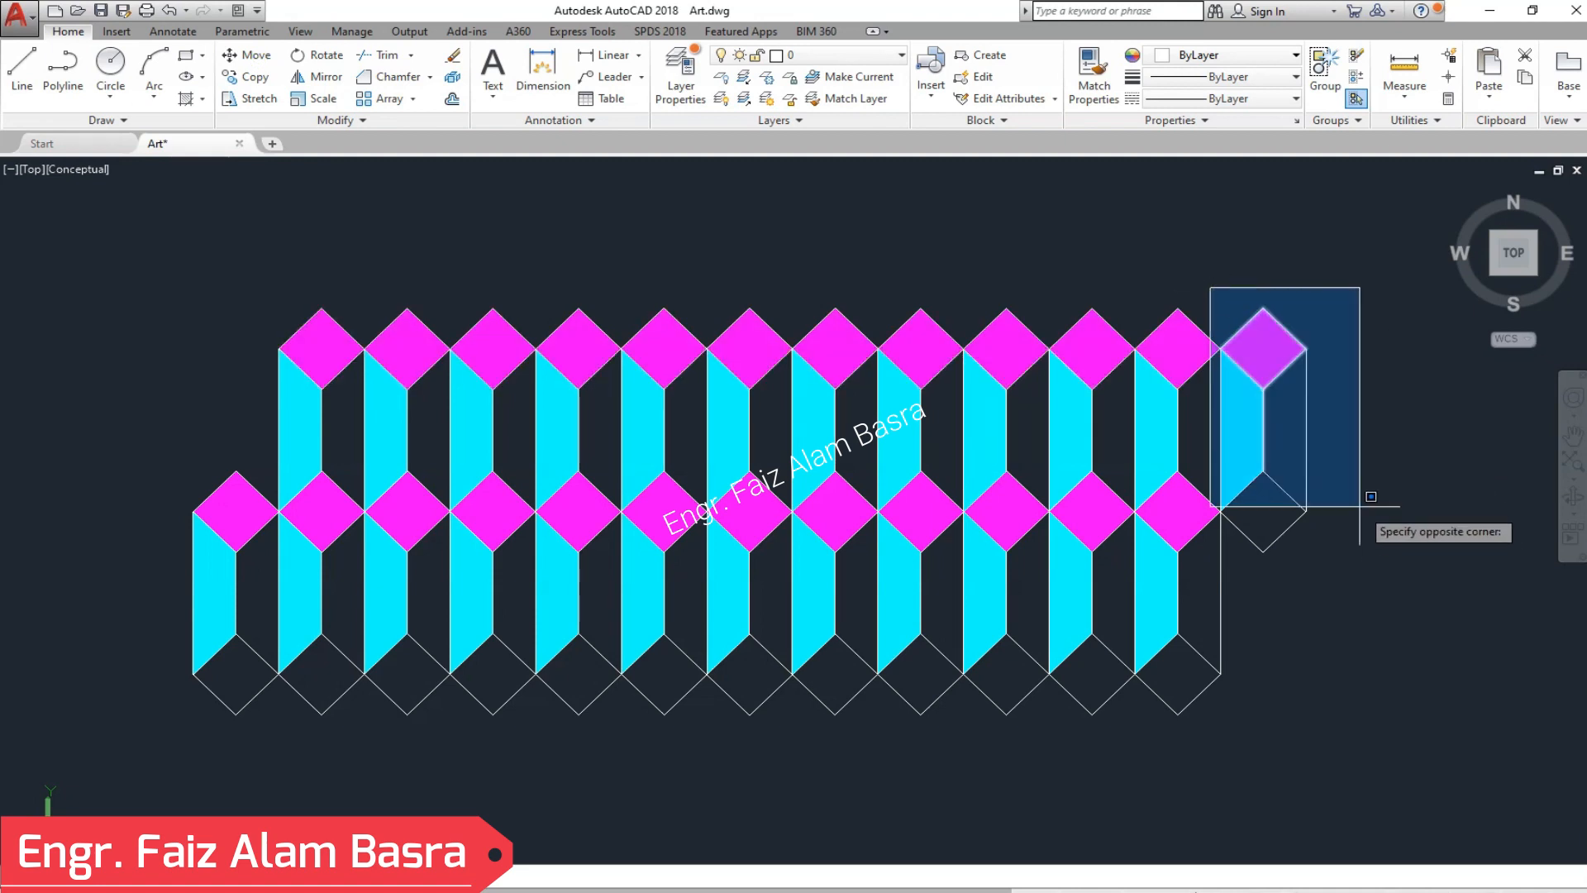
{"action": "left_click", "coordinate": [1397, 557]}
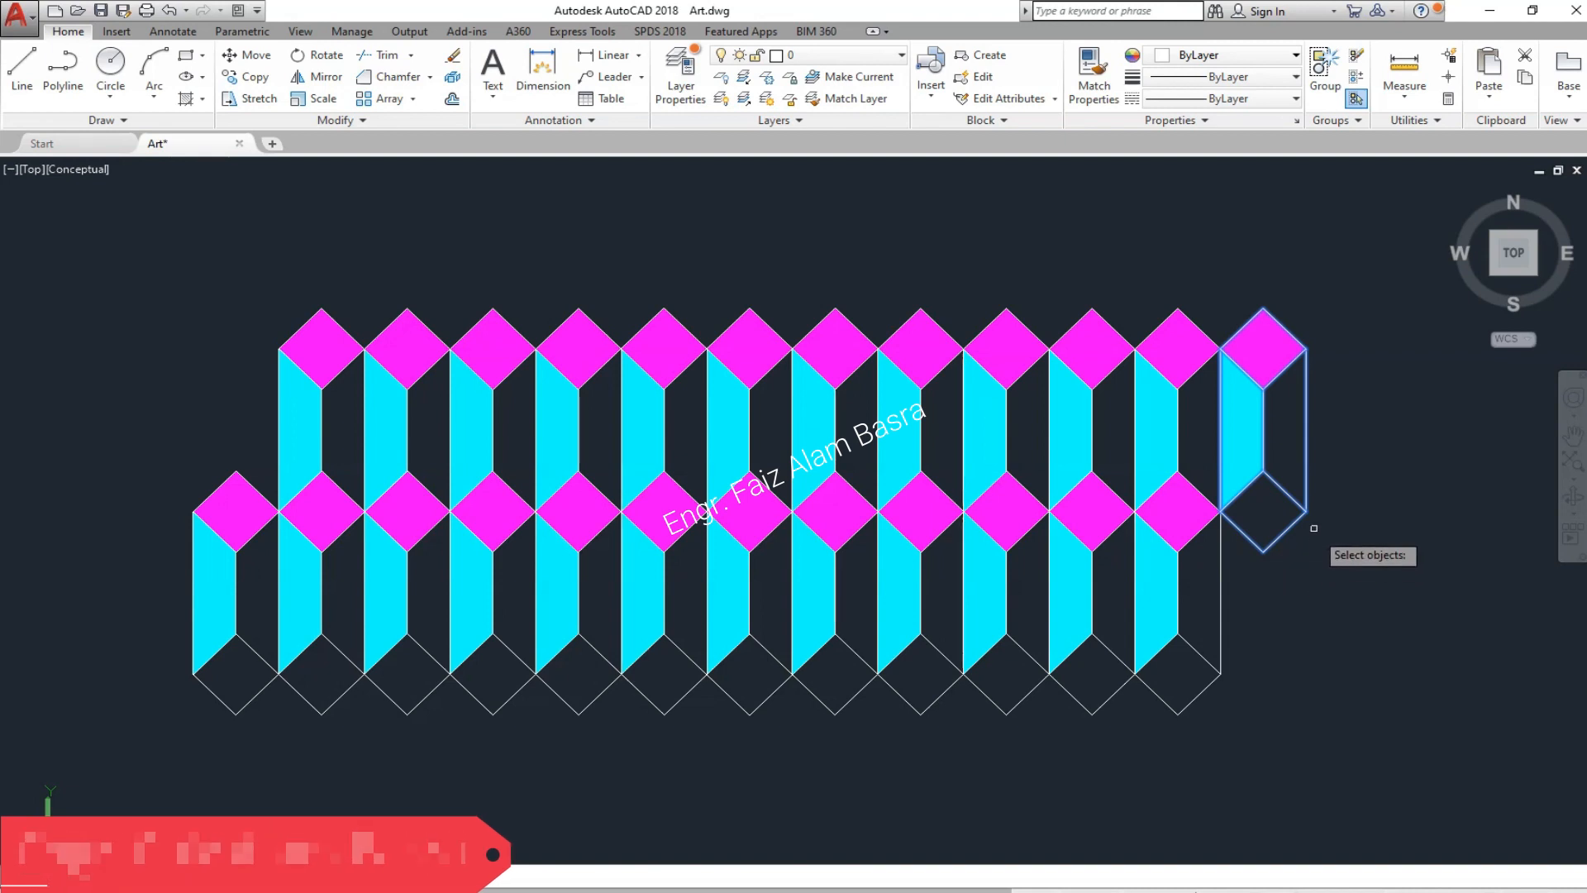
{"action": "key", "text": "Return"}
{"action": "left_click", "coordinate": [1308, 348]}
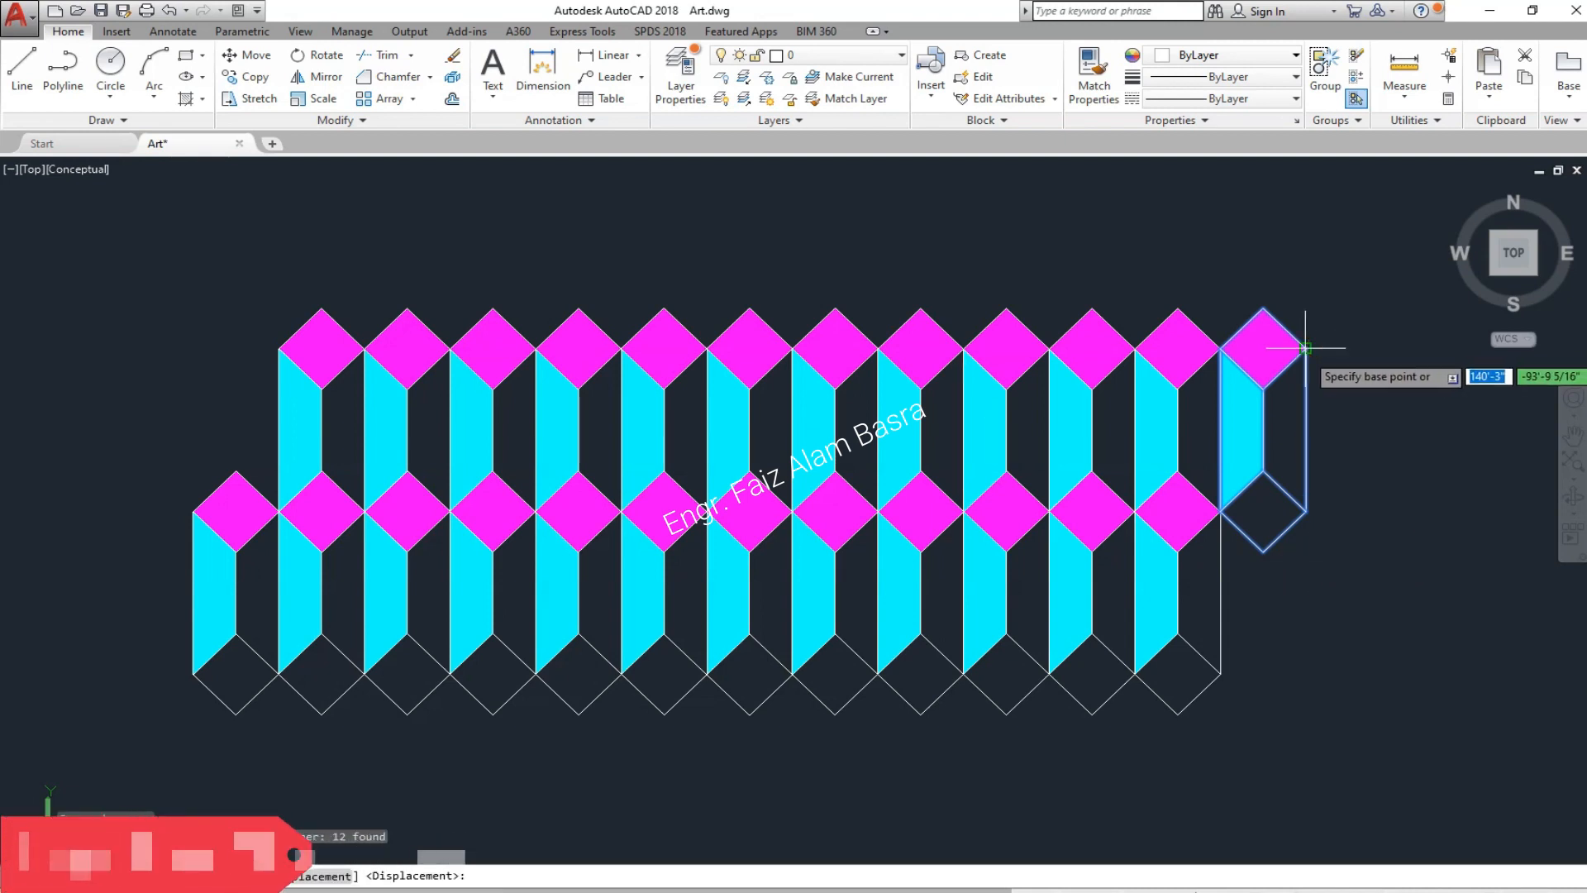
{"action": "left_click", "coordinate": [277, 347]}
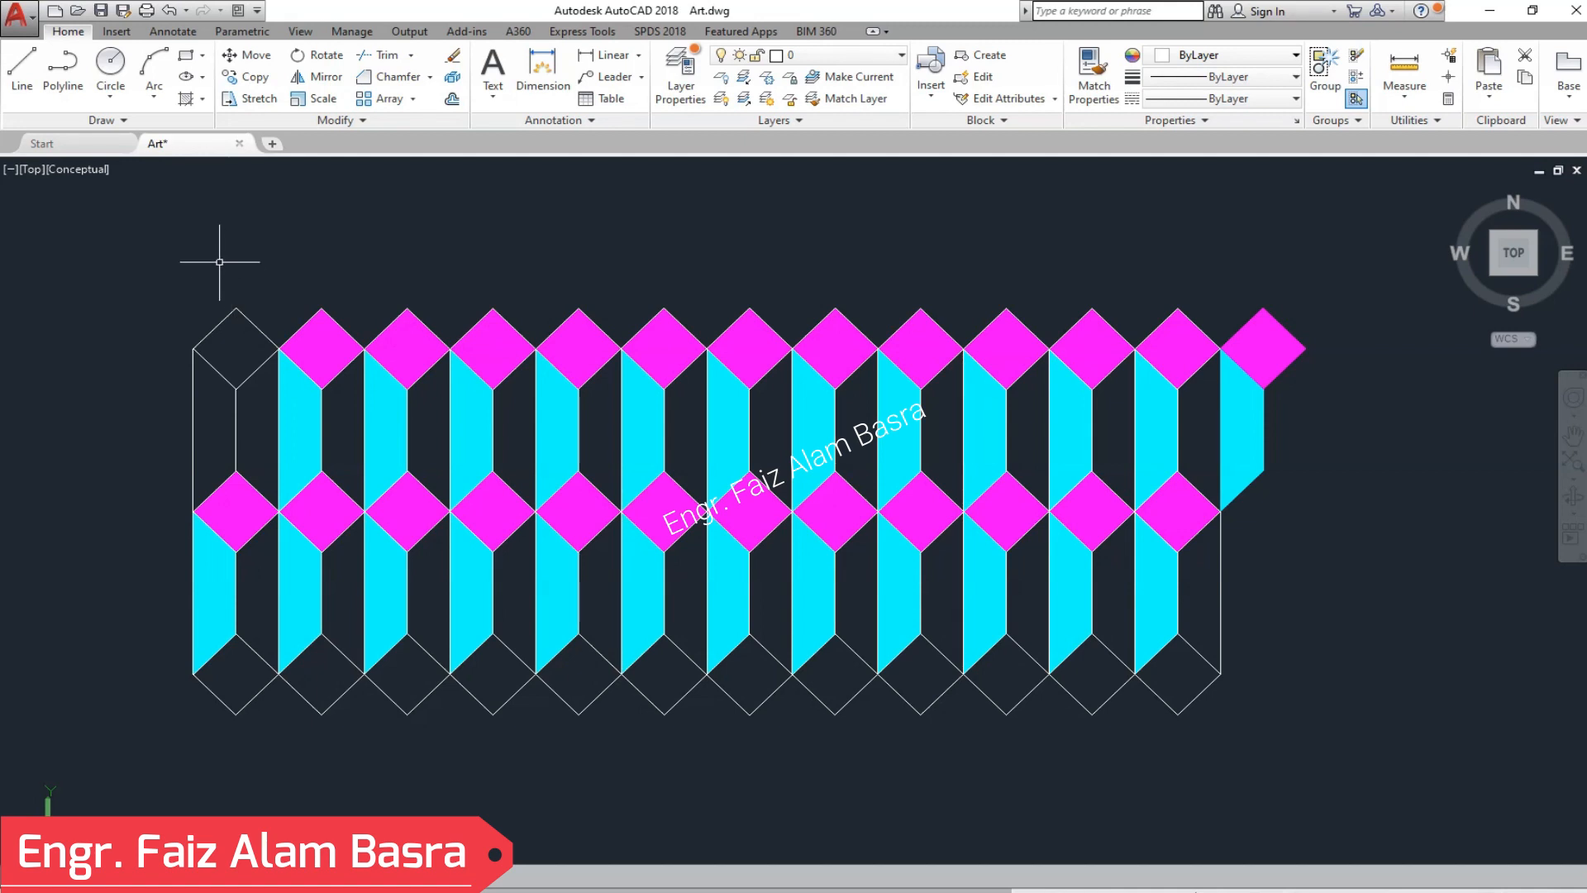
- Move the upper row's magenta diamond hatch and cyan side-face hatch one figure to the left
{"action": "left_click", "coordinate": [247, 59]}
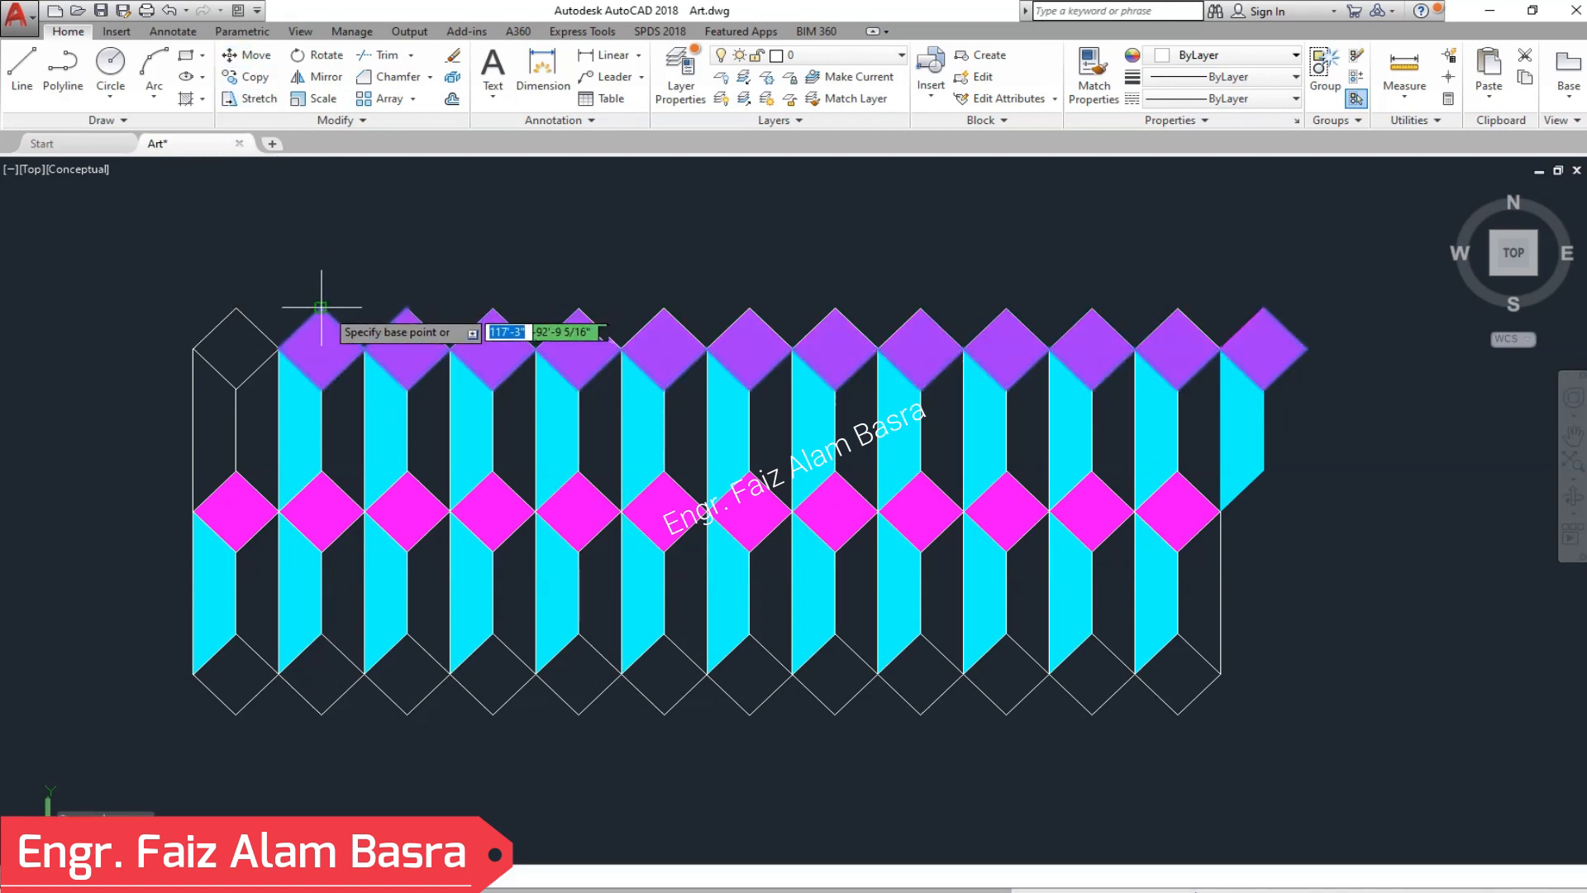
{"action": "left_click", "coordinate": [320, 306]}
{"action": "left_click", "coordinate": [238, 312]}
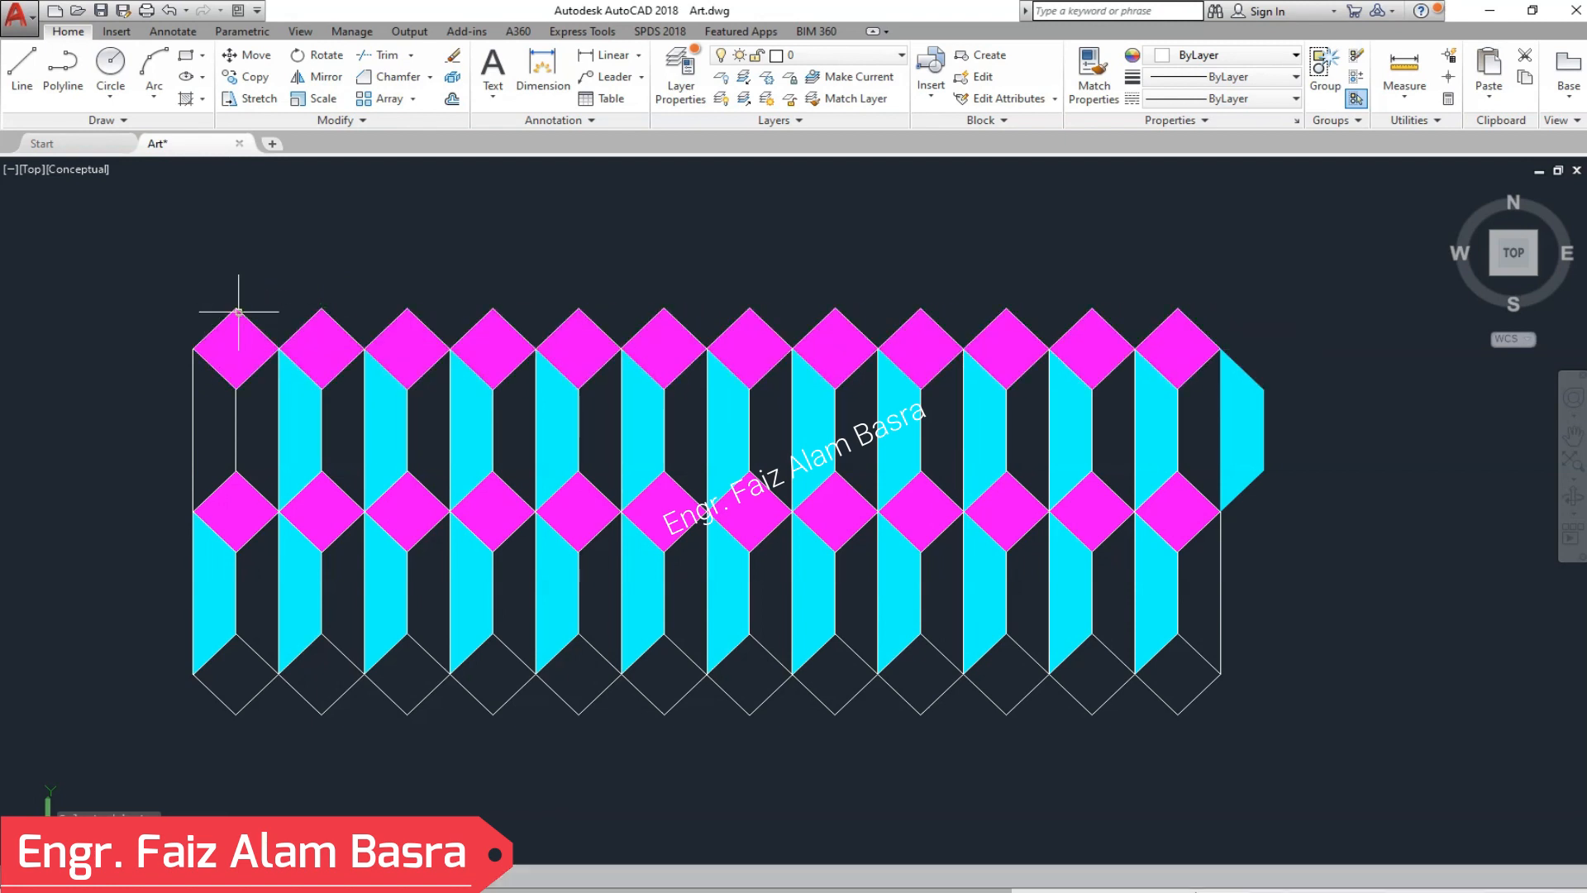
{"action": "left_click", "coordinate": [228, 99]}
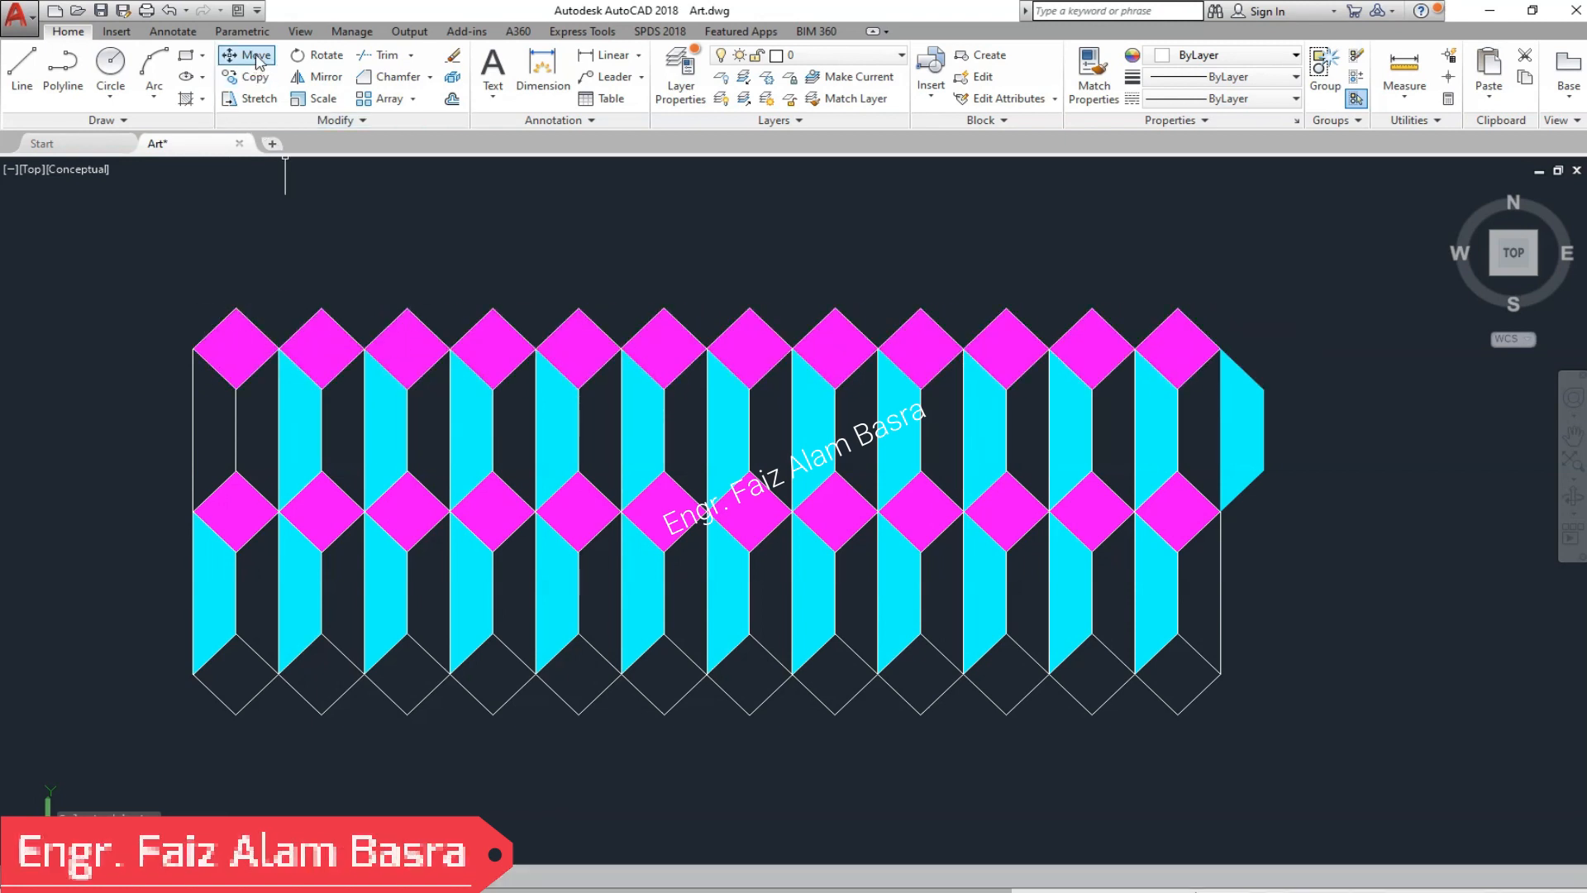
{"action": "left_click", "coordinate": [281, 339]}
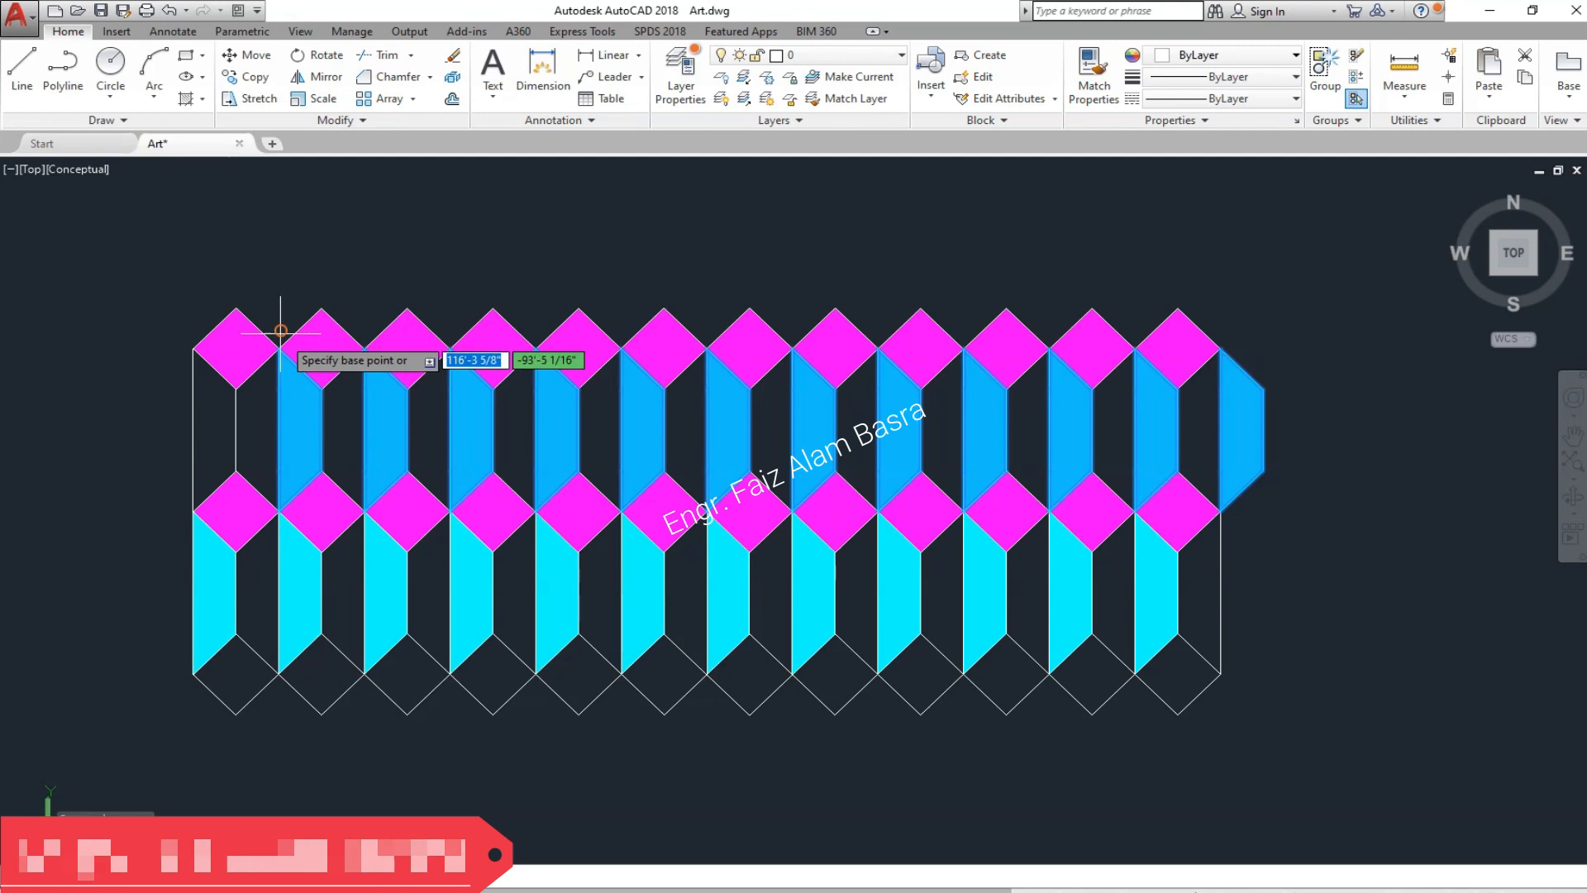
{"action": "left_click", "coordinate": [279, 348]}
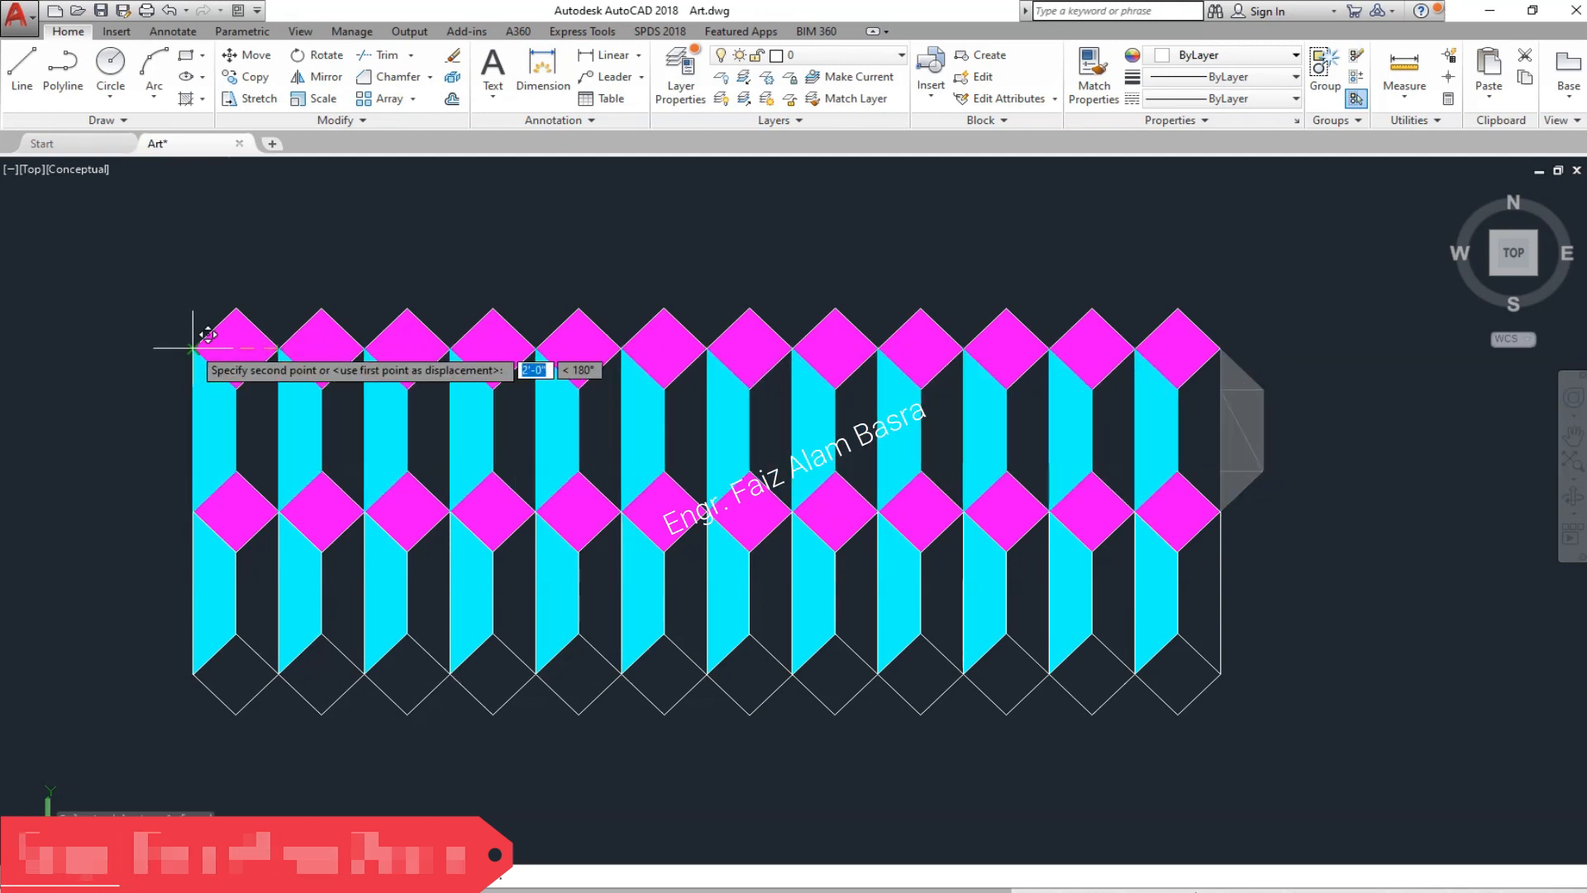
{"action": "left_click", "coordinate": [190, 351]}
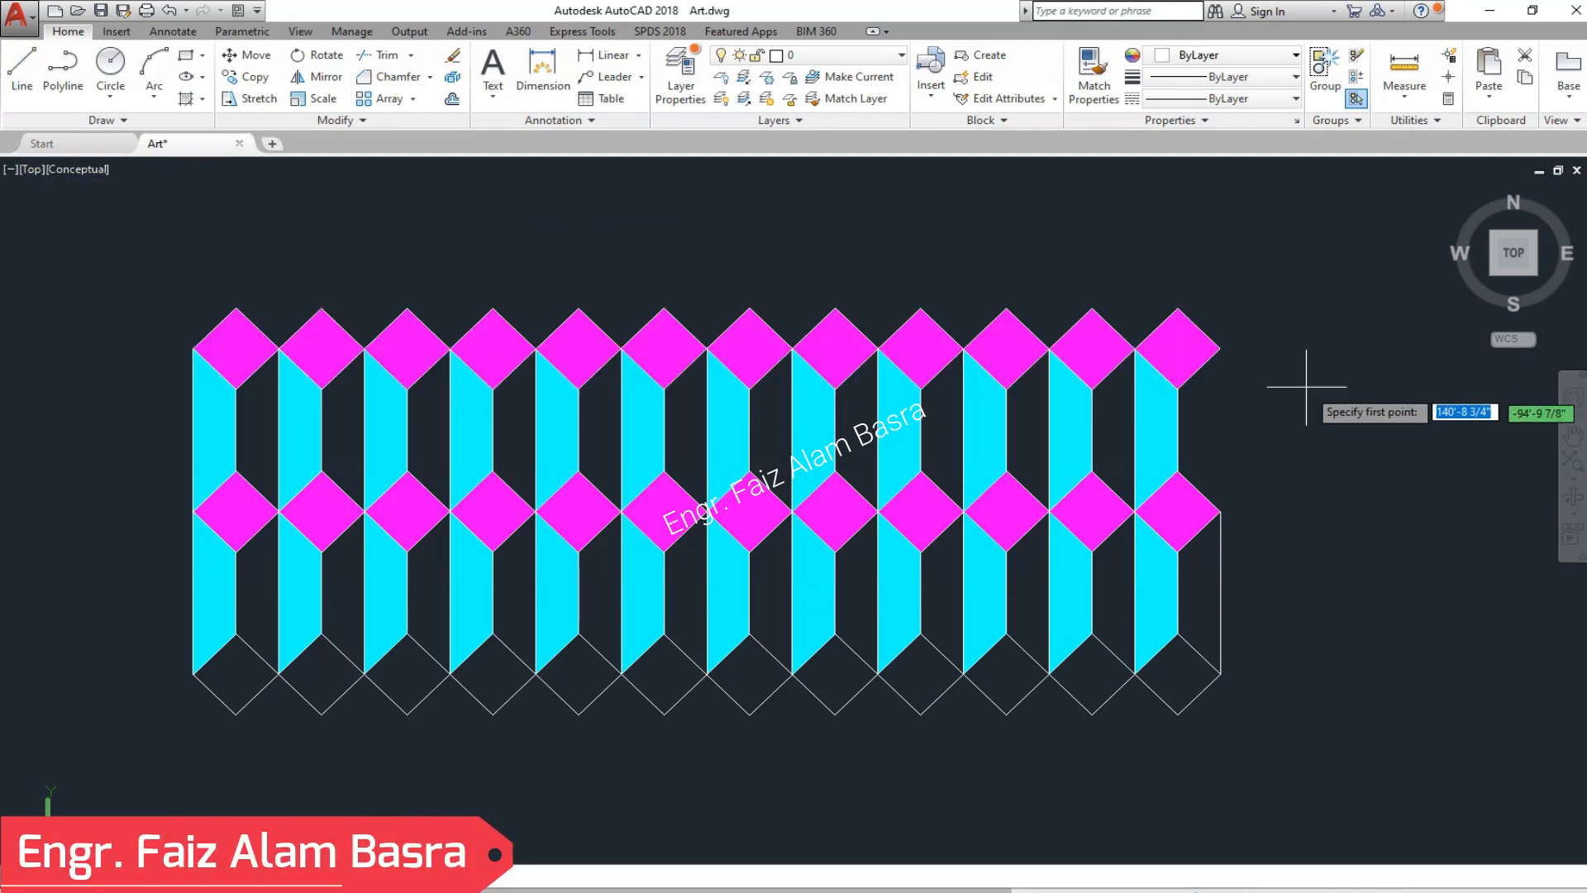
- Draw the missing vertical edge at the right end of the upper row, down to the last lower diamond's side corner
{"action": "right_click", "coordinate": [1220, 510]}
{"action": "left_click", "coordinate": [1259, 525]}
- Copy the two-row pattern straight up from its first bottom corner onto the top row's first diamond, forming four aligned rows
{"action": "scroll", "coordinate": [604, 519], "scroll_direction": "down", "scroll_amount": 1}
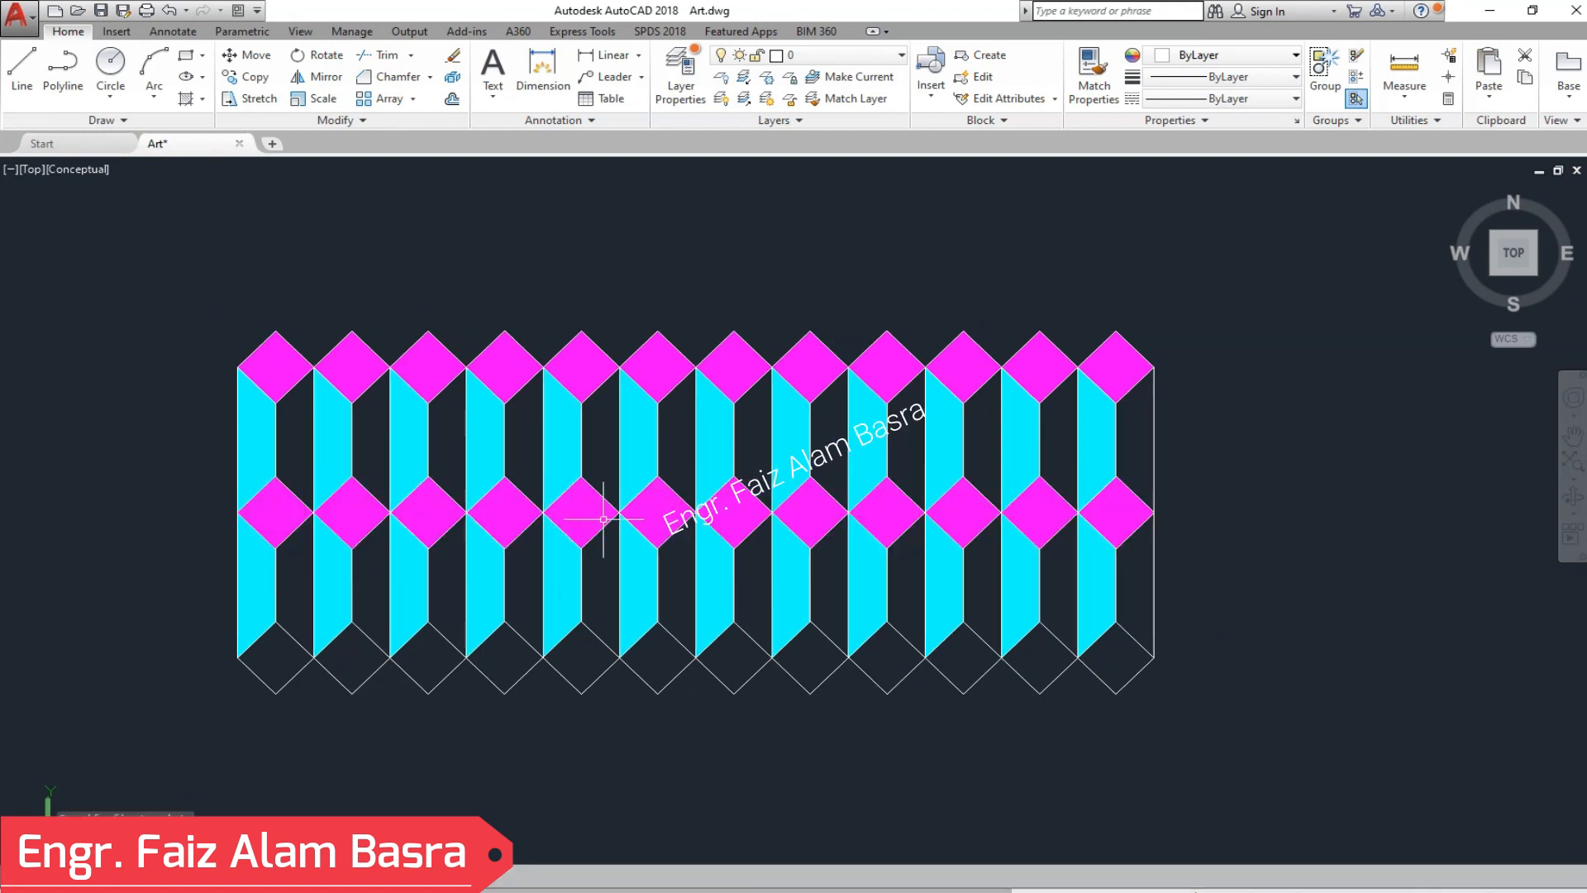
{"action": "scroll", "coordinate": [616, 525], "scroll_direction": "down", "scroll_amount": 1}
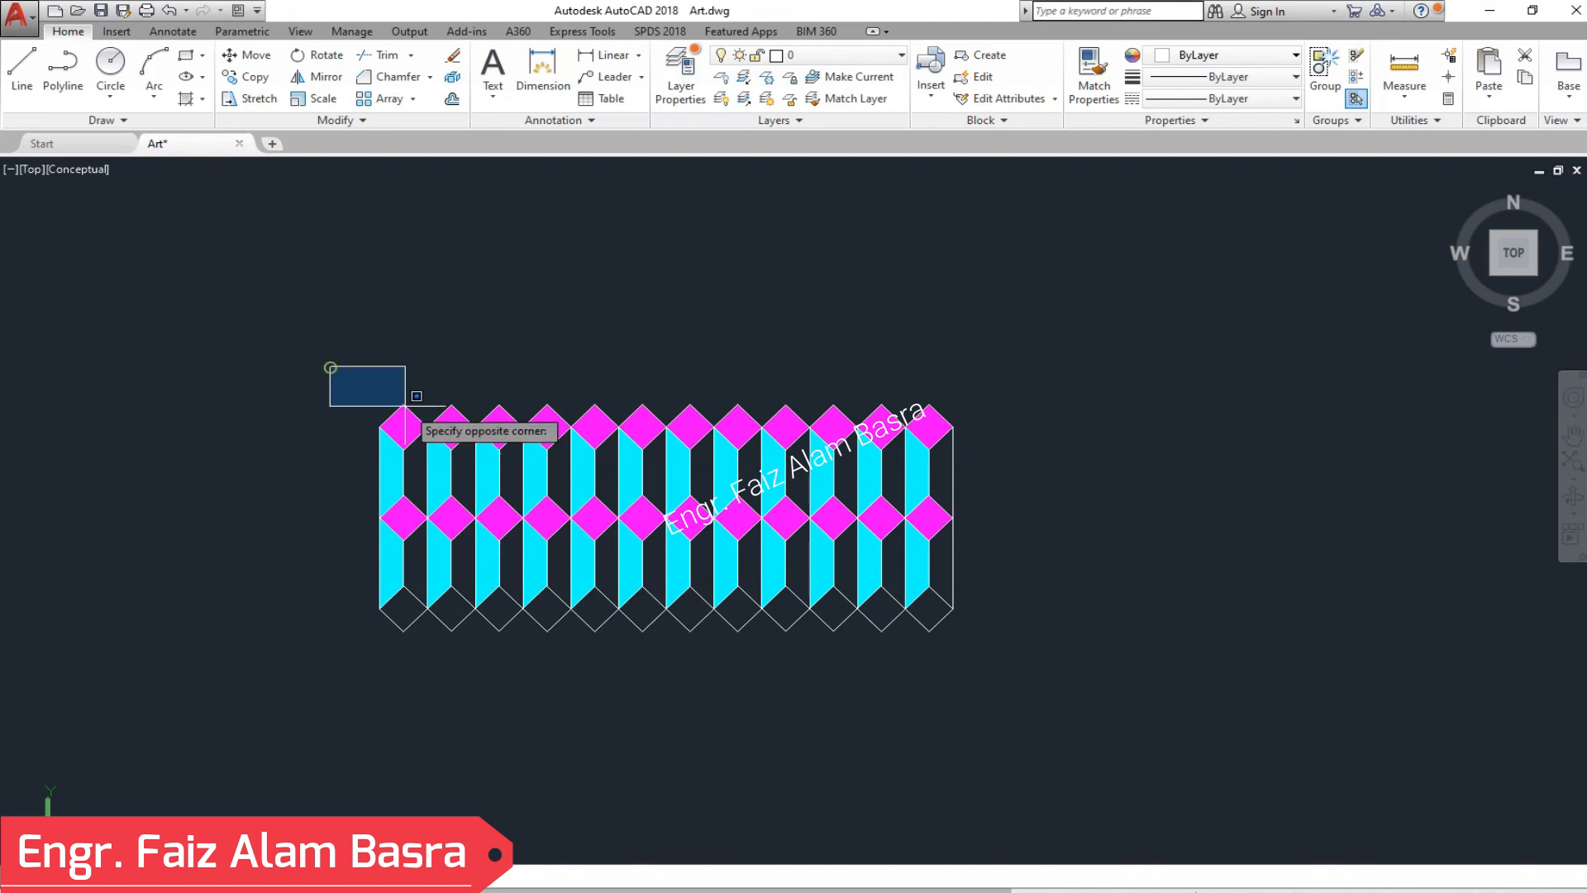
{"action": "left_click", "coordinate": [1075, 748]}
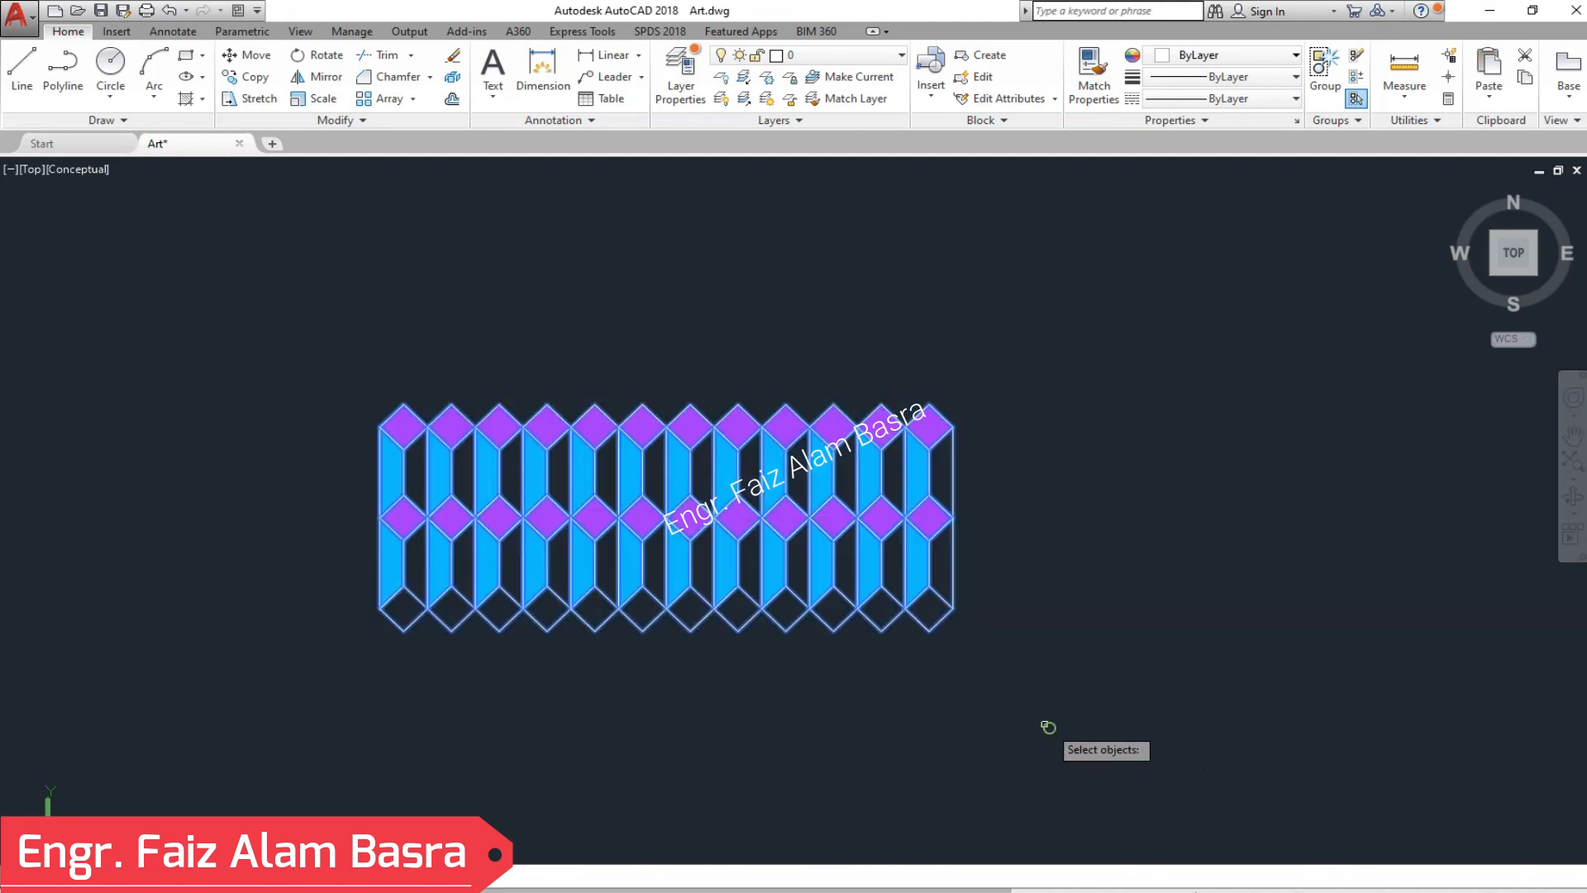
{"action": "left_click", "coordinate": [403, 630]}
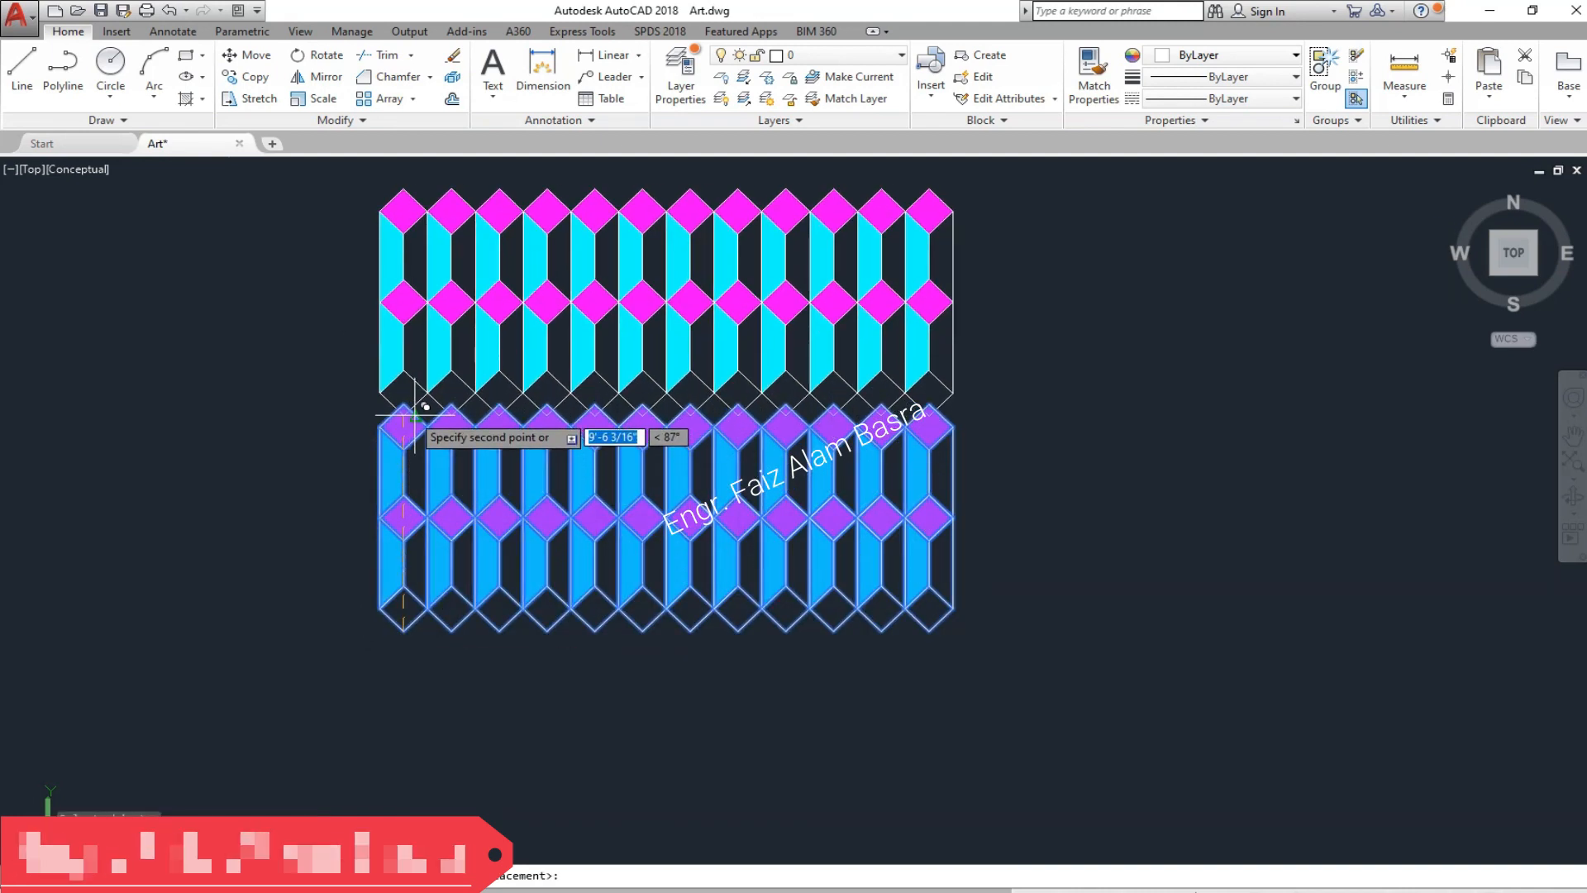
{"action": "left_click", "coordinate": [403, 450]}
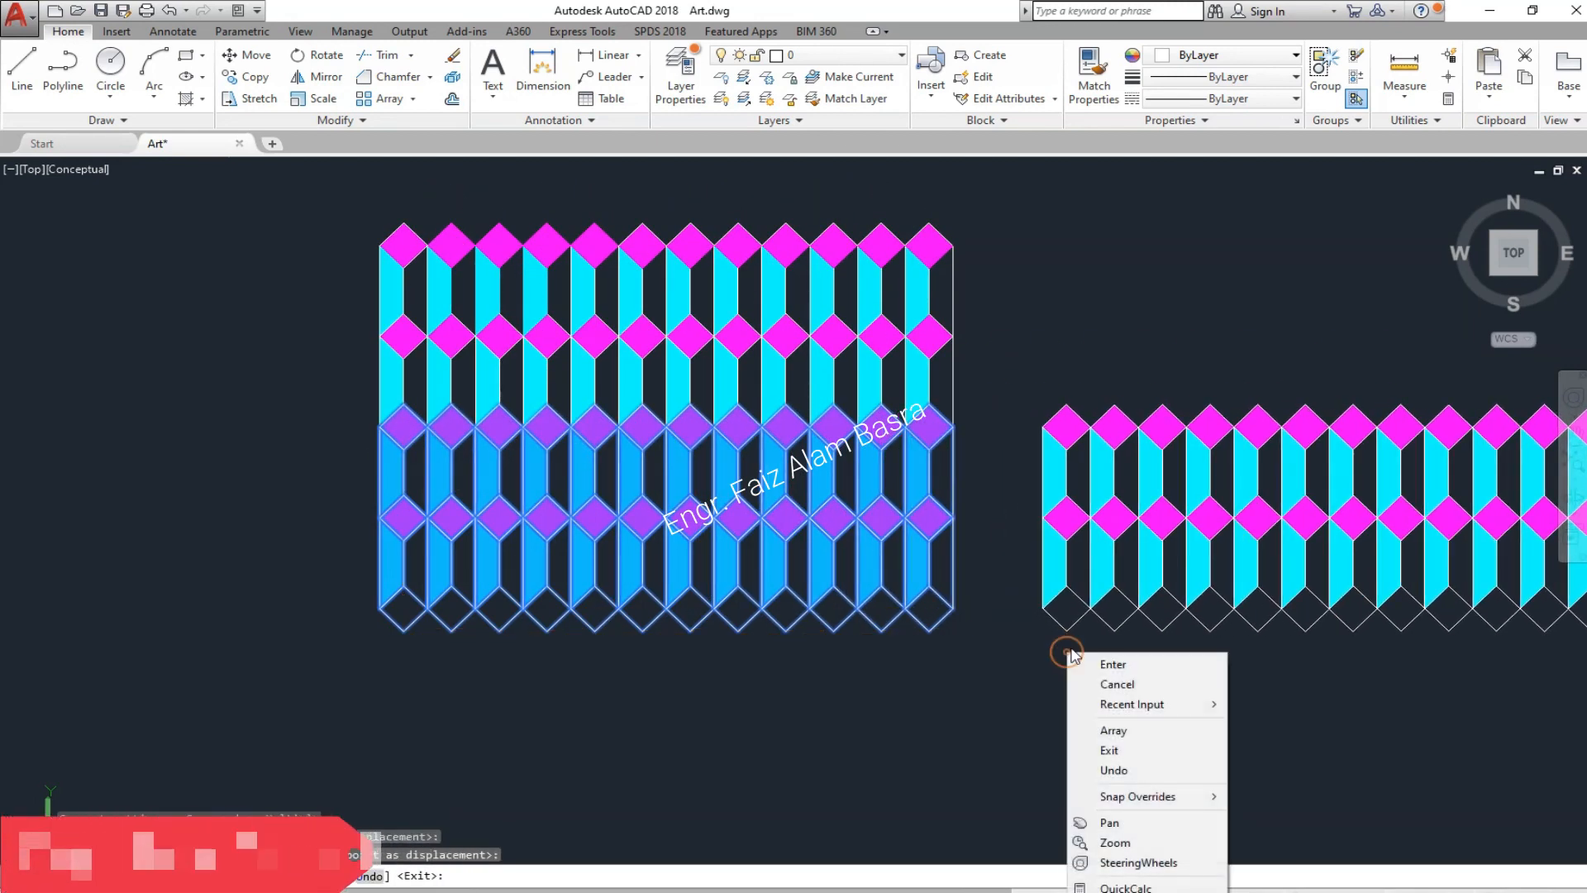
{"action": "left_click", "coordinate": [1114, 664]}
{"action": "scroll", "coordinate": [465, 271], "scroll_direction": "up", "scroll_amount": 2}
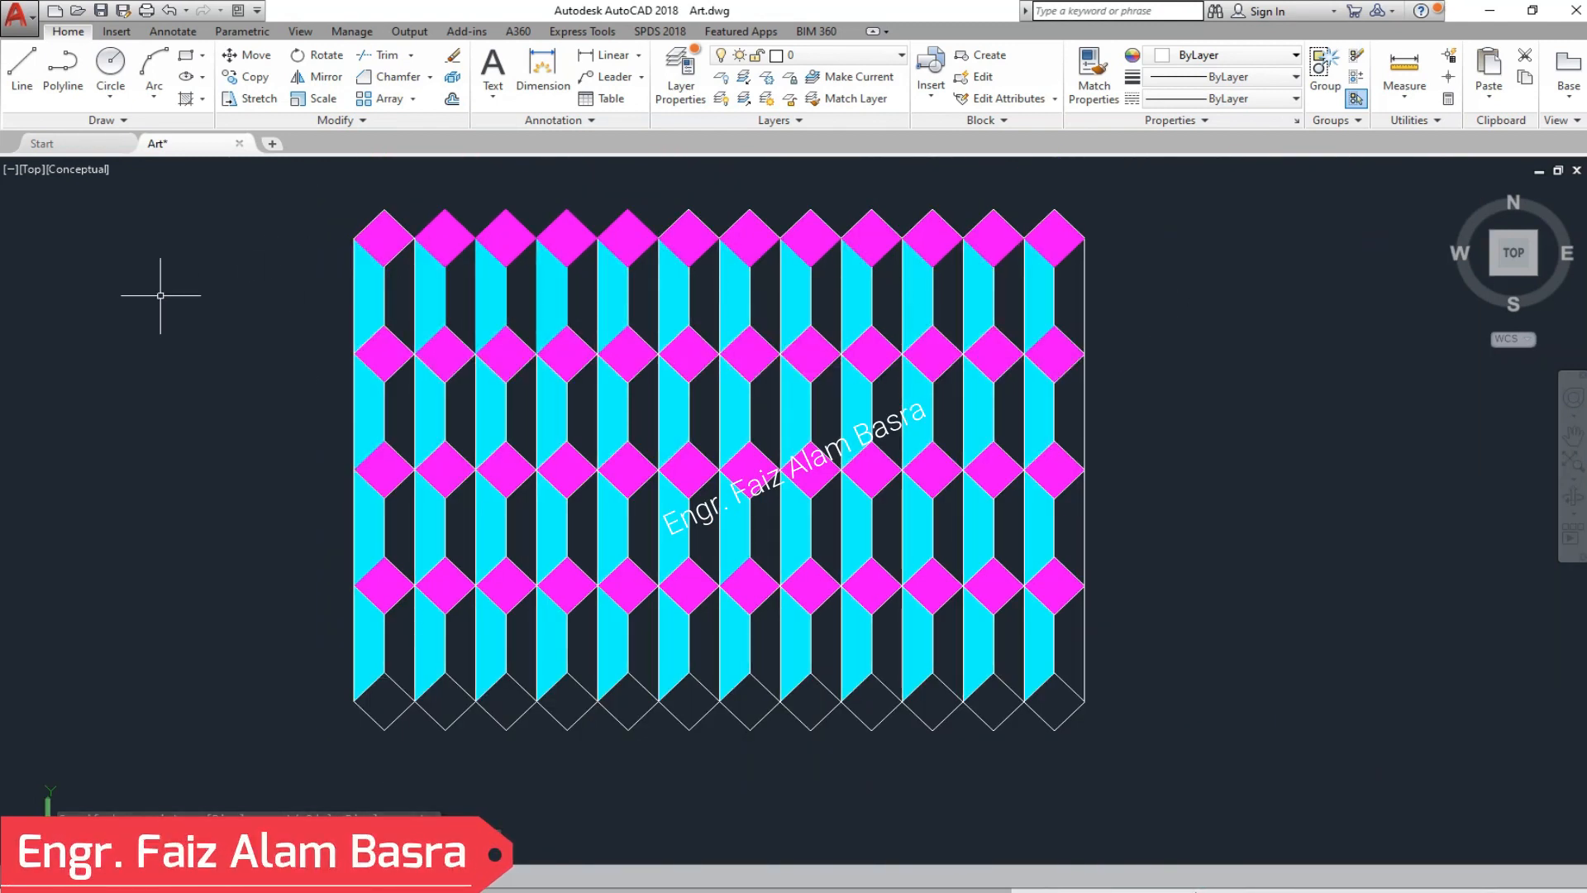
- Copy the complete four-row pattern horizontally to the right by about 28'-0 5/8", leaving a gap beside the original
{"action": "scroll", "coordinate": [82, 297], "scroll_direction": "down", "scroll_amount": 2}
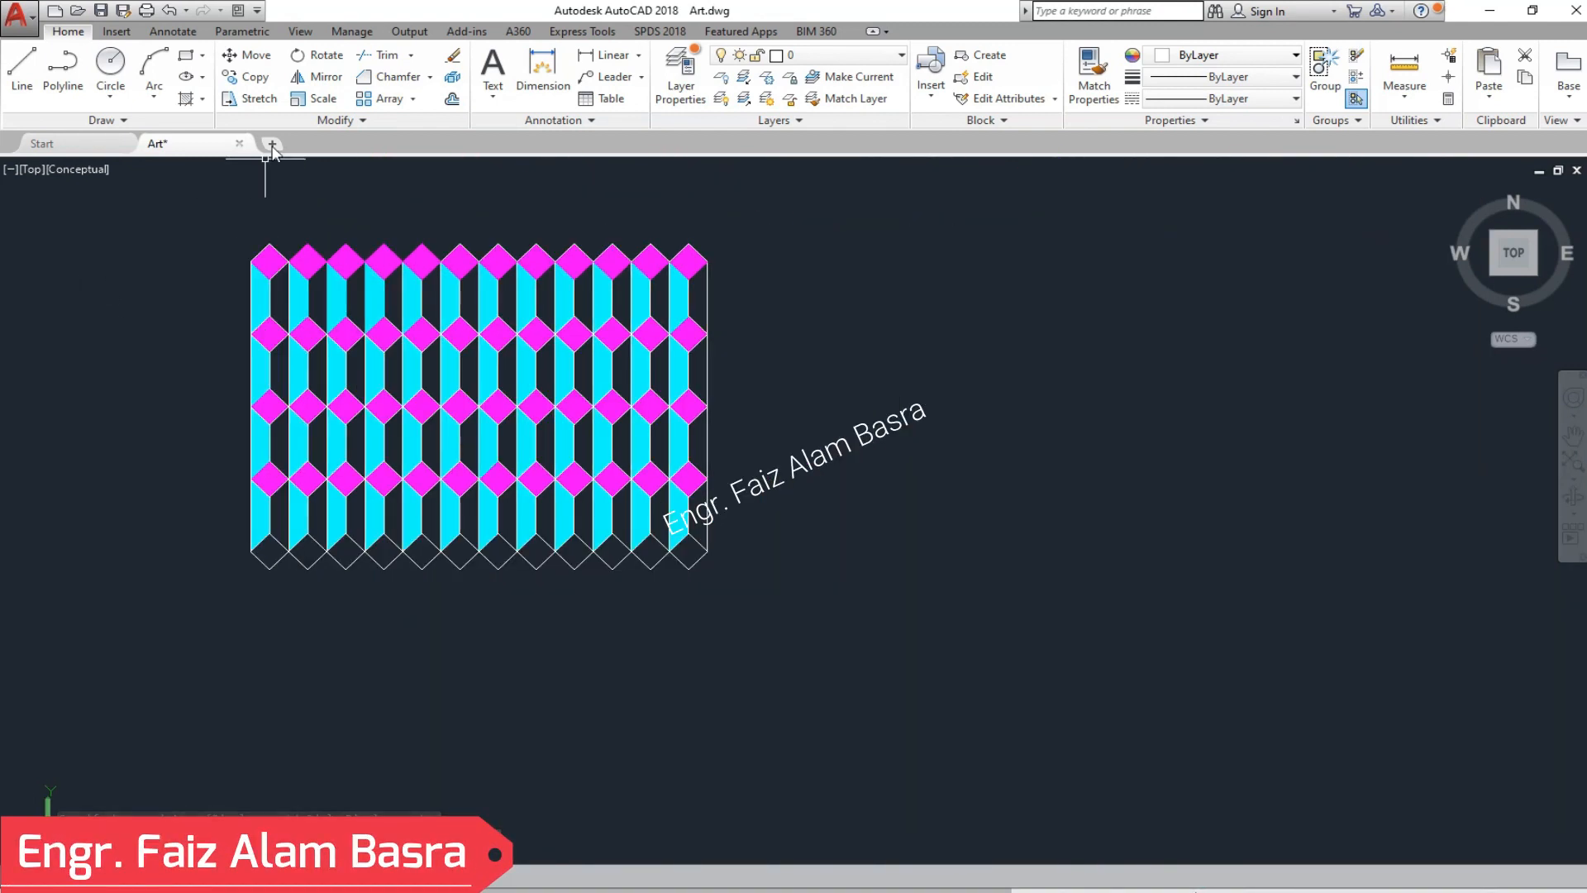
{"action": "left_click", "coordinate": [253, 76]}
{"action": "left_click", "coordinate": [921, 681]}
{"action": "left_click", "coordinate": [143, 164]}
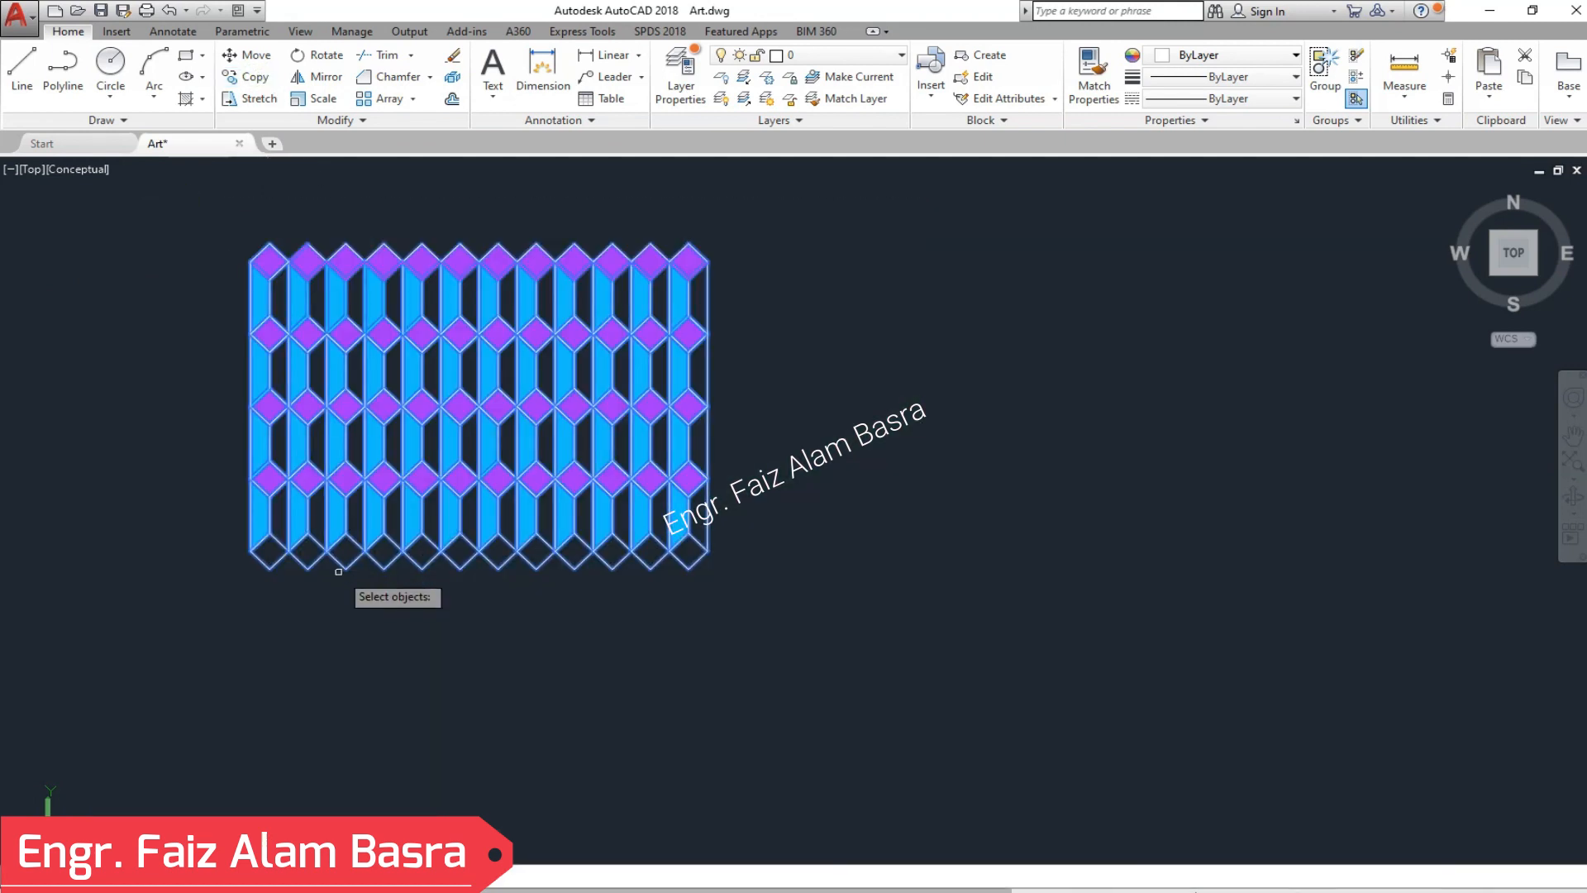
{"action": "left_click", "coordinate": [317, 609]}
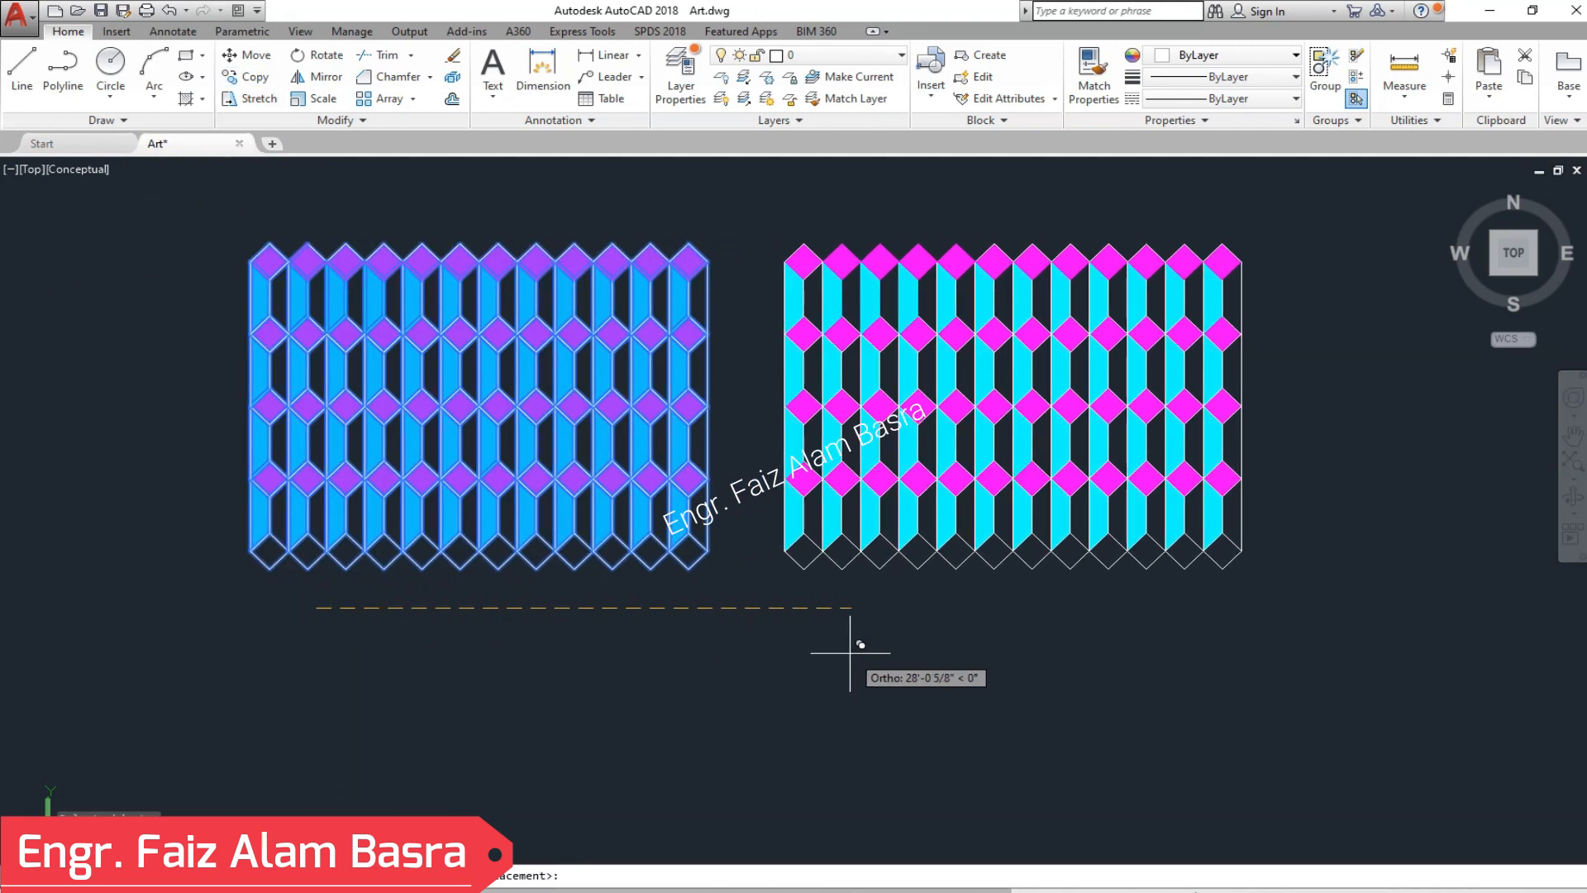
{"action": "right_click", "coordinate": [851, 653]}
{"action": "left_click", "coordinate": [880, 662]}
- Set the top diamond row's hatch in the pattern copy to the dark red colour 153,27,30
{"action": "scroll", "coordinate": [1158, 348], "scroll_direction": "up", "scroll_amount": 3}
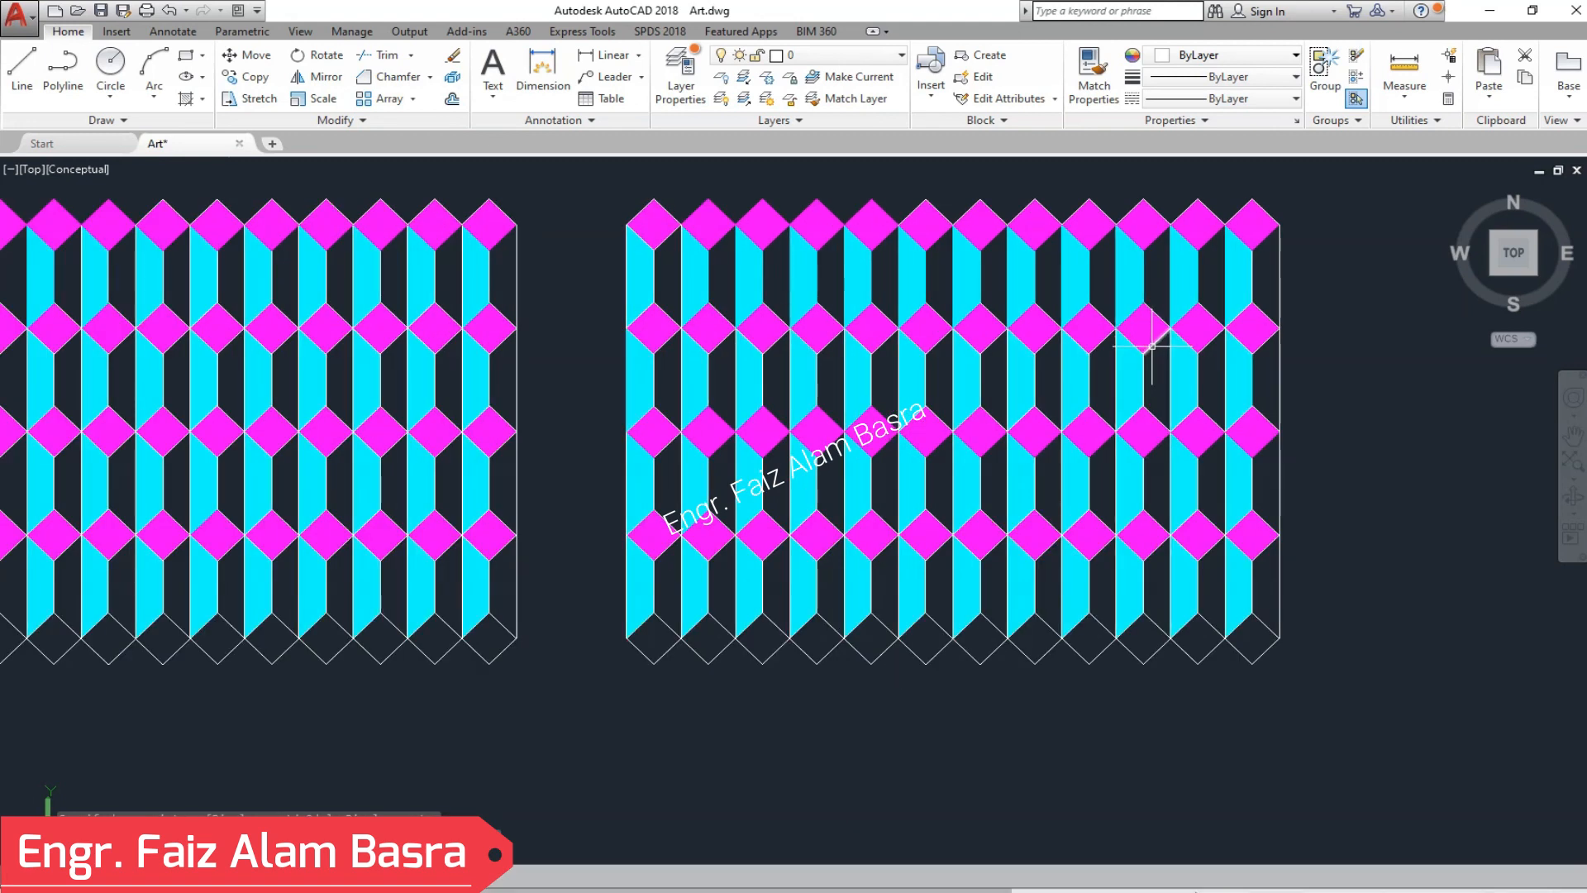
{"action": "left_click", "coordinate": [658, 236]}
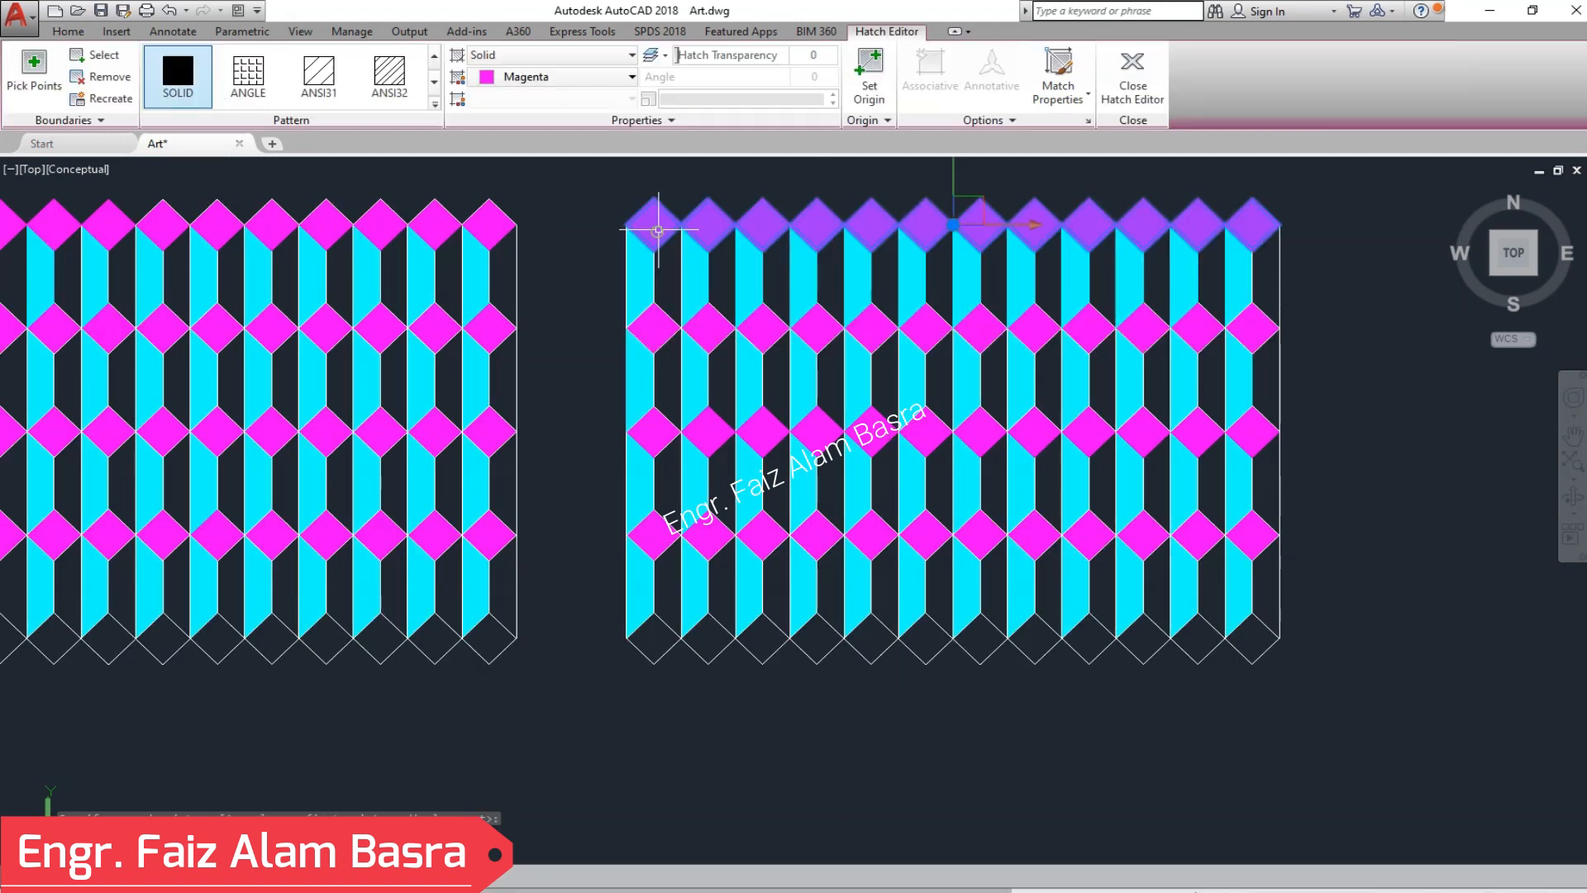
{"action": "left_click", "coordinate": [633, 78]}
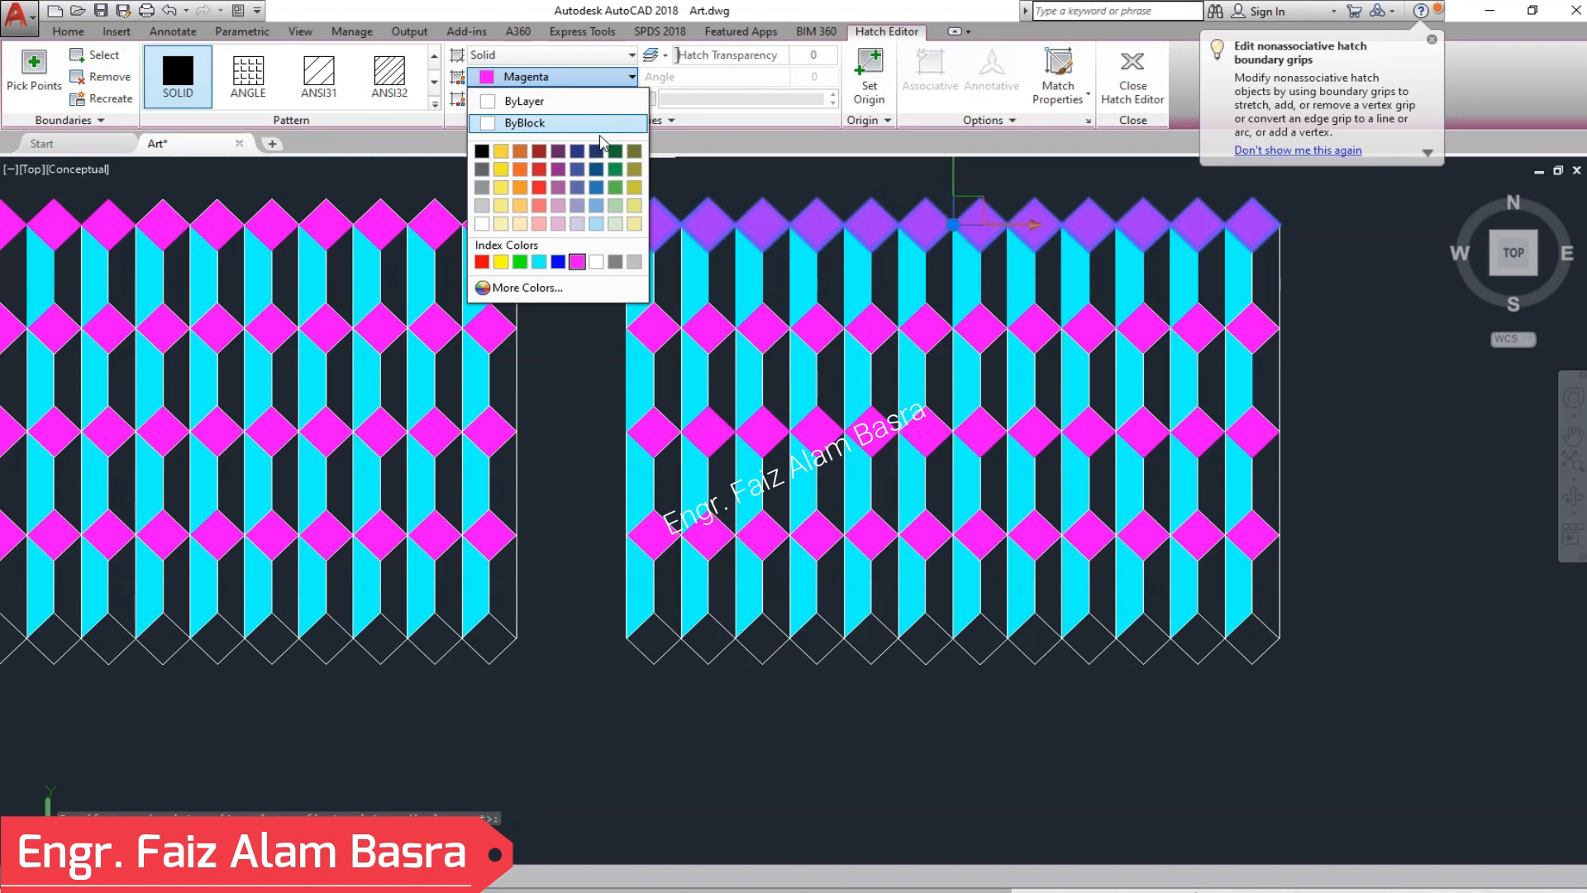
{"action": "left_click", "coordinate": [540, 151]}
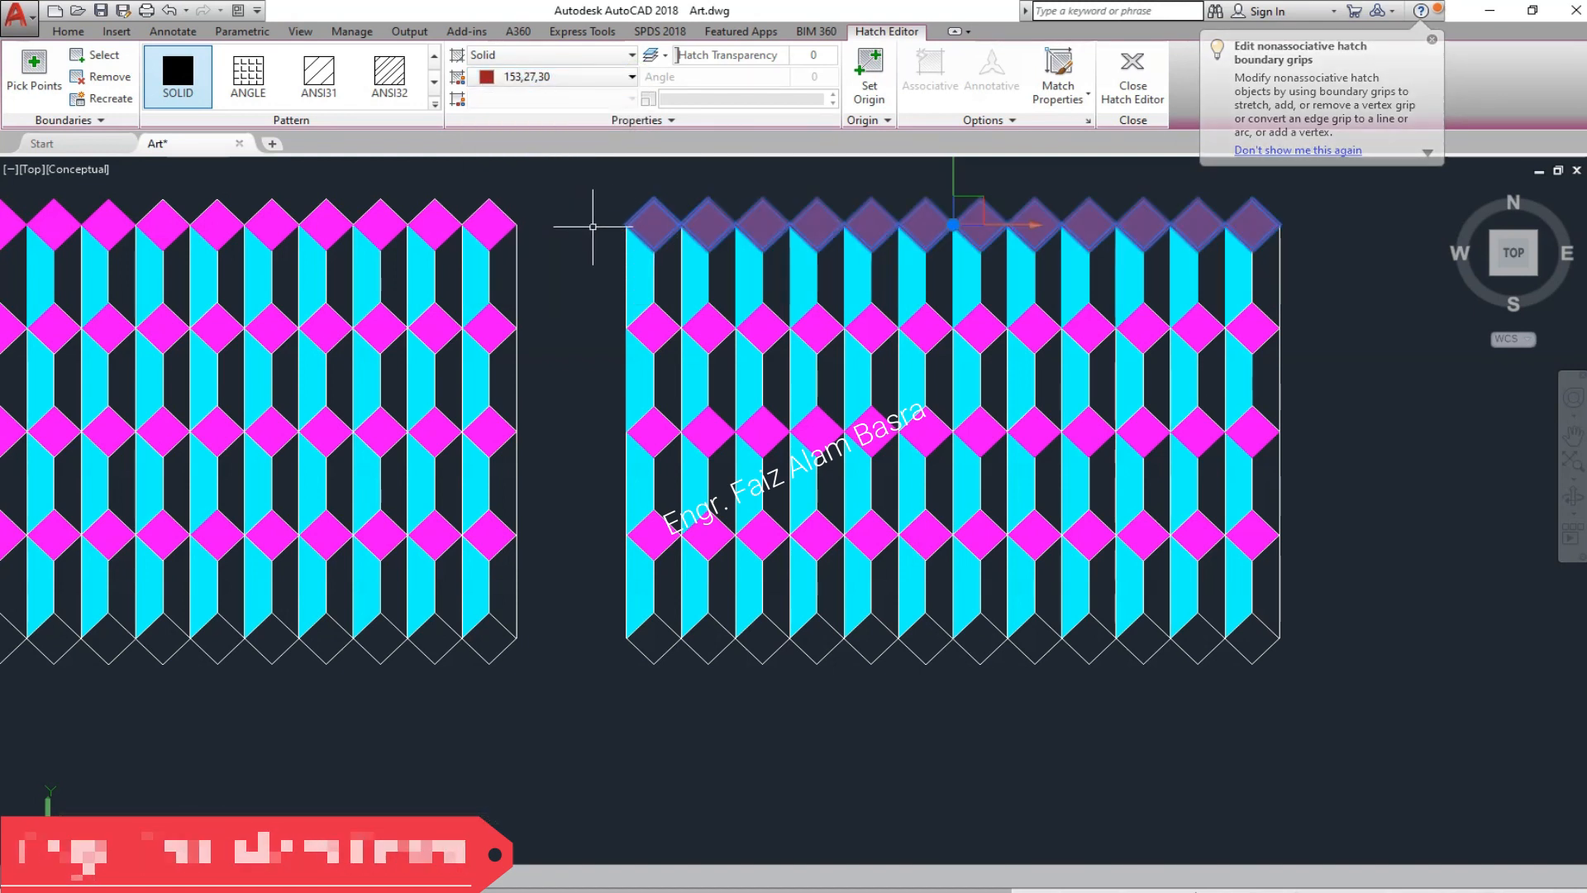
{"action": "key", "text": "Escape"}
- Match the copy's three lower diamond-row hatches to the dark red hatch of its top diamond row
{"action": "left_click", "coordinate": [1093, 73]}
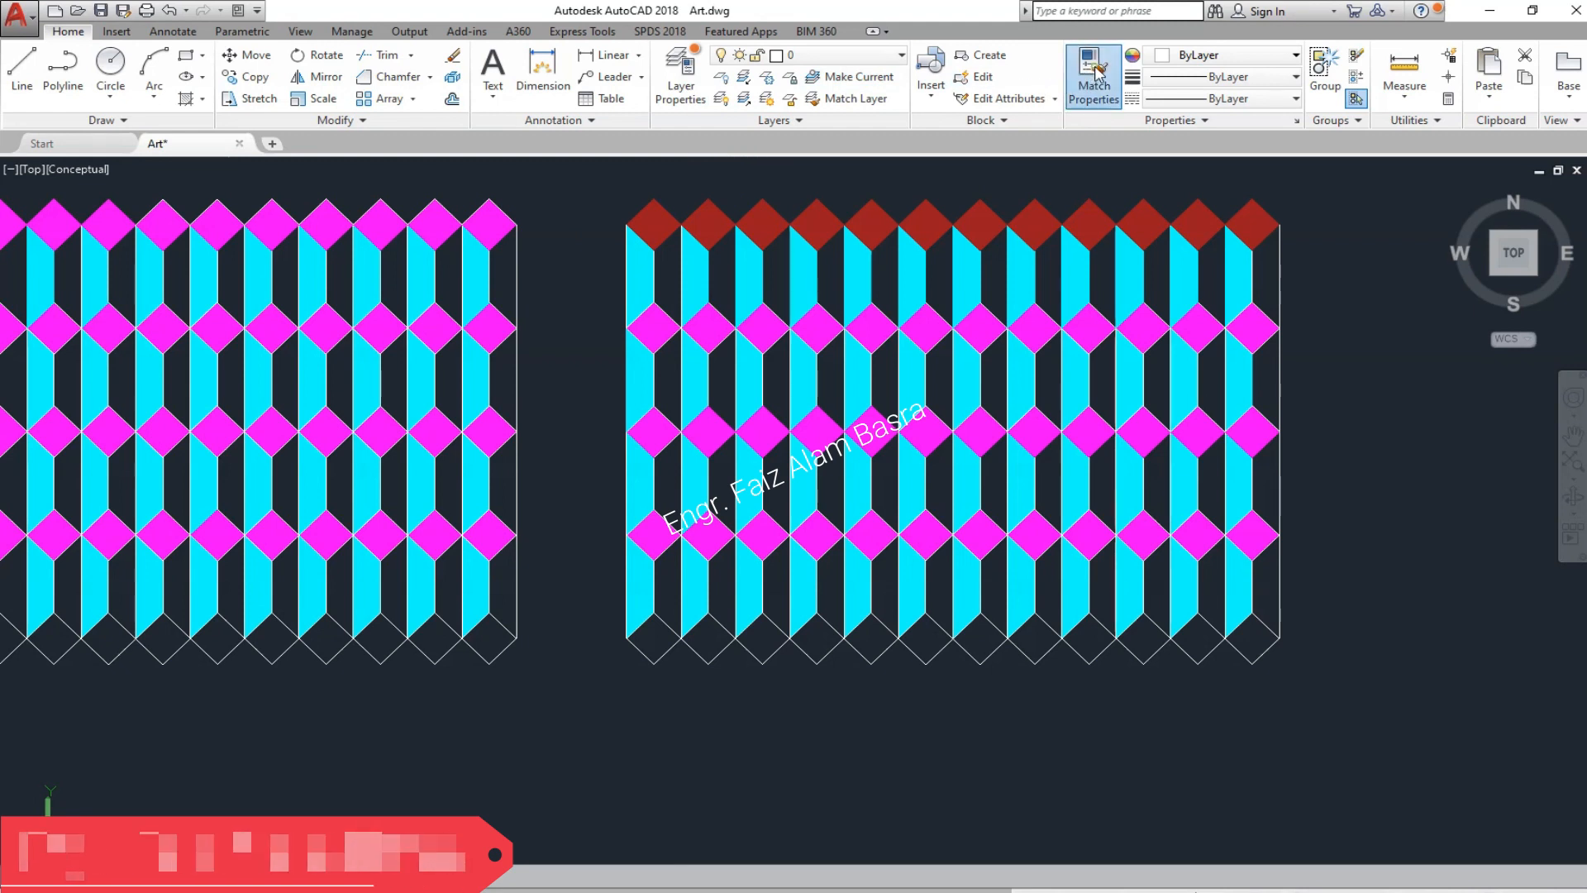
{"action": "left_click", "coordinate": [655, 225]}
{"action": "left_click", "coordinate": [669, 337]}
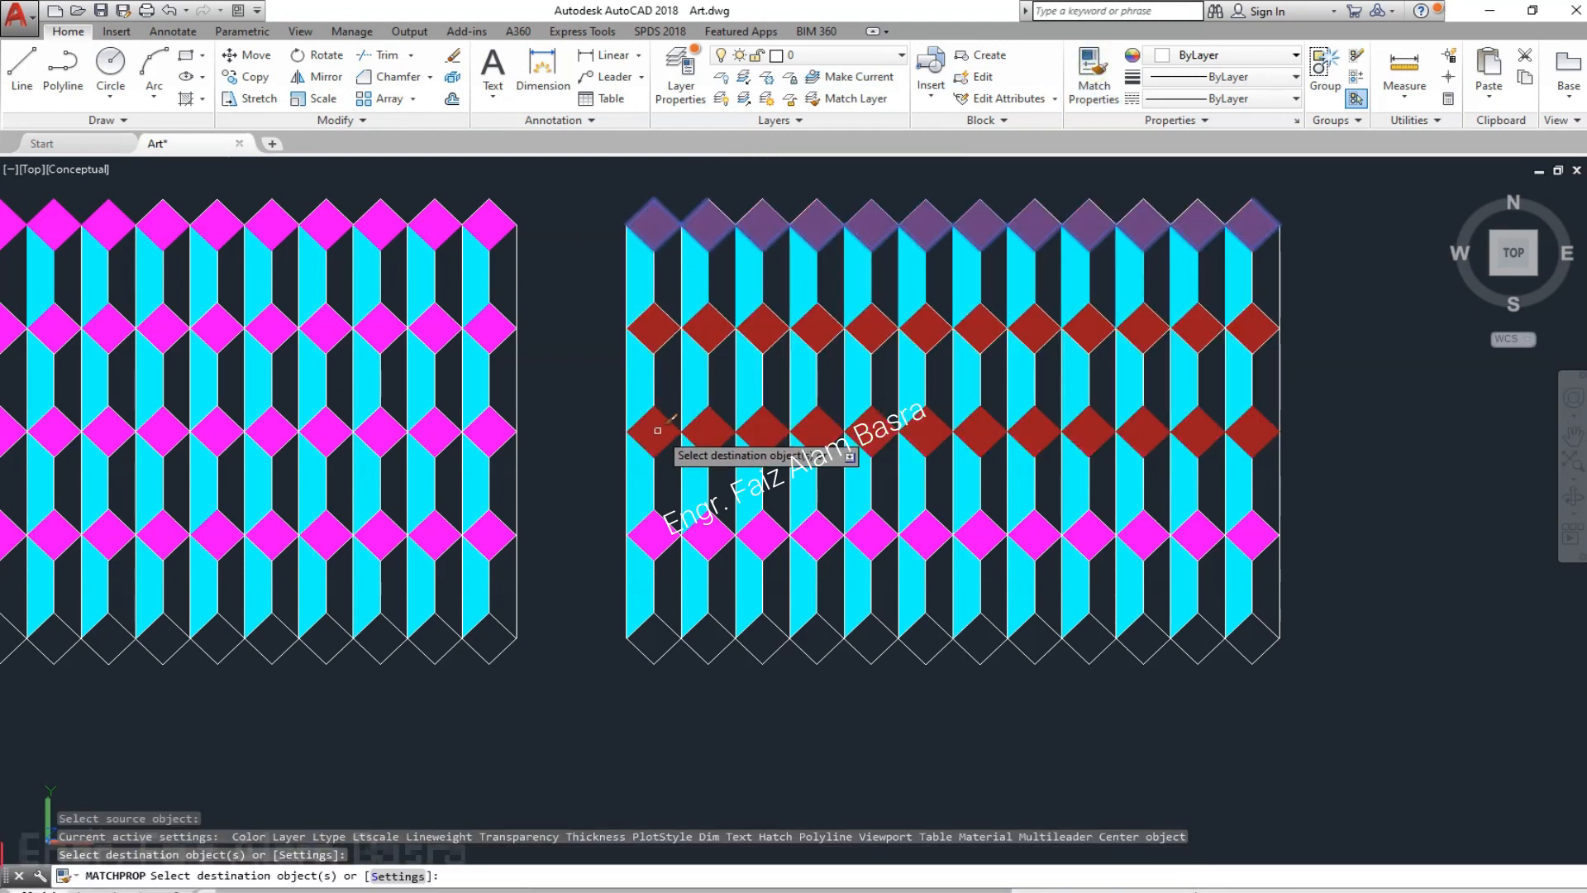
{"action": "left_click", "coordinate": [662, 434]}
{"action": "left_click", "coordinate": [653, 531]}
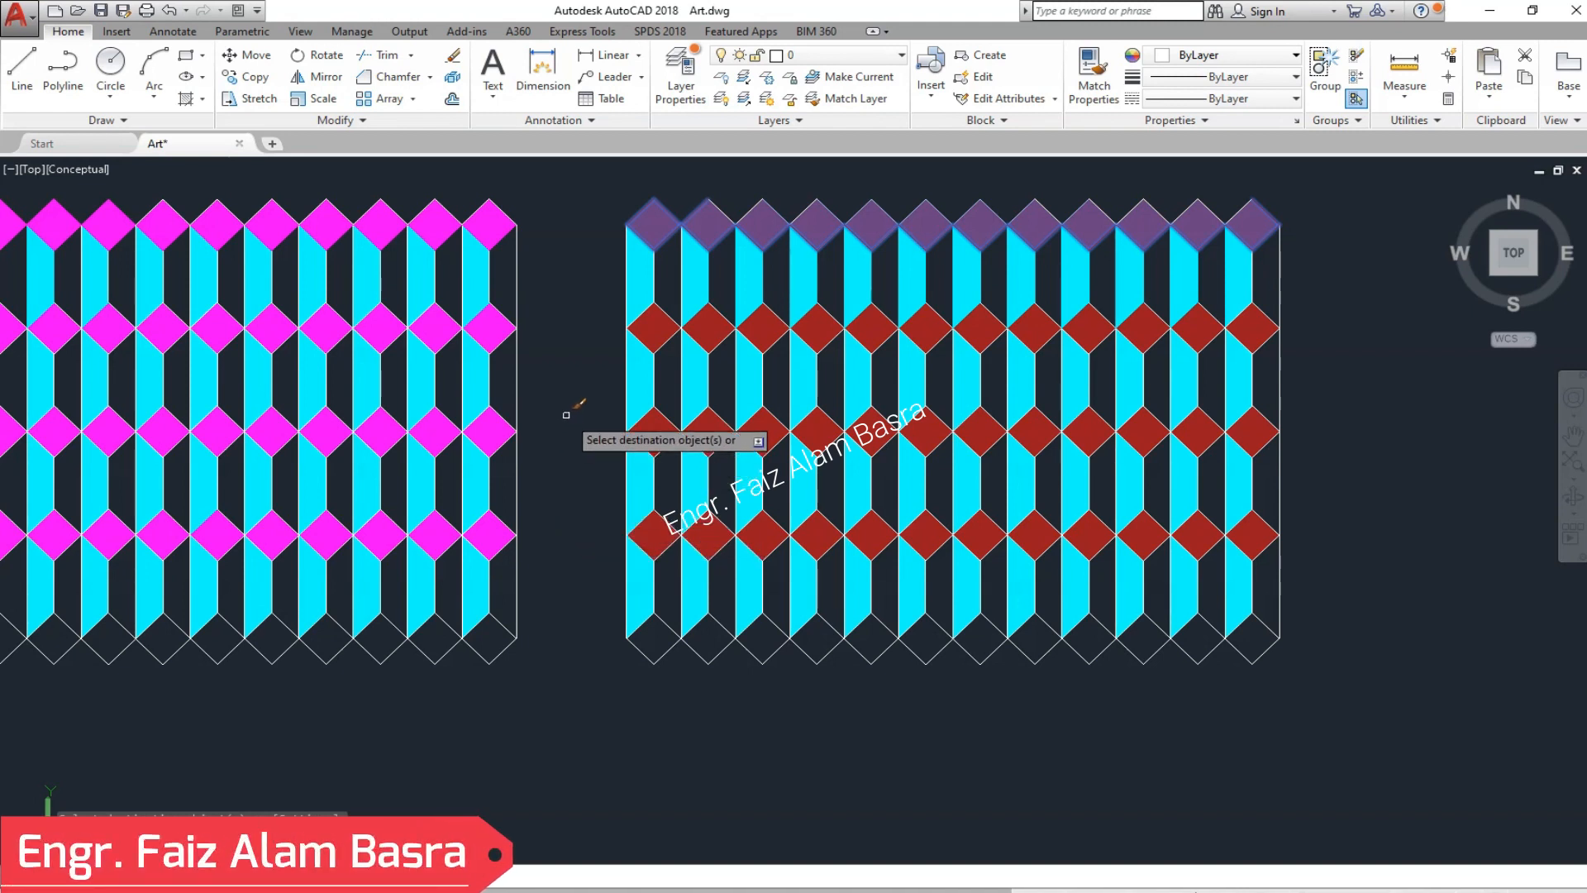
{"action": "key", "text": "Return"}
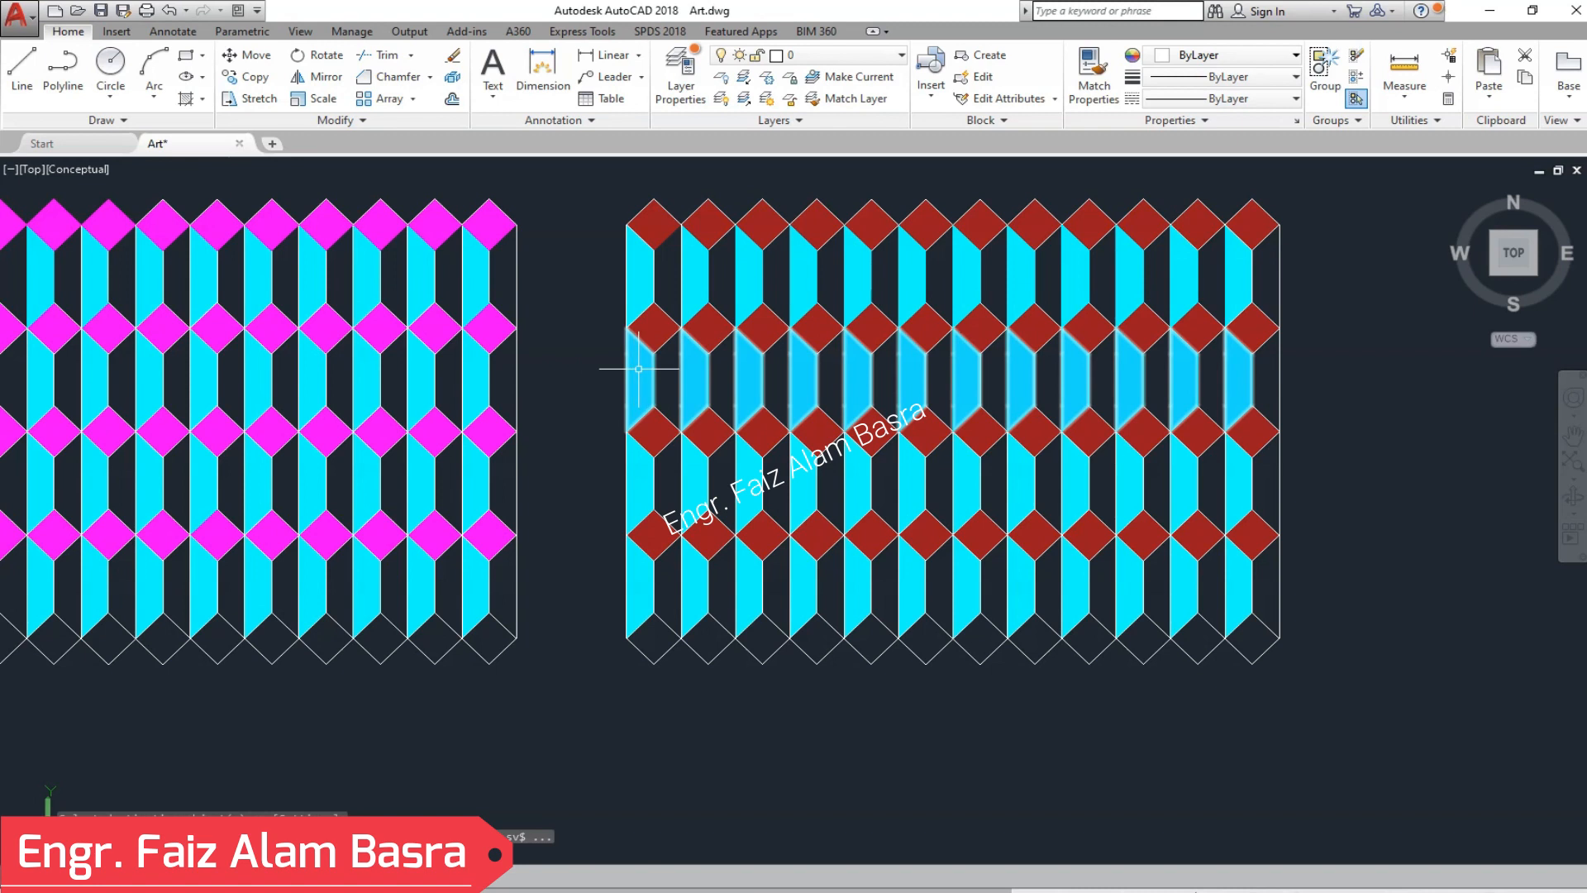
- Change the side-face hatches in all four rows of the pattern copy to White
{"action": "left_click", "coordinate": [638, 365]}
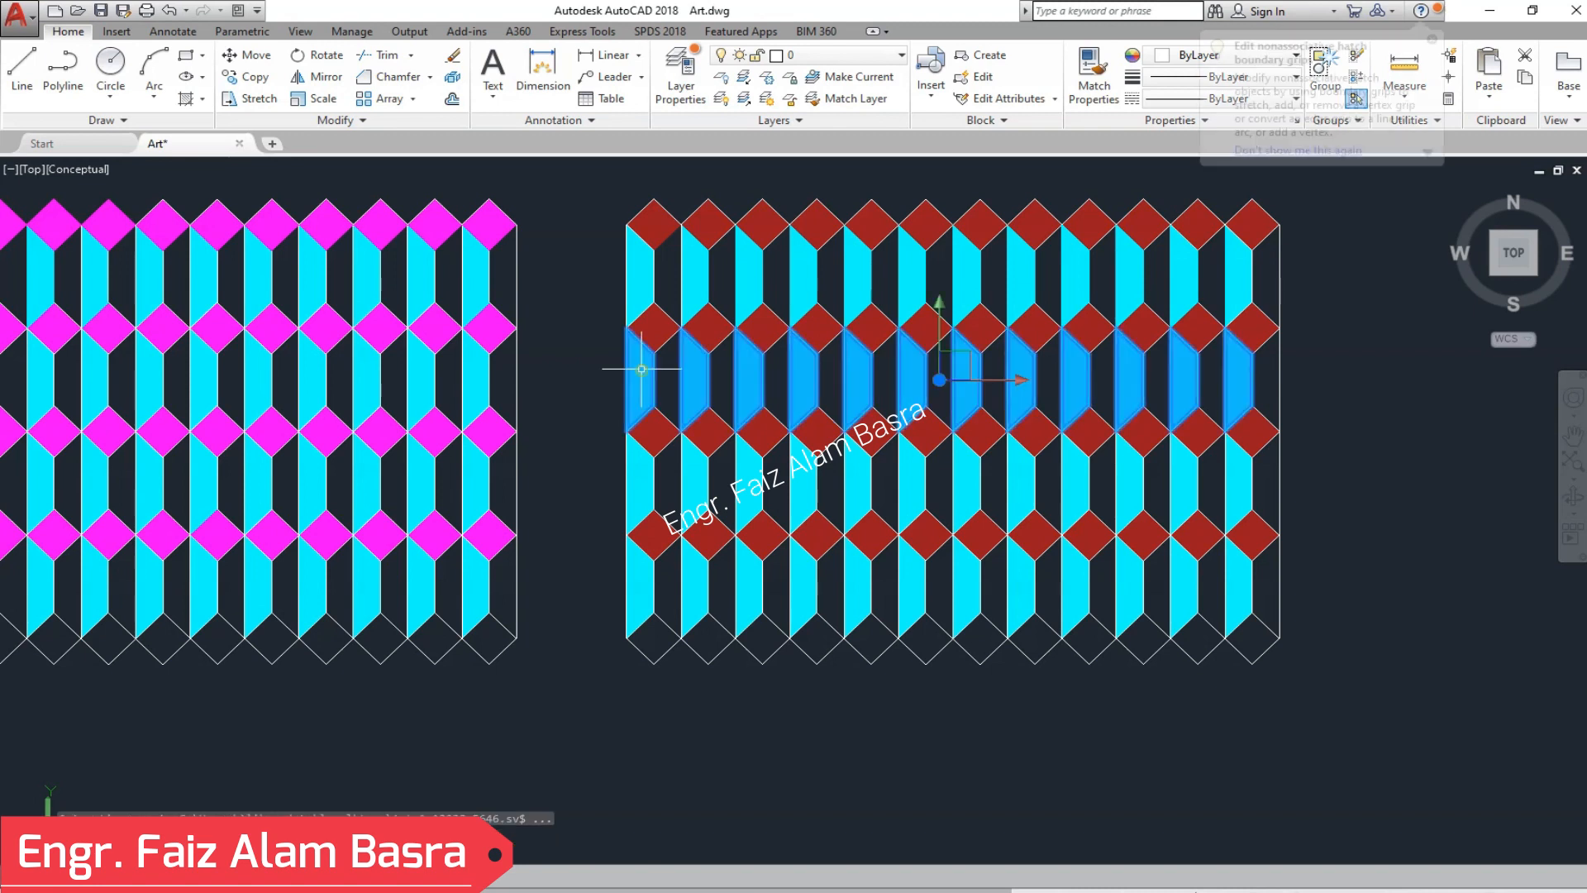
{"action": "left_click", "coordinate": [644, 262]}
{"action": "left_click", "coordinate": [644, 475]}
{"action": "left_click", "coordinate": [638, 579]}
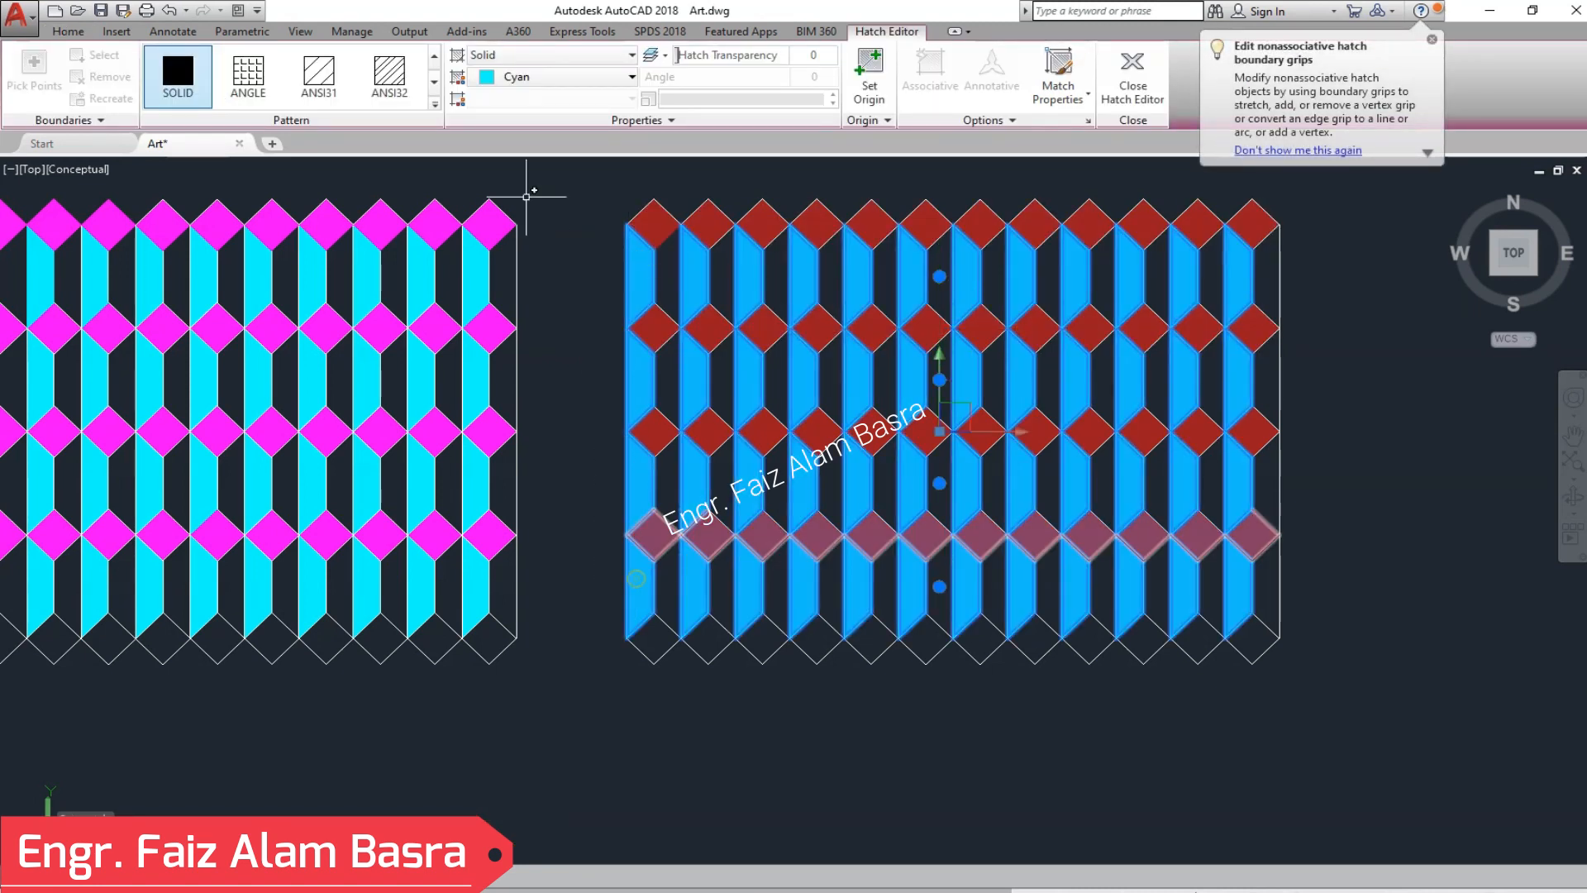
{"action": "left_click", "coordinate": [633, 77]}
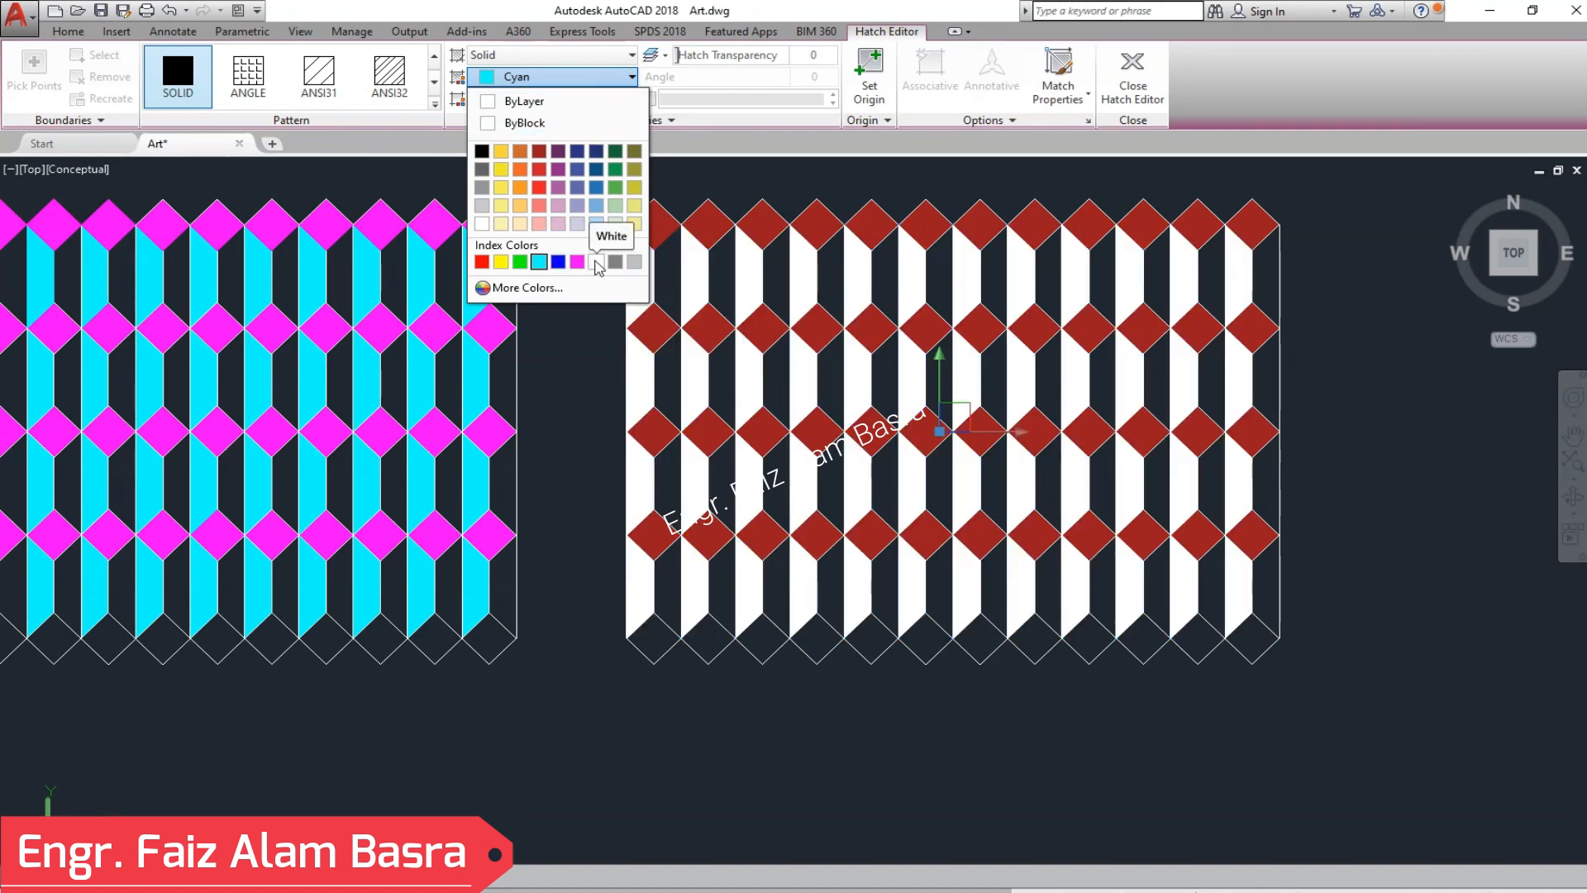
{"action": "left_click", "coordinate": [596, 262]}
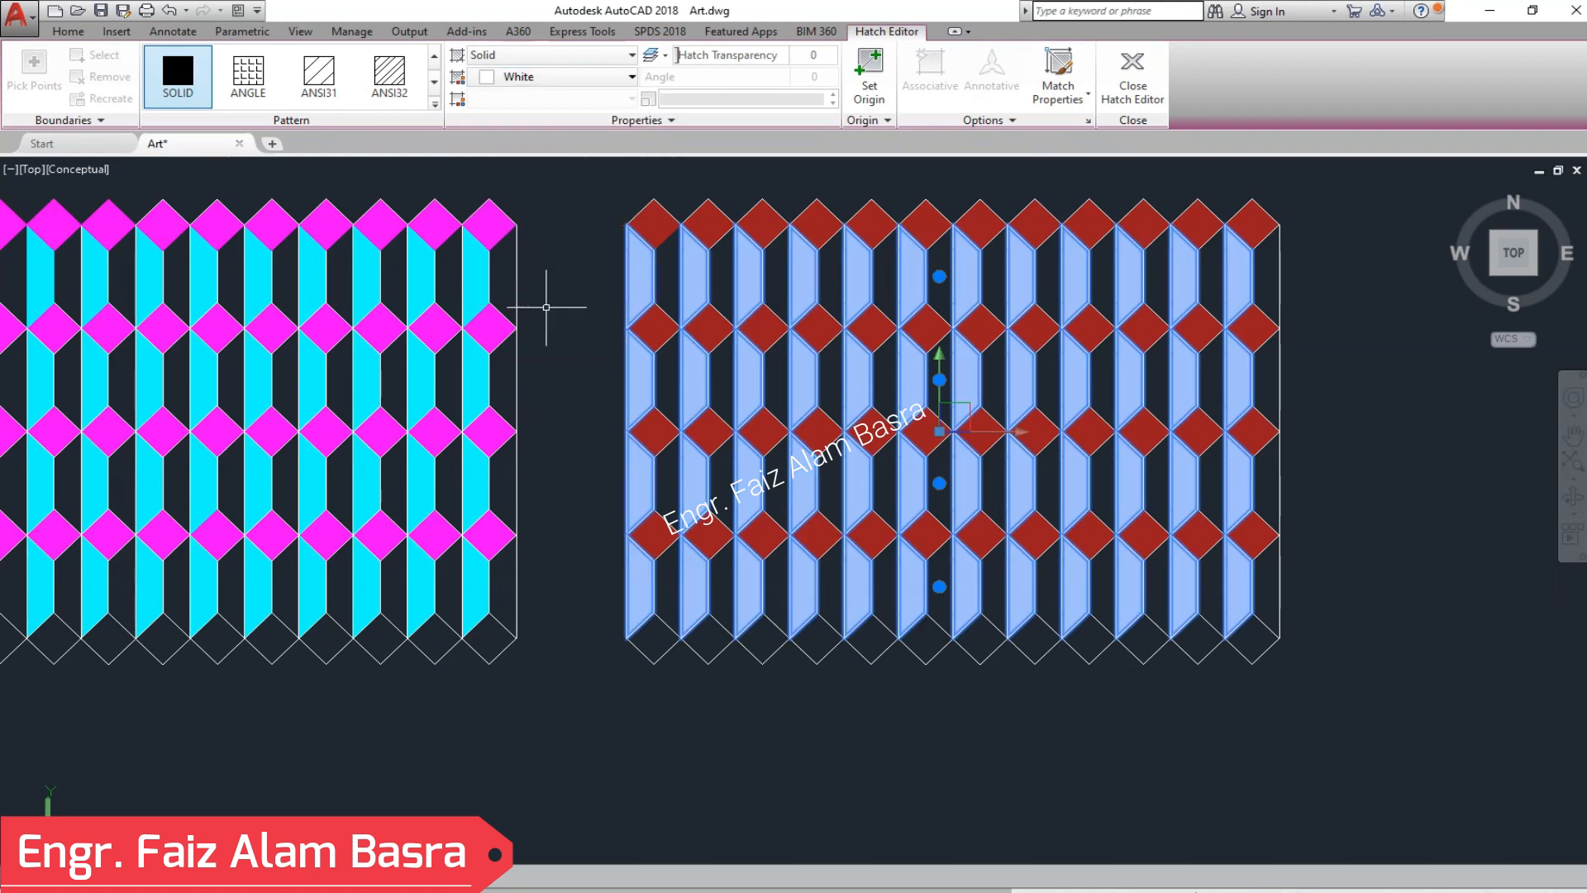
{"action": "key", "text": "Escape"}
{"action": "scroll", "coordinate": [562, 522], "scroll_direction": "down", "scroll_amount": 2}
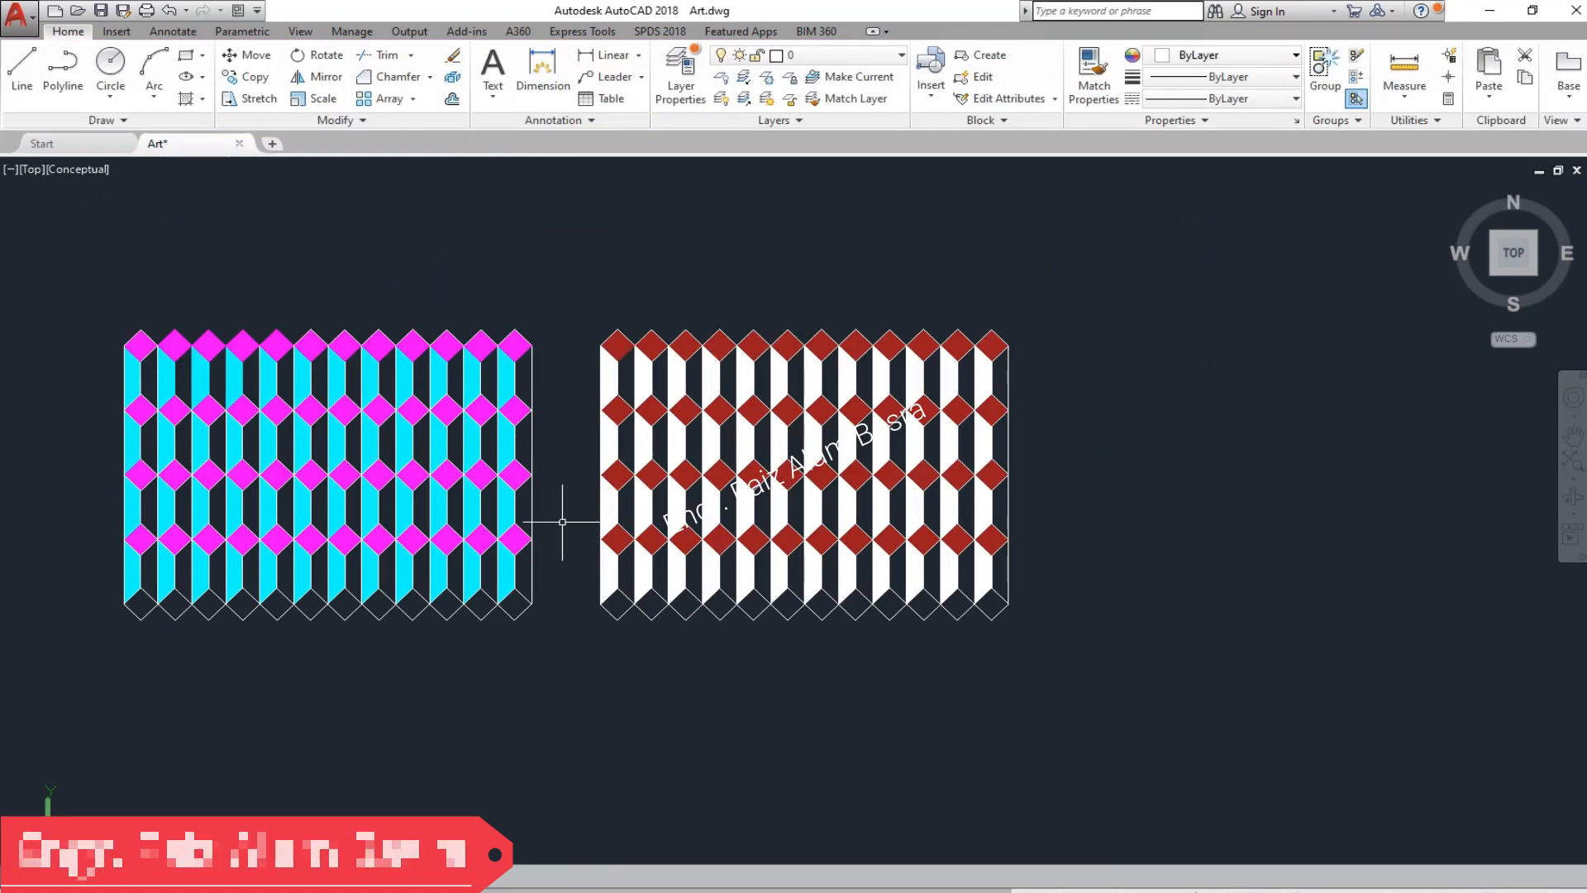
{"action": "scroll", "coordinate": [568, 522], "scroll_direction": "up", "scroll_amount": 2}
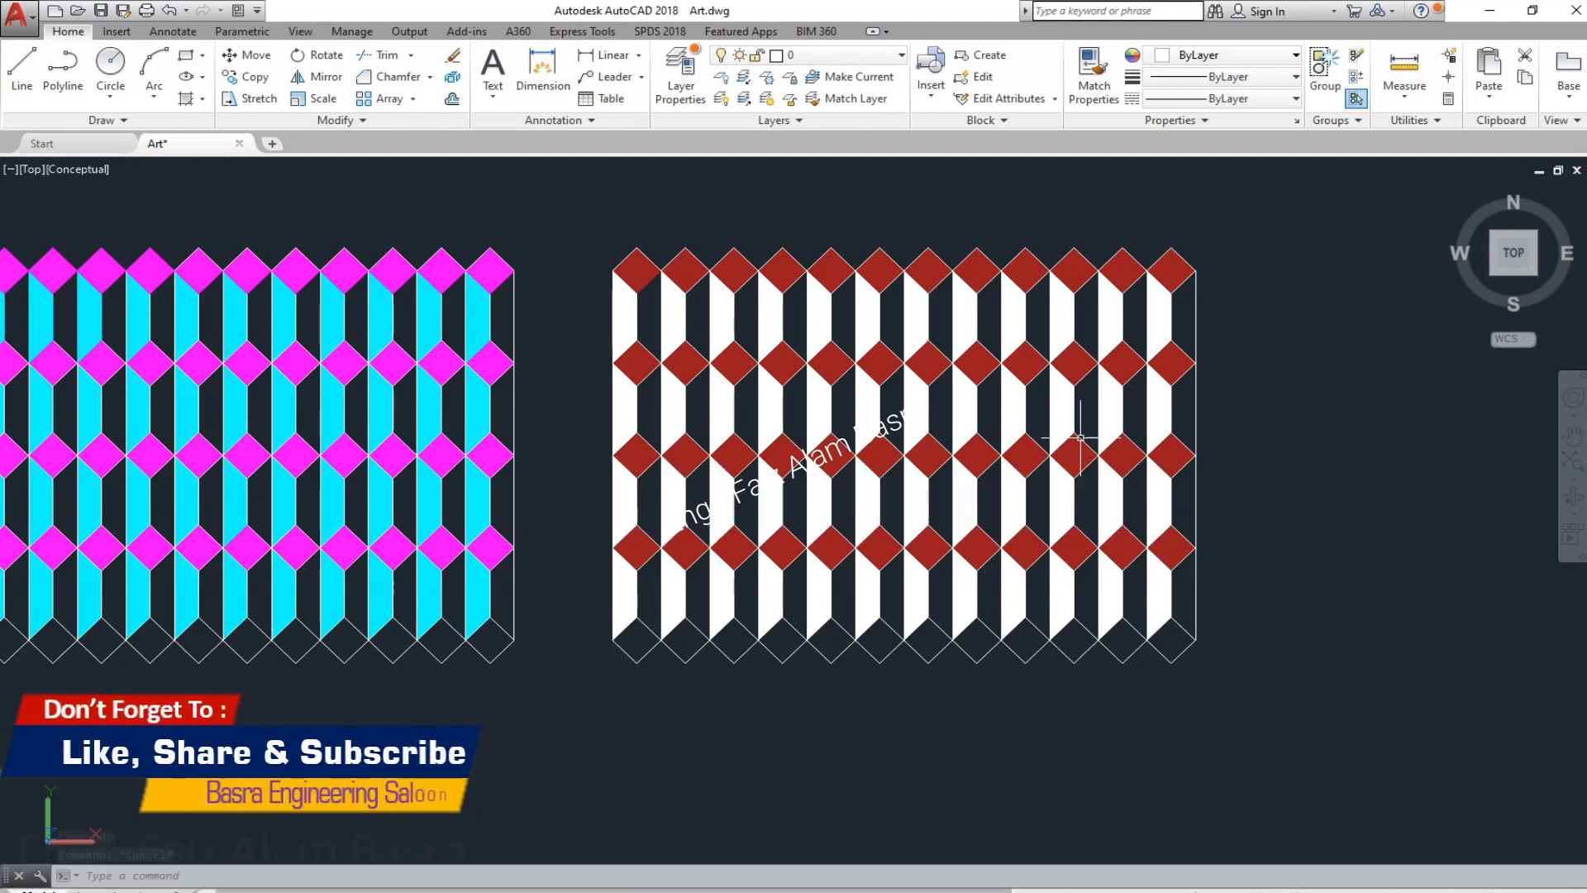
{"action": "scroll", "coordinate": [1080, 430], "scroll_direction": "up", "scroll_amount": 2}
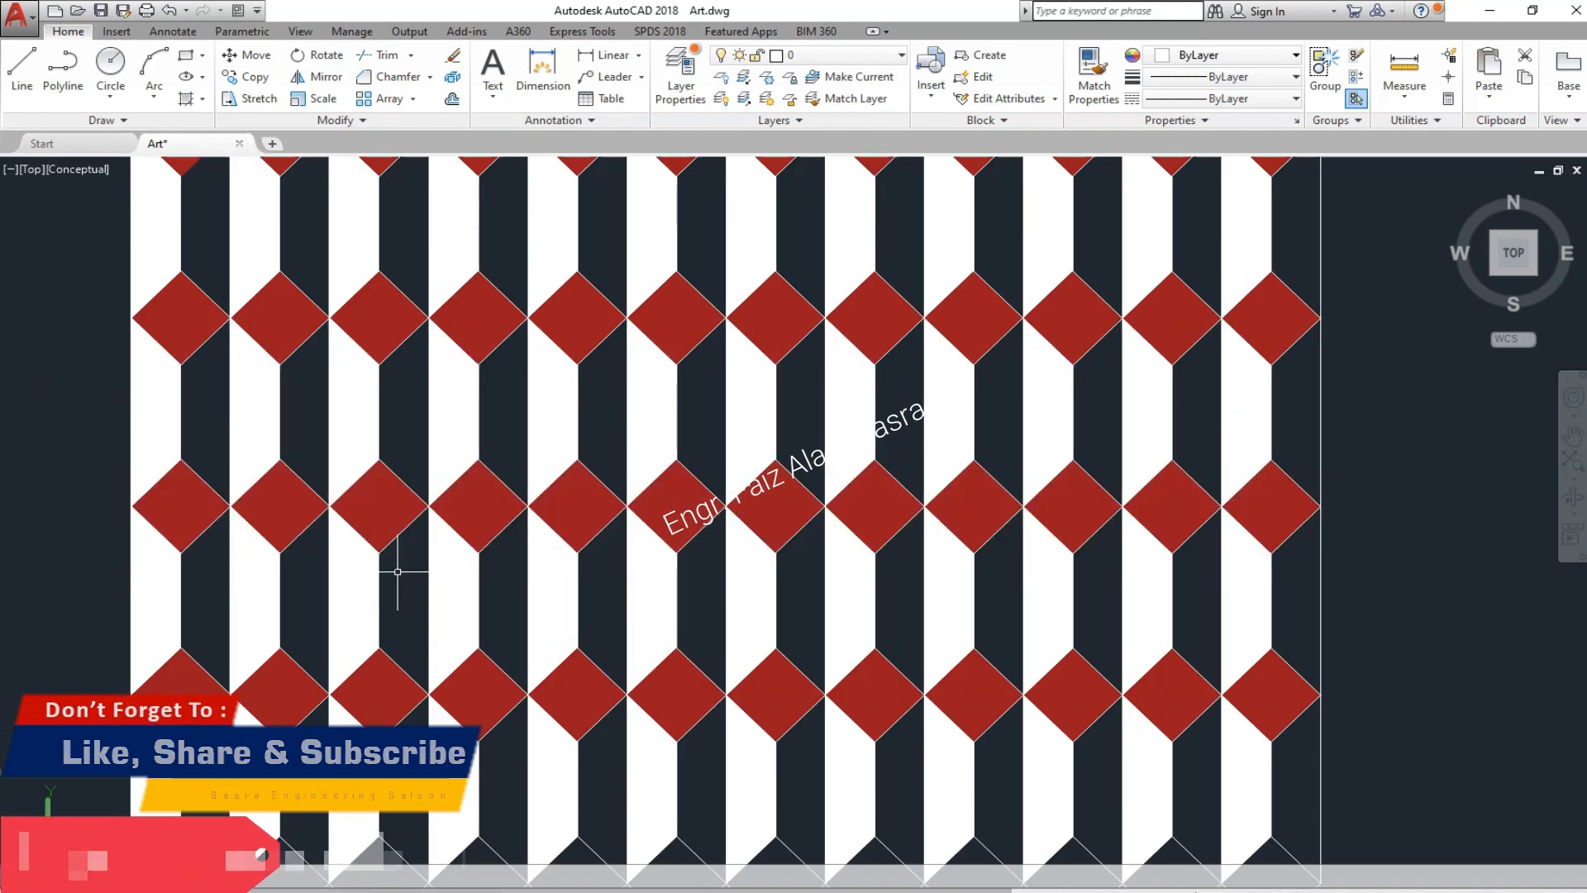
{"action": "scroll", "coordinate": [513, 479], "scroll_direction": "down", "scroll_amount": 2}
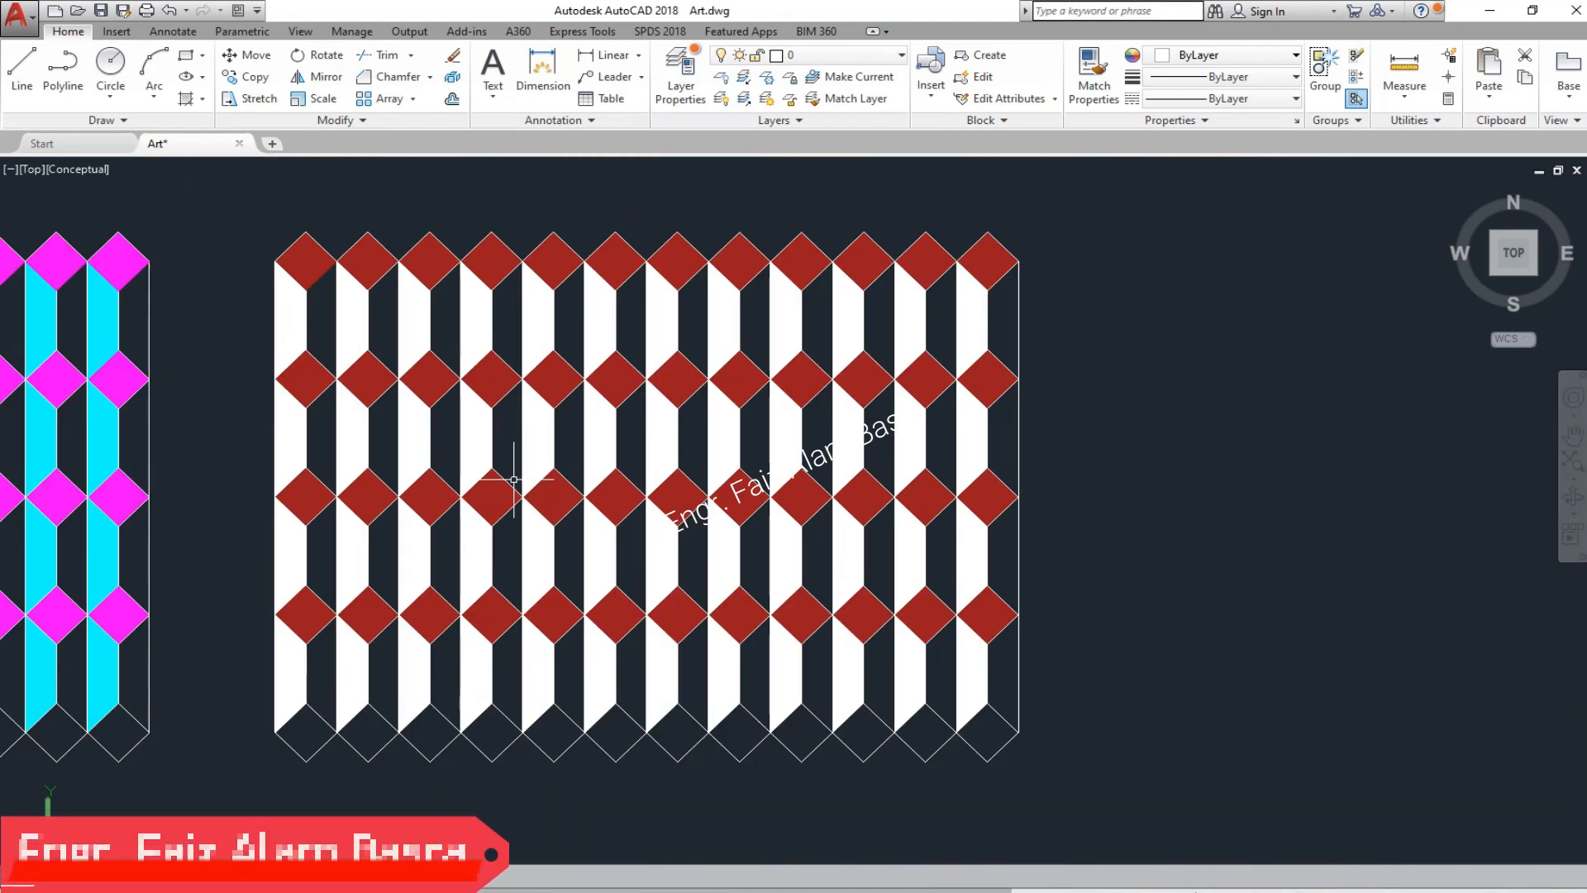
{"action": "scroll", "coordinate": [273, 276], "scroll_direction": "up", "scroll_amount": 1}
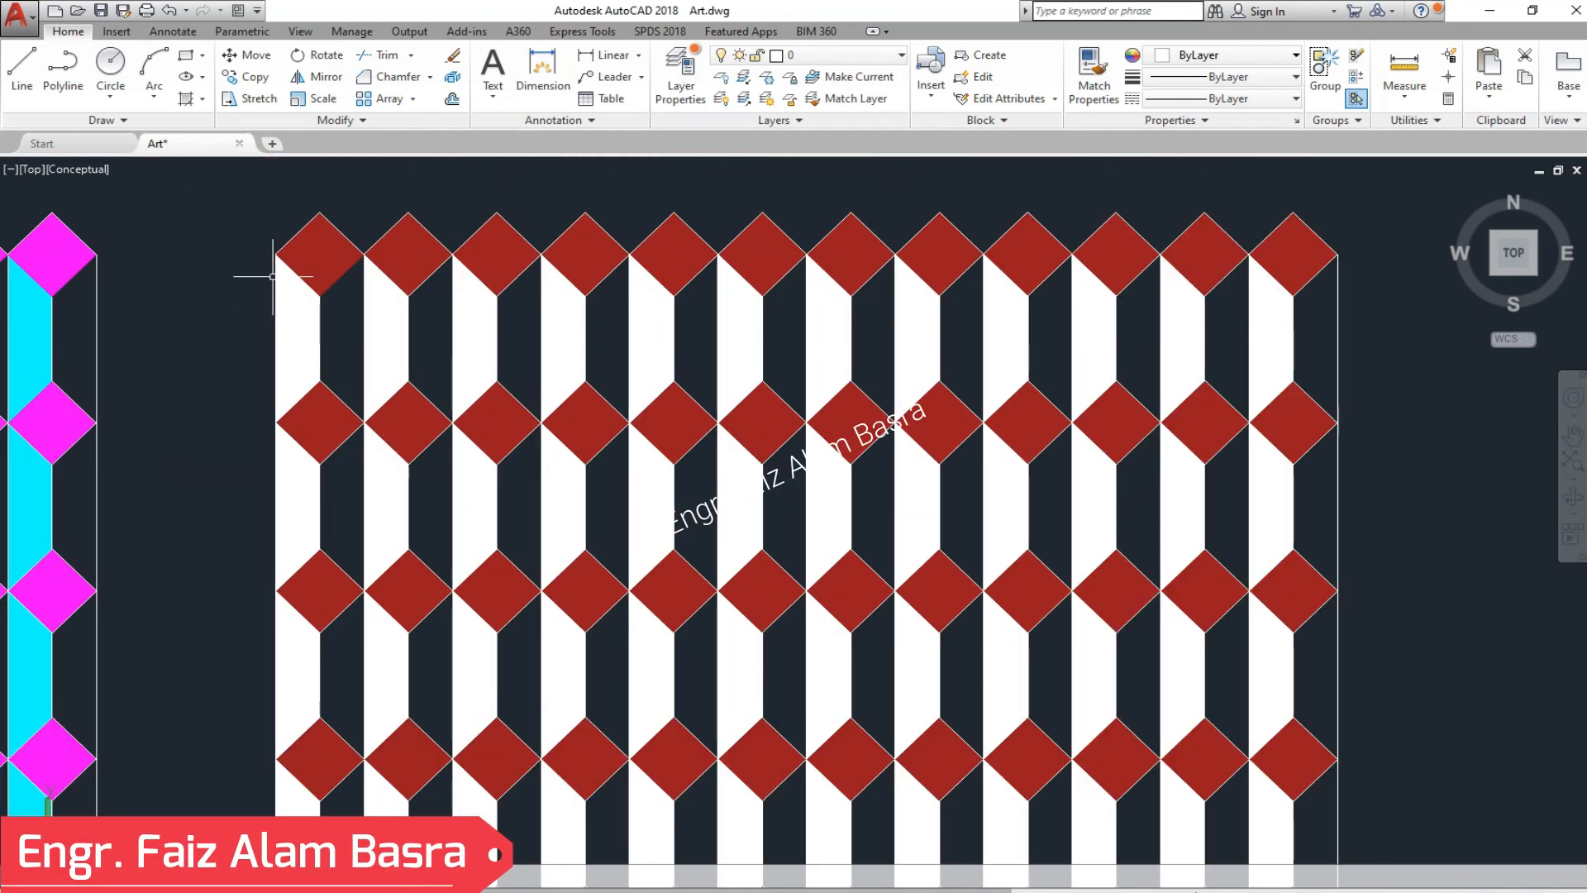
{"action": "scroll", "coordinate": [273, 276], "scroll_direction": "down", "scroll_amount": 3}
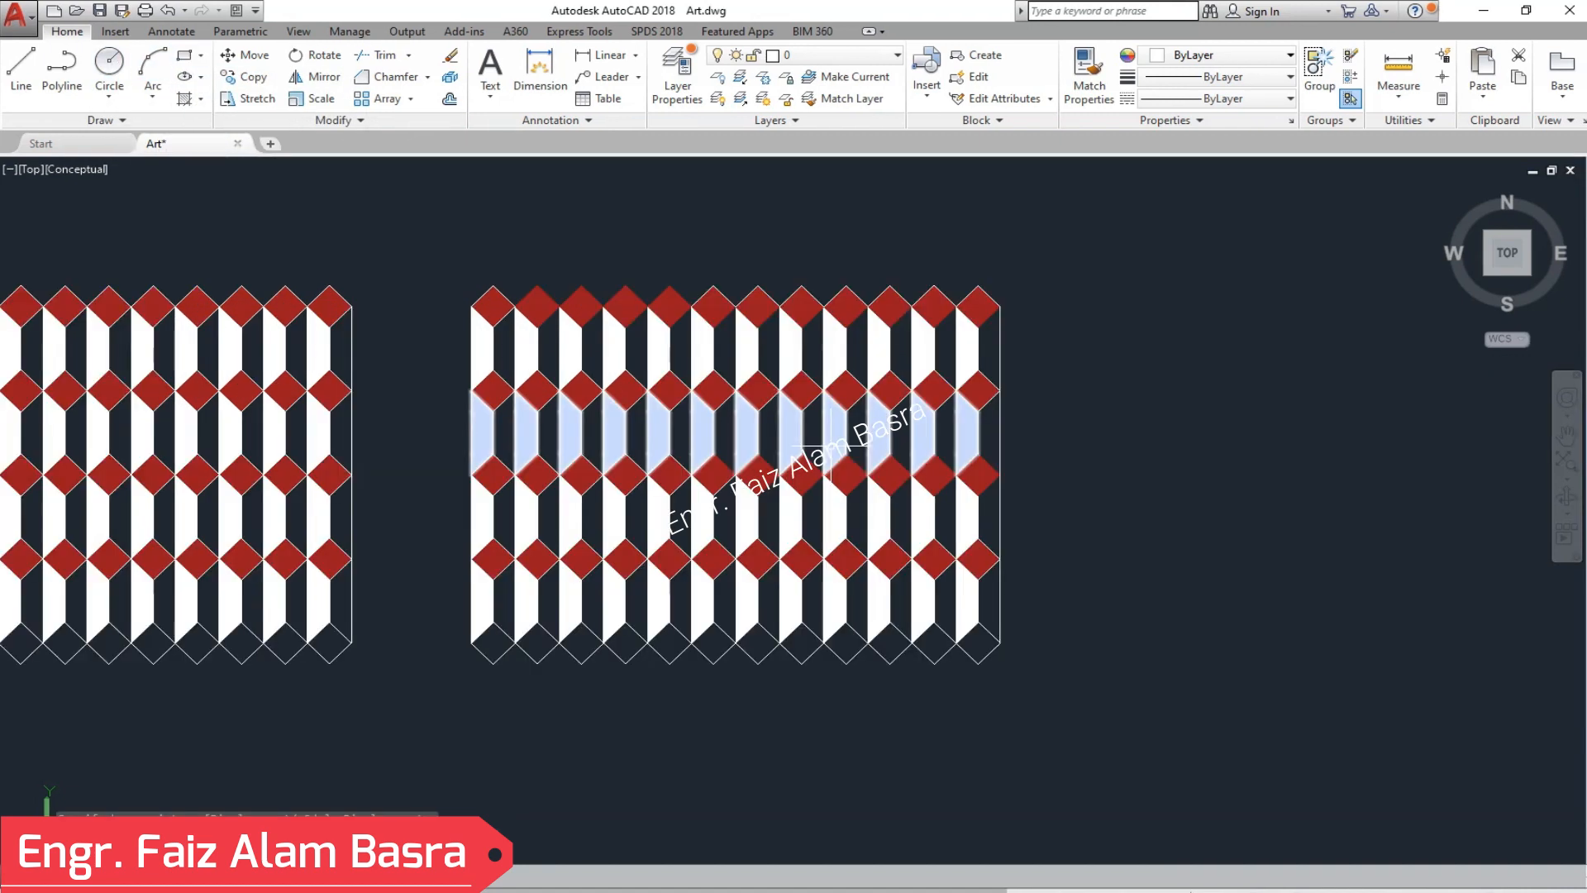
- Set the colour of every outline and hatch in the rightmost red-and-white pattern copy to Yellow
{"action": "scroll", "coordinate": [708, 389], "scroll_direction": "up", "scroll_amount": 2}
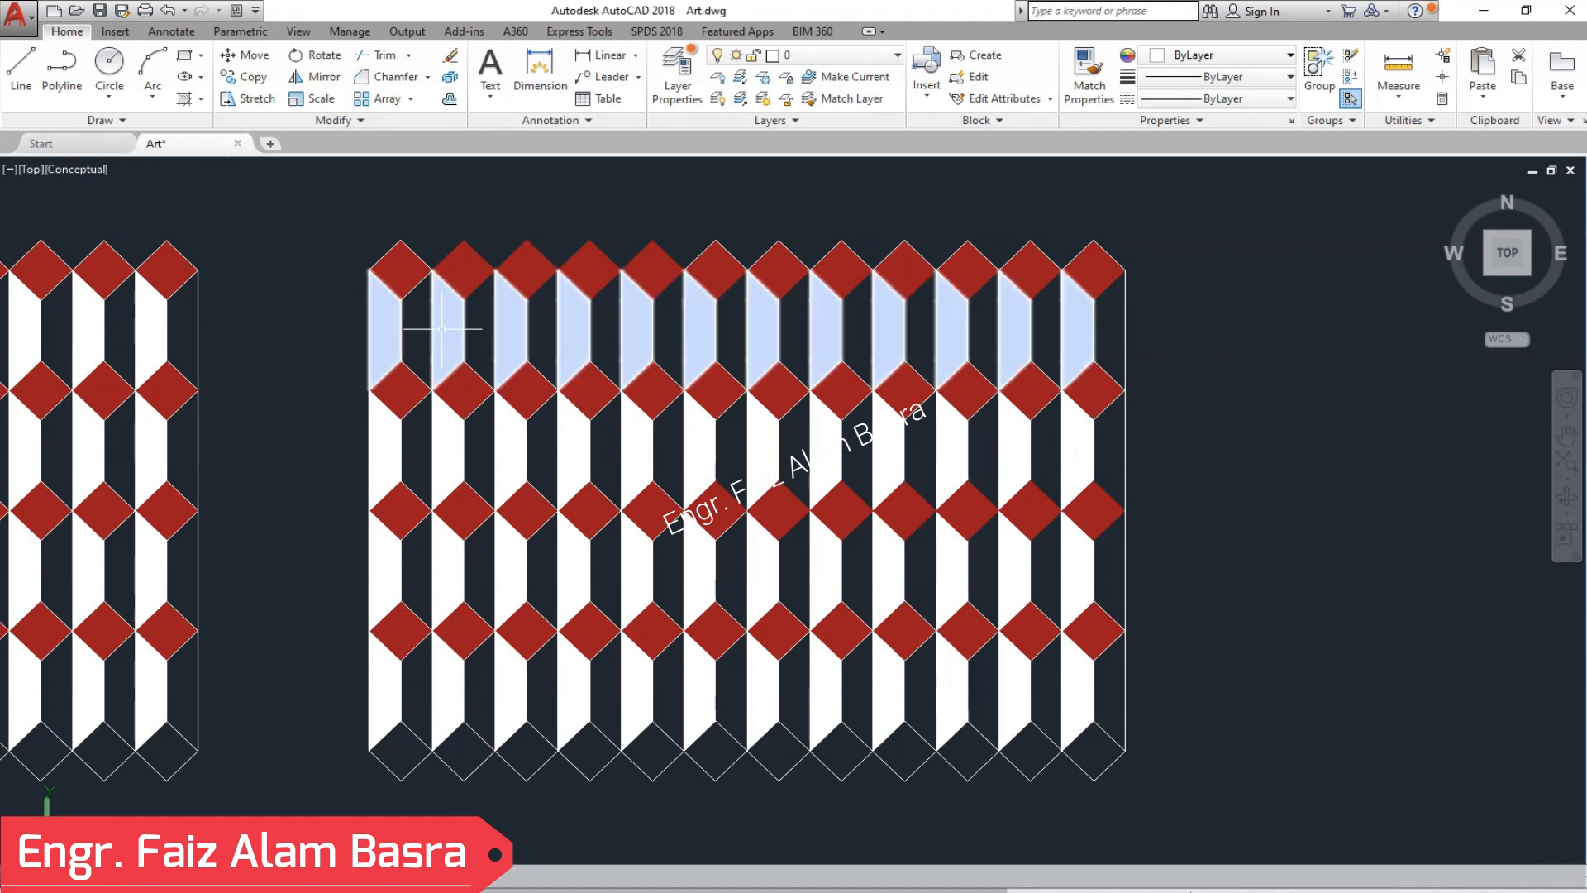
{"action": "left_click", "coordinate": [317, 186]}
{"action": "left_click", "coordinate": [1223, 838]}
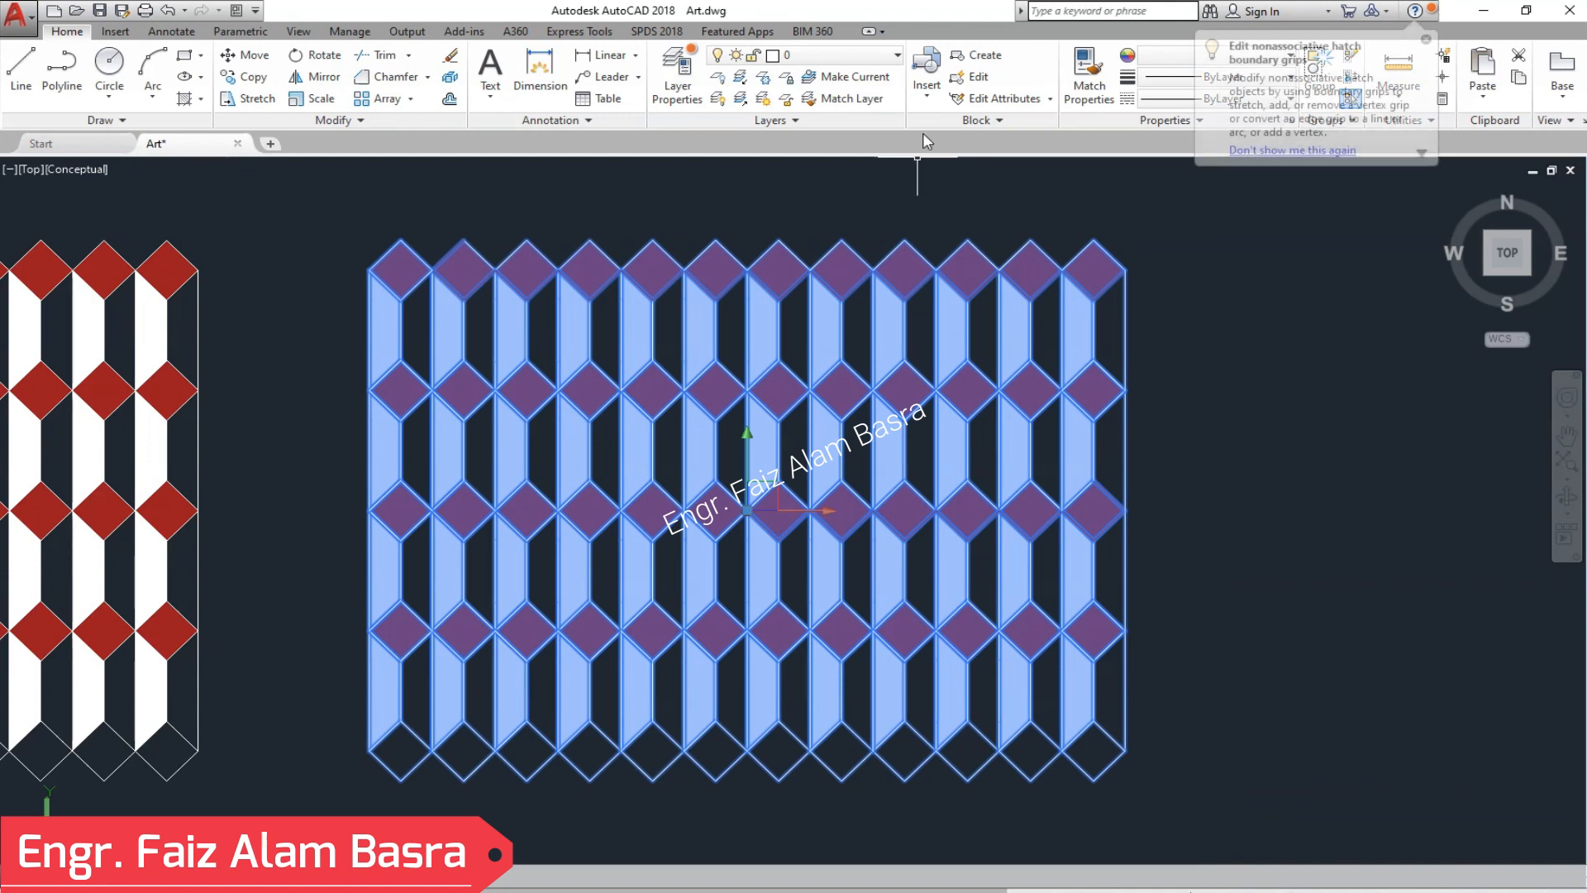
{"action": "left_click", "coordinate": [1166, 54]}
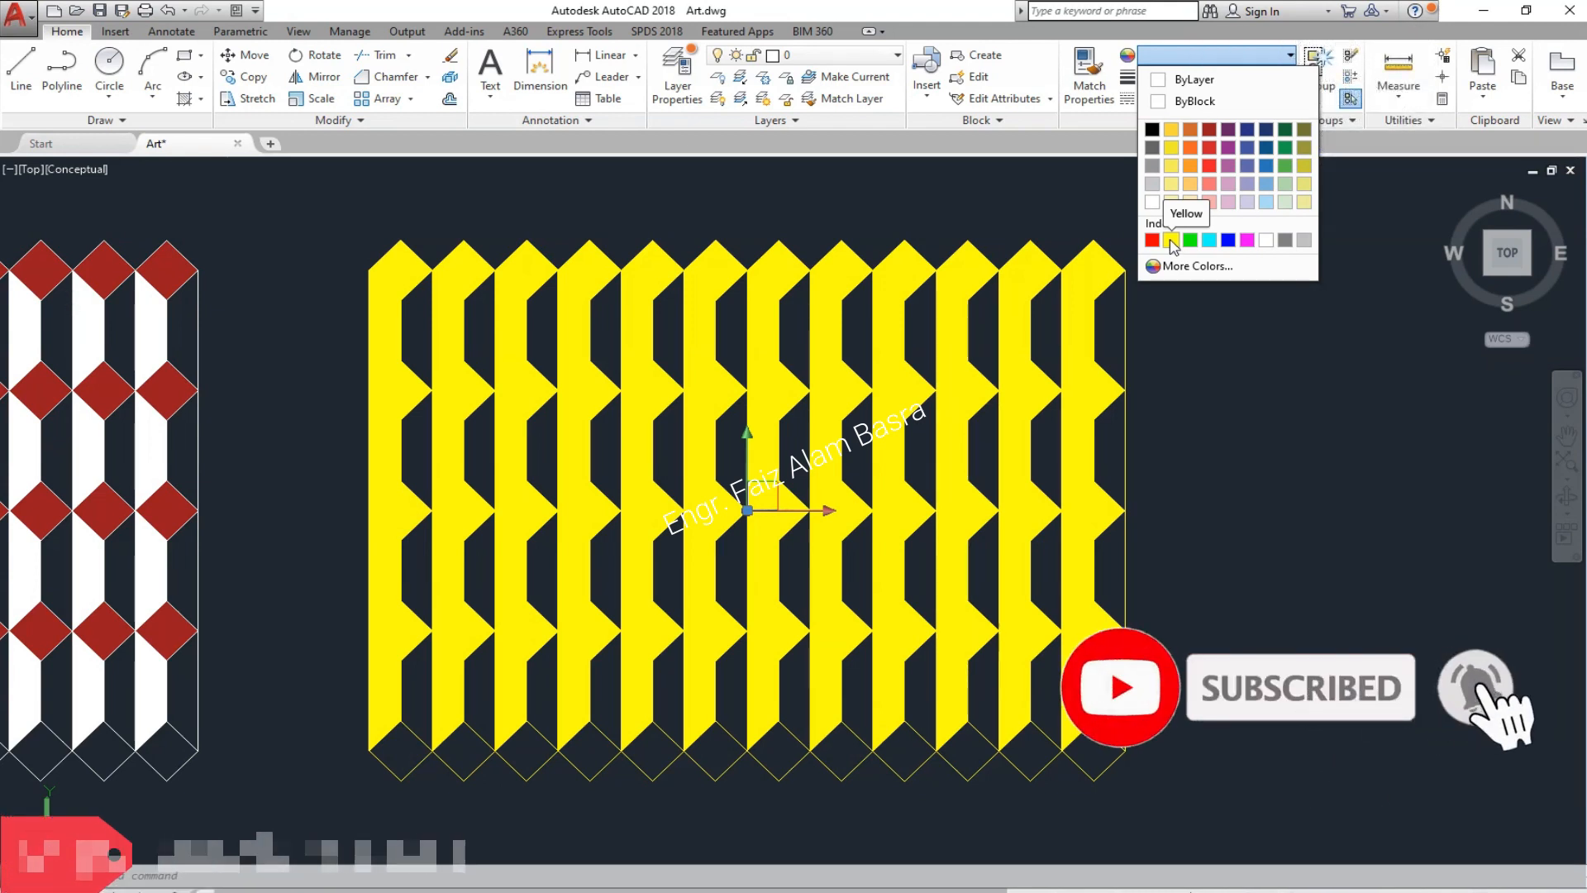
{"action": "left_click", "coordinate": [1170, 240]}
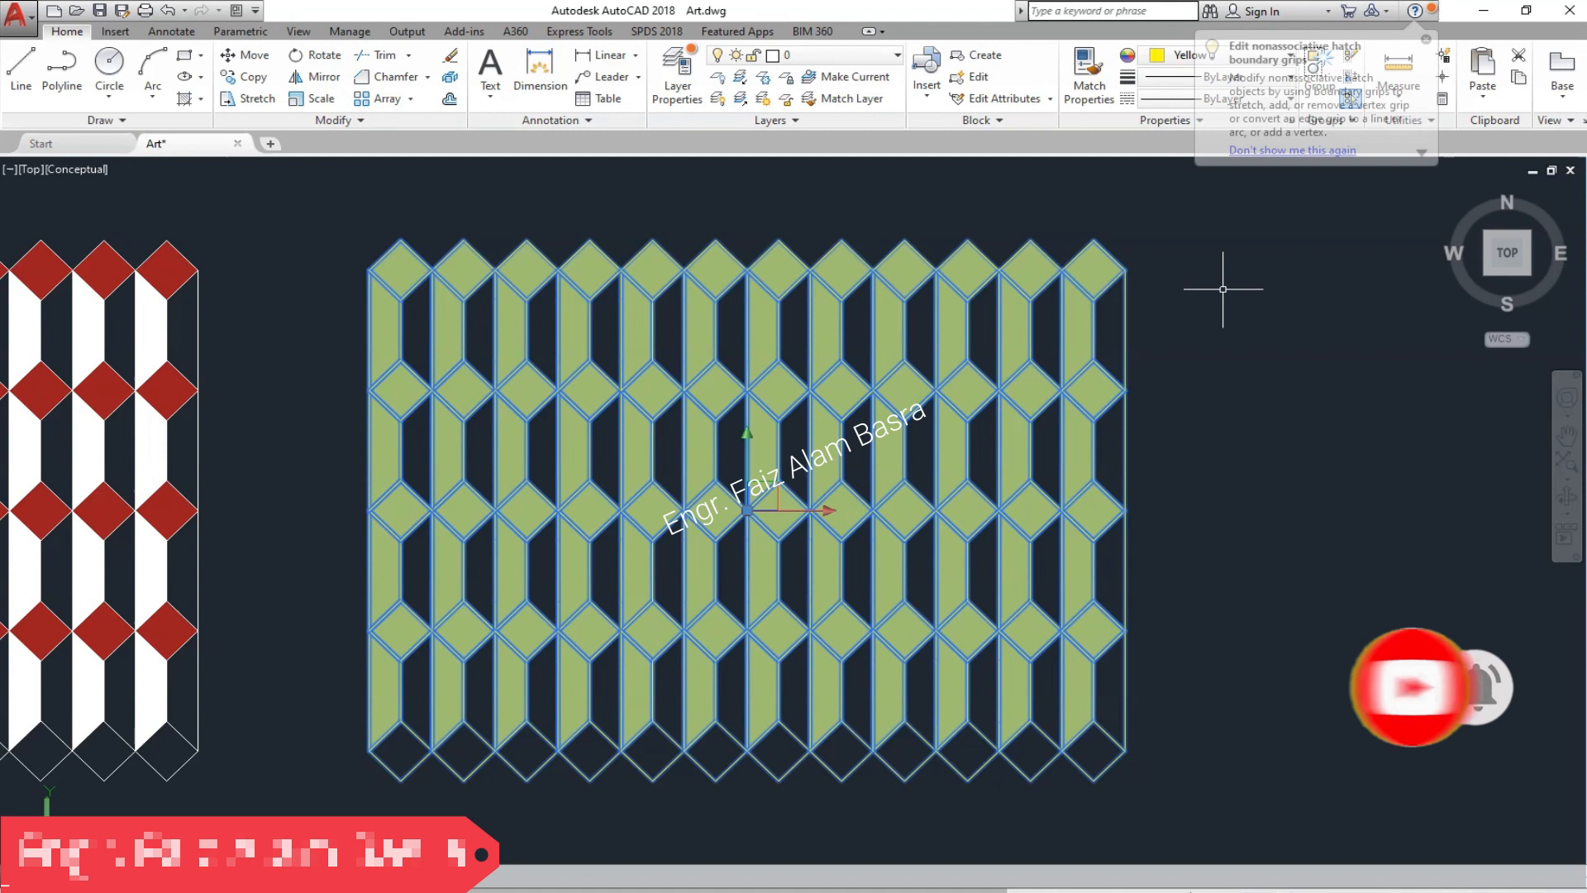
{"action": "key", "text": "Escape"}
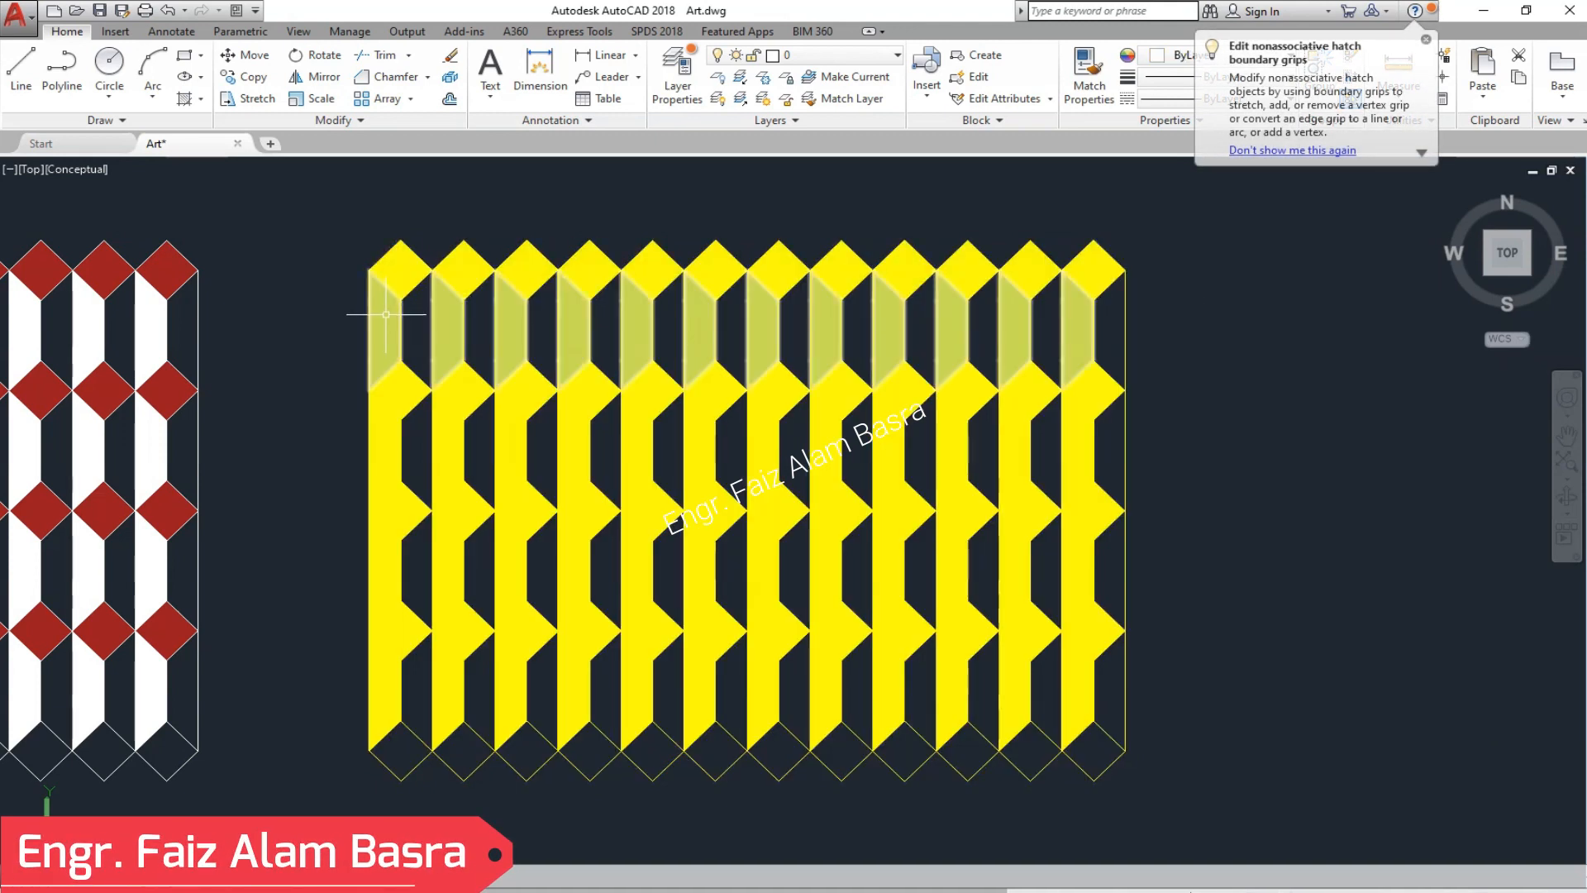
- Change the top row's side-face hatch in the yellow pattern copy to the light pink colour 247,171,174
{"action": "left_click", "coordinate": [389, 325]}
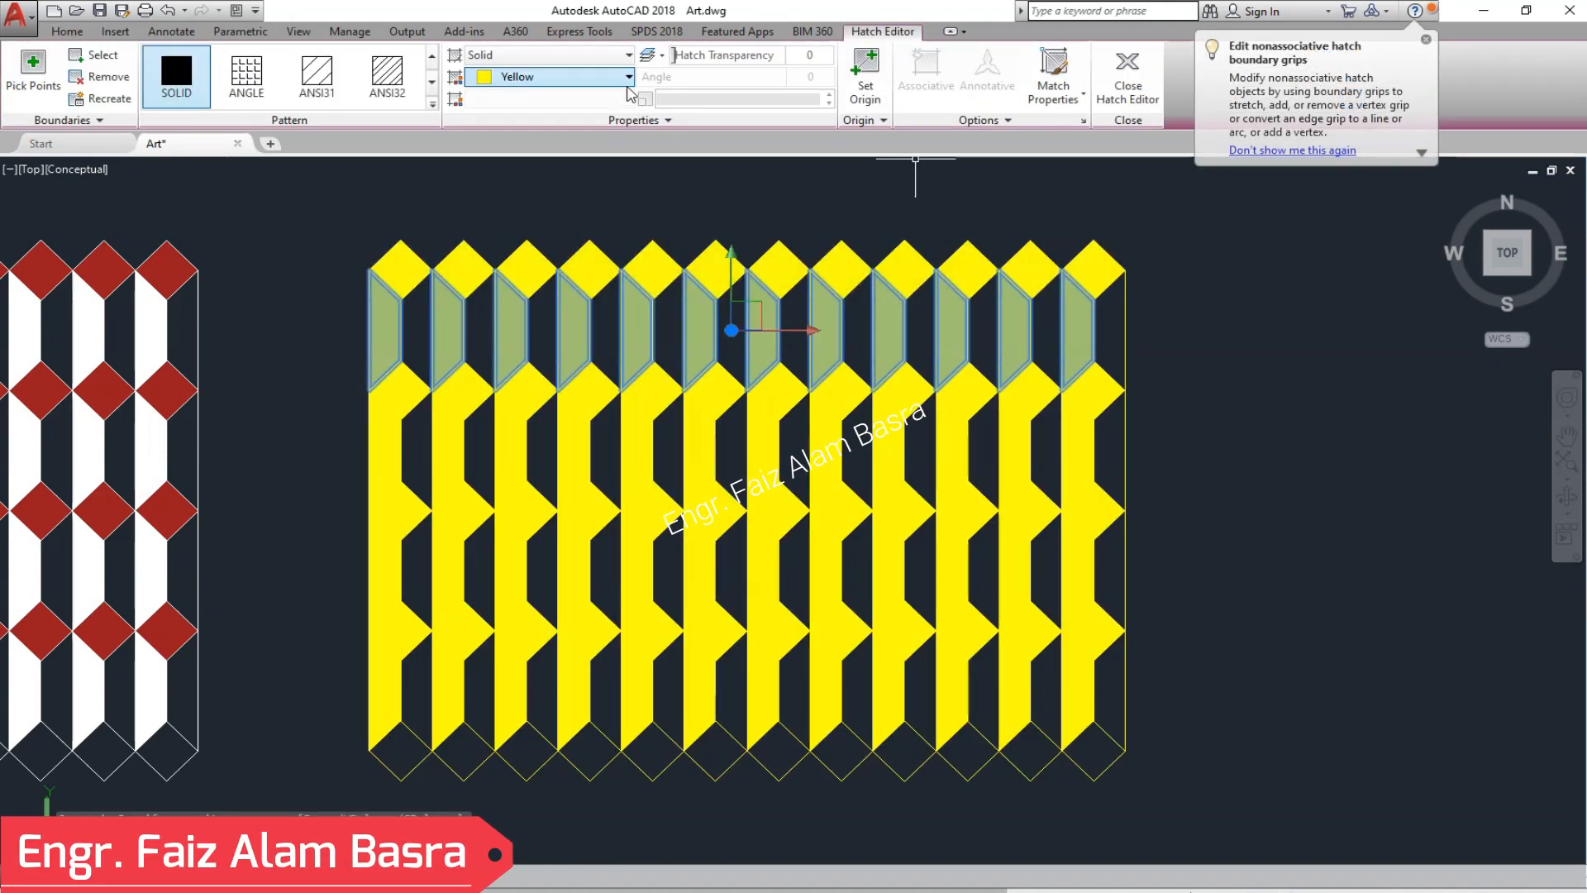
{"action": "left_click", "coordinate": [629, 77]}
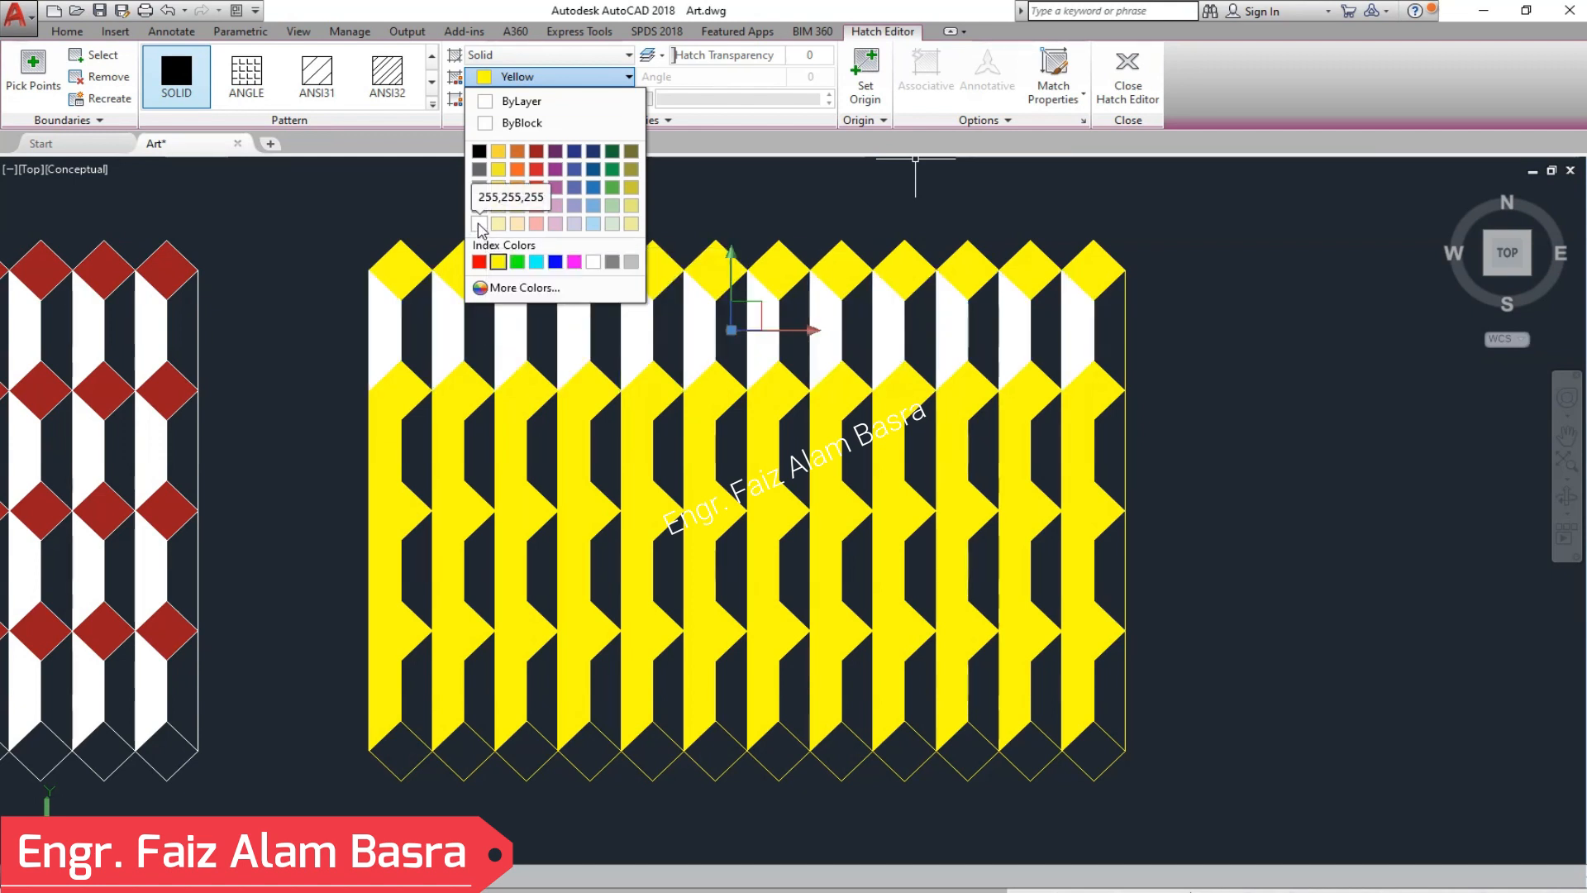
{"action": "left_click", "coordinate": [536, 223]}
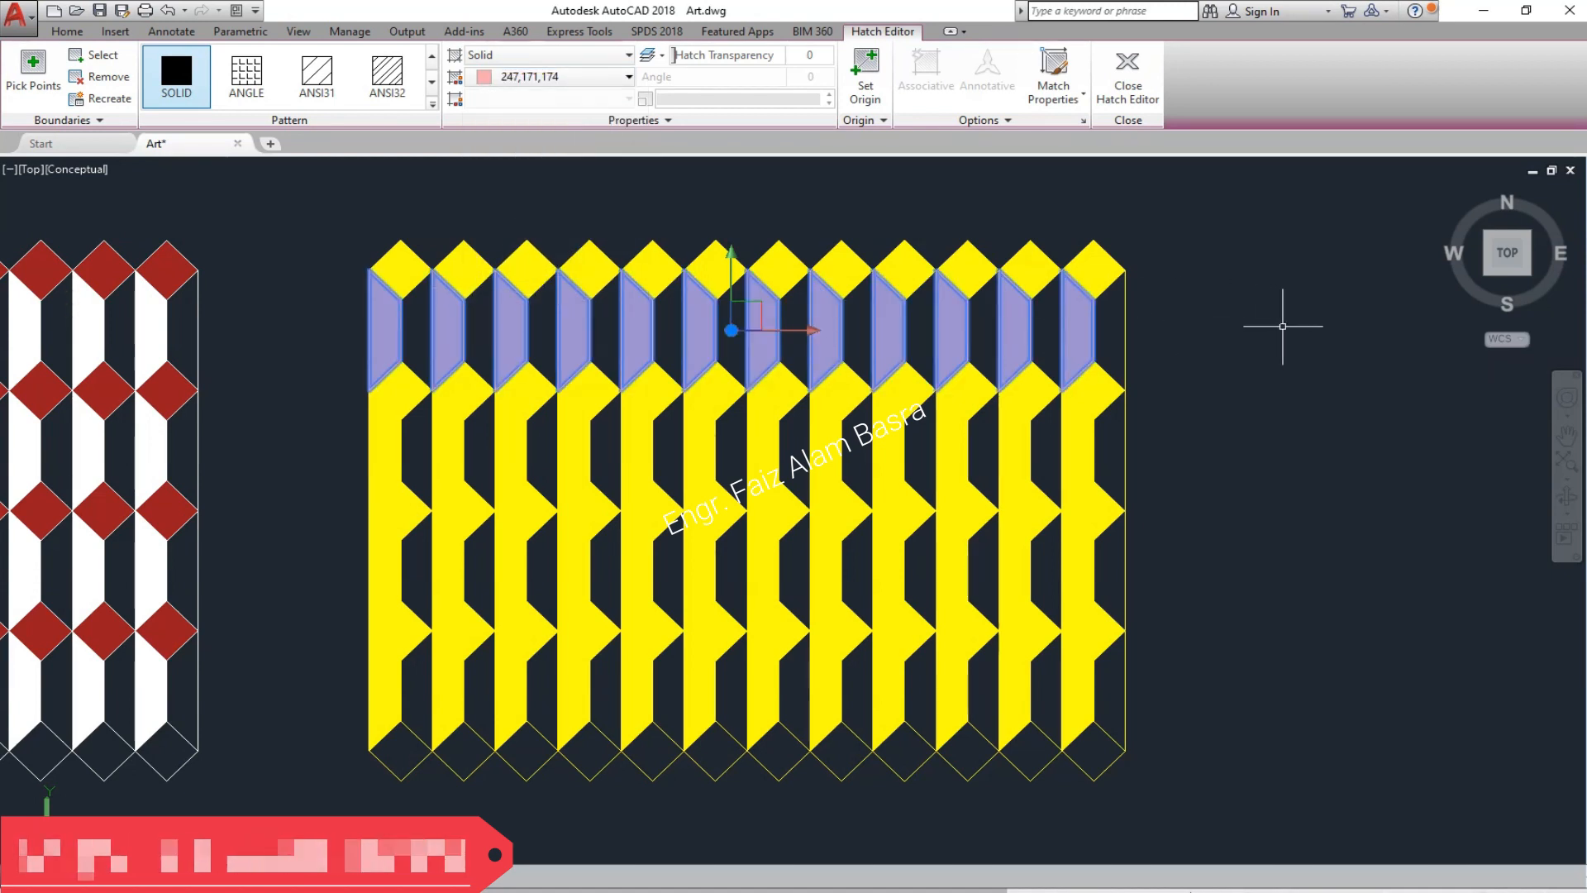
- Match the three lower side-face hatches of the yellow copy to the light pink hatch of its top row
{"action": "key", "text": "Return"}
{"action": "scroll", "coordinate": [1343, 332], "scroll_direction": "down", "scroll_amount": 2}
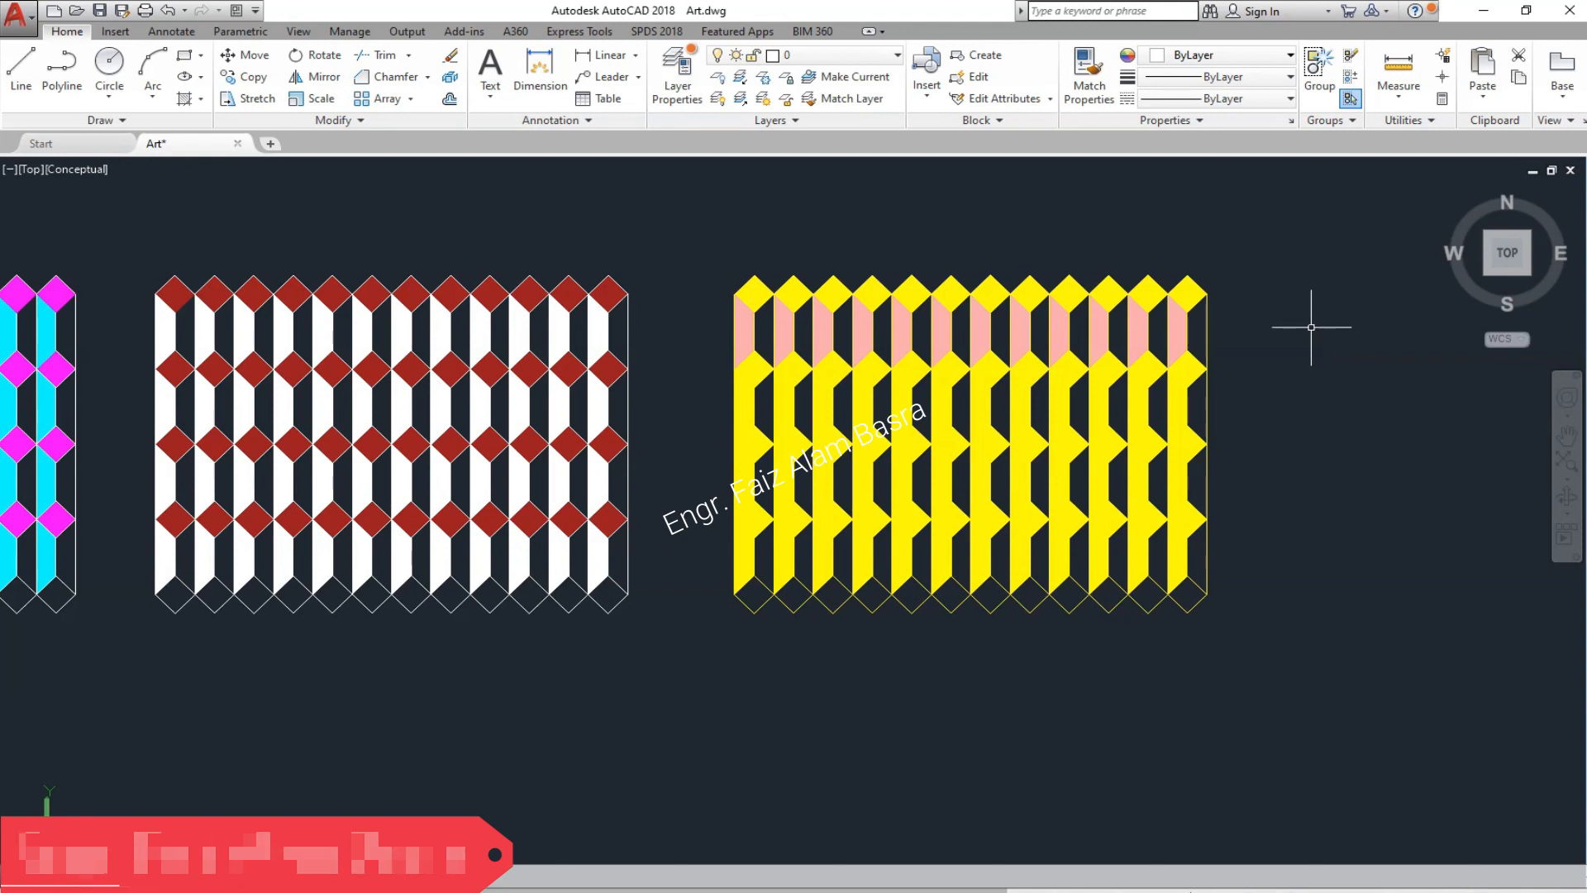
{"action": "scroll", "coordinate": [1316, 338], "scroll_direction": "up", "scroll_amount": 2}
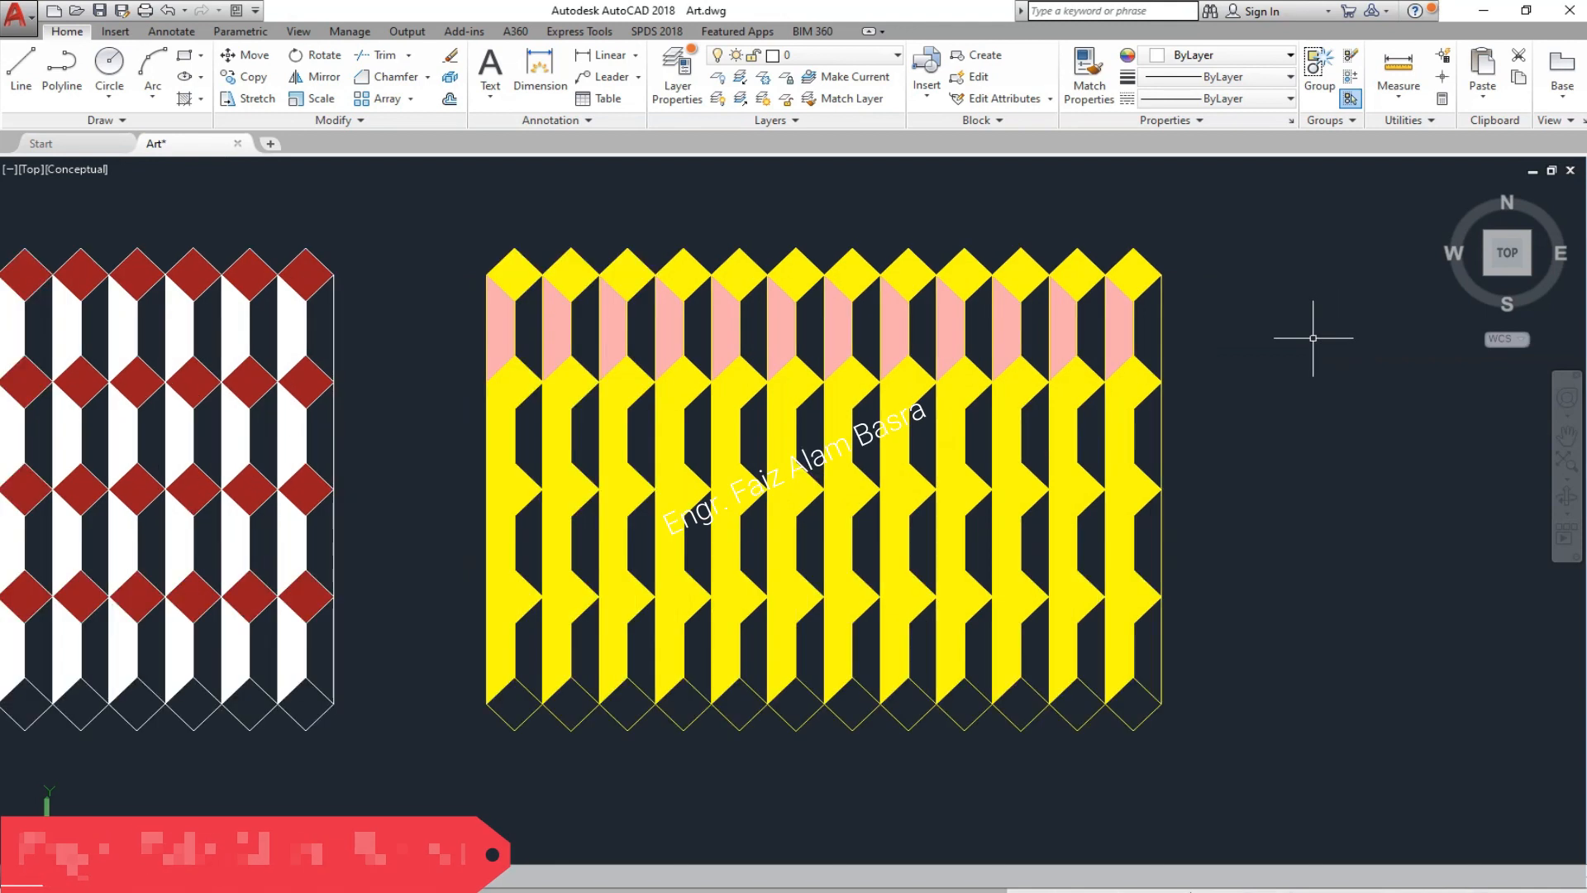
{"action": "left_click", "coordinate": [1089, 74]}
{"action": "left_click", "coordinate": [502, 339]}
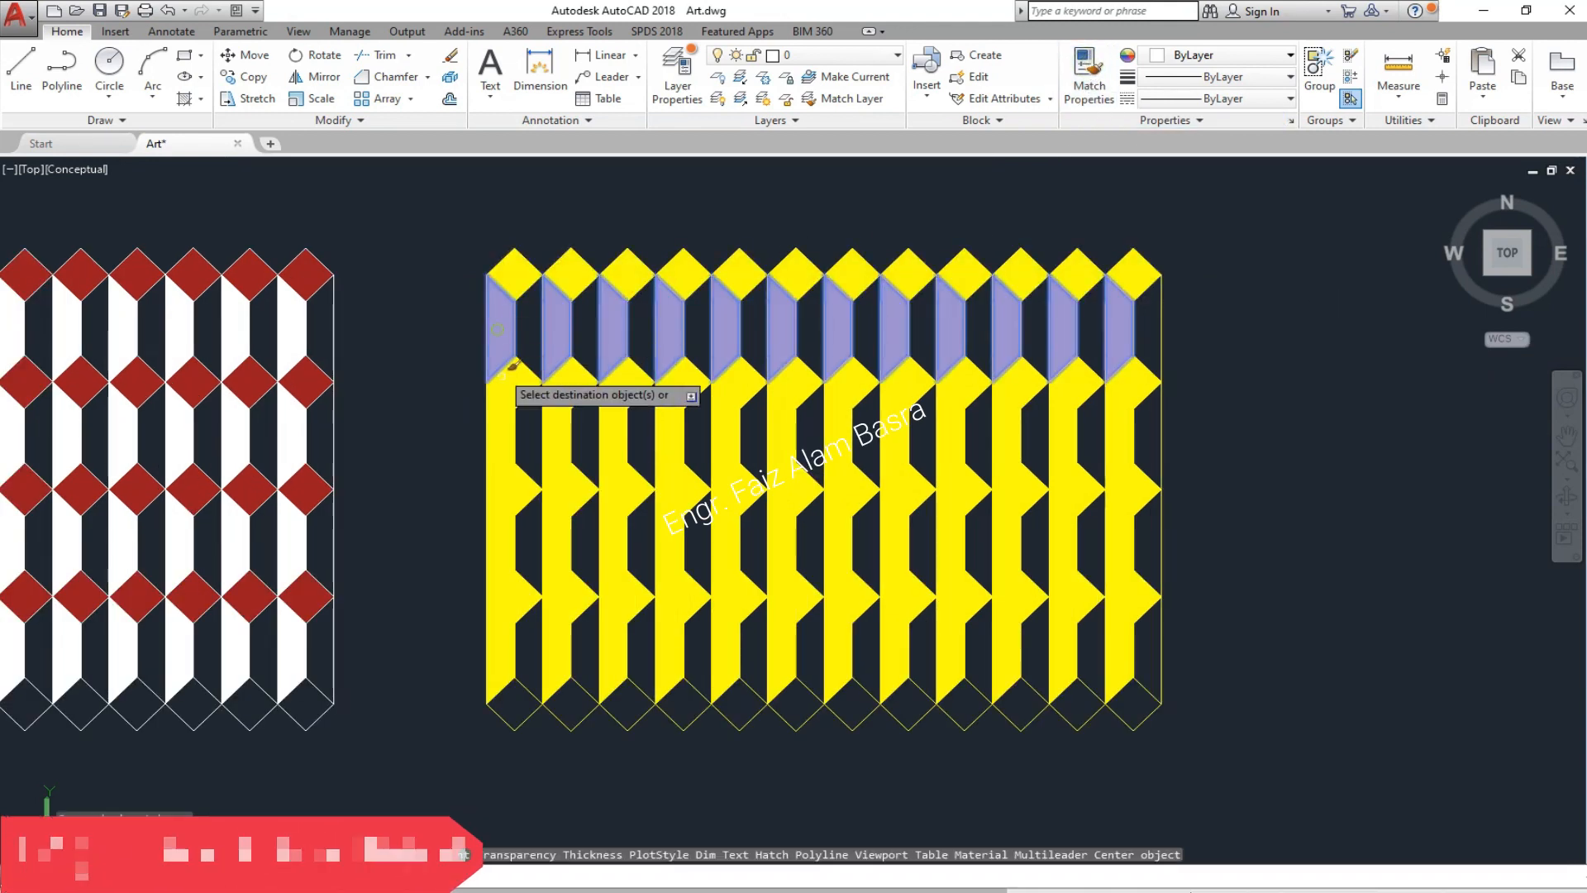
{"action": "left_click", "coordinate": [505, 442]}
{"action": "left_click", "coordinate": [507, 550]}
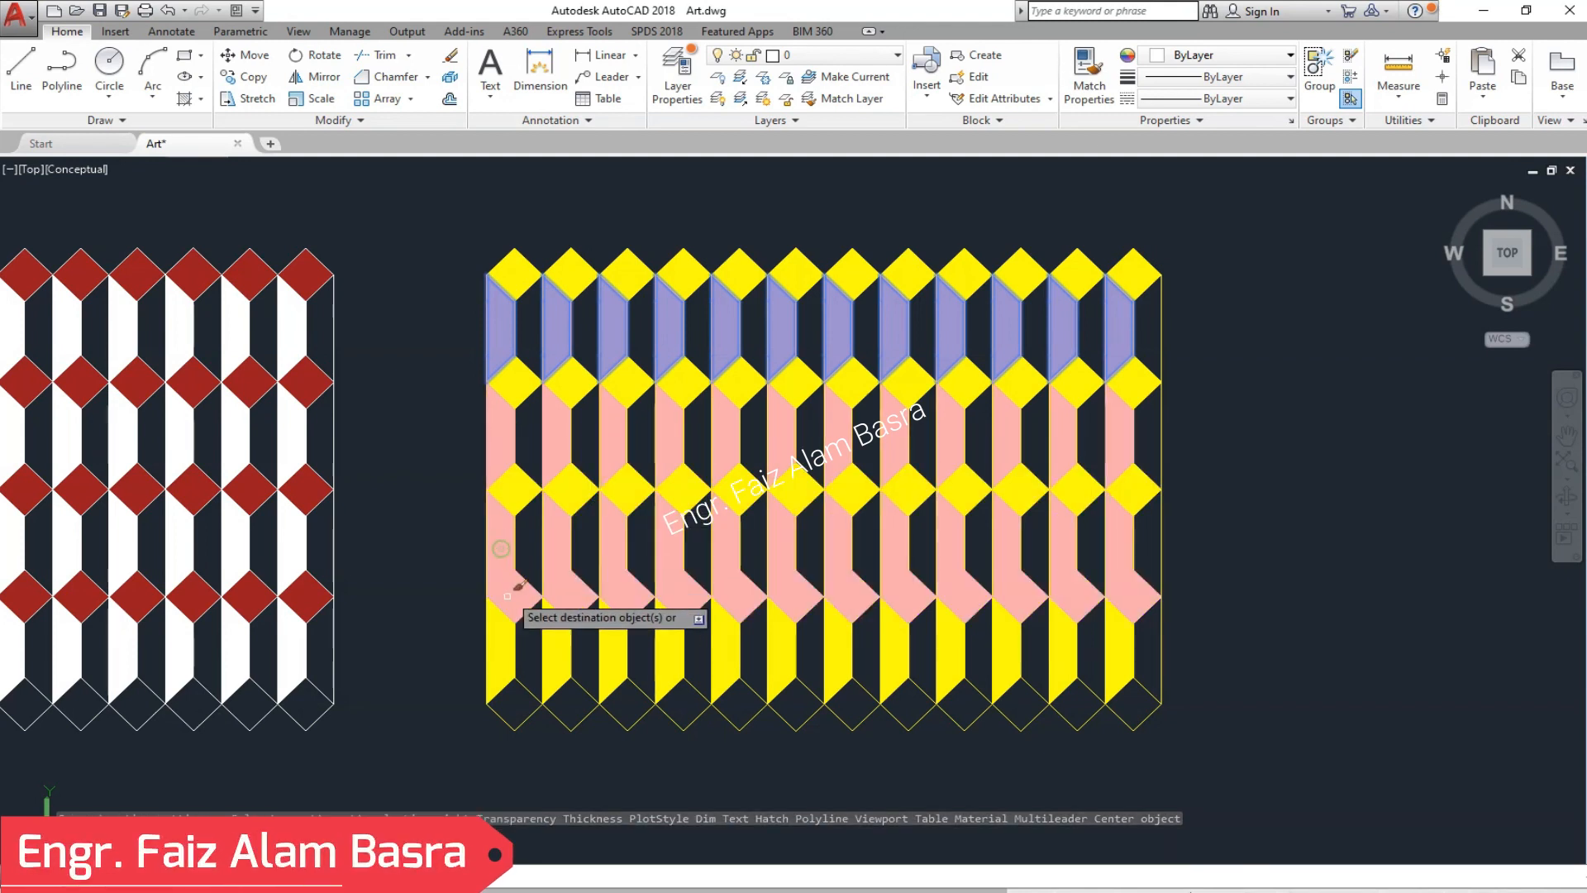
{"action": "left_click", "coordinate": [504, 647]}
{"action": "scroll", "coordinate": [370, 322], "scroll_direction": "down", "scroll_amount": 2}
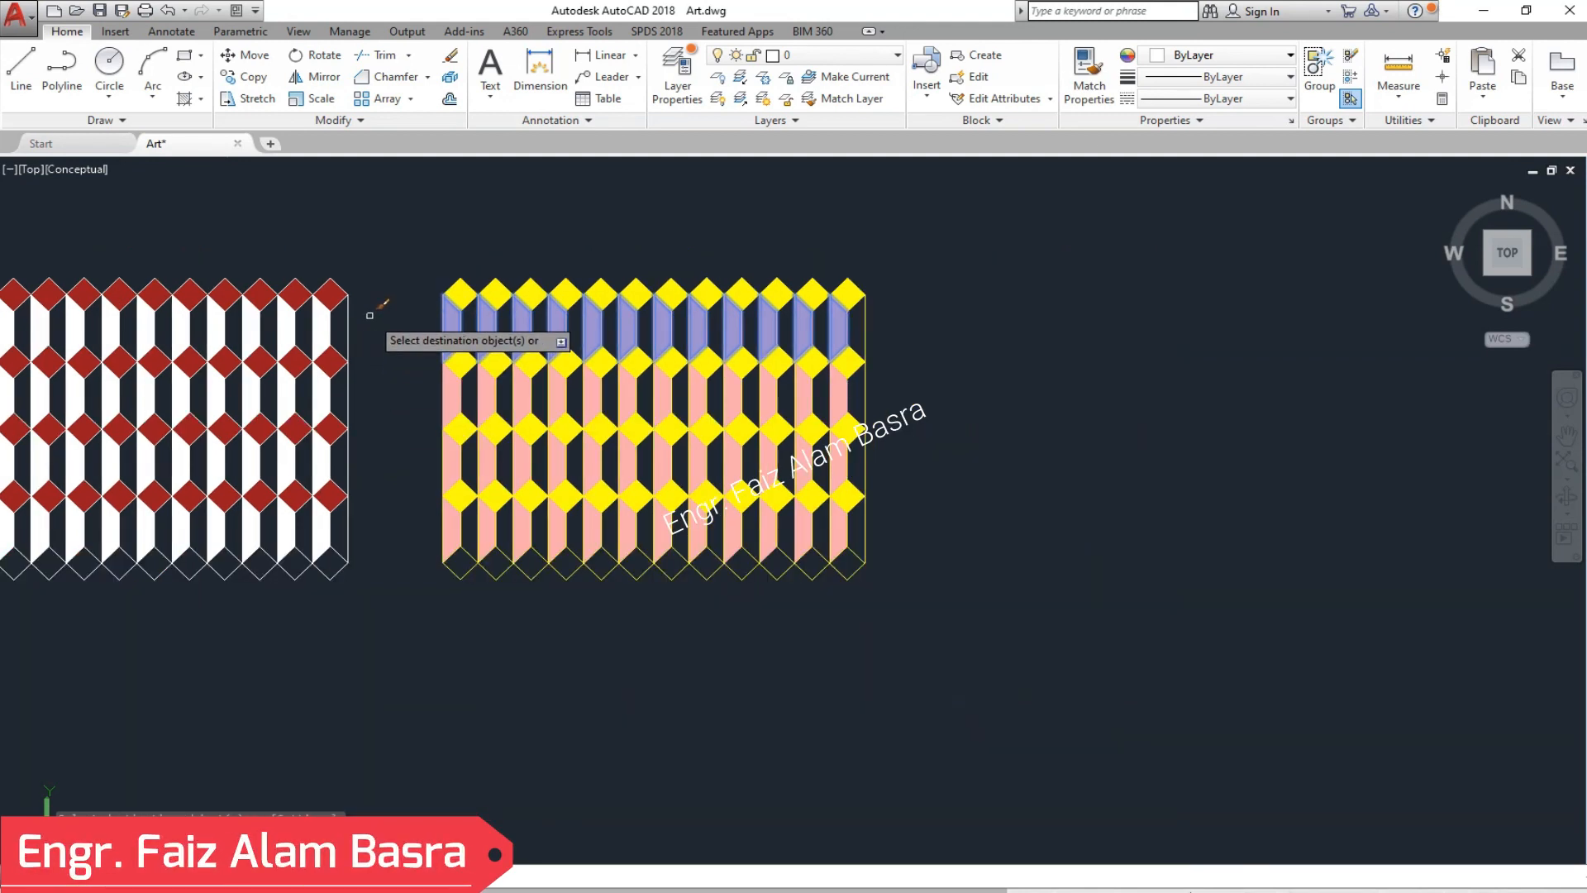
{"action": "right_click", "coordinate": [956, 460]}
{"action": "left_click", "coordinate": [984, 471]}
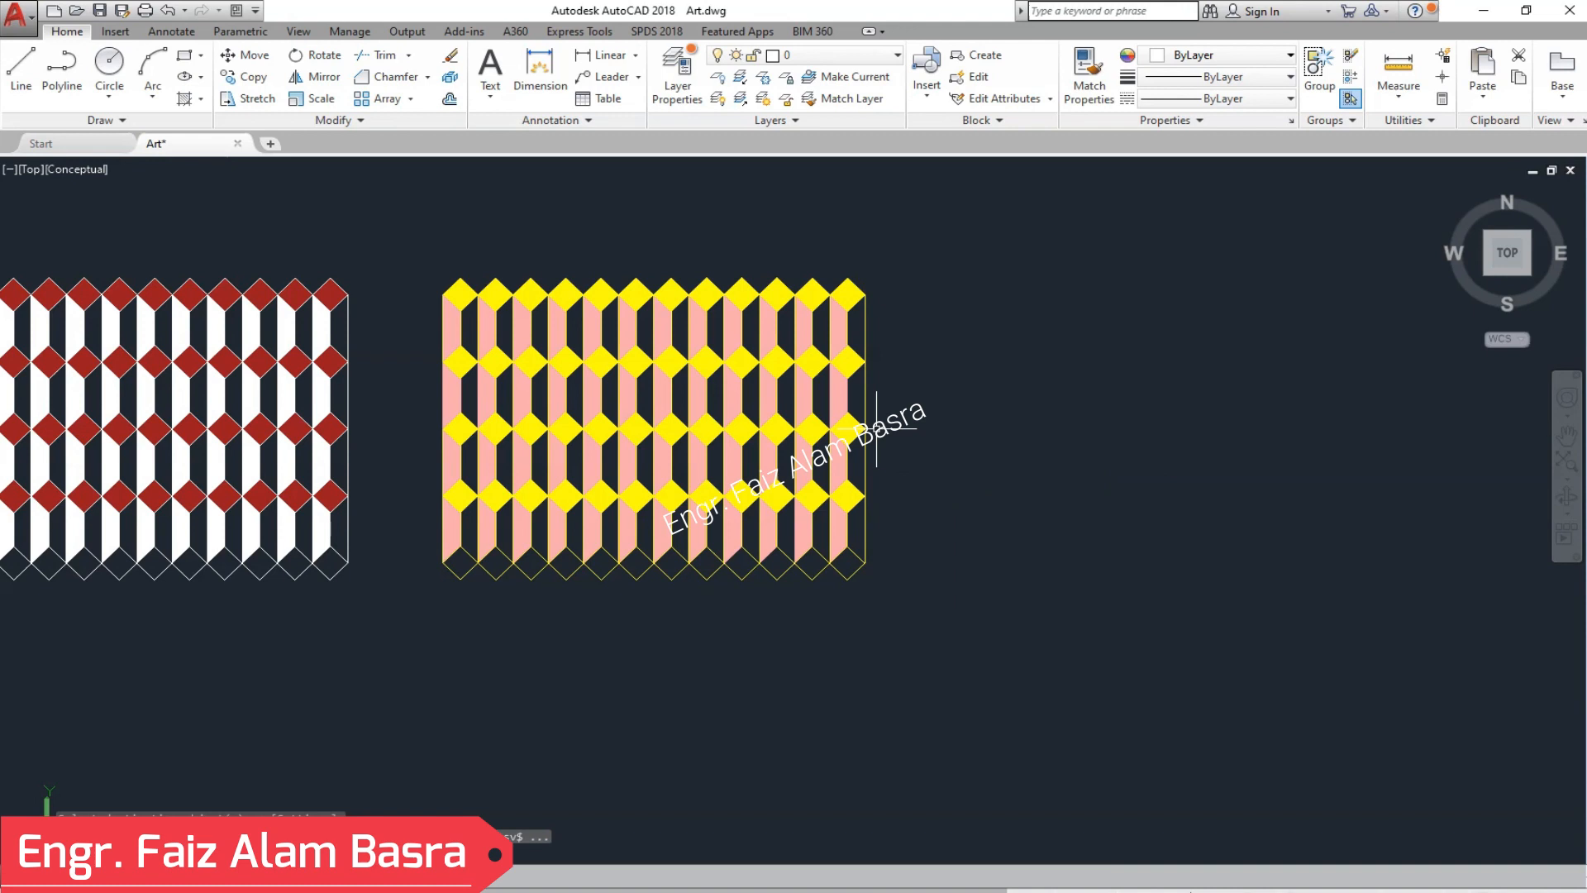
{"action": "scroll", "coordinate": [888, 422], "scroll_direction": "up", "scroll_amount": 2}
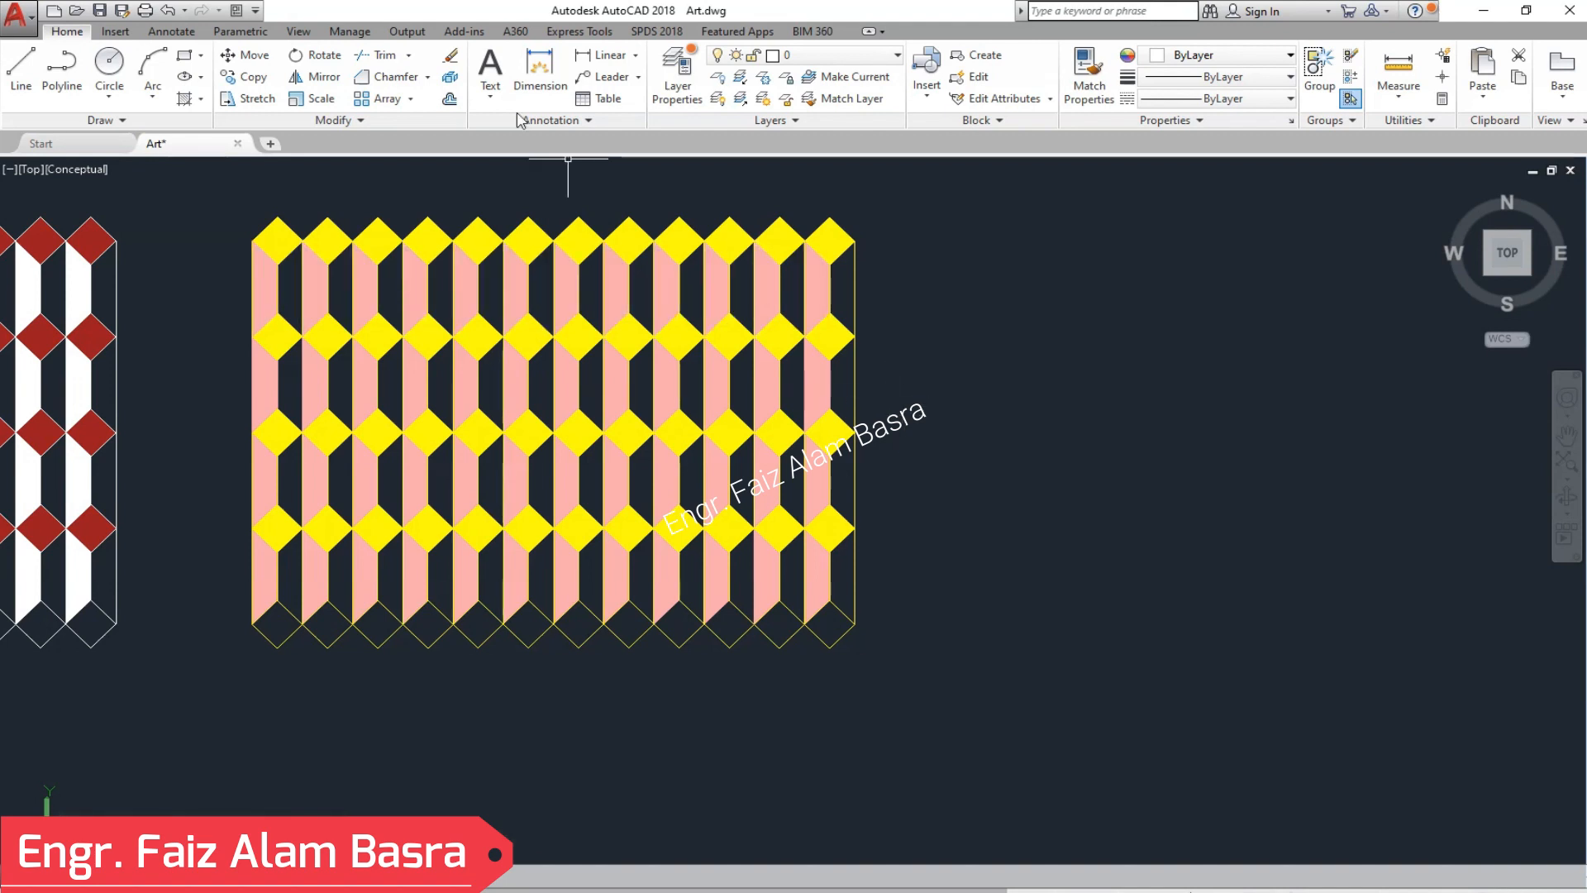
{"action": "left_click", "coordinate": [409, 55]}
{"action": "left_click", "coordinate": [388, 85]}
{"action": "left_click", "coordinate": [966, 777]}
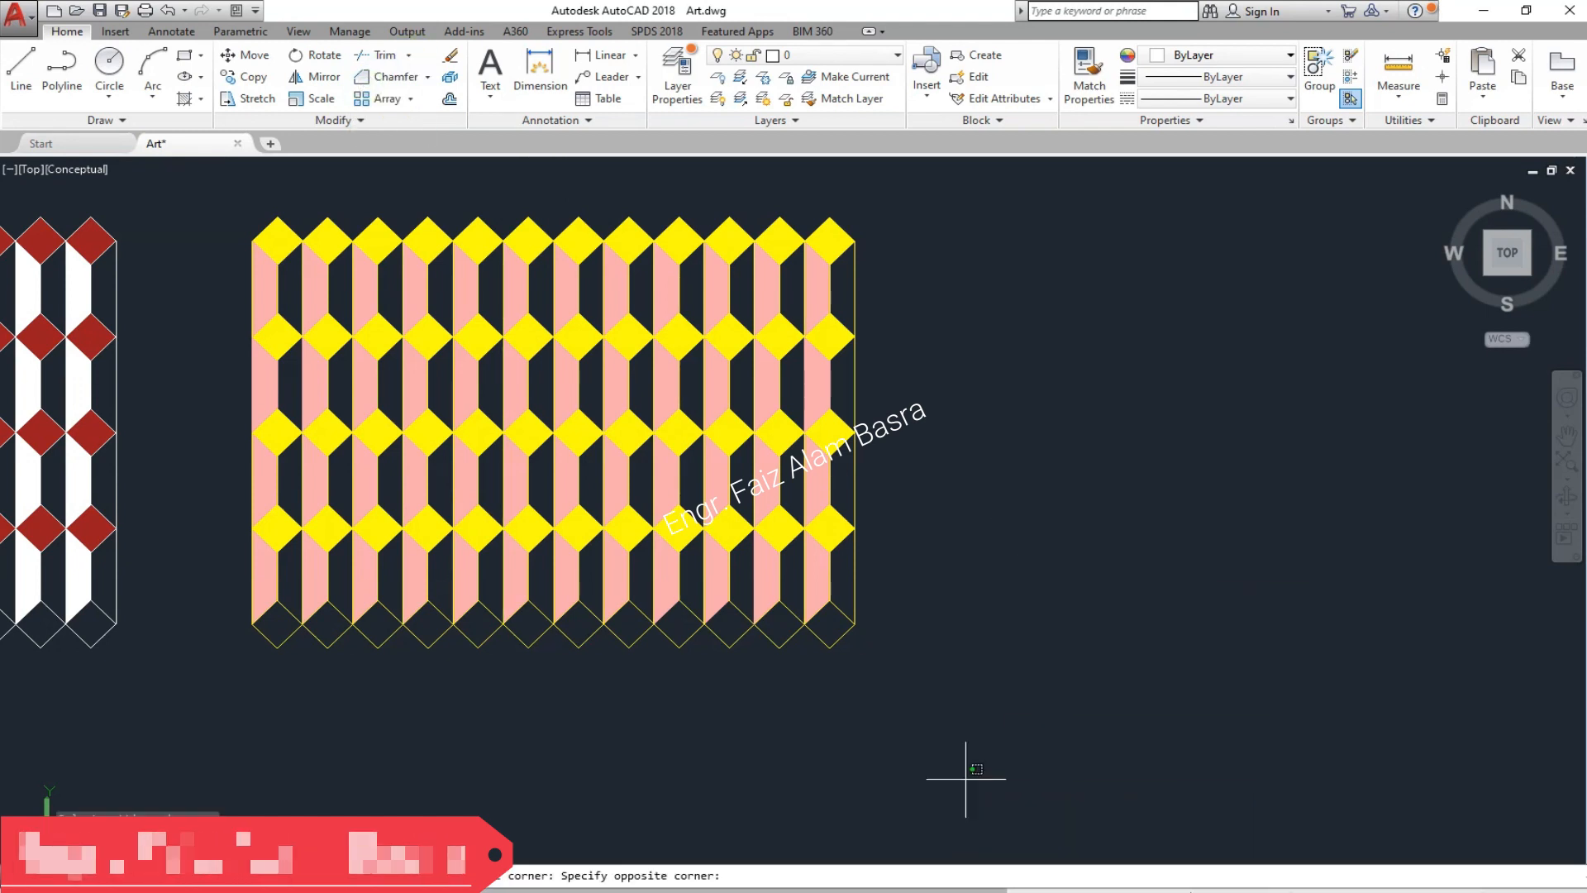
{"action": "left_click", "coordinate": [214, 639]}
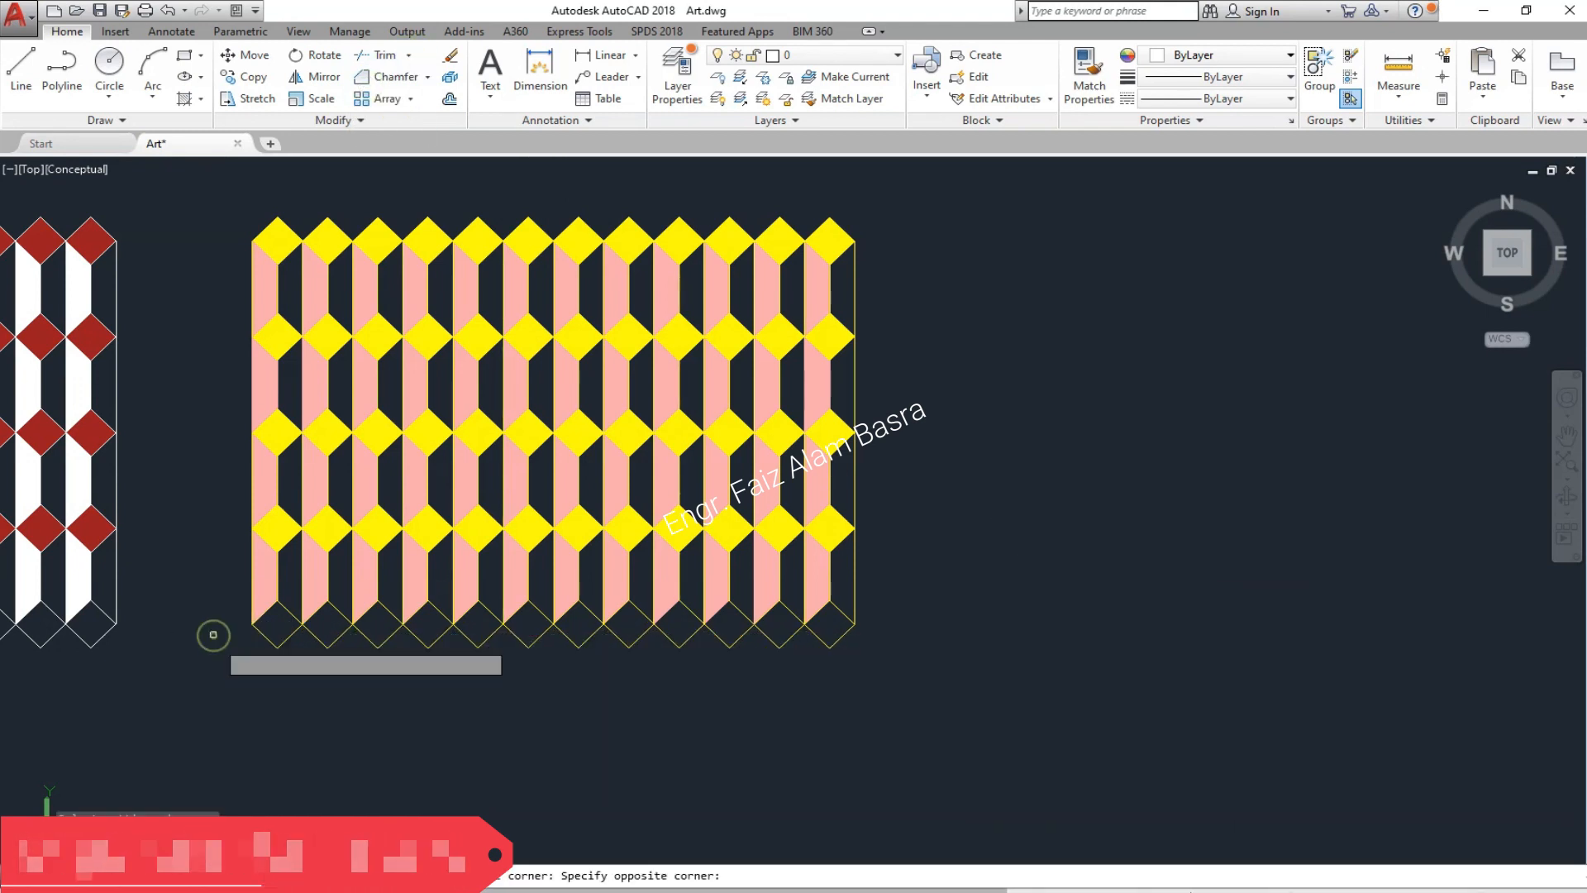
{"action": "right_click", "coordinate": [298, 683]}
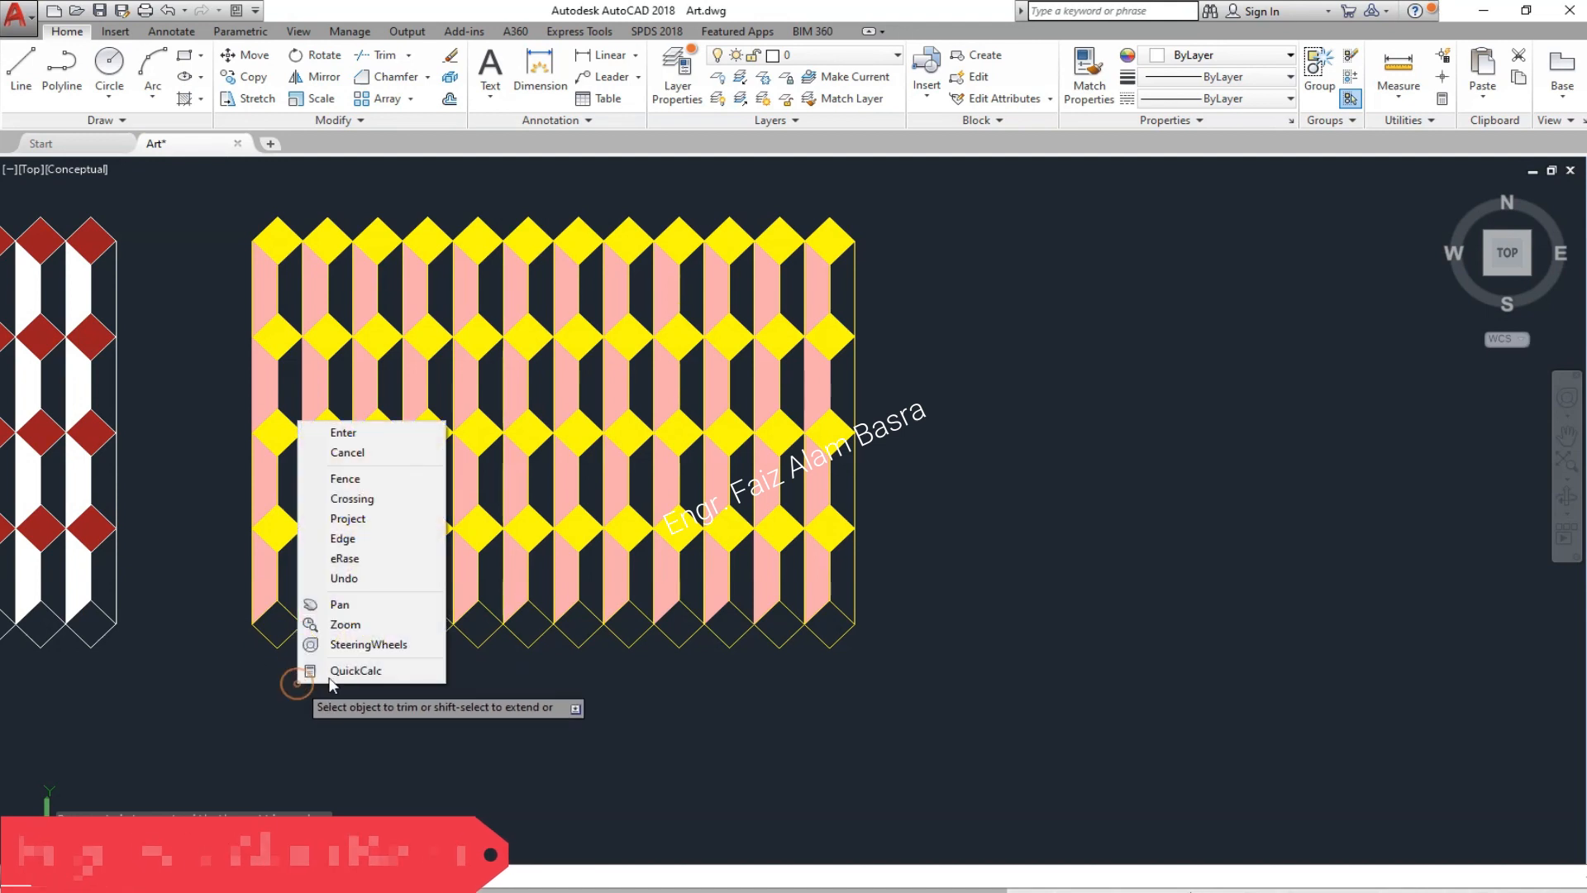
{"action": "left_click", "coordinate": [347, 432]}
- Erase the zigzag outline along the bottom edge of the yellow-and-pink pattern copy
{"action": "left_click", "coordinate": [988, 786]}
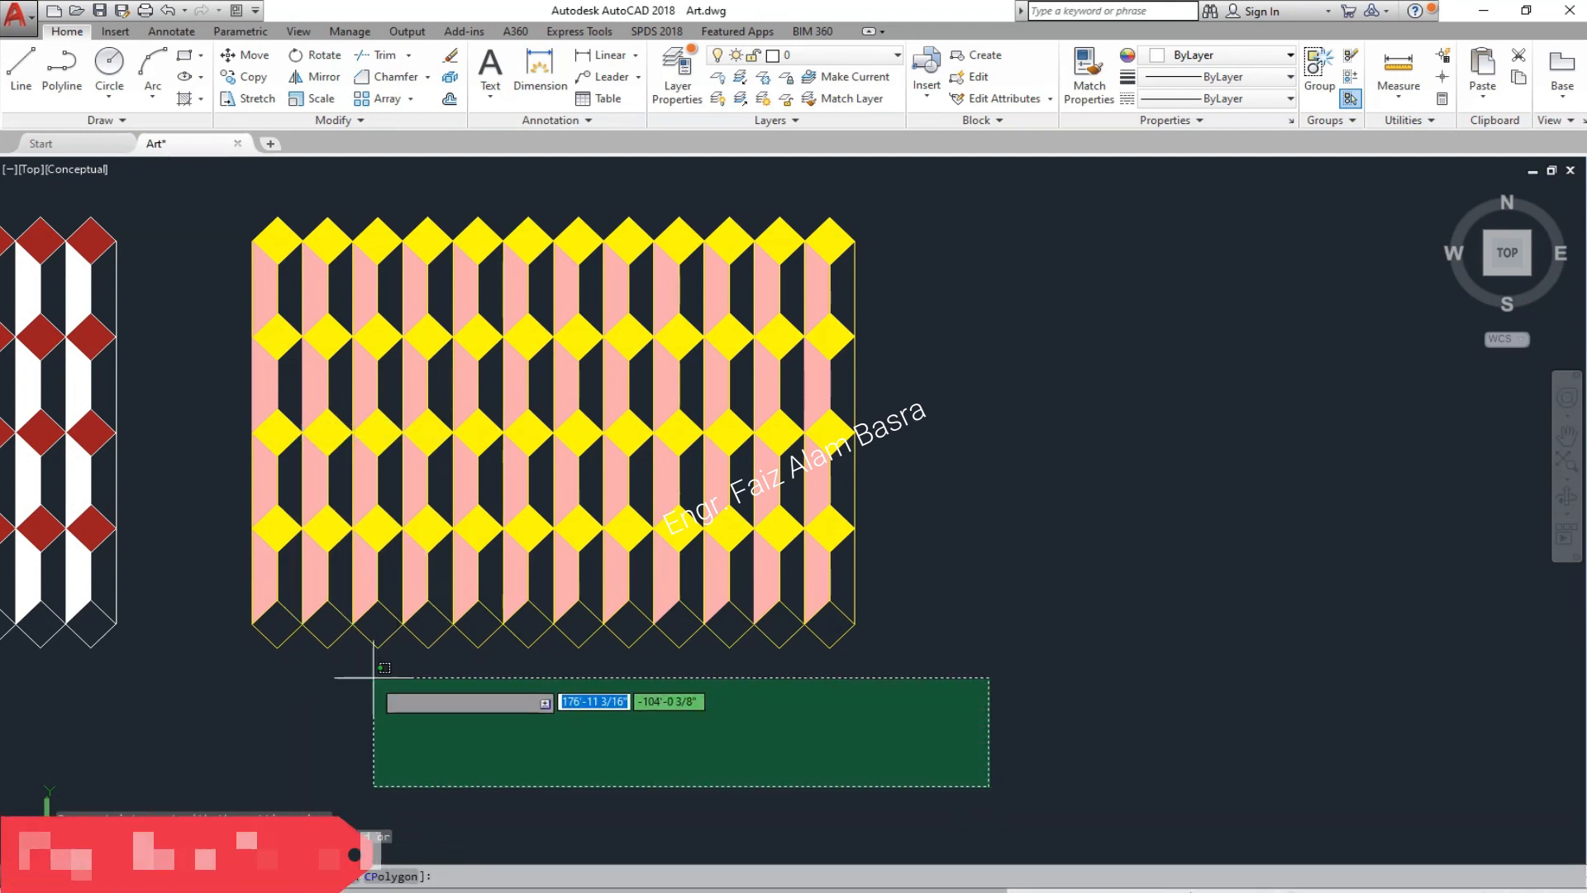
{"action": "left_click", "coordinate": [245, 643]}
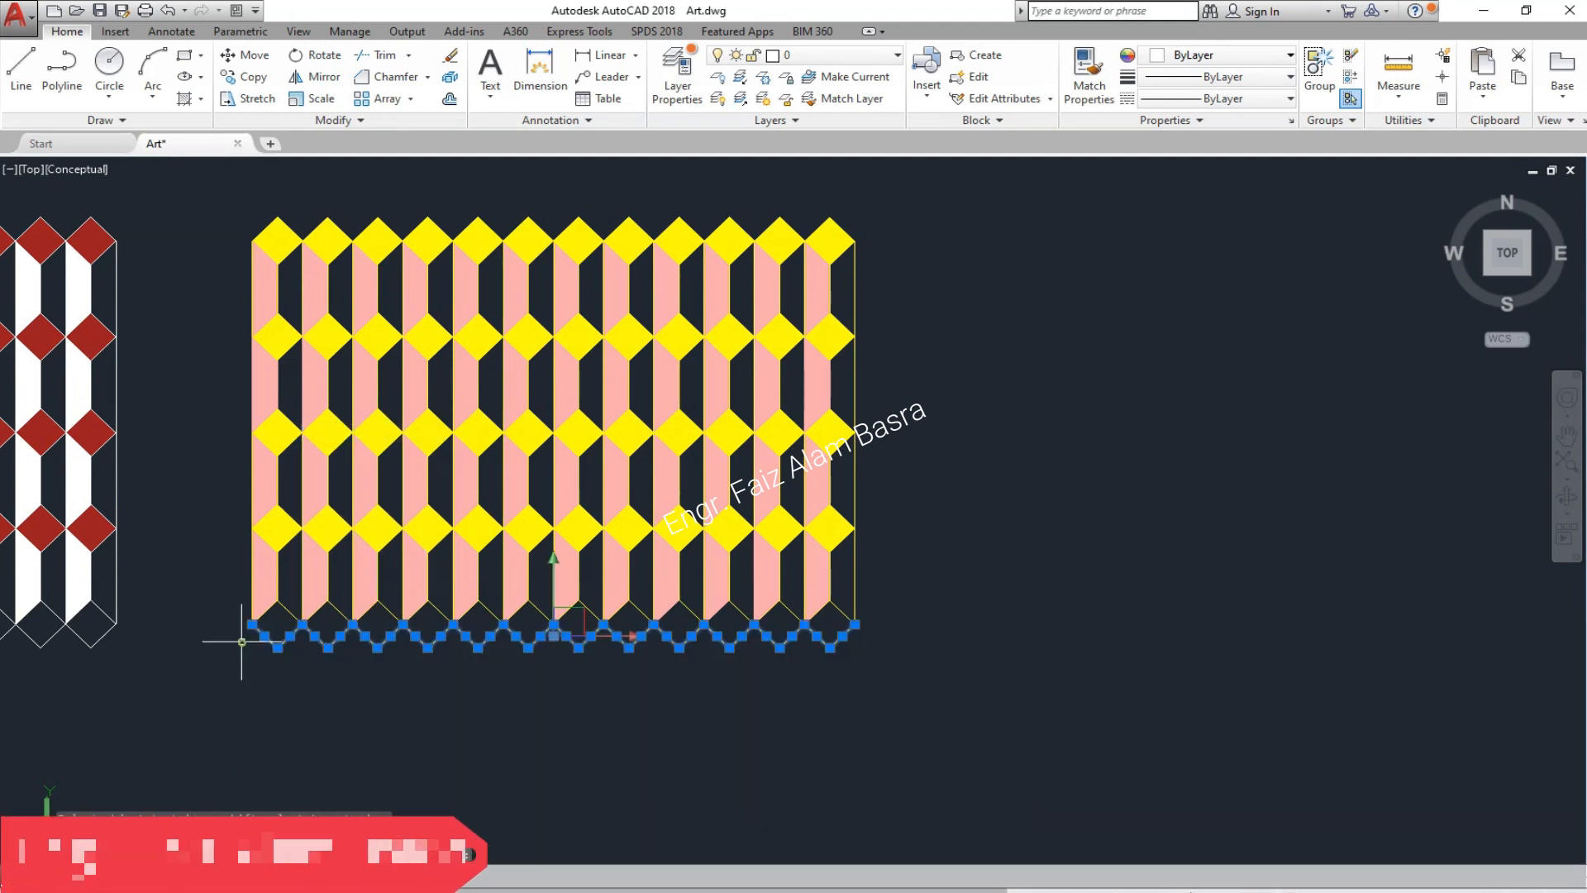
{"action": "left_click", "coordinate": [451, 56]}
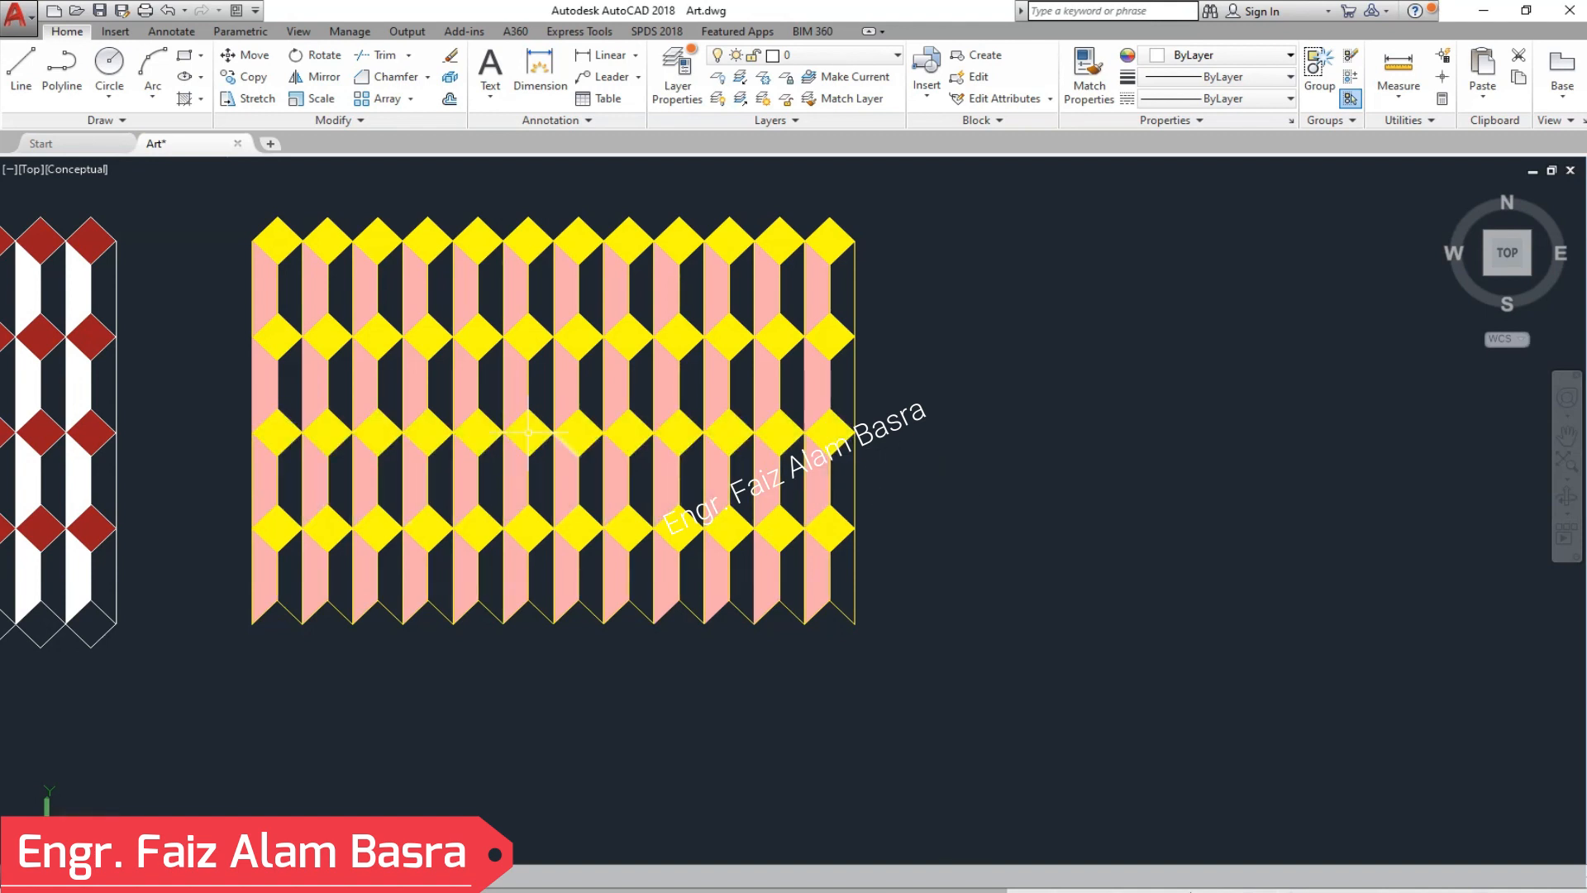
- Copy the entire yellow-and-pink pattern horizontally about 30' to its right
{"action": "left_click", "coordinate": [245, 77]}
{"action": "left_click_drag", "start_coordinate": [946, 734], "coordinate": [215, 186]}
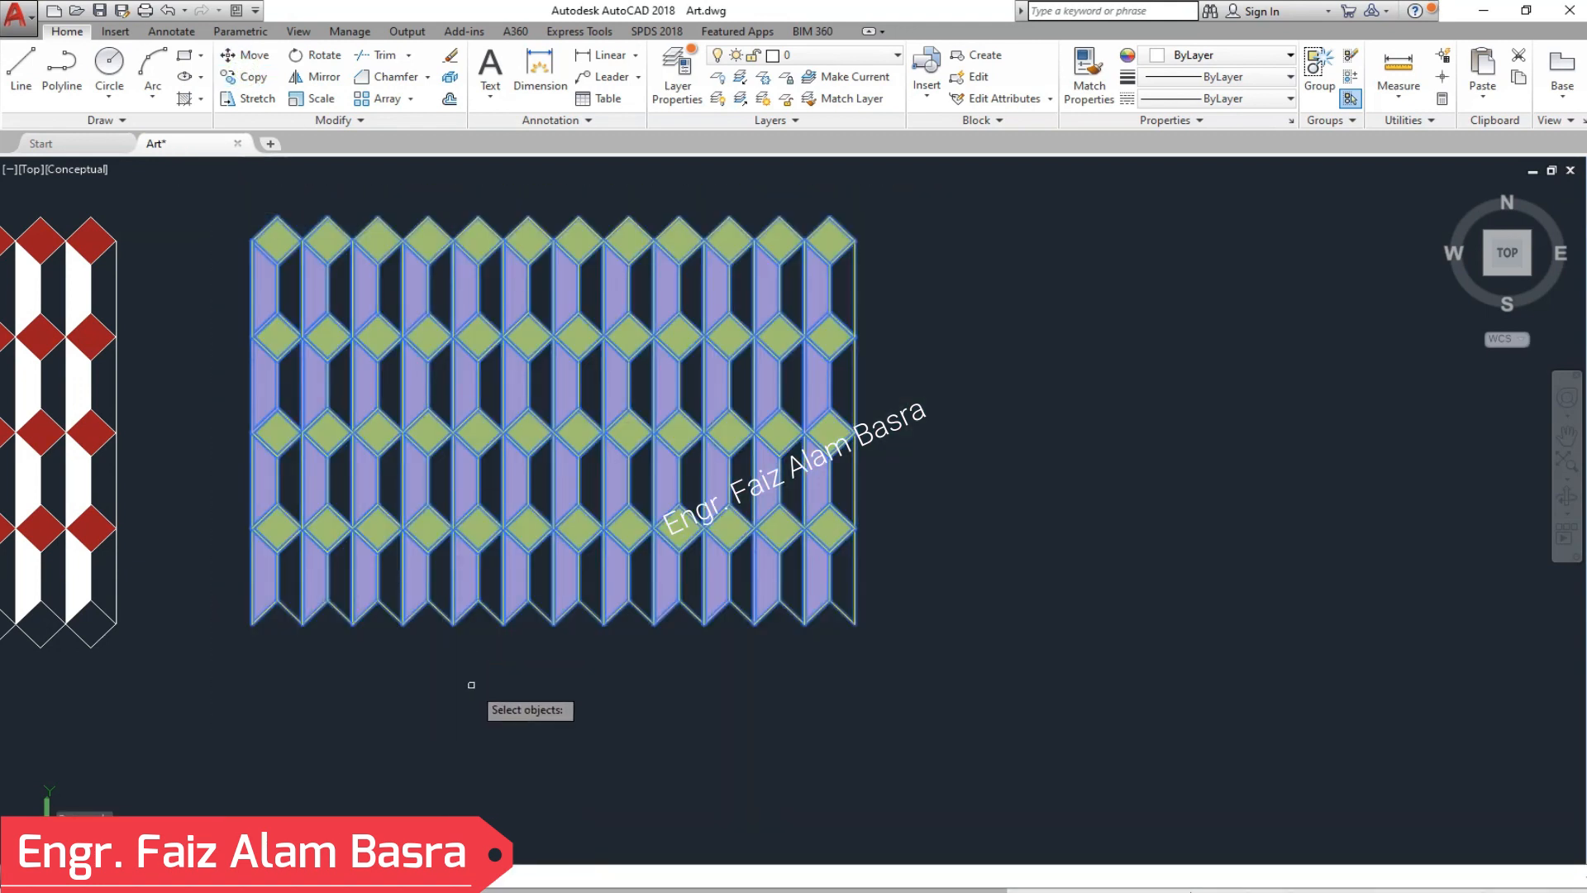
{"action": "scroll", "coordinate": [811, 676], "scroll_direction": "up", "scroll_amount": 1}
{"action": "scroll", "coordinate": [800, 669], "scroll_direction": "down", "scroll_amount": 1}
{"action": "scroll", "coordinate": [507, 358], "scroll_direction": "up", "scroll_amount": 2}
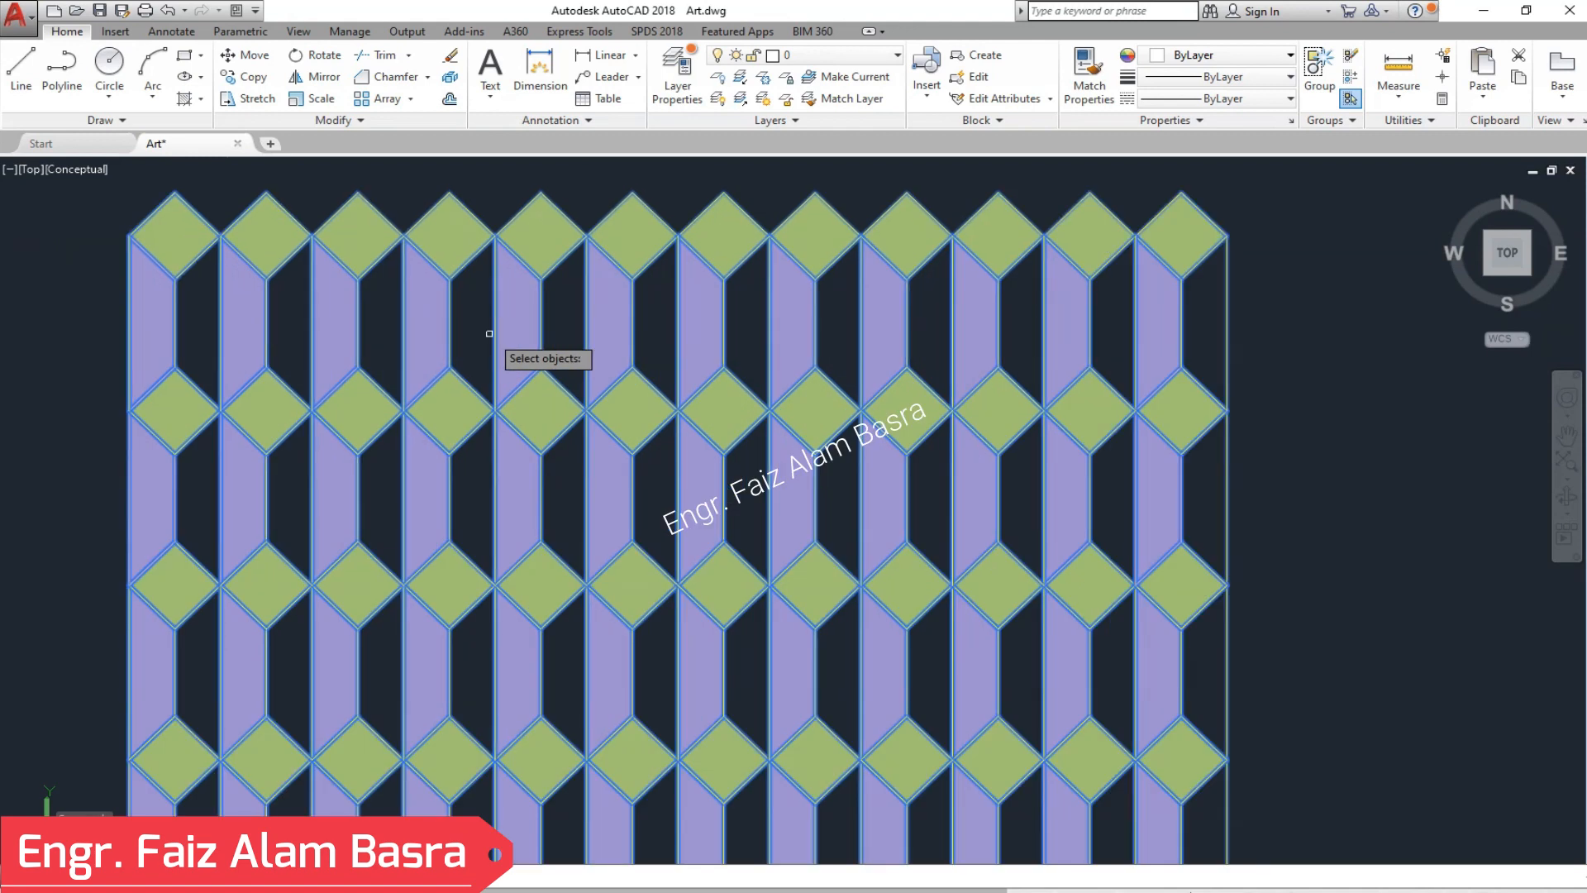
{"action": "scroll", "coordinate": [1034, 595], "scroll_direction": "down", "scroll_amount": 2}
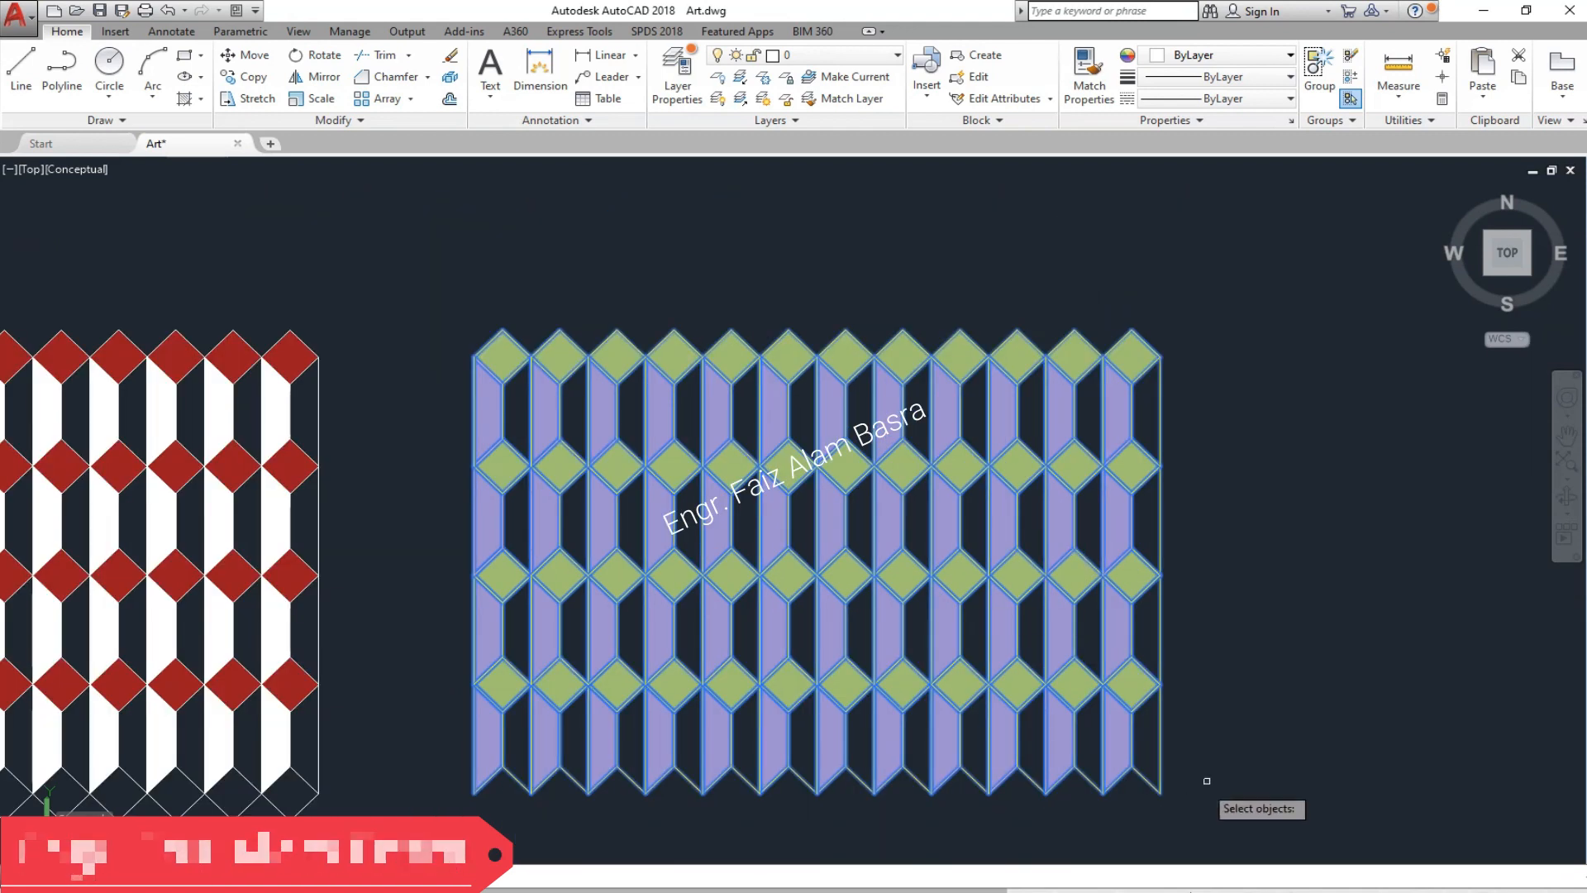
{"action": "key", "text": "Return"}
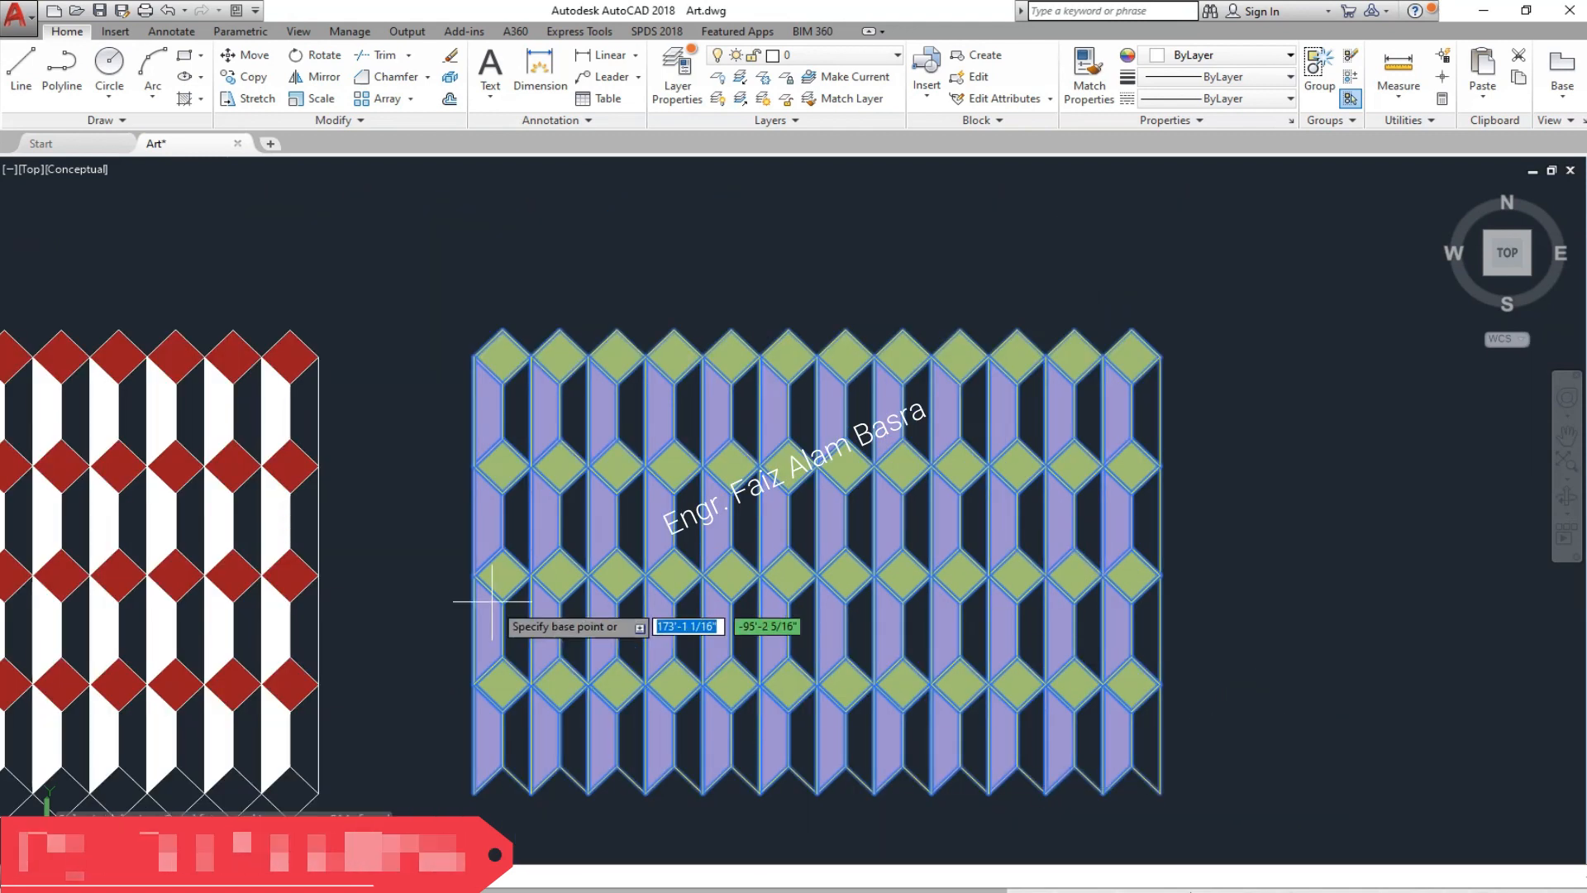
{"action": "scroll", "coordinate": [362, 547], "scroll_direction": "down", "scroll_amount": 2}
{"action": "scroll", "coordinate": [812, 759], "scroll_direction": "up", "scroll_amount": 1}
{"action": "scroll", "coordinate": [425, 673], "scroll_direction": "down", "scroll_amount": 3}
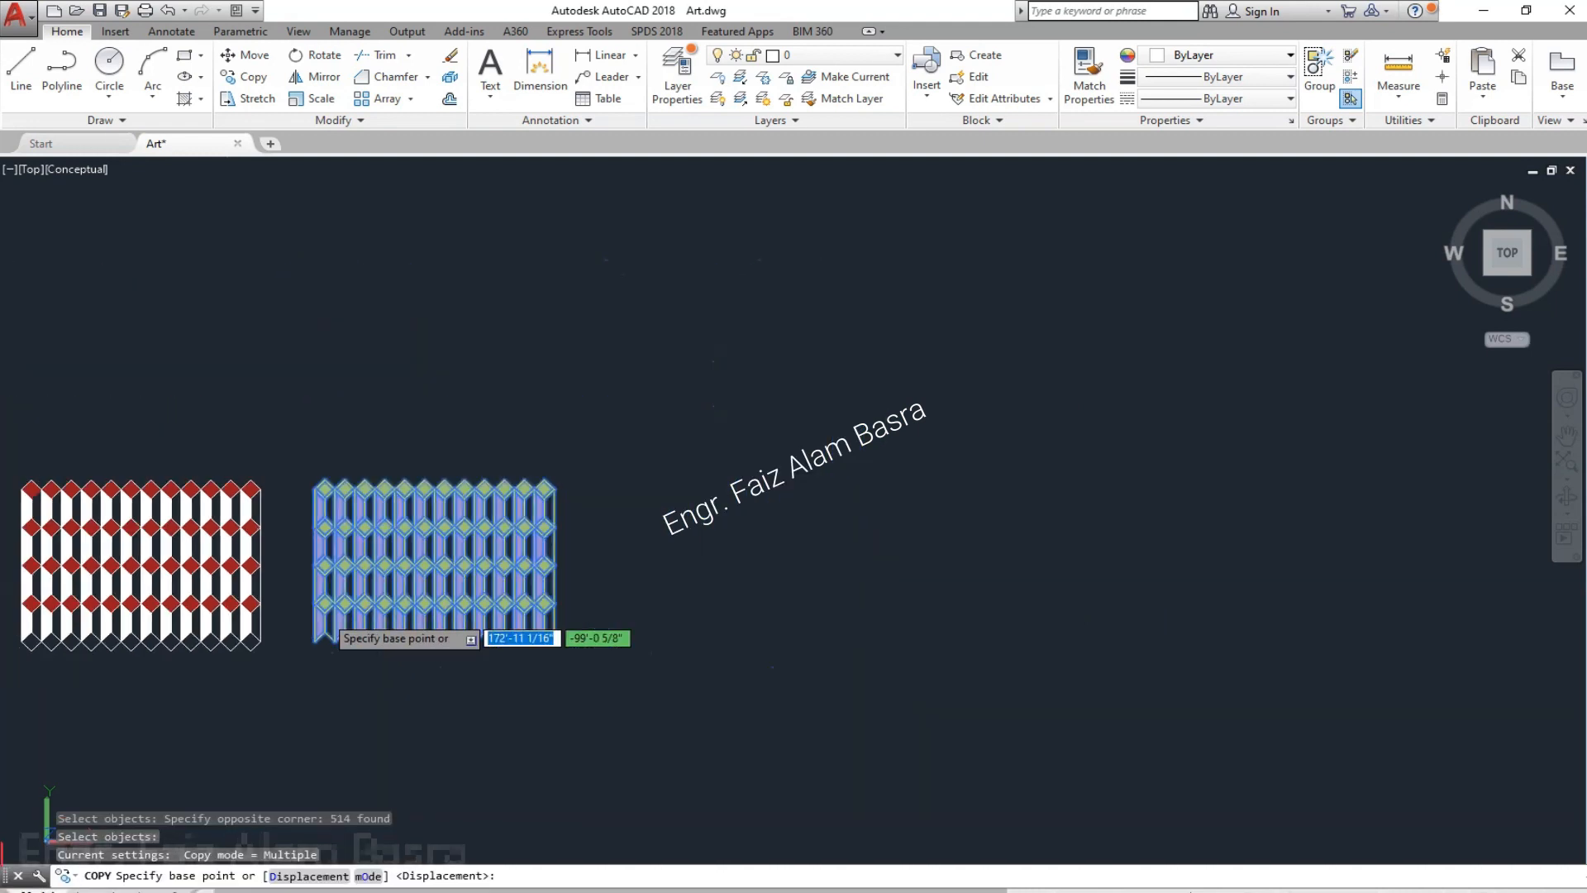
{"action": "left_click", "coordinate": [421, 693]}
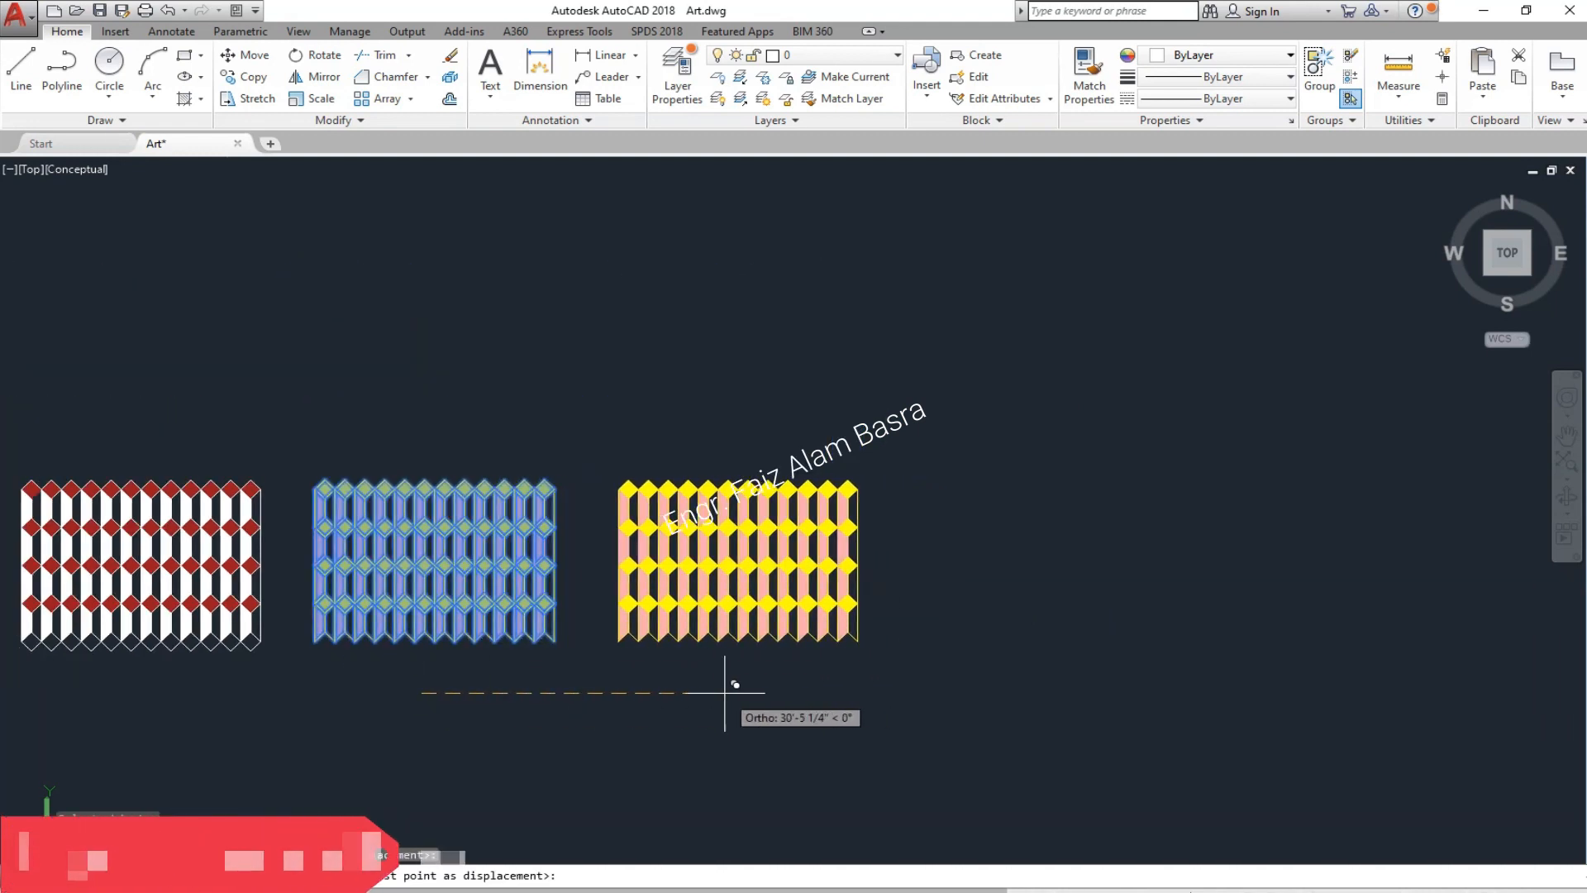
{"action": "right_click", "coordinate": [720, 694]}
{"action": "left_click", "coordinate": [765, 457]}
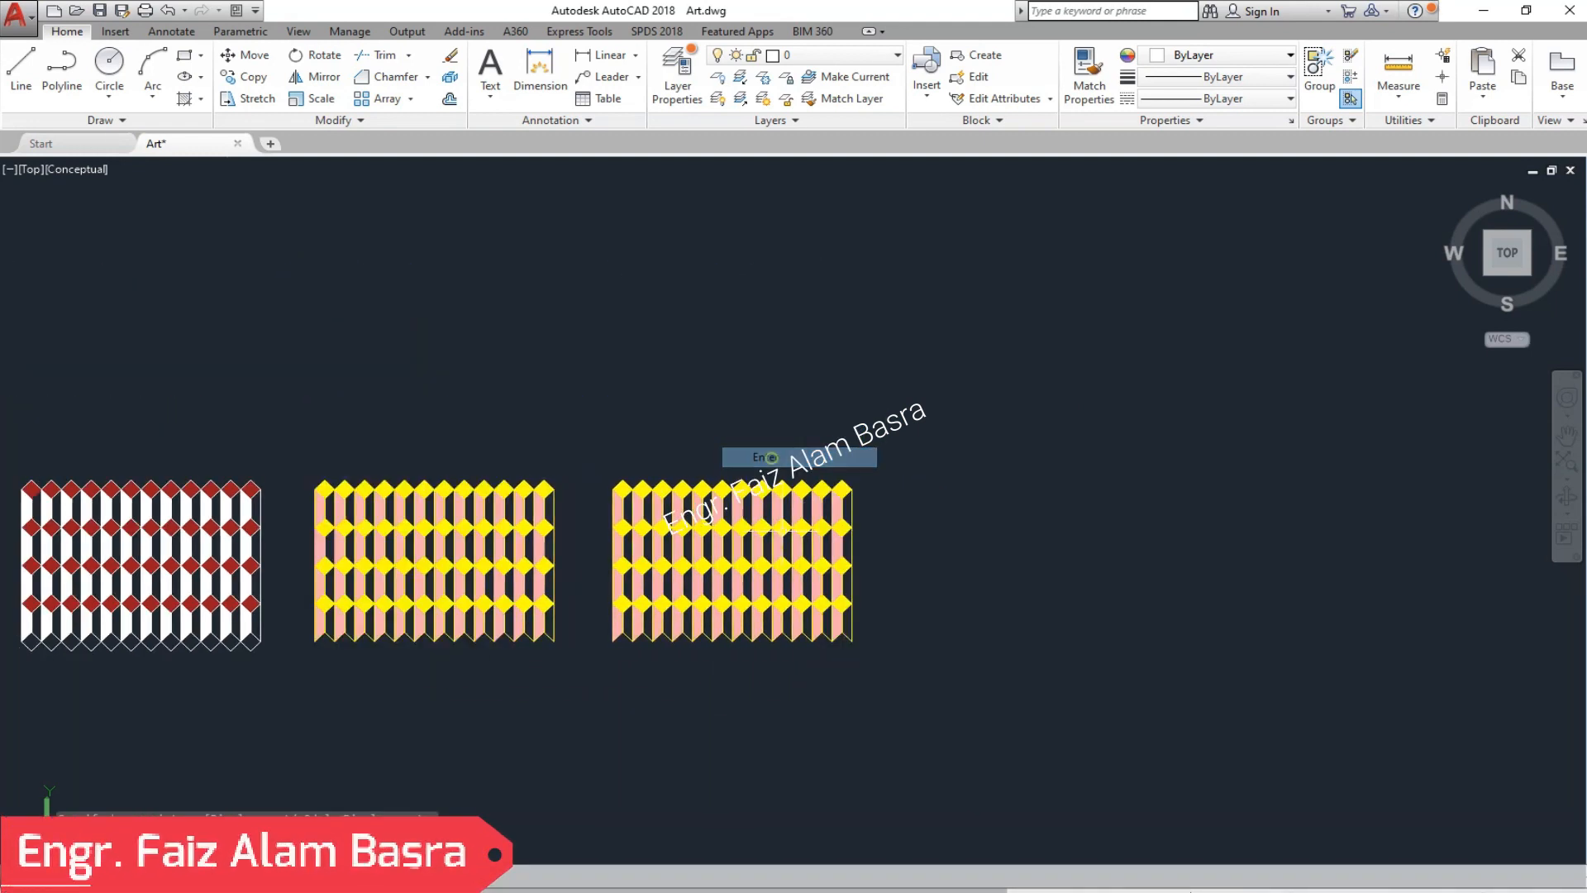
- Change the top diamond row's hatch in the new pattern copy to the light grey colour 199,200,202
{"action": "scroll", "coordinate": [755, 579], "scroll_direction": "up", "scroll_amount": 3}
{"action": "scroll", "coordinate": [723, 583], "scroll_direction": "up", "scroll_amount": 3}
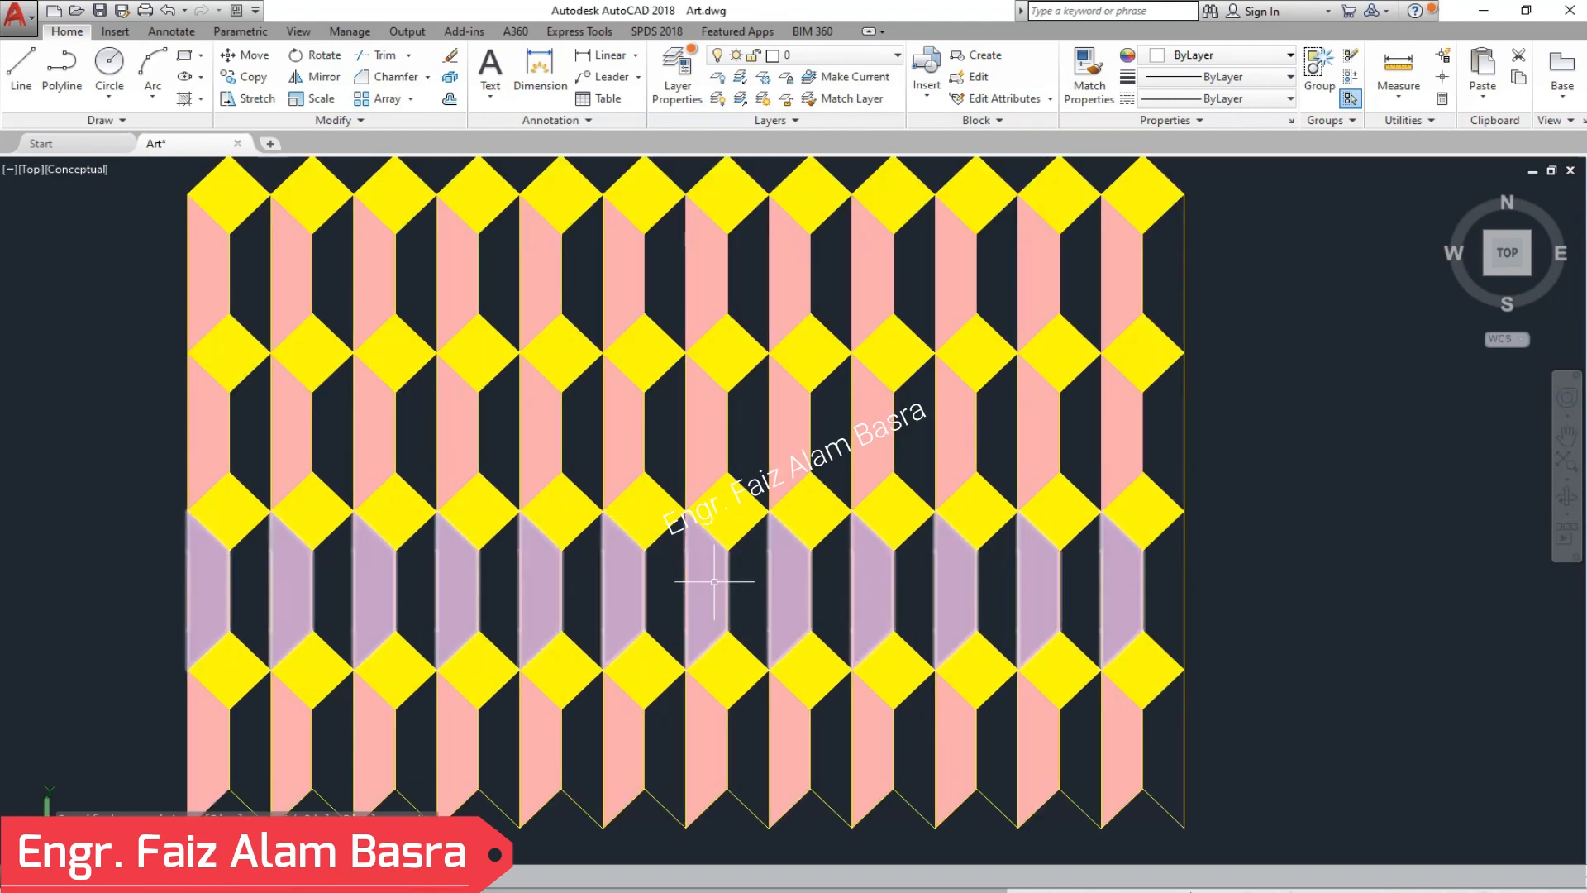
{"action": "left_click", "coordinate": [227, 178]}
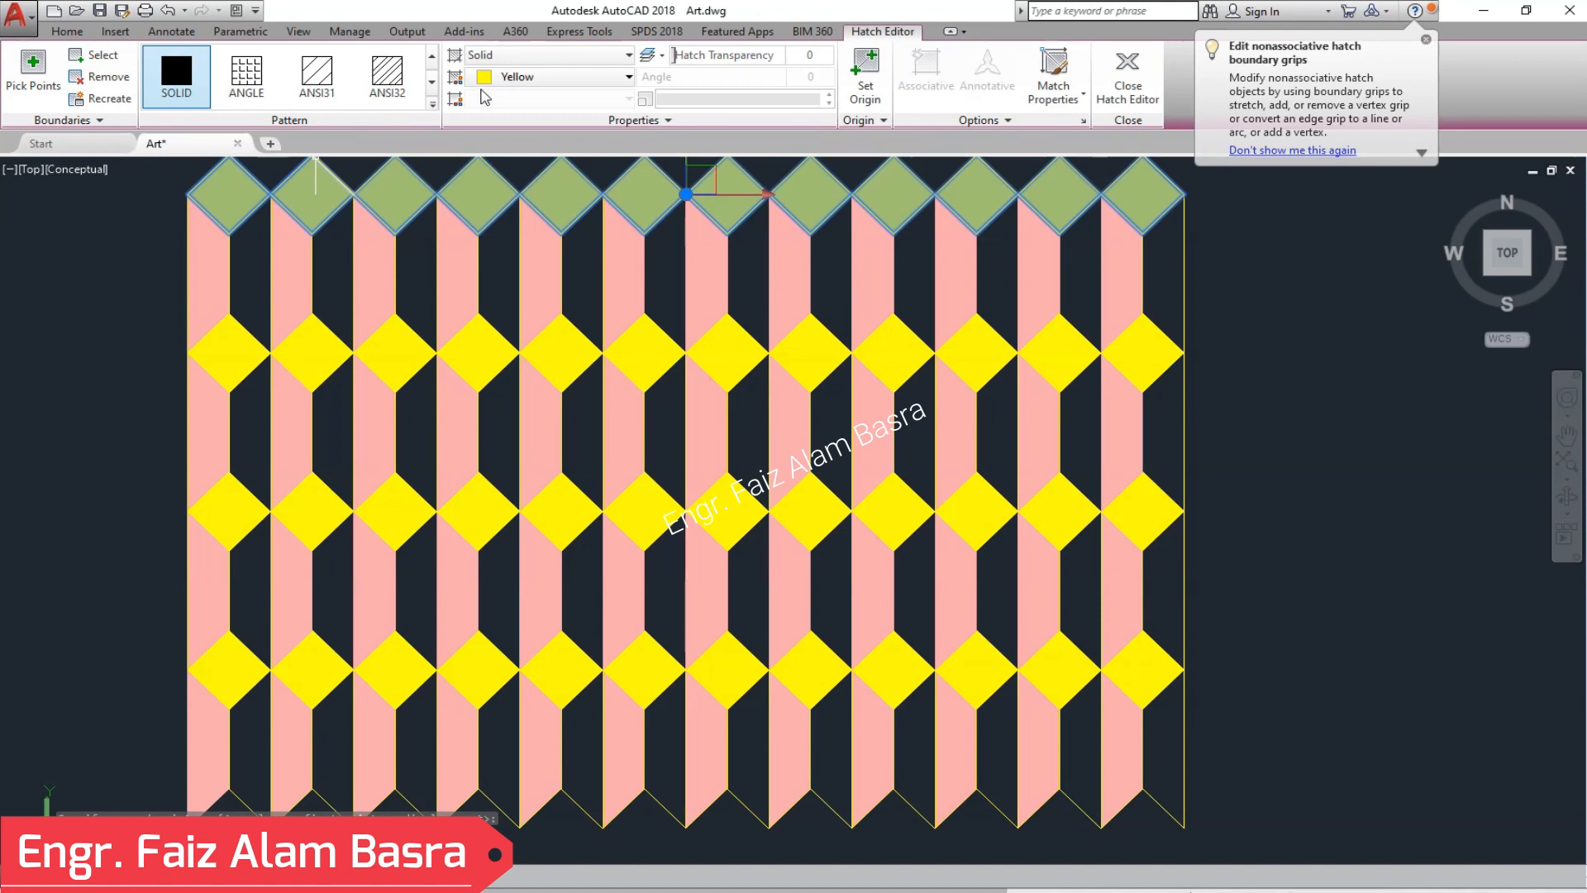
{"action": "left_click", "coordinate": [629, 77]}
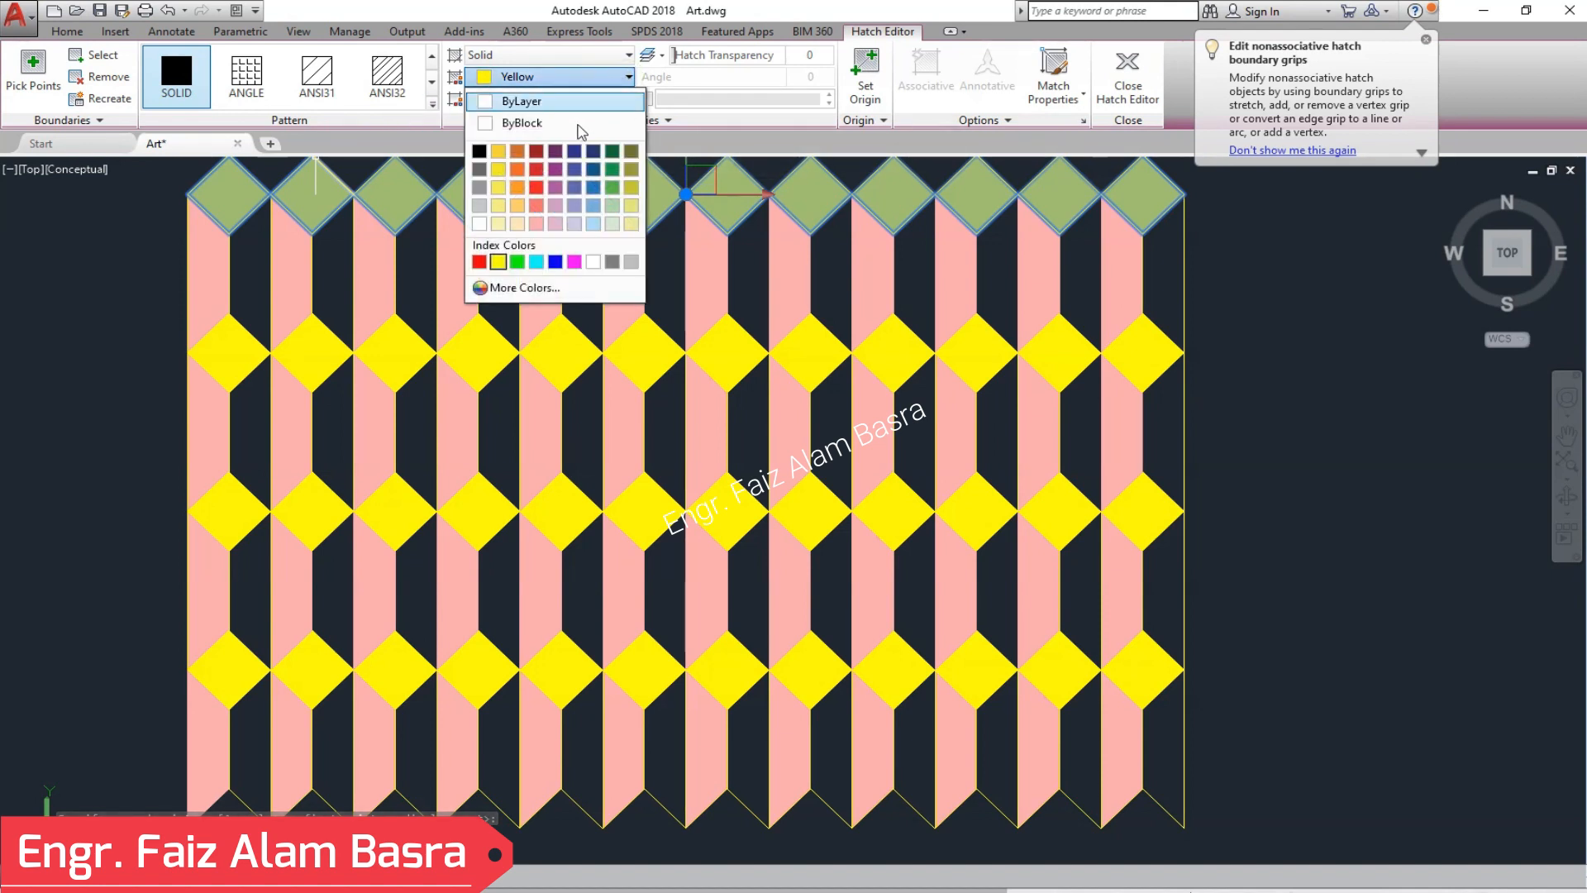
{"action": "left_click", "coordinate": [484, 205]}
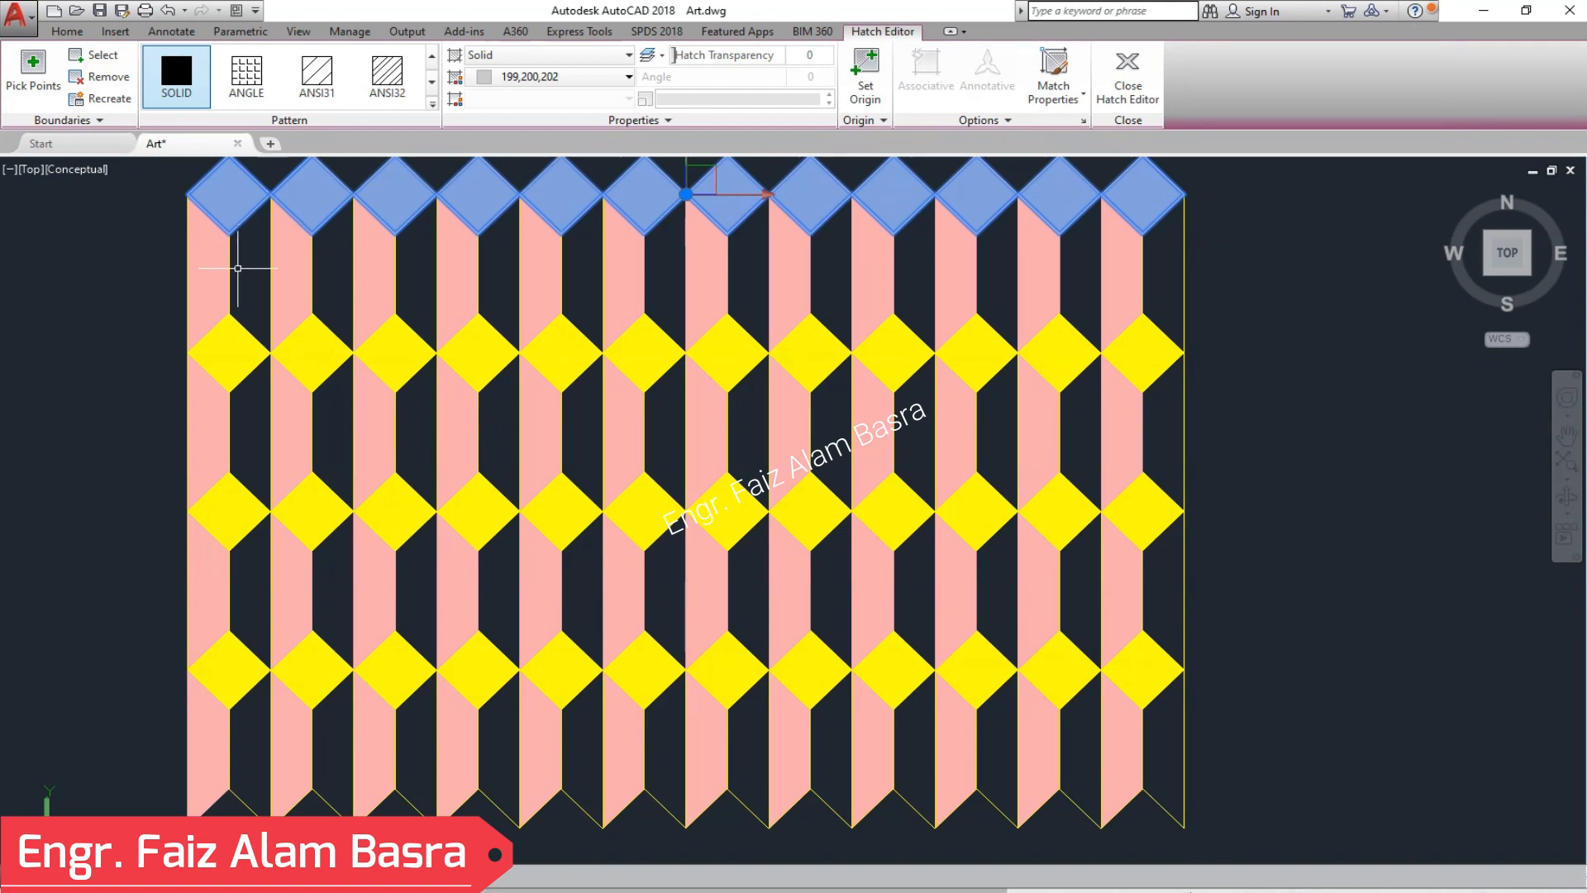
{"action": "key", "text": "Escape"}
- Change the top row's side-face hatch in the new copy to the colour 255,255,255
{"action": "left_click", "coordinate": [214, 267]}
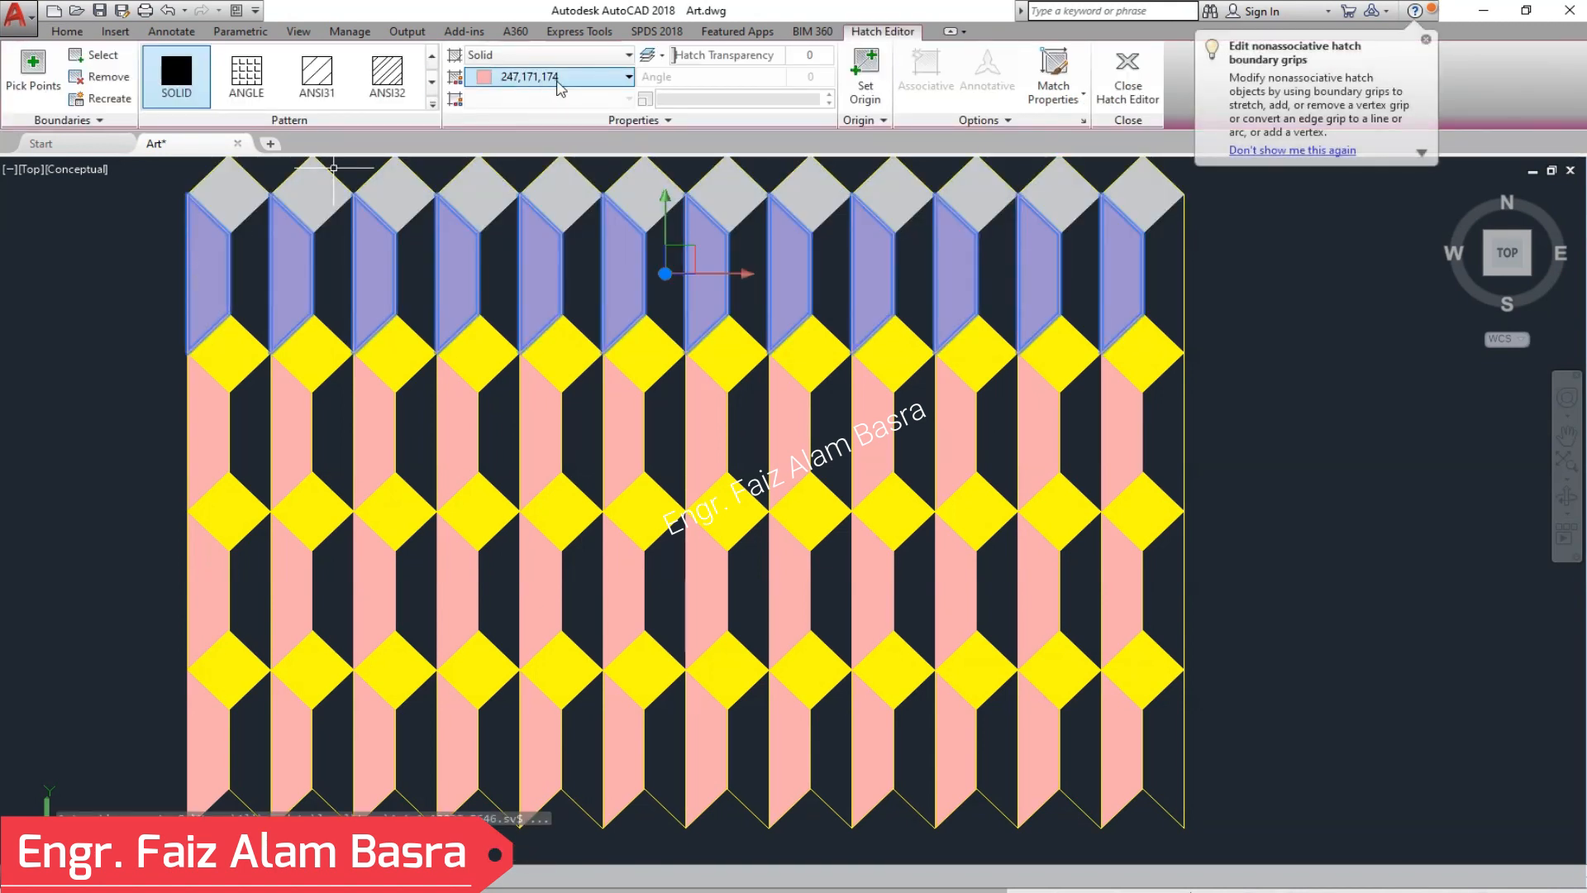
{"action": "left_click", "coordinate": [628, 77]}
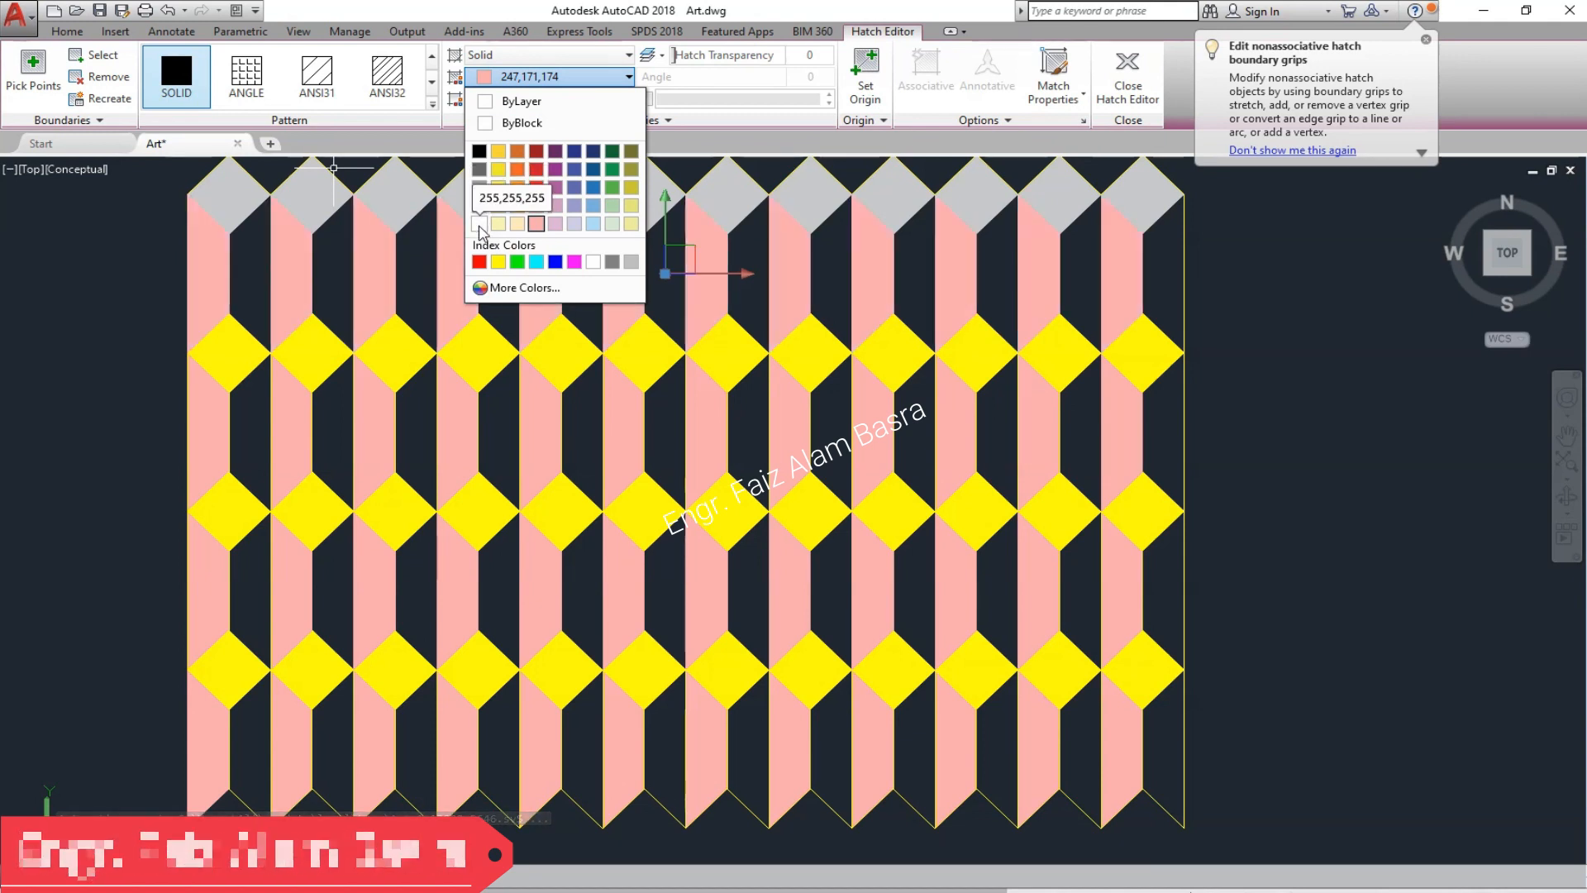
{"action": "left_click", "coordinate": [479, 224]}
{"action": "key", "text": "Escape"}
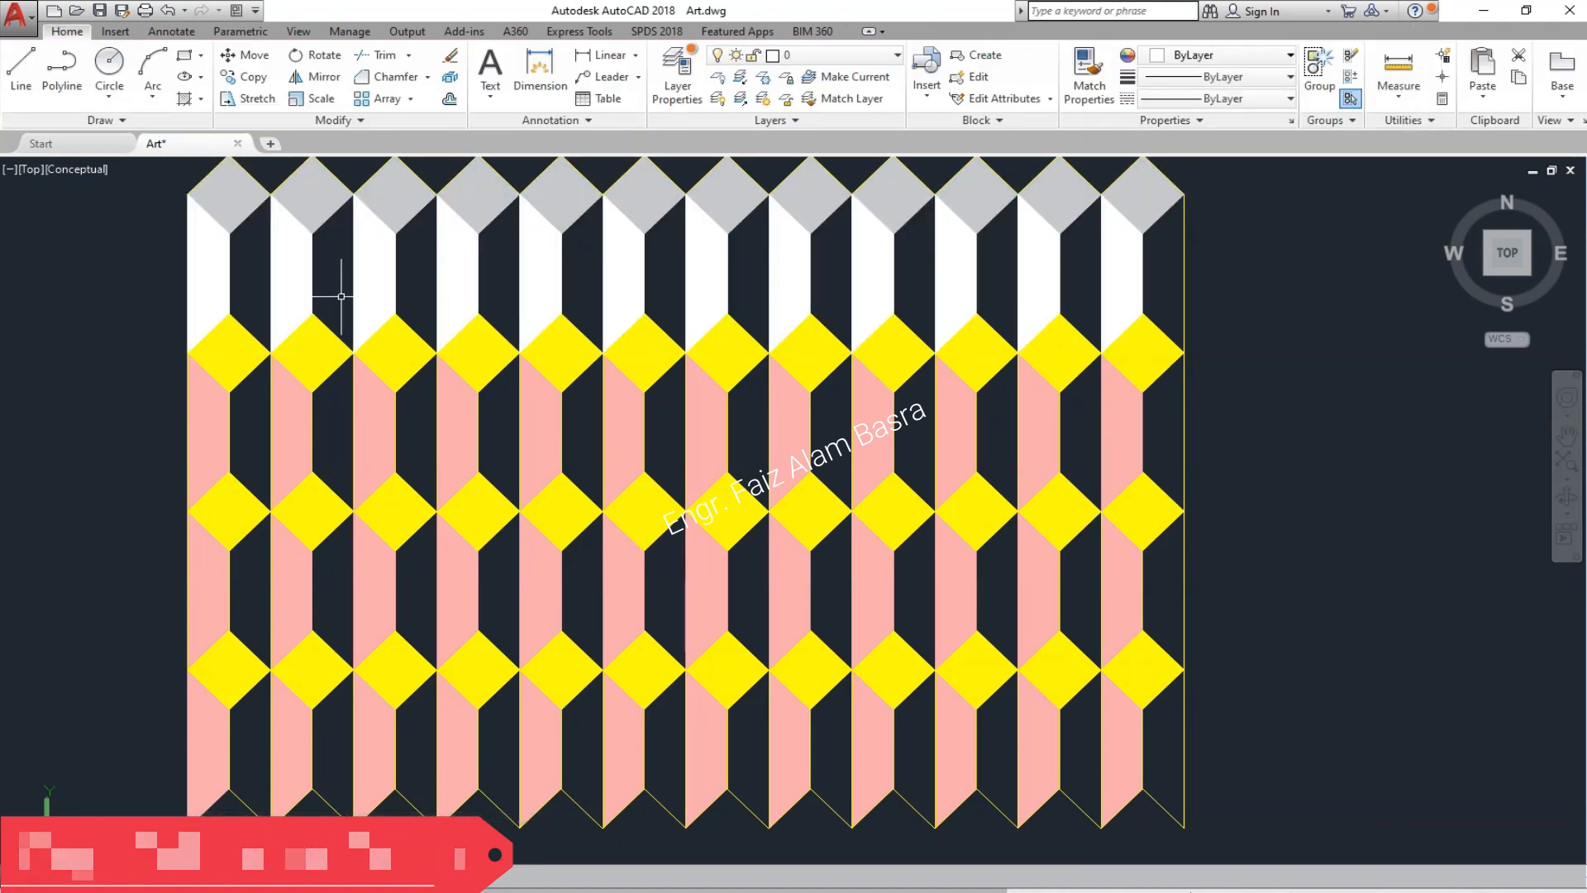
- Set the colour of every outline and hatch in the rightmost pattern copy to White
{"action": "scroll", "coordinate": [282, 281], "scroll_direction": "down", "scroll_amount": 4}
{"action": "left_click", "coordinate": [252, 224]}
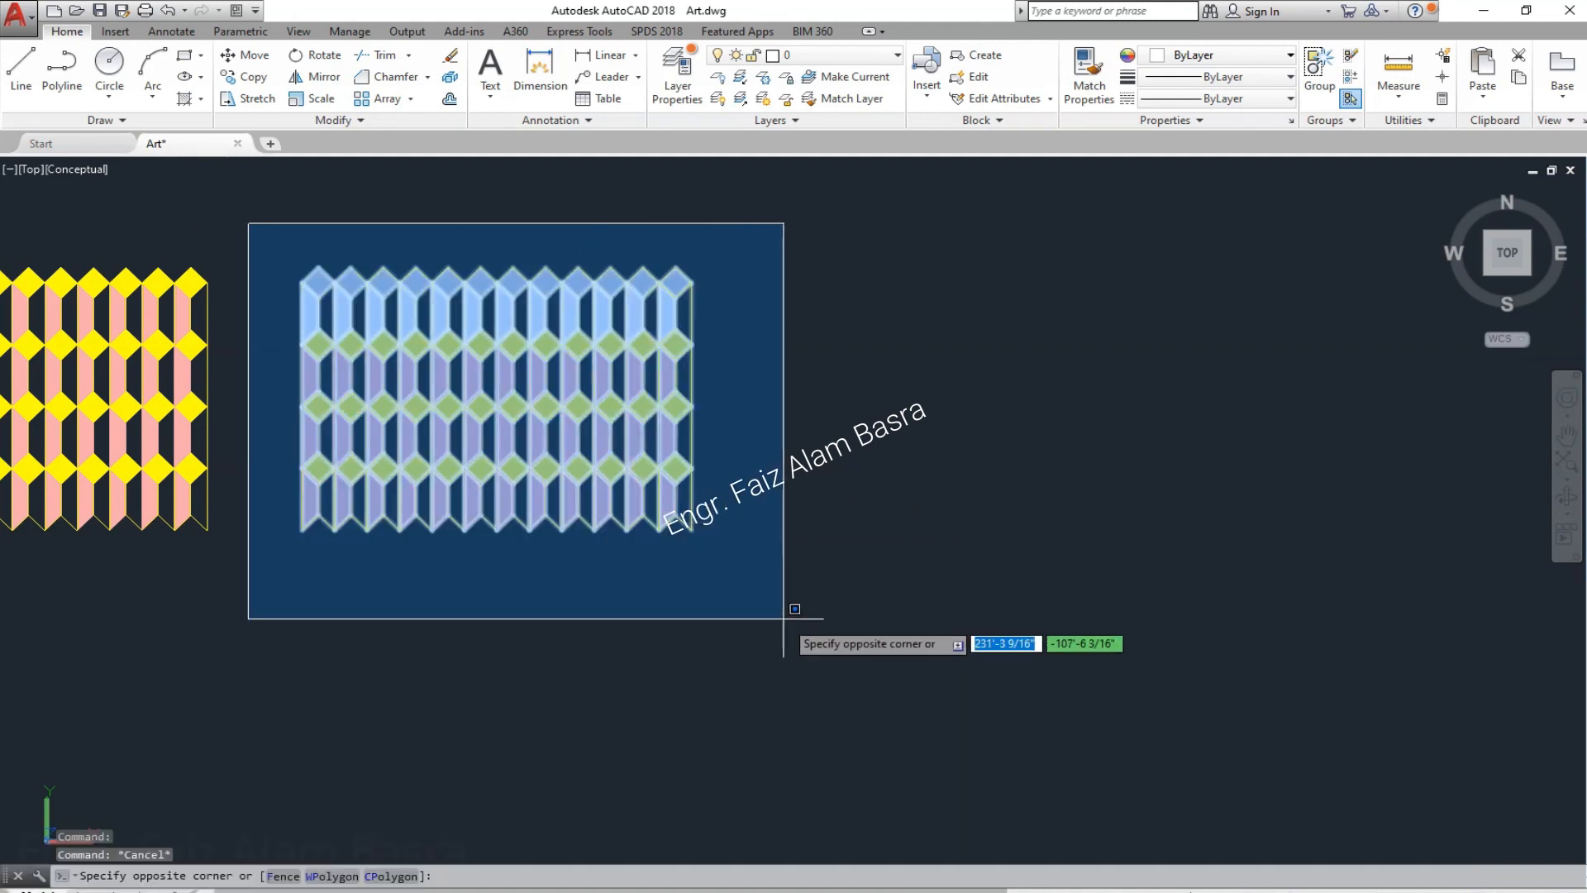
{"action": "left_click", "coordinate": [786, 612]}
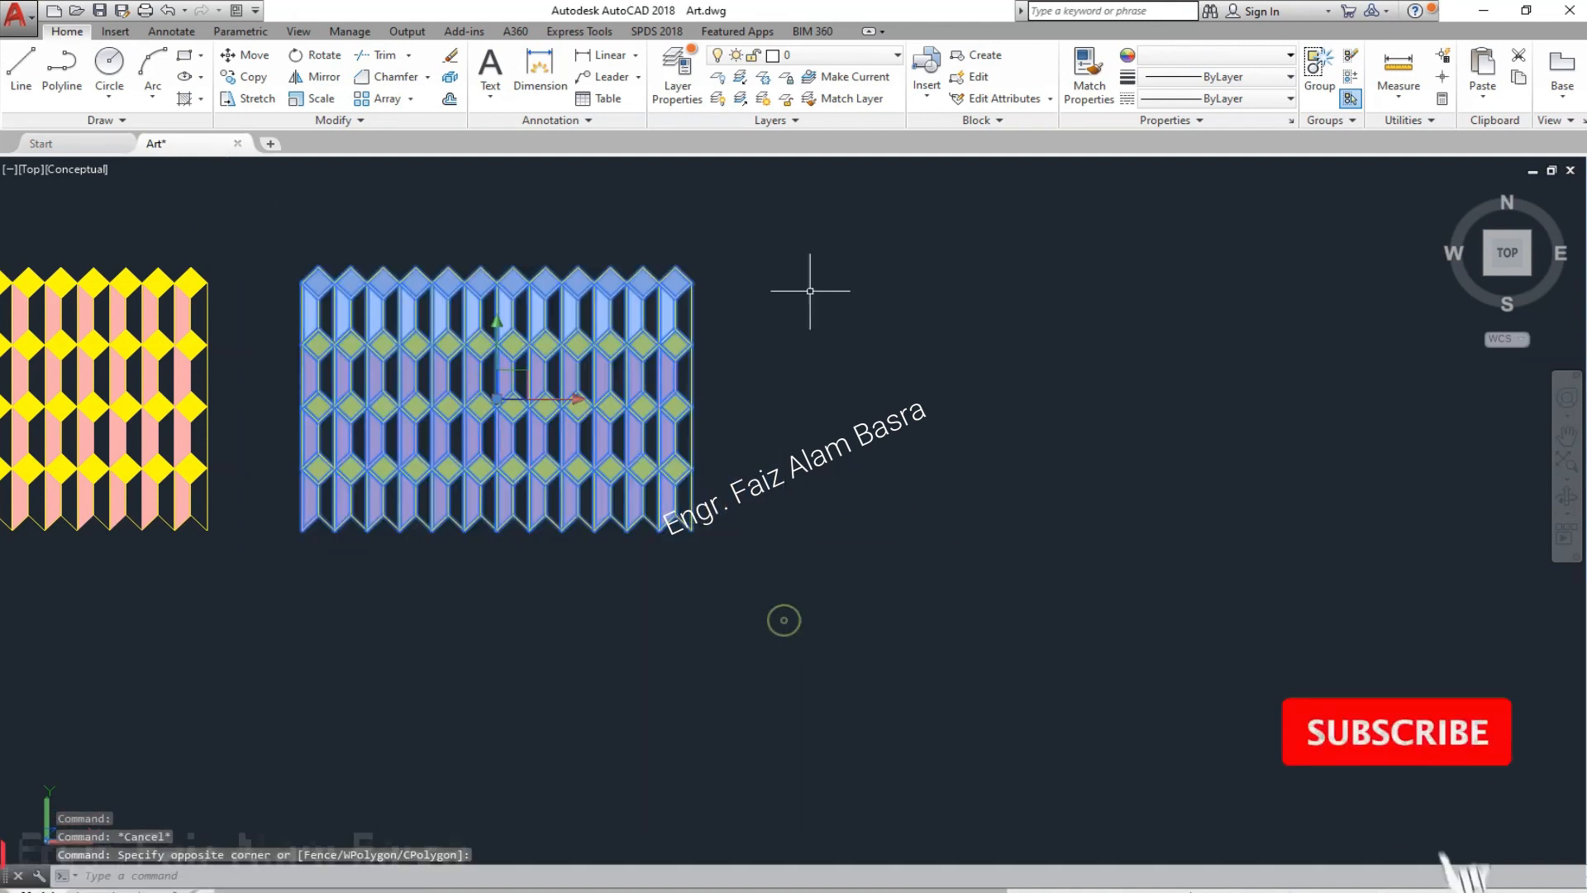
{"action": "left_click", "coordinate": [1166, 56]}
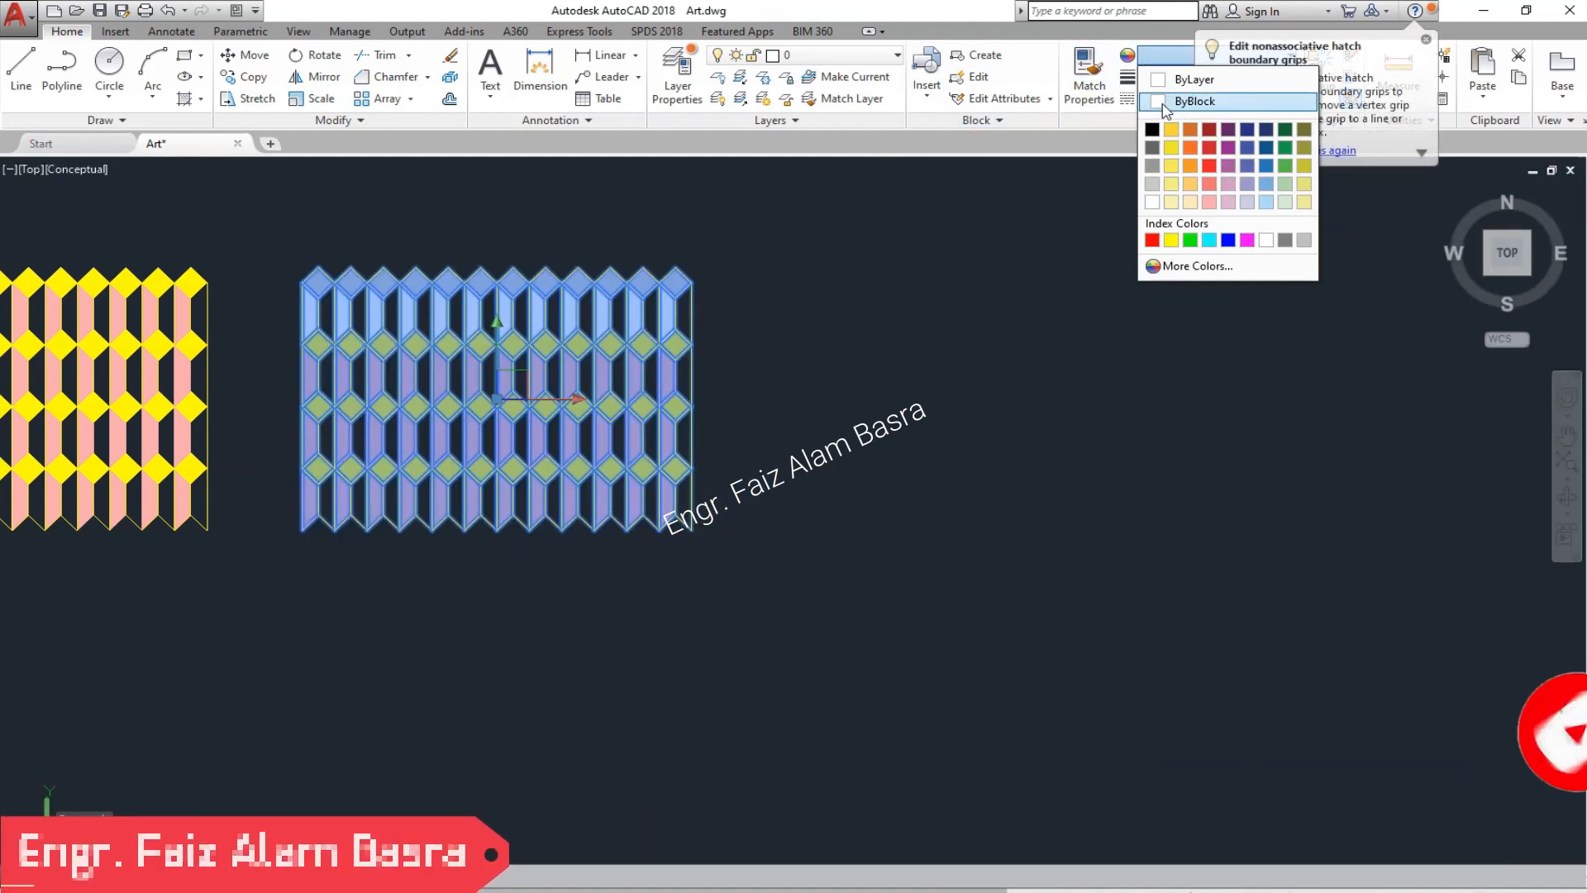
{"action": "left_click", "coordinate": [1268, 240]}
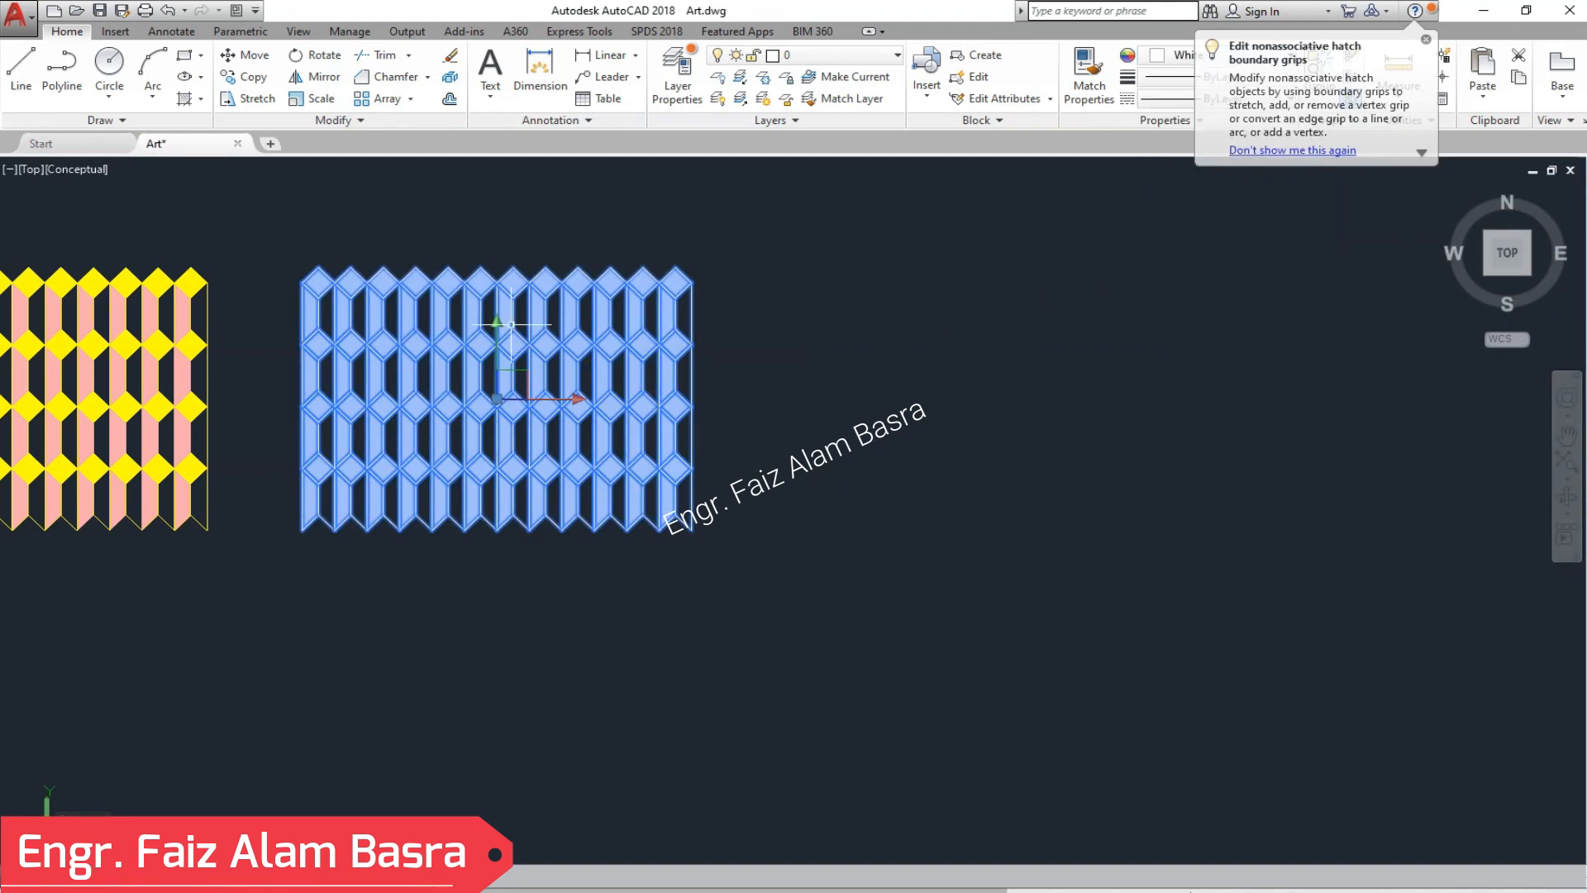
{"action": "scroll", "coordinate": [366, 261], "scroll_direction": "up", "scroll_amount": 4}
{"action": "key", "text": "Escape"}
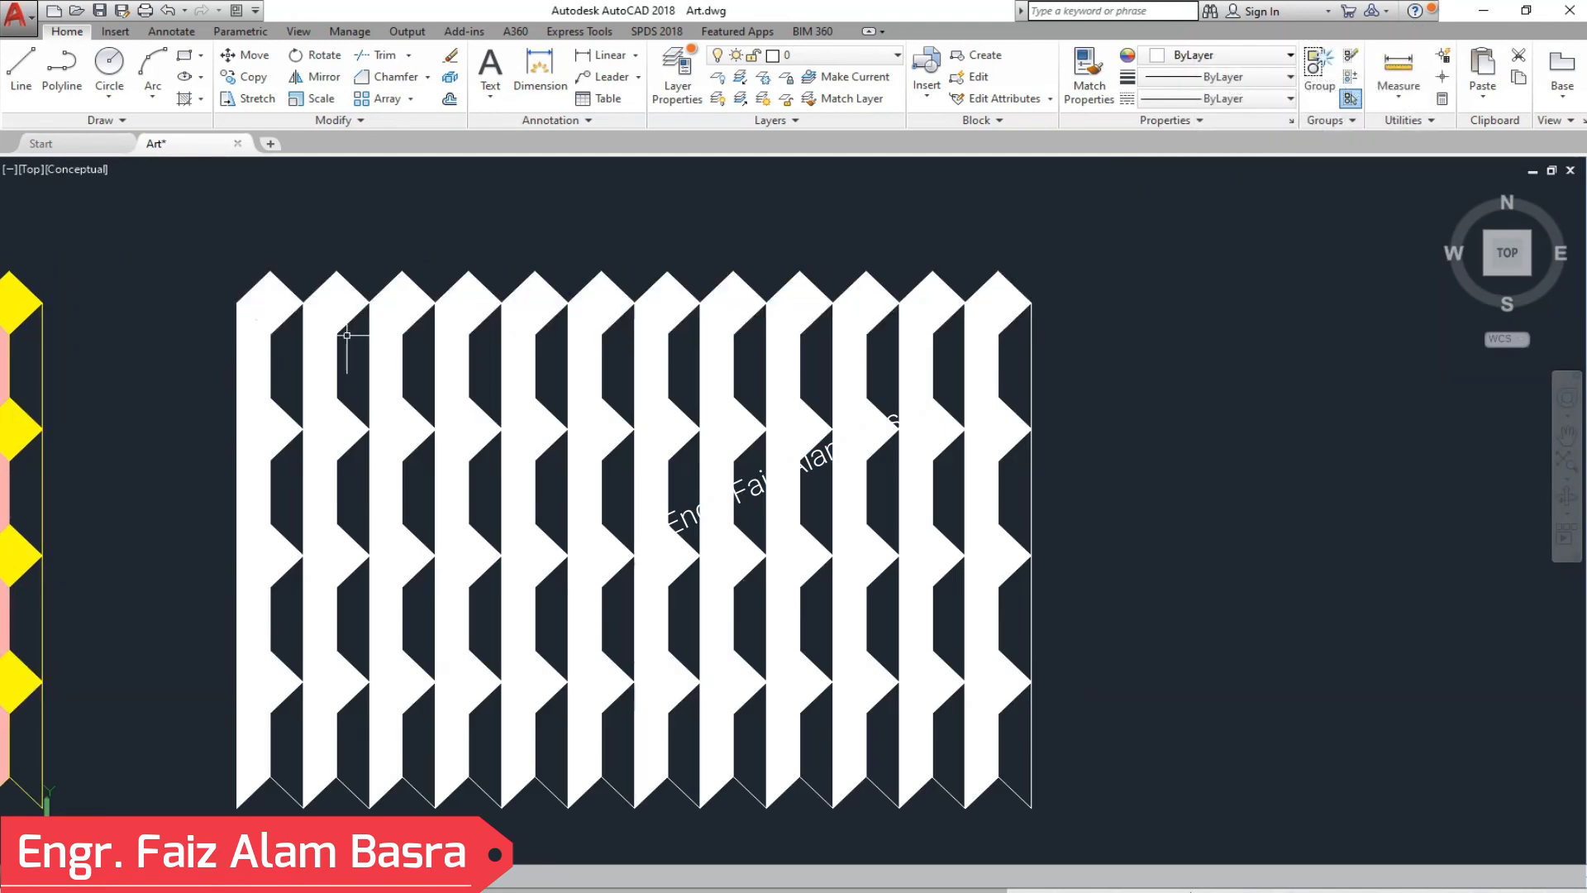
- Set the top diamond row's hatch in the all-white copy to the light grey colour 199,200,202
{"action": "left_click", "coordinate": [634, 306]}
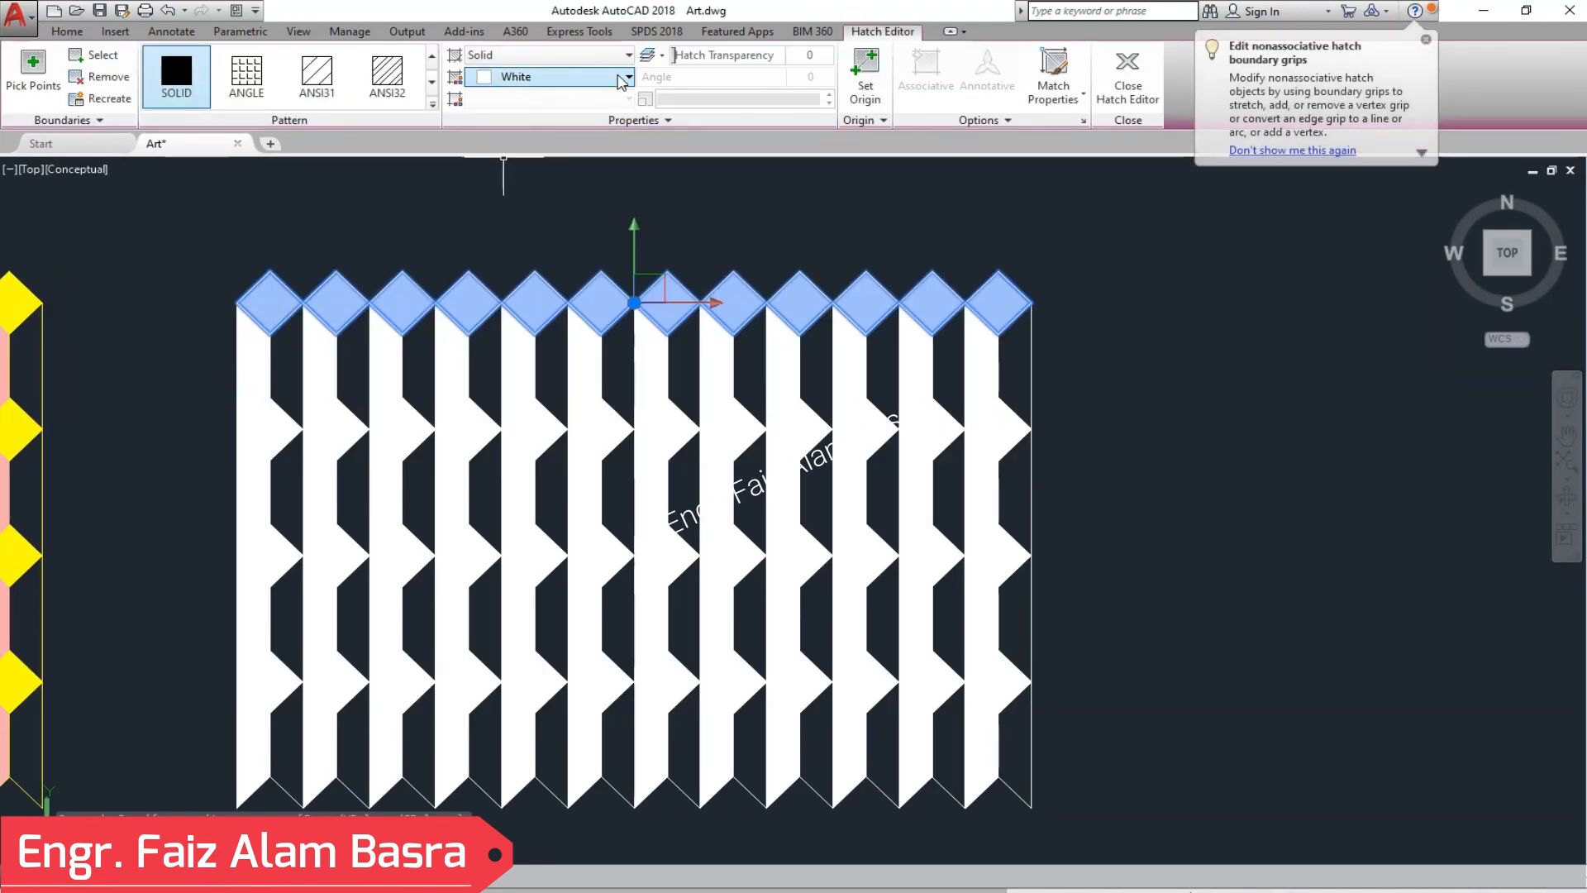
{"action": "left_click", "coordinate": [630, 77]}
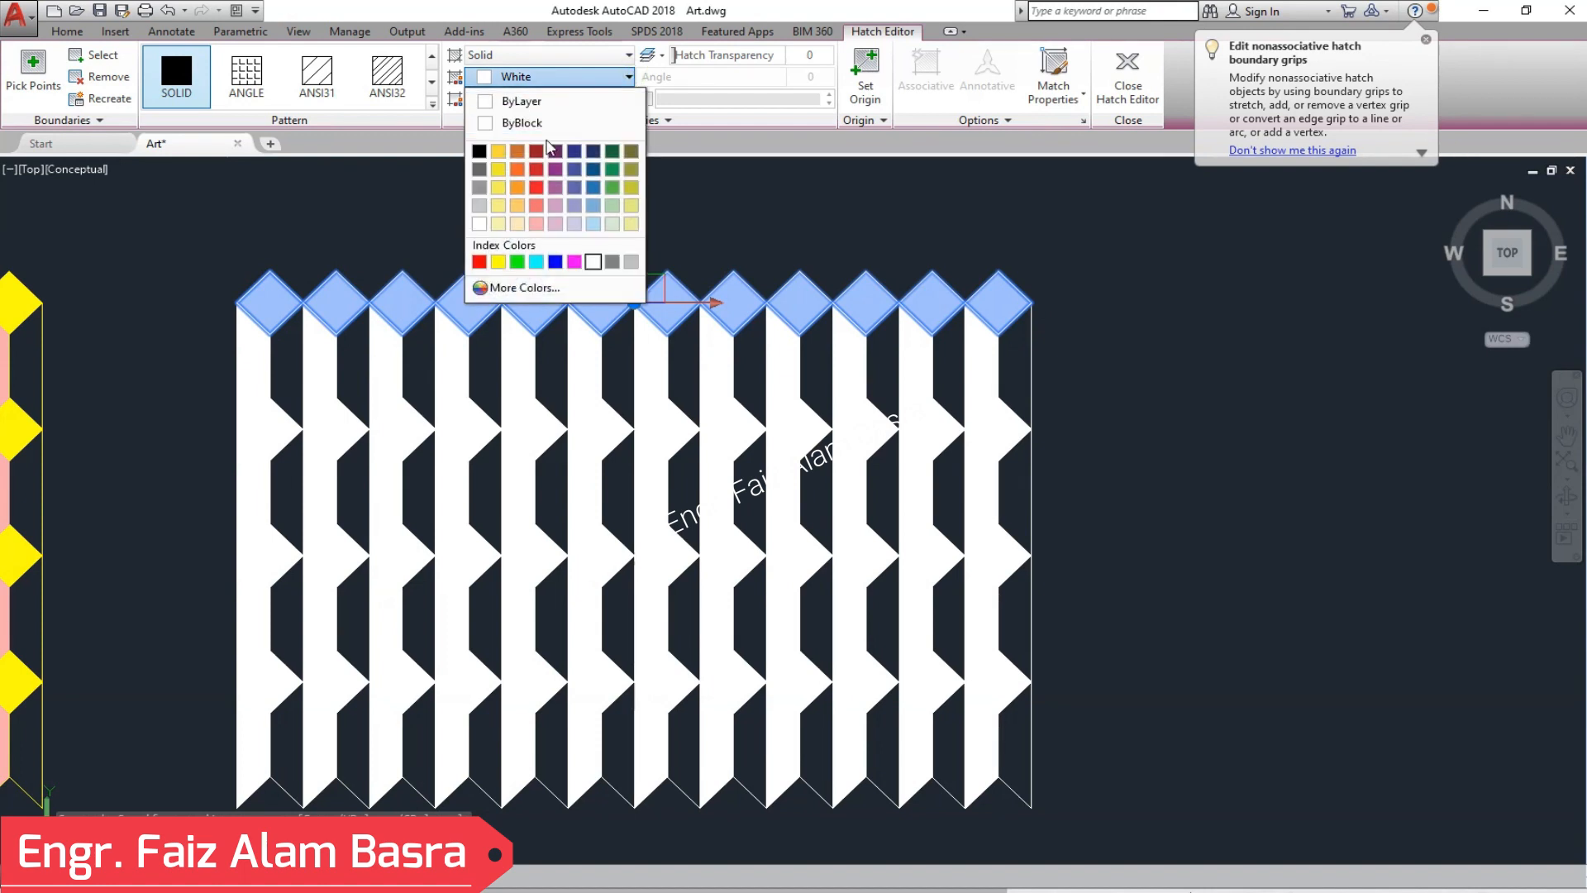
{"action": "left_click", "coordinate": [479, 205]}
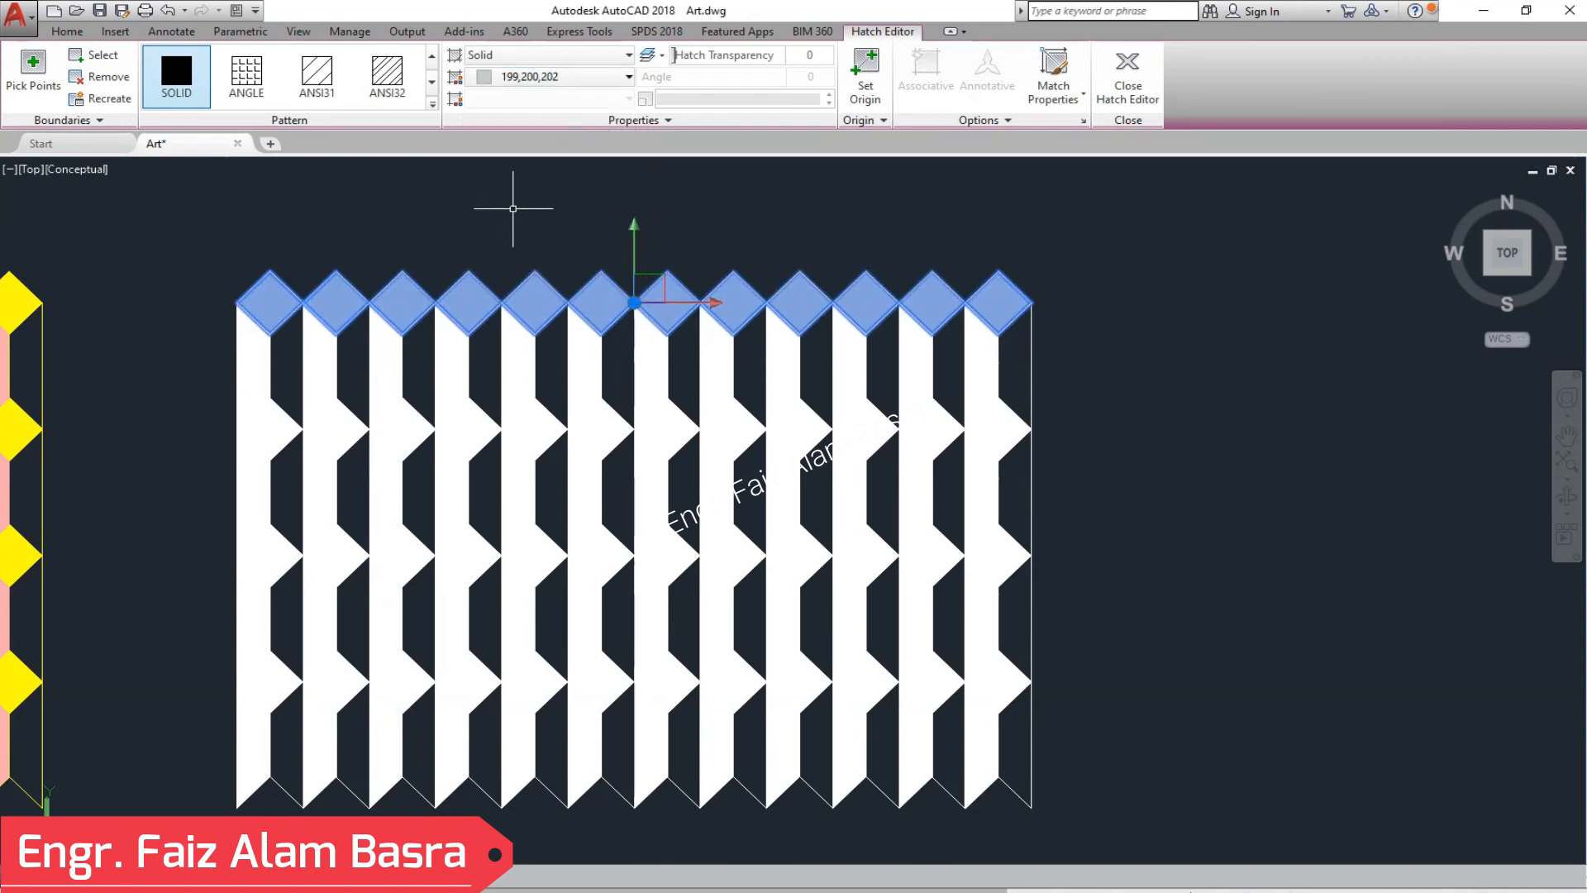
- Match the top diamond row's light grey hatch properties onto the three lower diamond rows of the white pattern copy
{"action": "key", "text": "Return"}
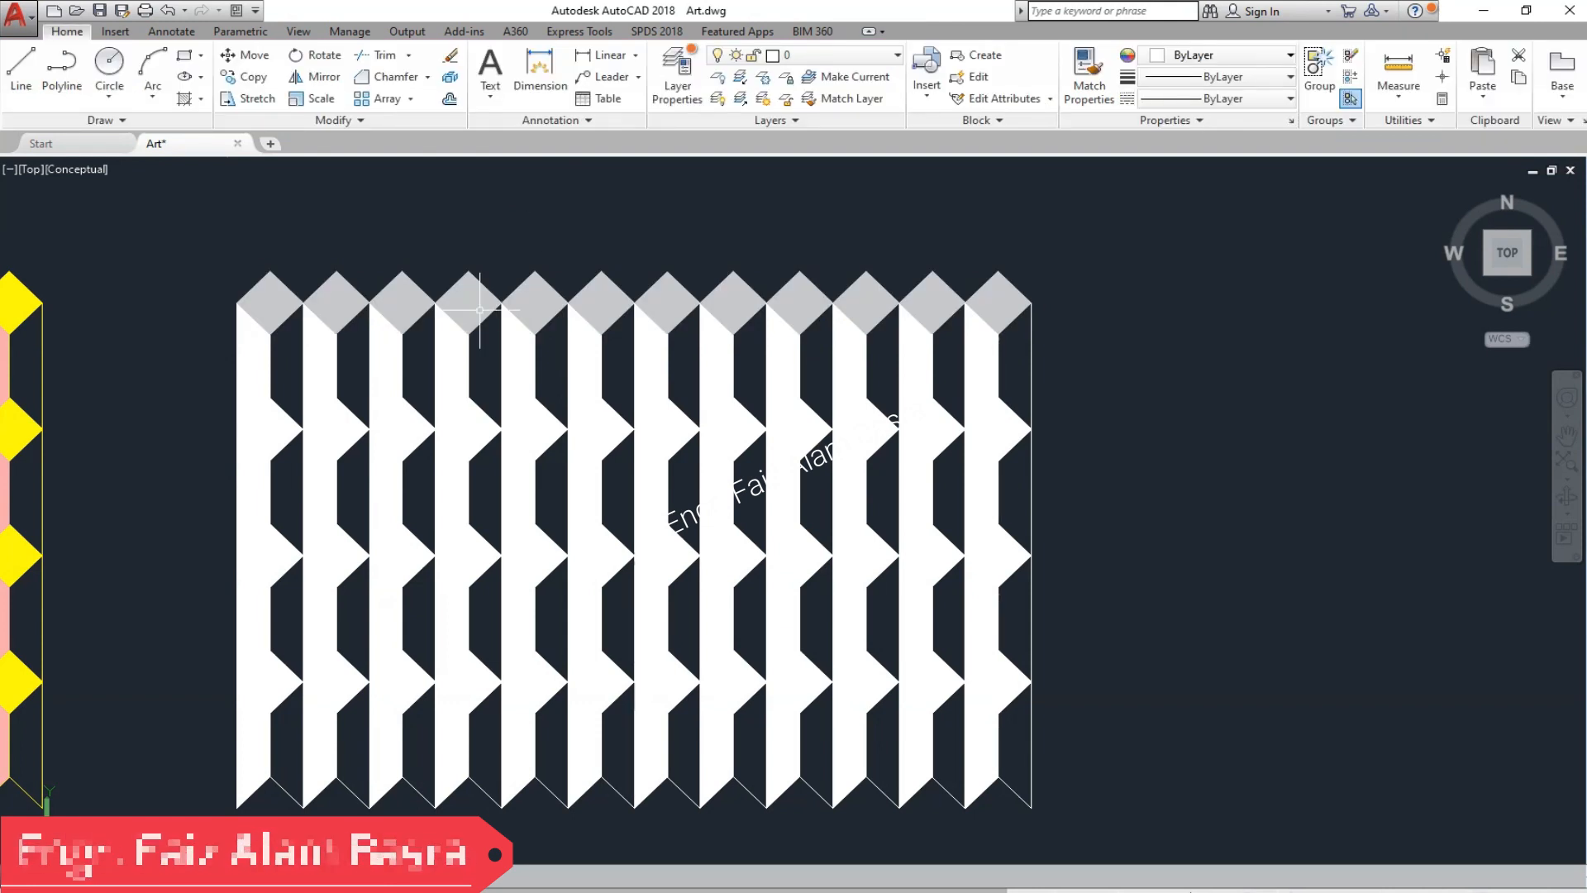
{"action": "scroll", "coordinate": [308, 534], "scroll_direction": "up", "scroll_amount": 2}
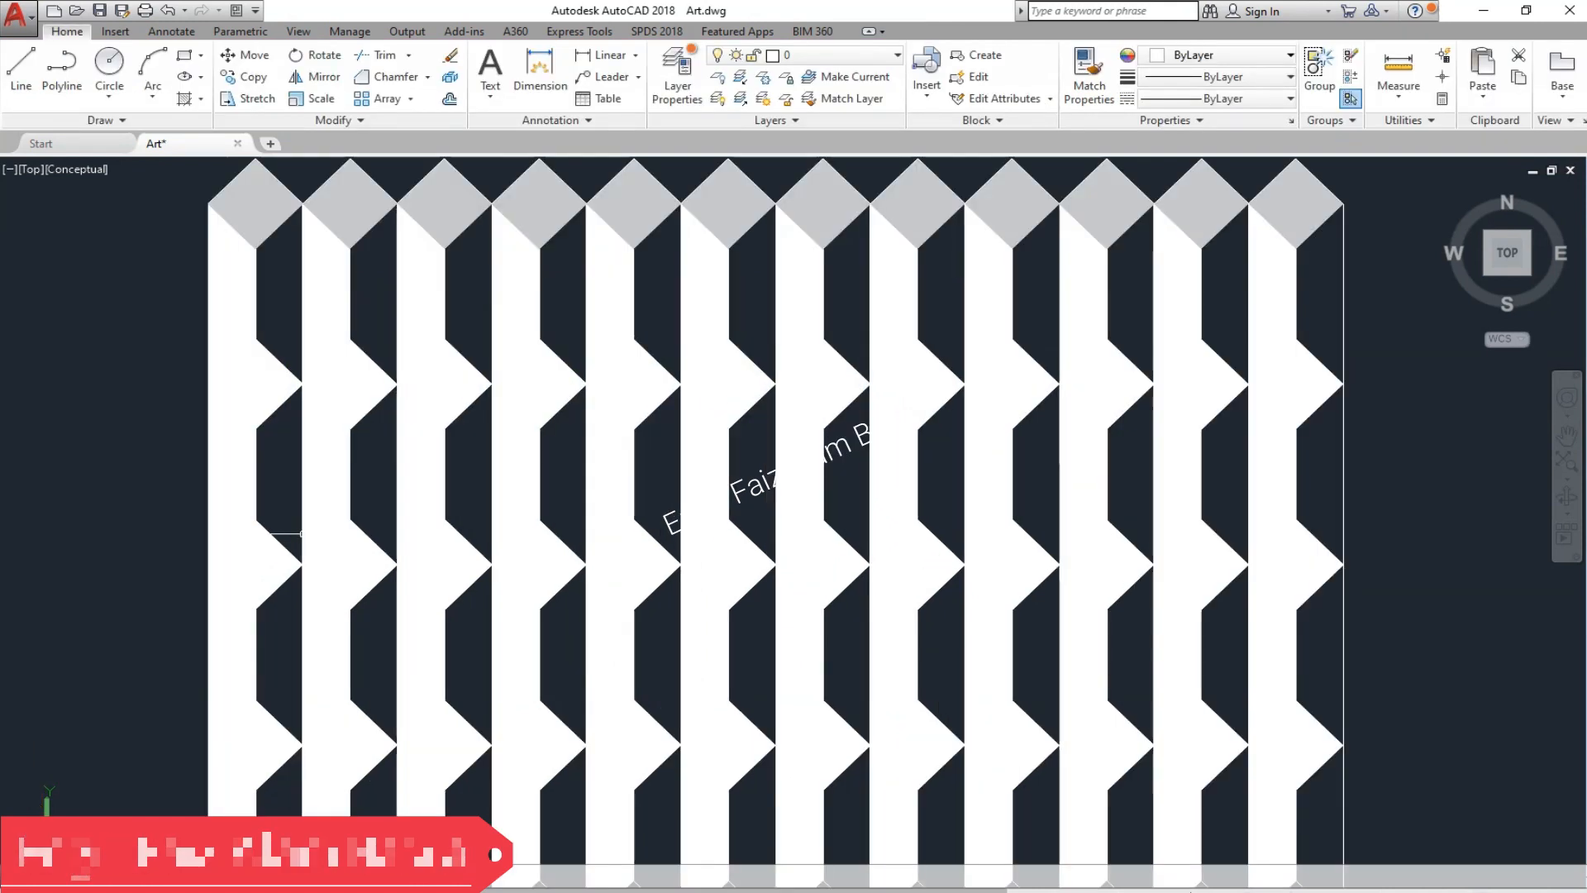
{"action": "left_click", "coordinate": [1088, 75]}
{"action": "left_click", "coordinate": [451, 227]}
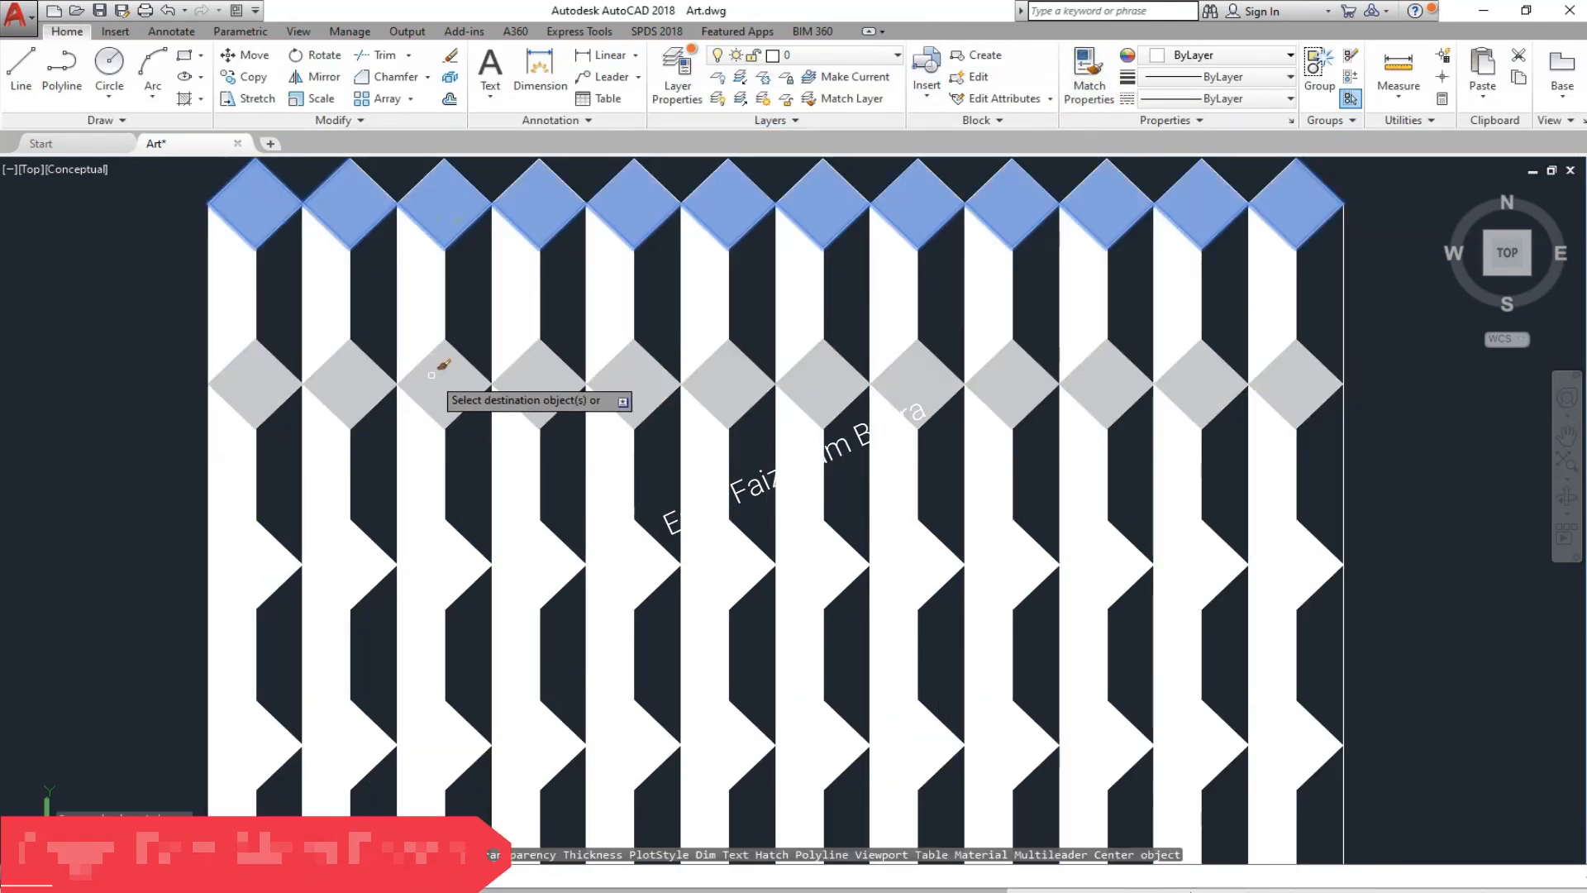
{"action": "left_click", "coordinate": [431, 375]}
{"action": "left_click", "coordinate": [449, 558]}
{"action": "left_click", "coordinate": [437, 735]}
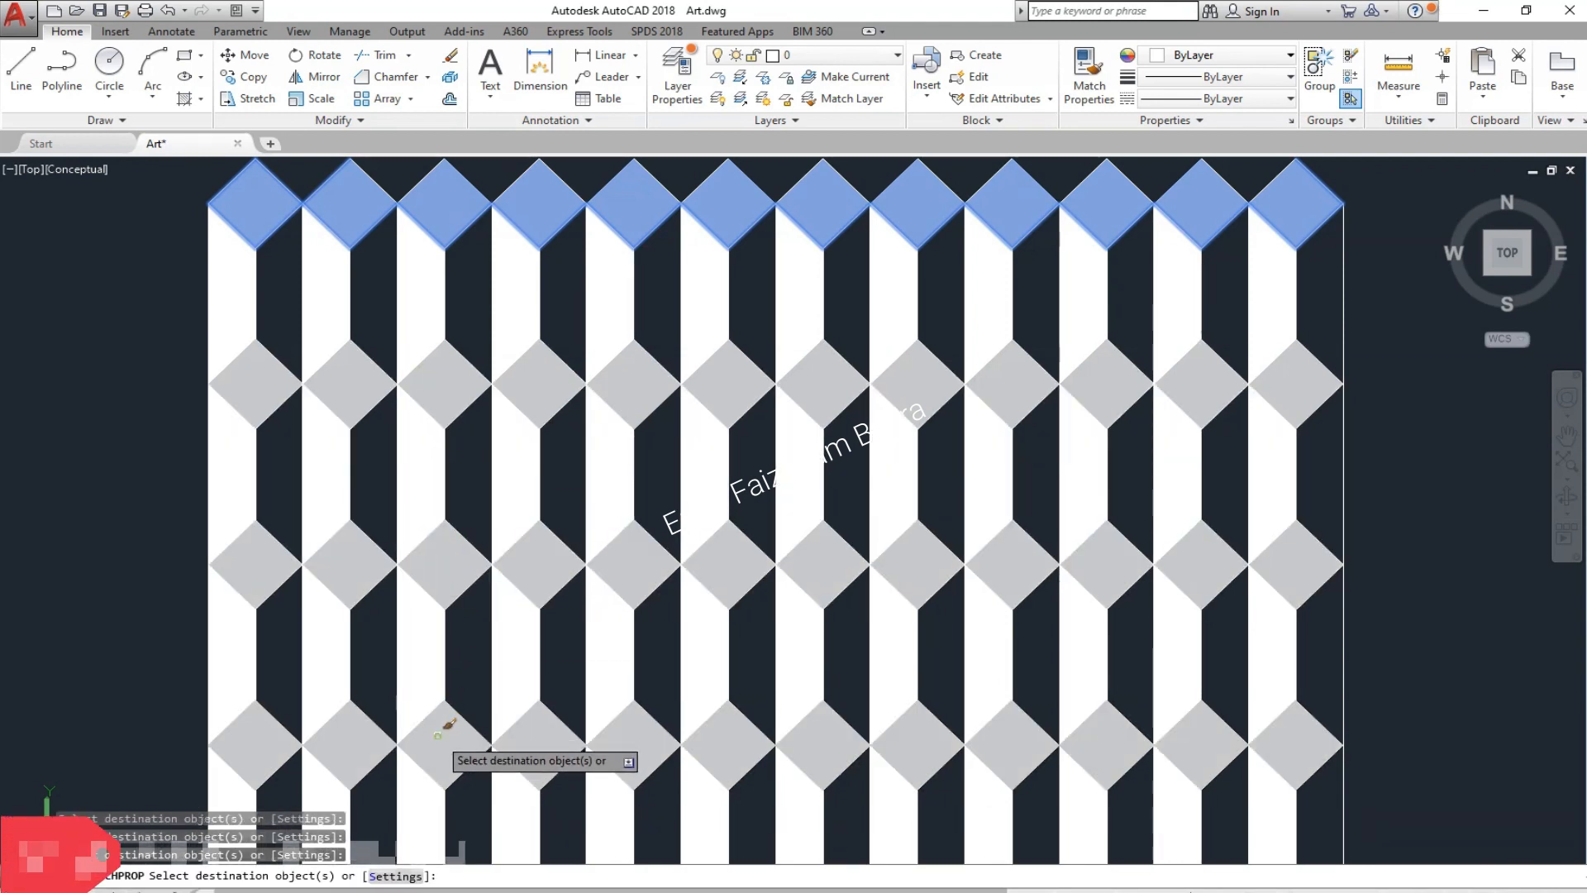
{"action": "scroll", "coordinate": [351, 380], "scroll_direction": "down", "scroll_amount": 2}
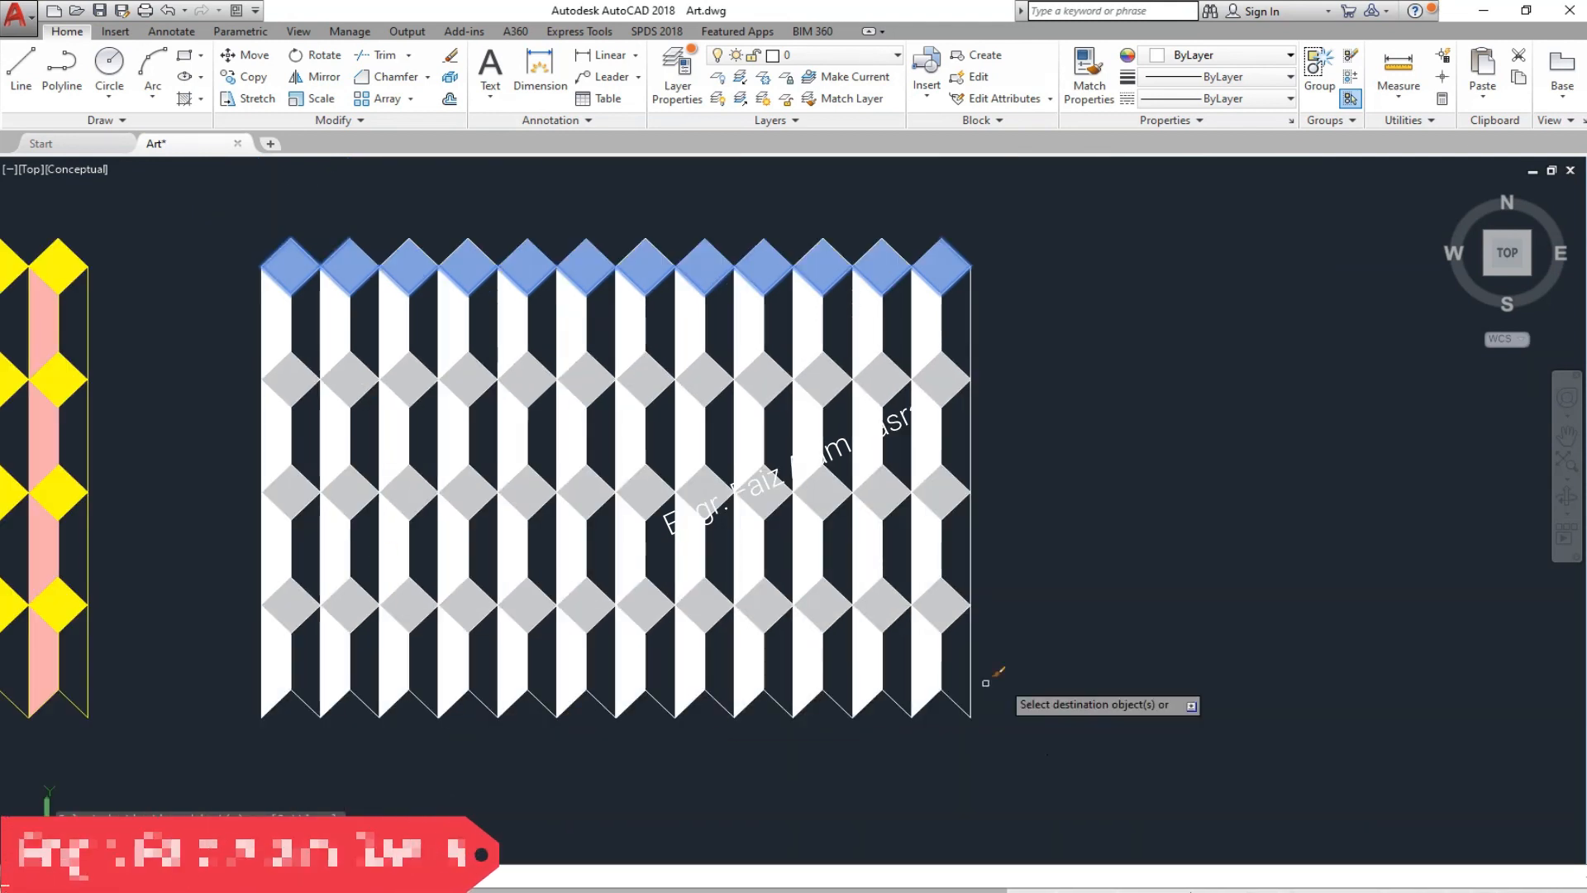
{"action": "right_click", "coordinate": [1077, 568]}
{"action": "left_click", "coordinate": [1108, 584]}
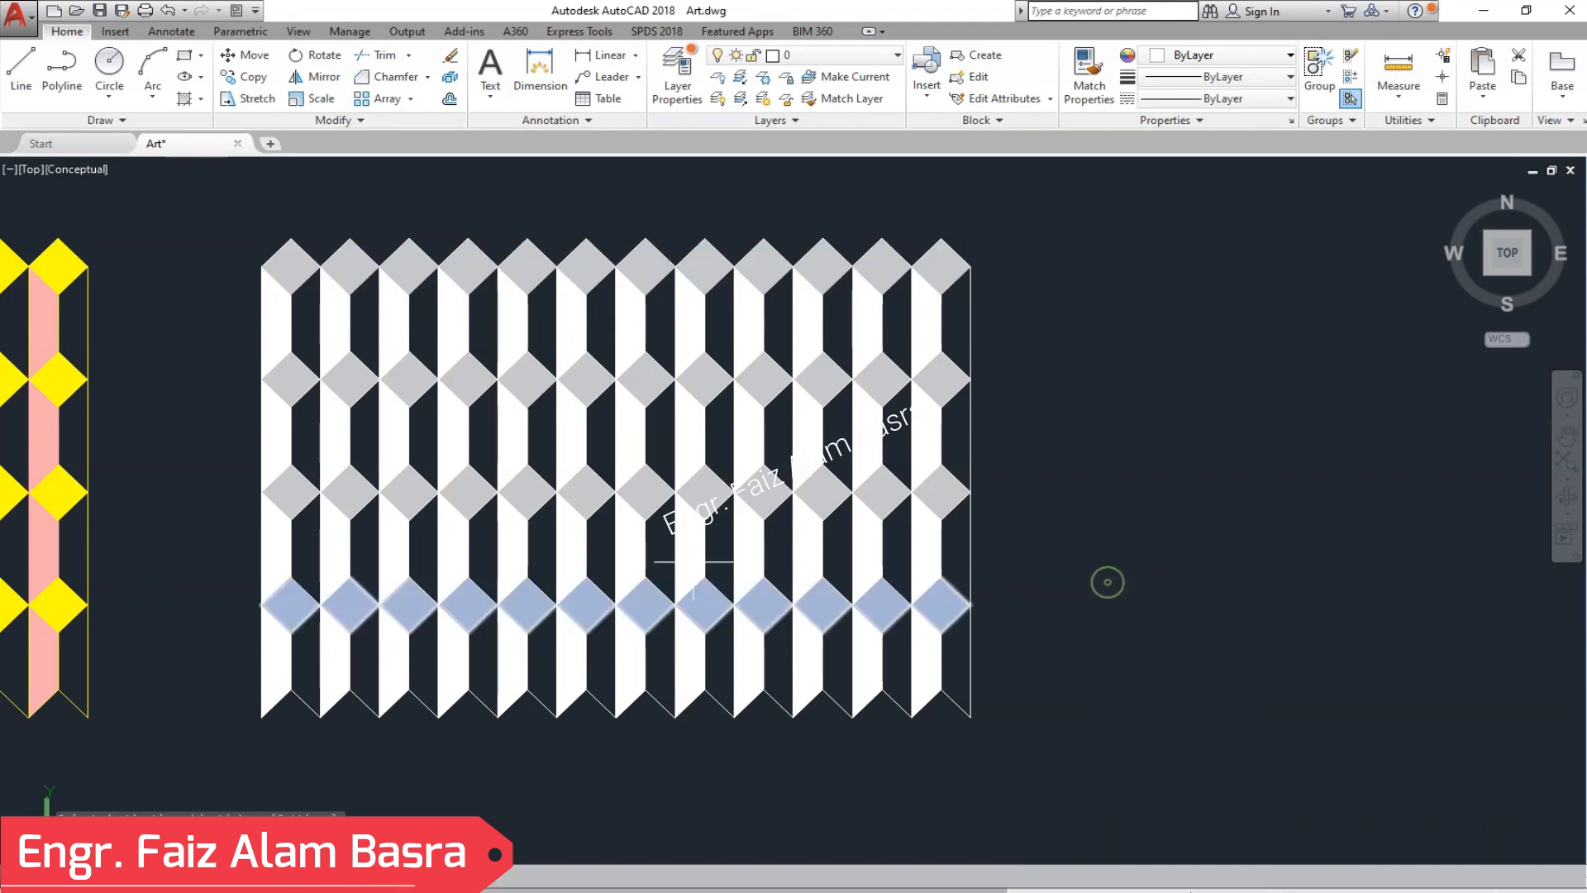
- Change the top diamond row's hatch in the white pattern copy to the dark grey colour 99,100,102
{"action": "scroll", "coordinate": [226, 429], "scroll_direction": "up", "scroll_amount": 2}
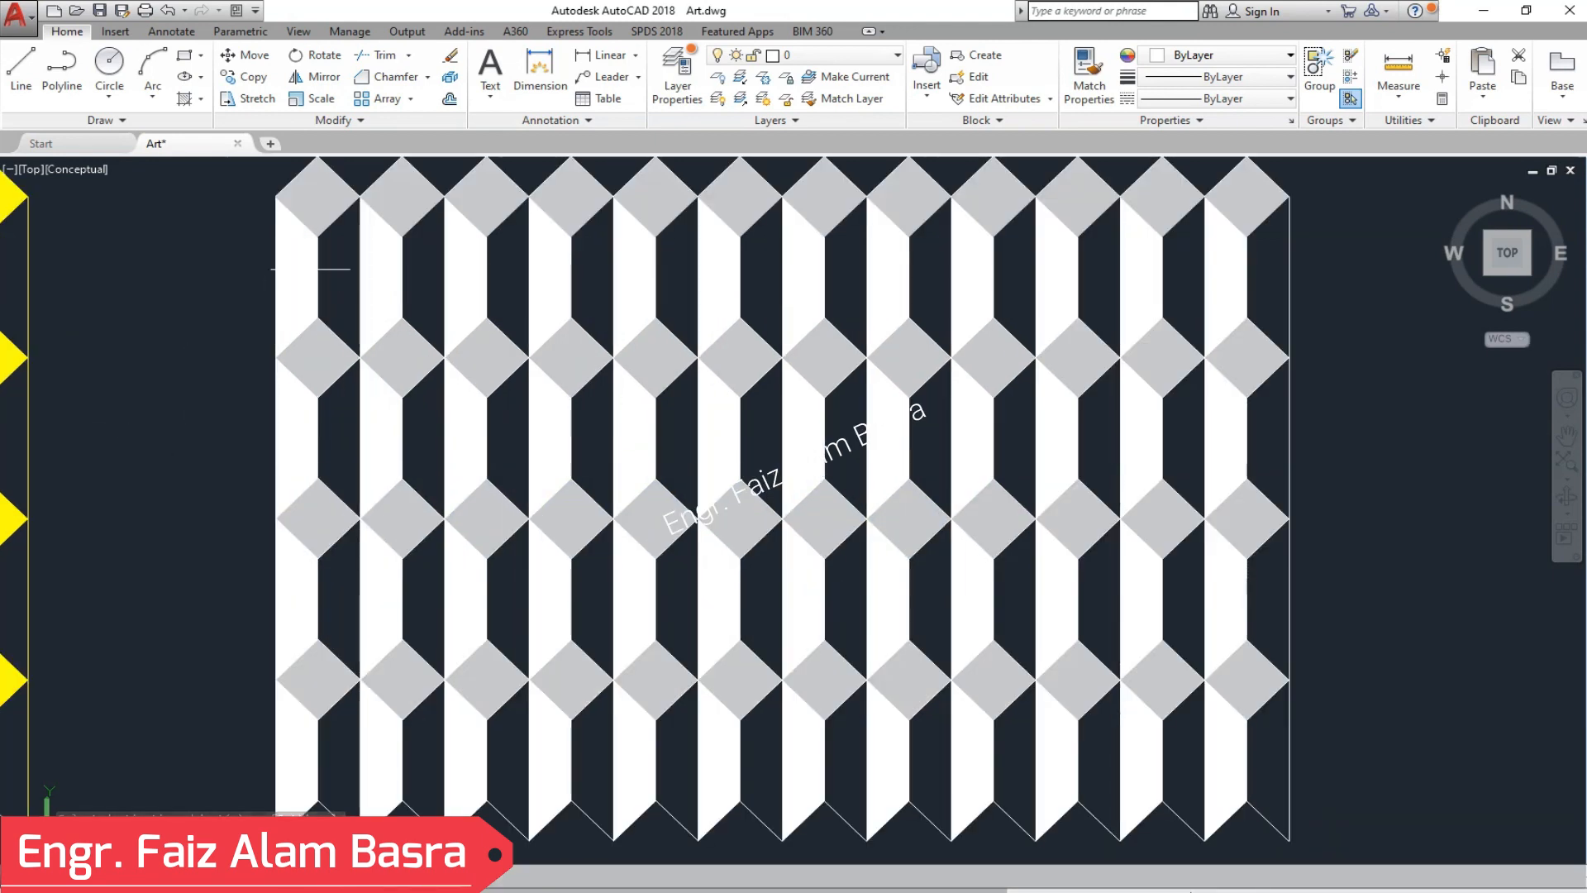
{"action": "left_click", "coordinate": [318, 203]}
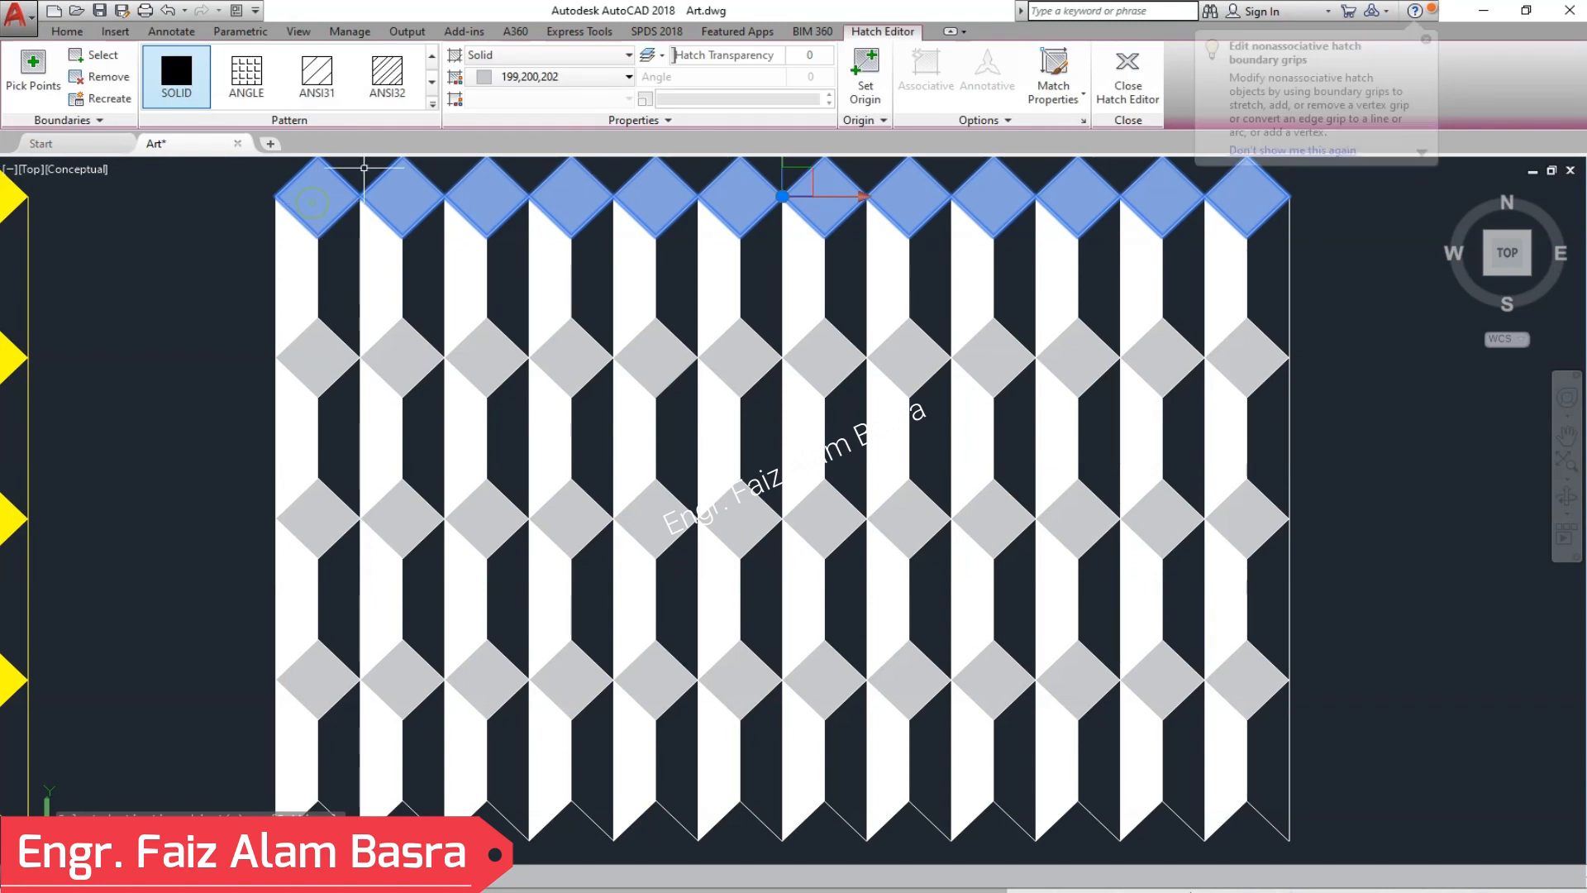
{"action": "left_click", "coordinate": [628, 77]}
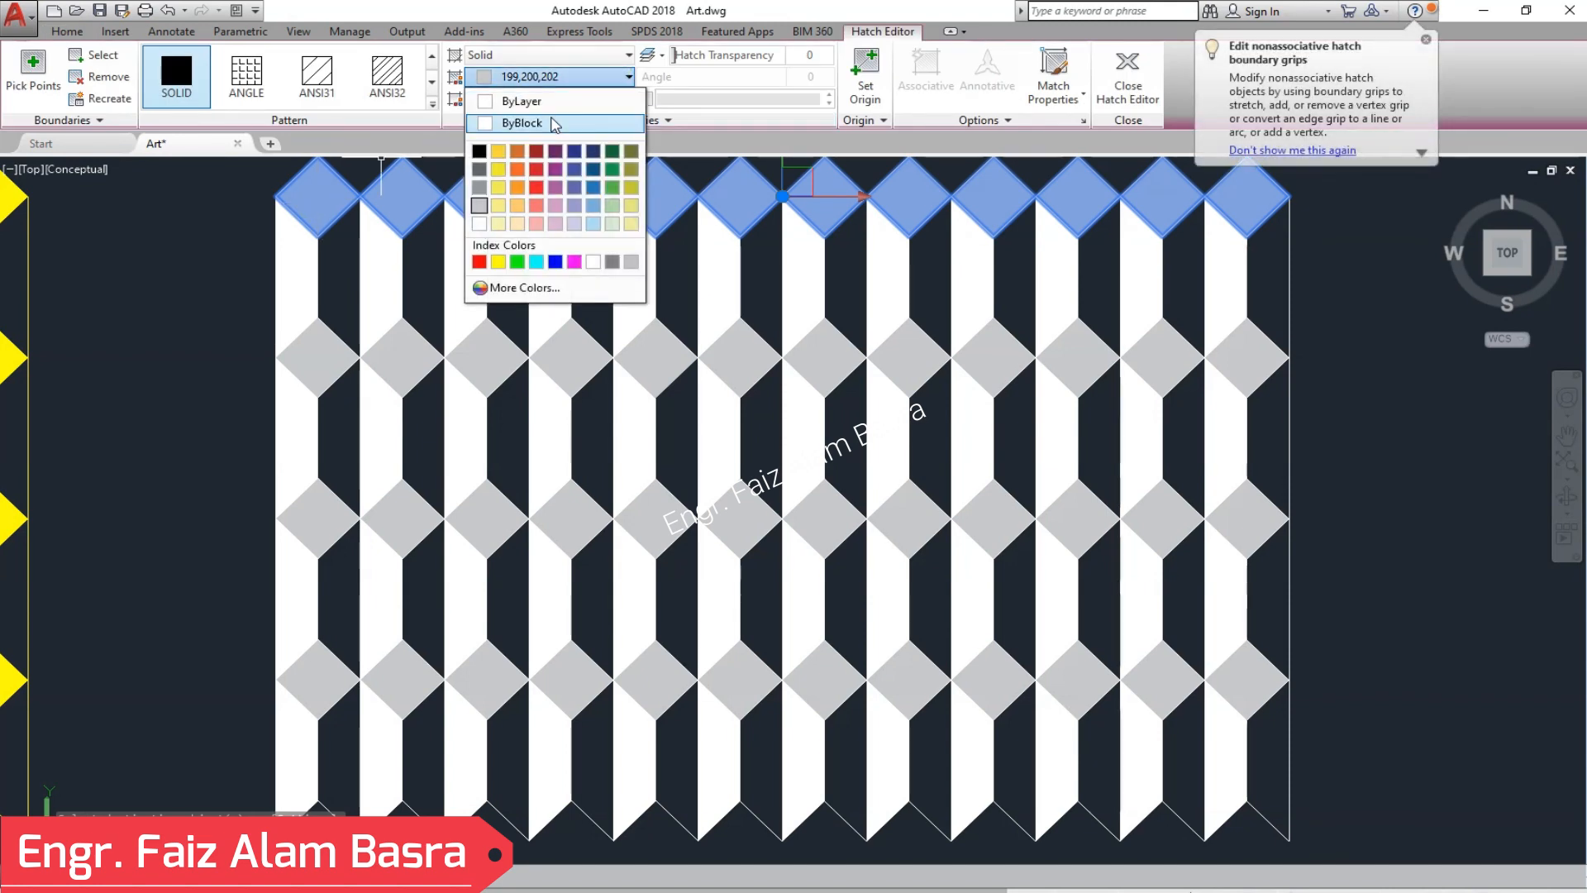
{"action": "left_click", "coordinate": [477, 168]}
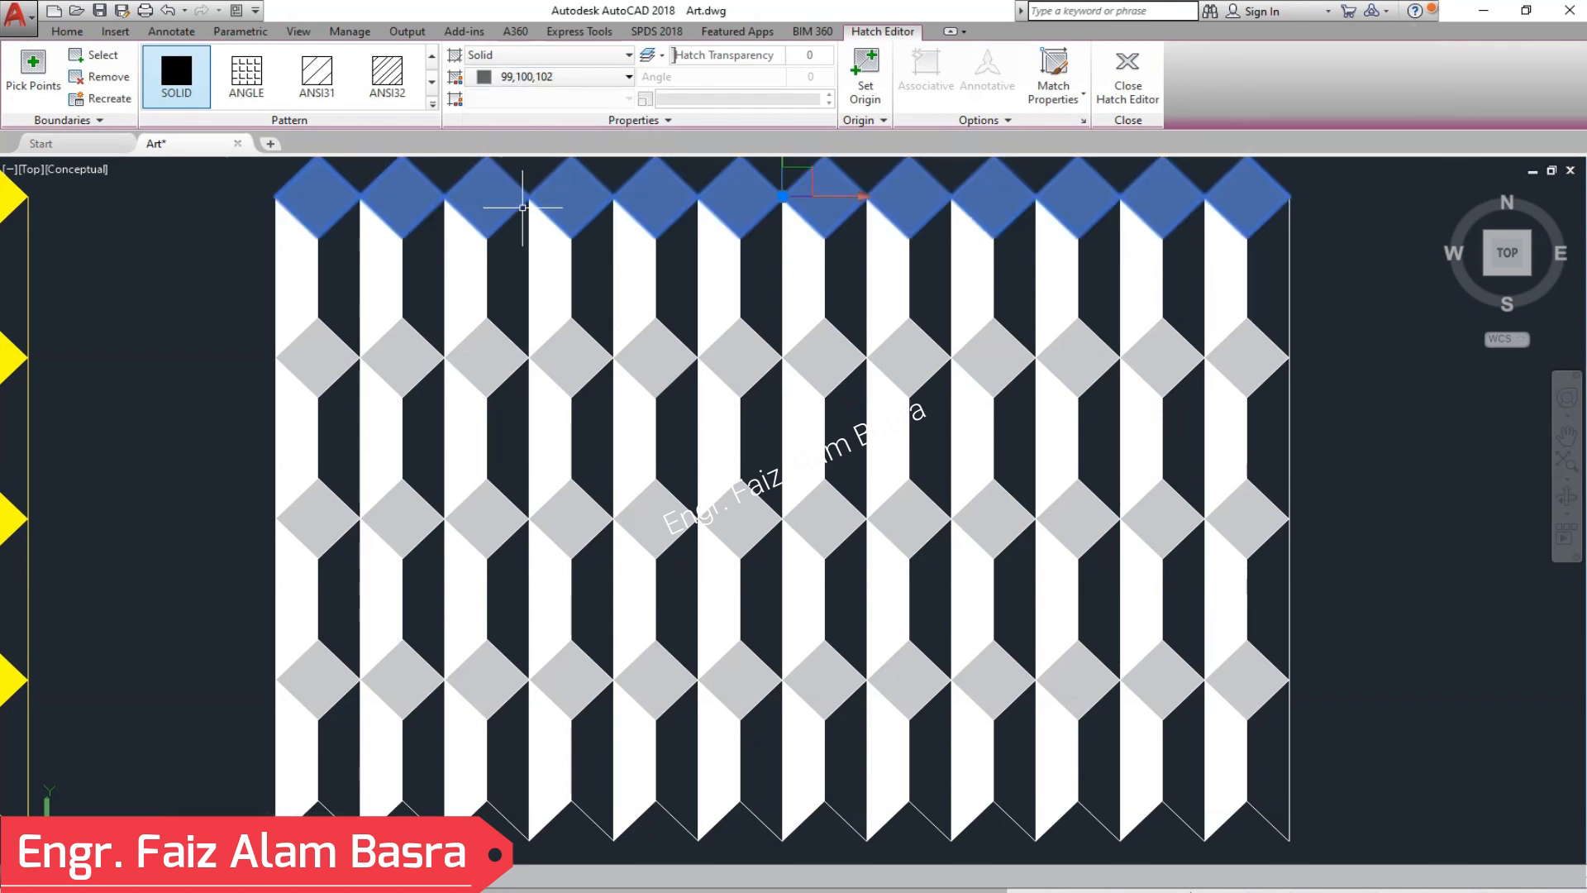
{"action": "key", "text": "Return"}
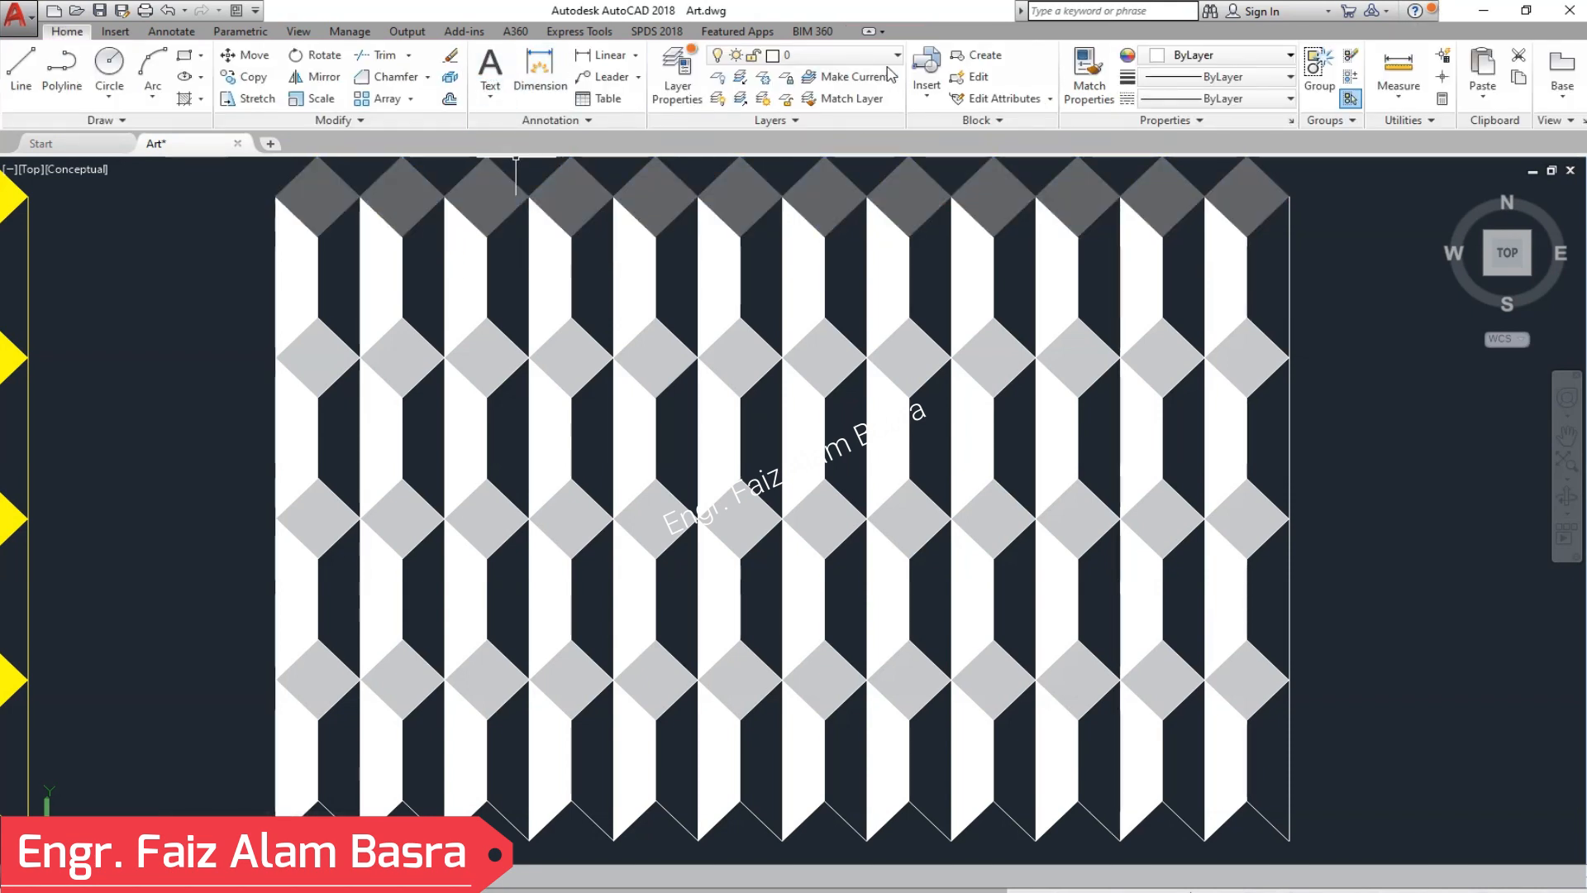
- Match the top row's dark grey hatch properties onto the three lower diamond rows of the white pattern copy
{"action": "left_click", "coordinate": [1089, 70]}
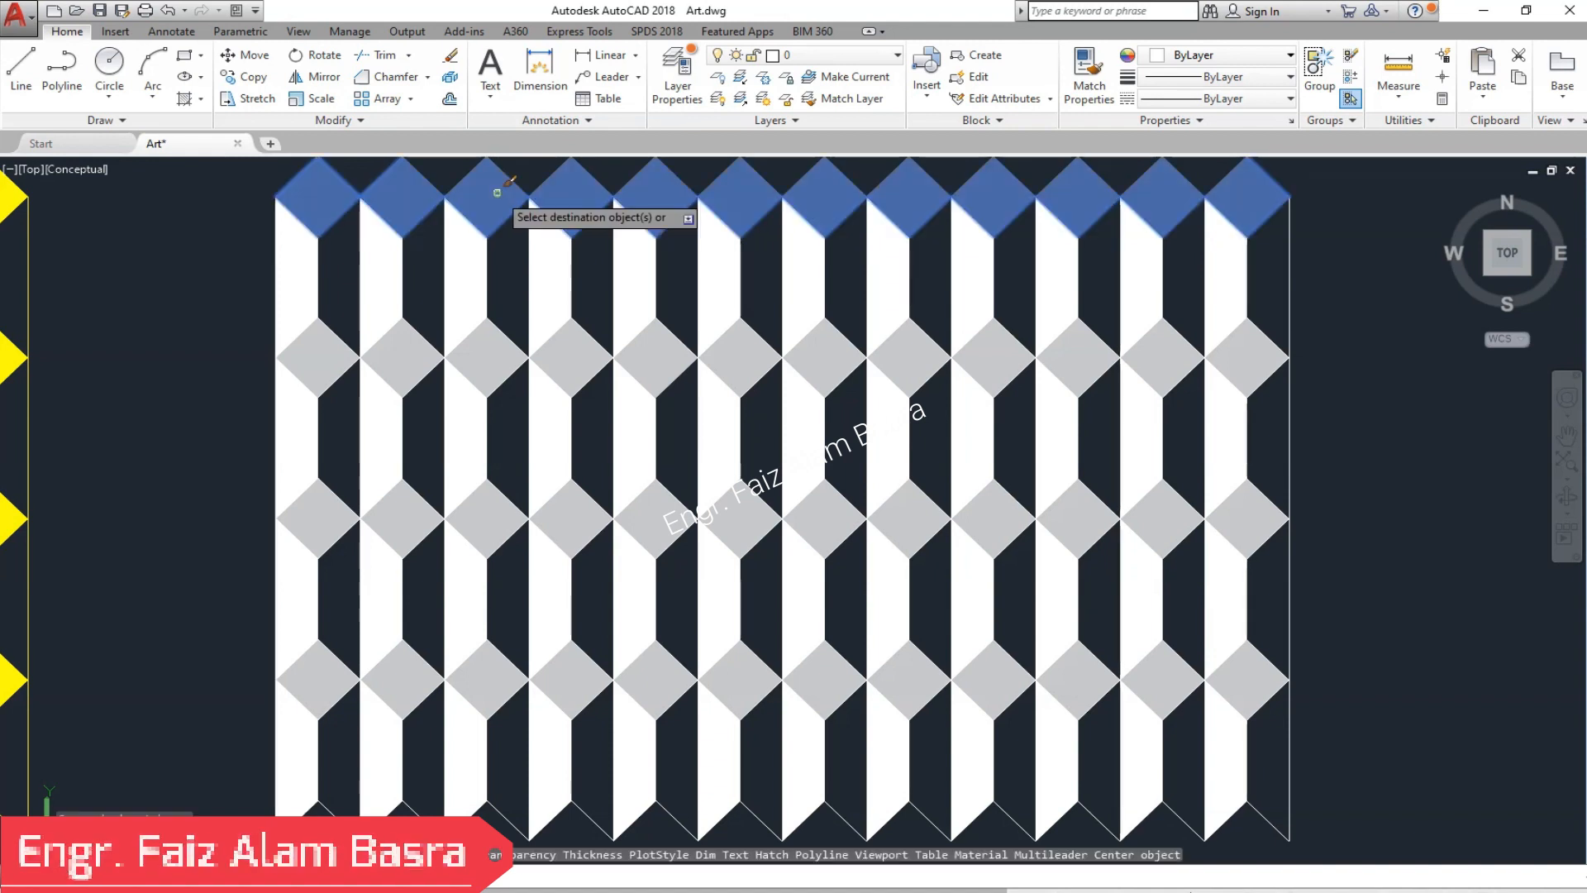
{"action": "left_click", "coordinate": [484, 186]}
{"action": "left_click", "coordinate": [488, 518]}
{"action": "left_click", "coordinate": [486, 674]}
{"action": "key", "text": "Return"}
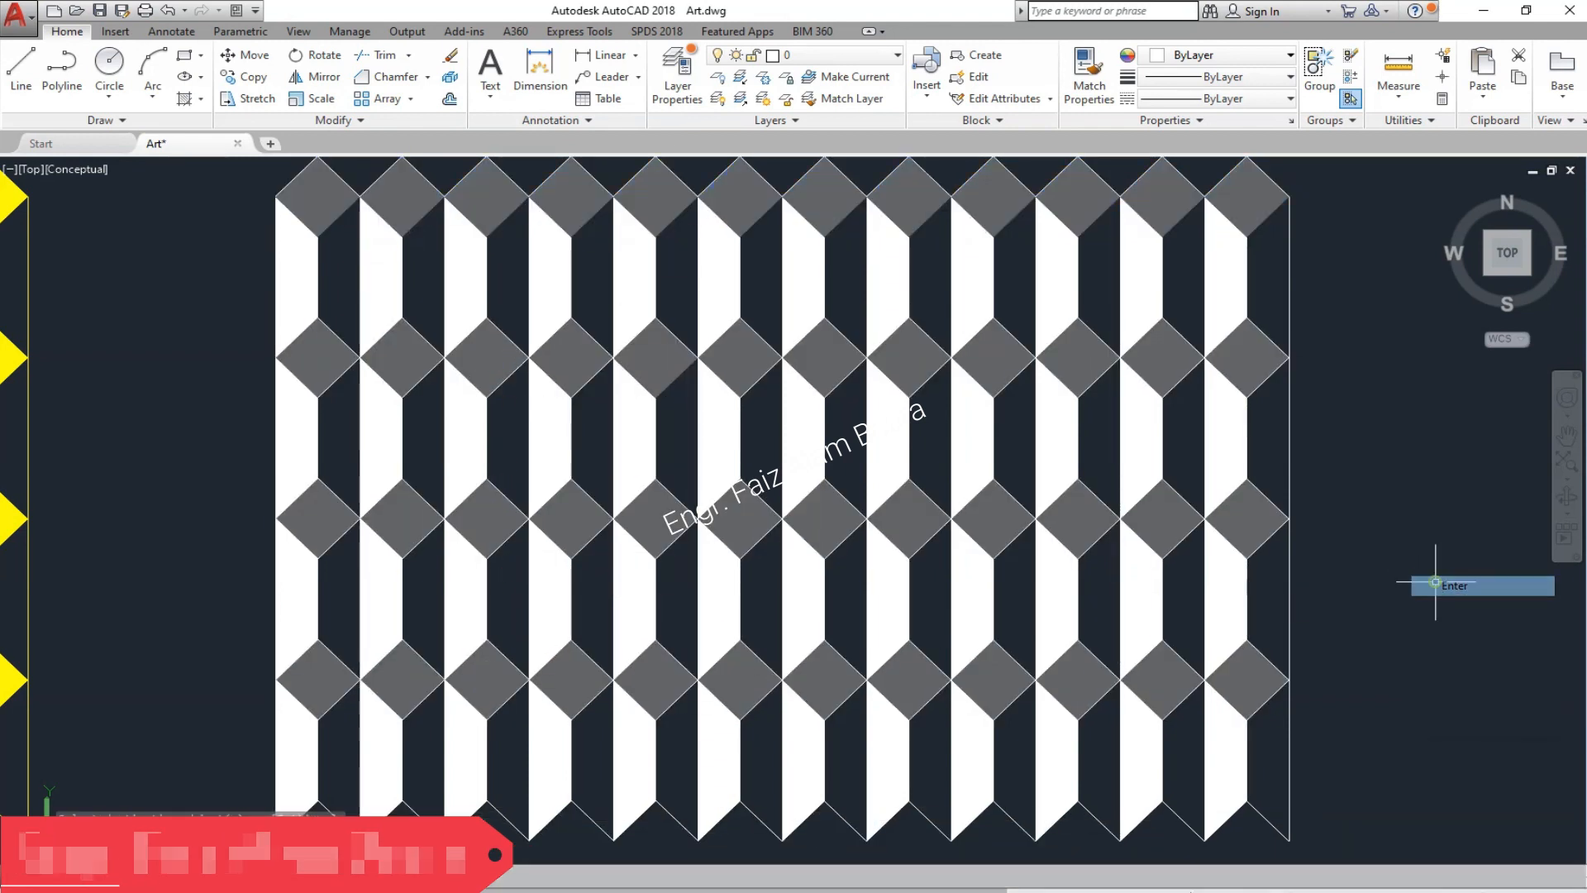
- Examine the four pattern copies and compare their colour schemes, looking closely at the grey-and-white one
{"action": "scroll", "coordinate": [88, 325], "scroll_direction": "down", "scroll_amount": 4}
{"action": "scroll", "coordinate": [134, 284], "scroll_direction": "up", "scroll_amount": 3}
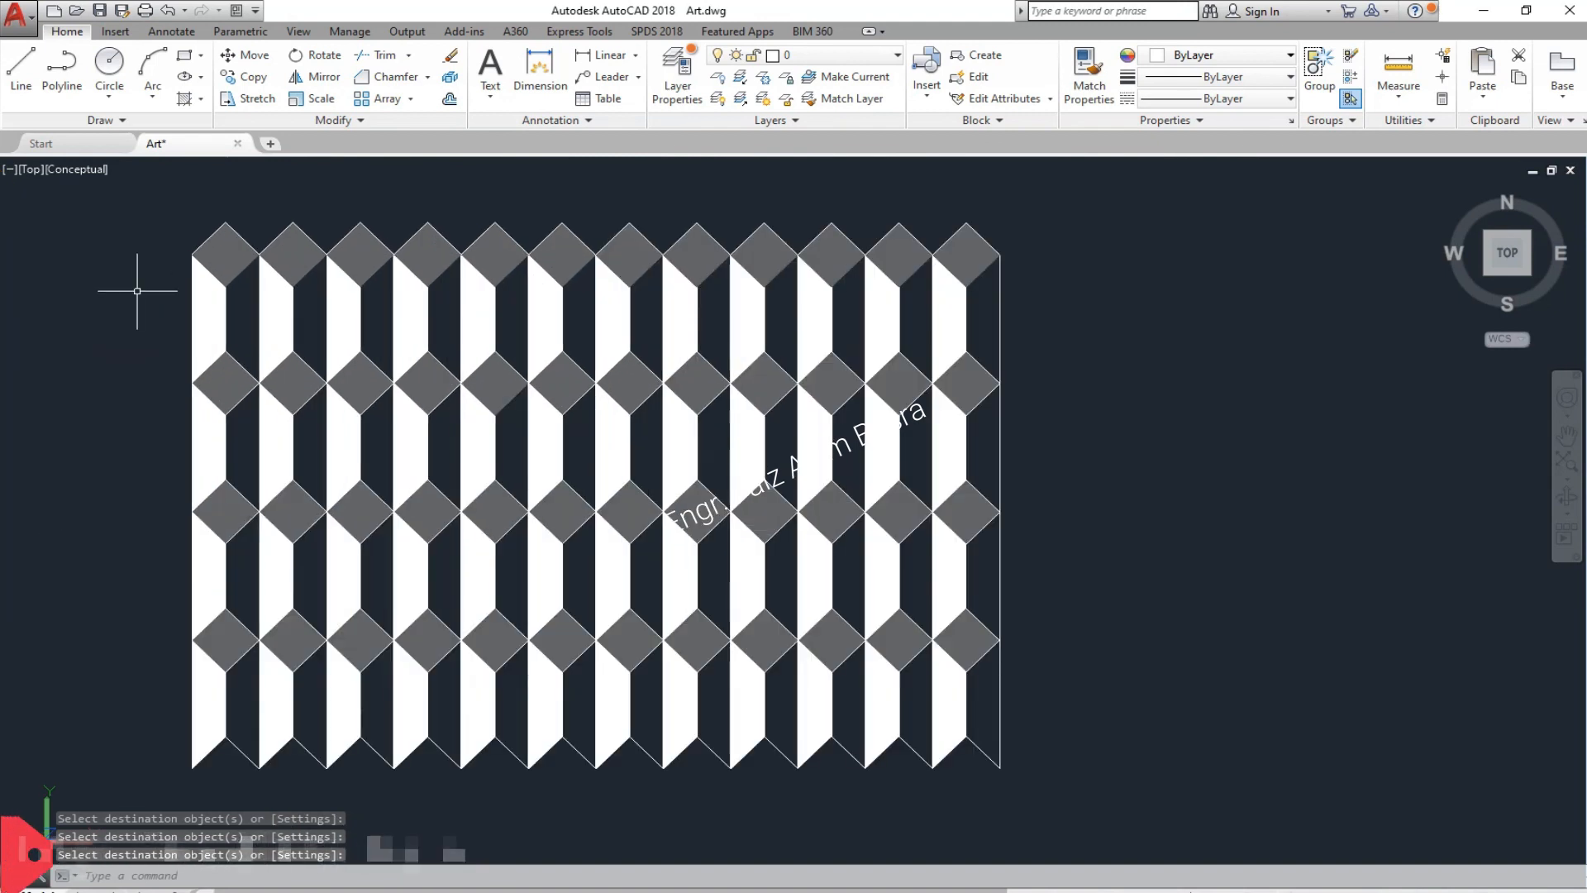
{"action": "scroll", "coordinate": [610, 360], "scroll_direction": "down", "scroll_amount": 3}
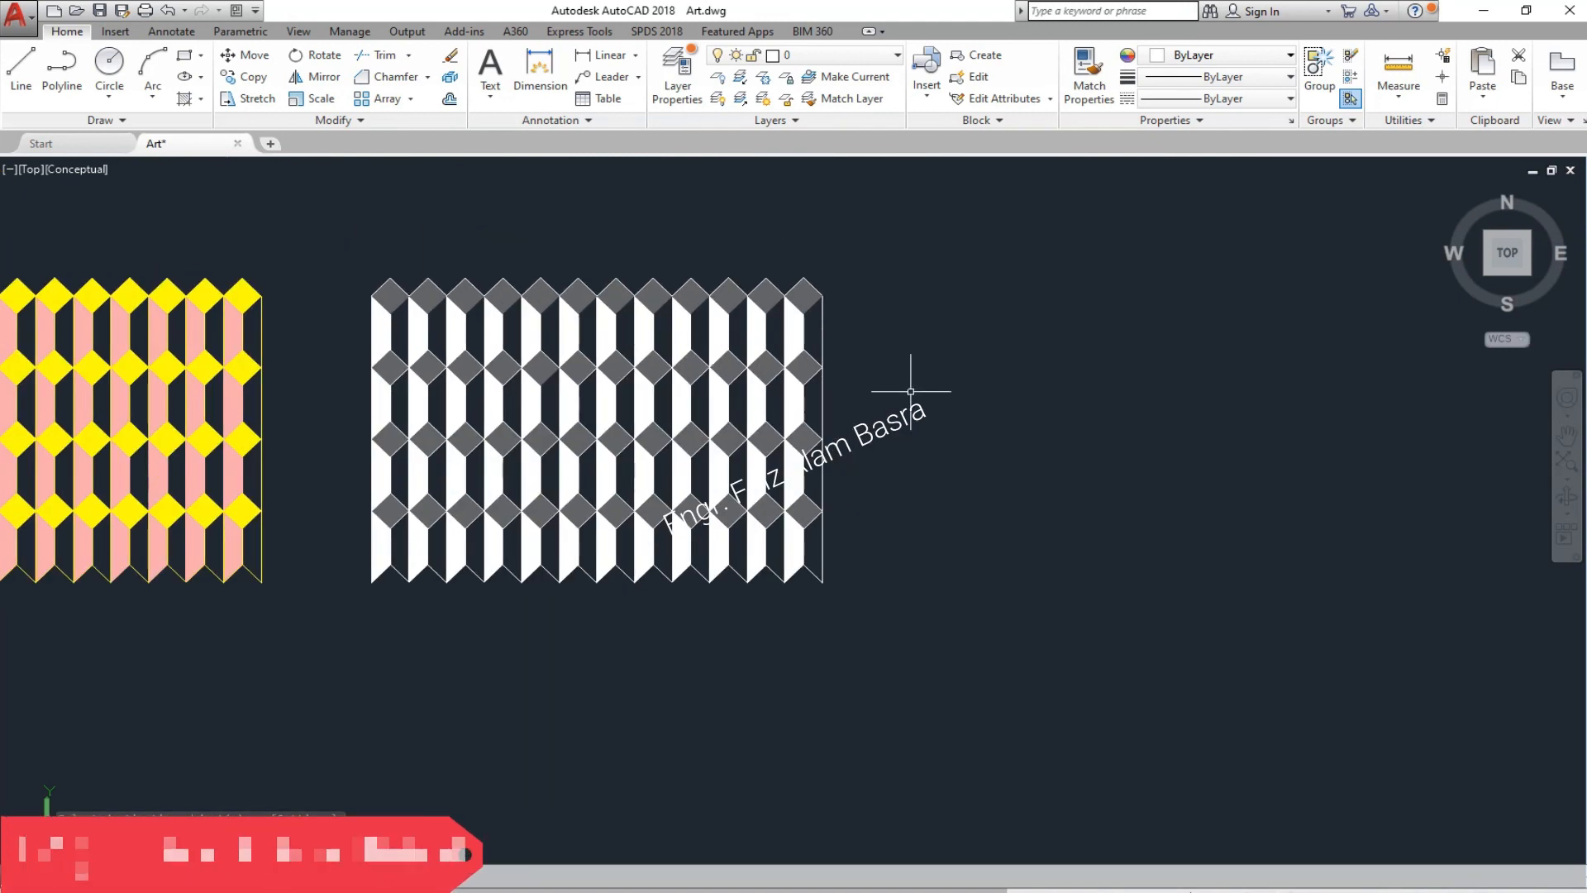
{"action": "scroll", "coordinate": [989, 403], "scroll_direction": "down", "scroll_amount": 3}
{"action": "scroll", "coordinate": [179, 340], "scroll_direction": "up", "scroll_amount": 2}
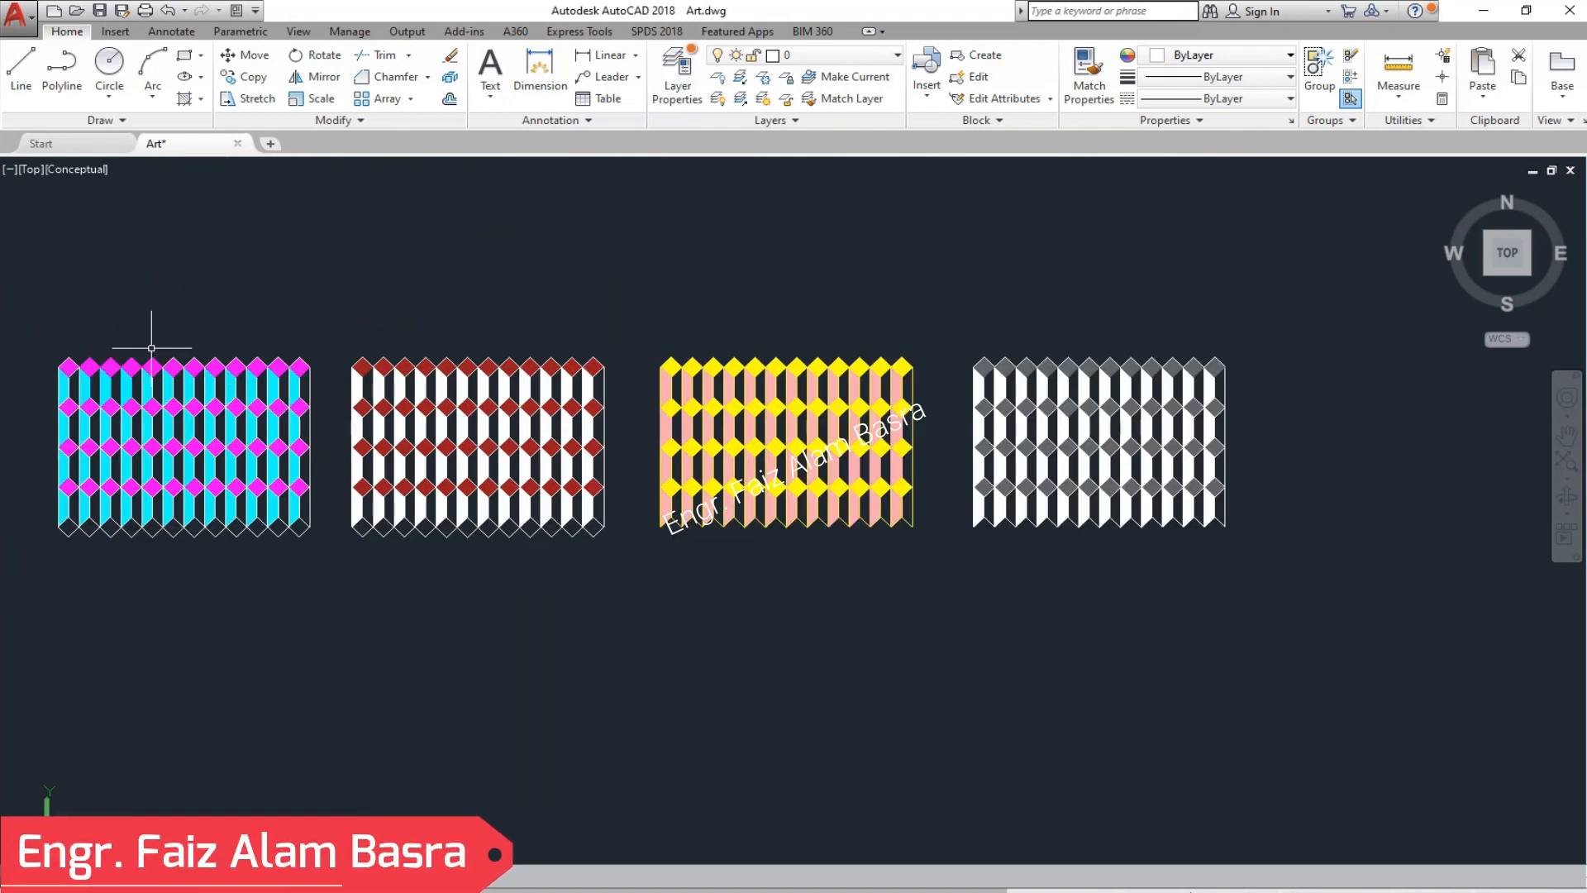
{"action": "scroll", "coordinate": [119, 348], "scroll_direction": "up", "scroll_amount": 2}
{"action": "scroll", "coordinate": [636, 422], "scroll_direction": "down", "scroll_amount": 2}
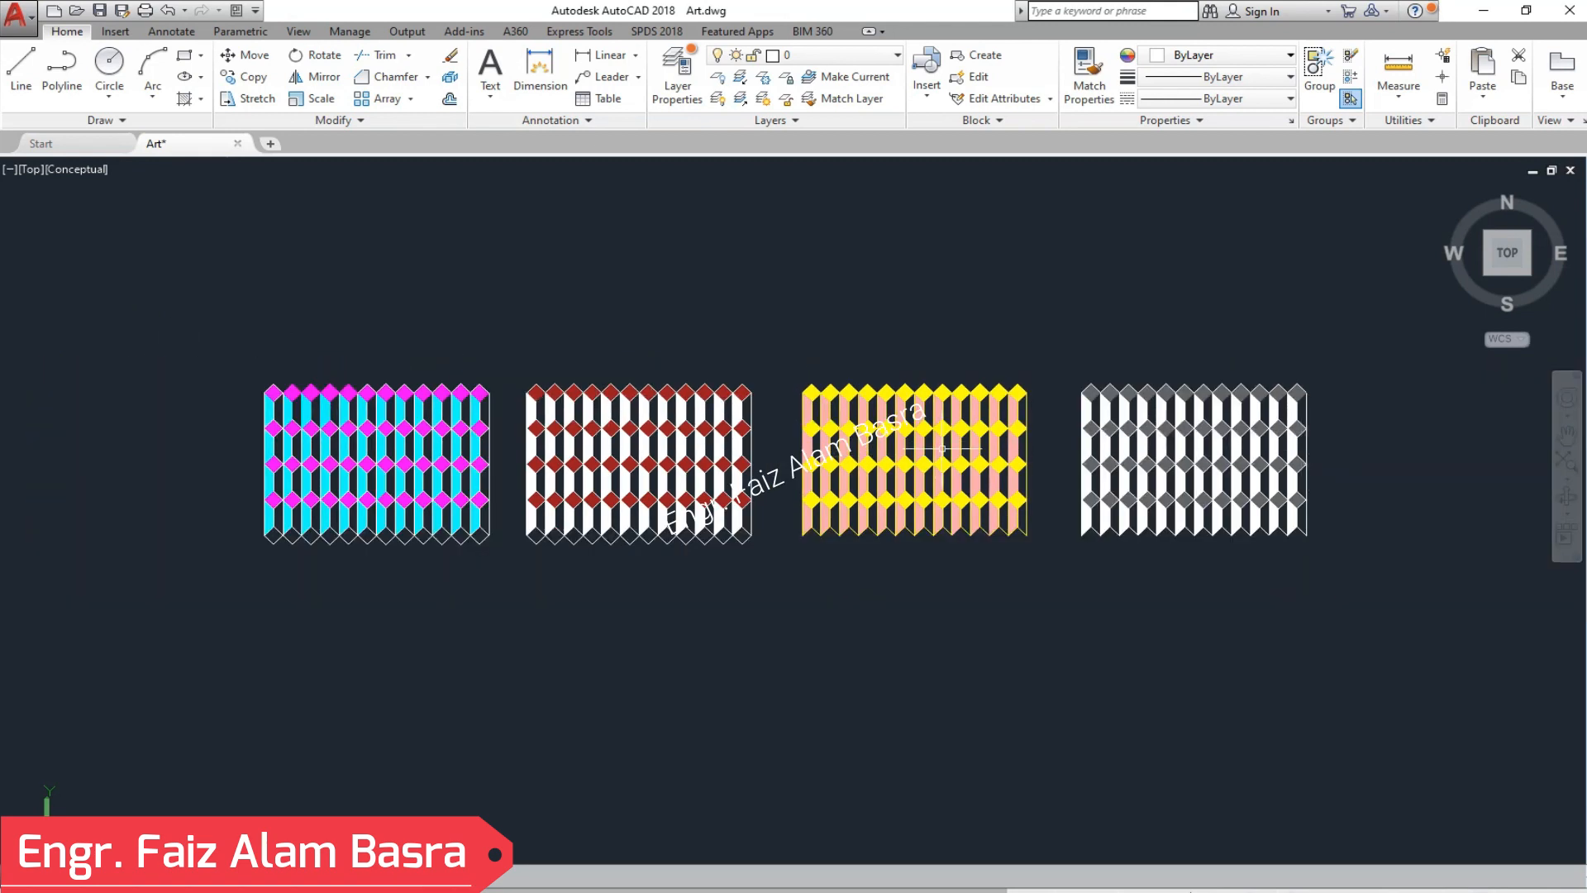
{"action": "scroll", "coordinate": [397, 438], "scroll_direction": "up", "scroll_amount": 5}
{"action": "scroll", "coordinate": [722, 380], "scroll_direction": "down", "scroll_amount": 3}
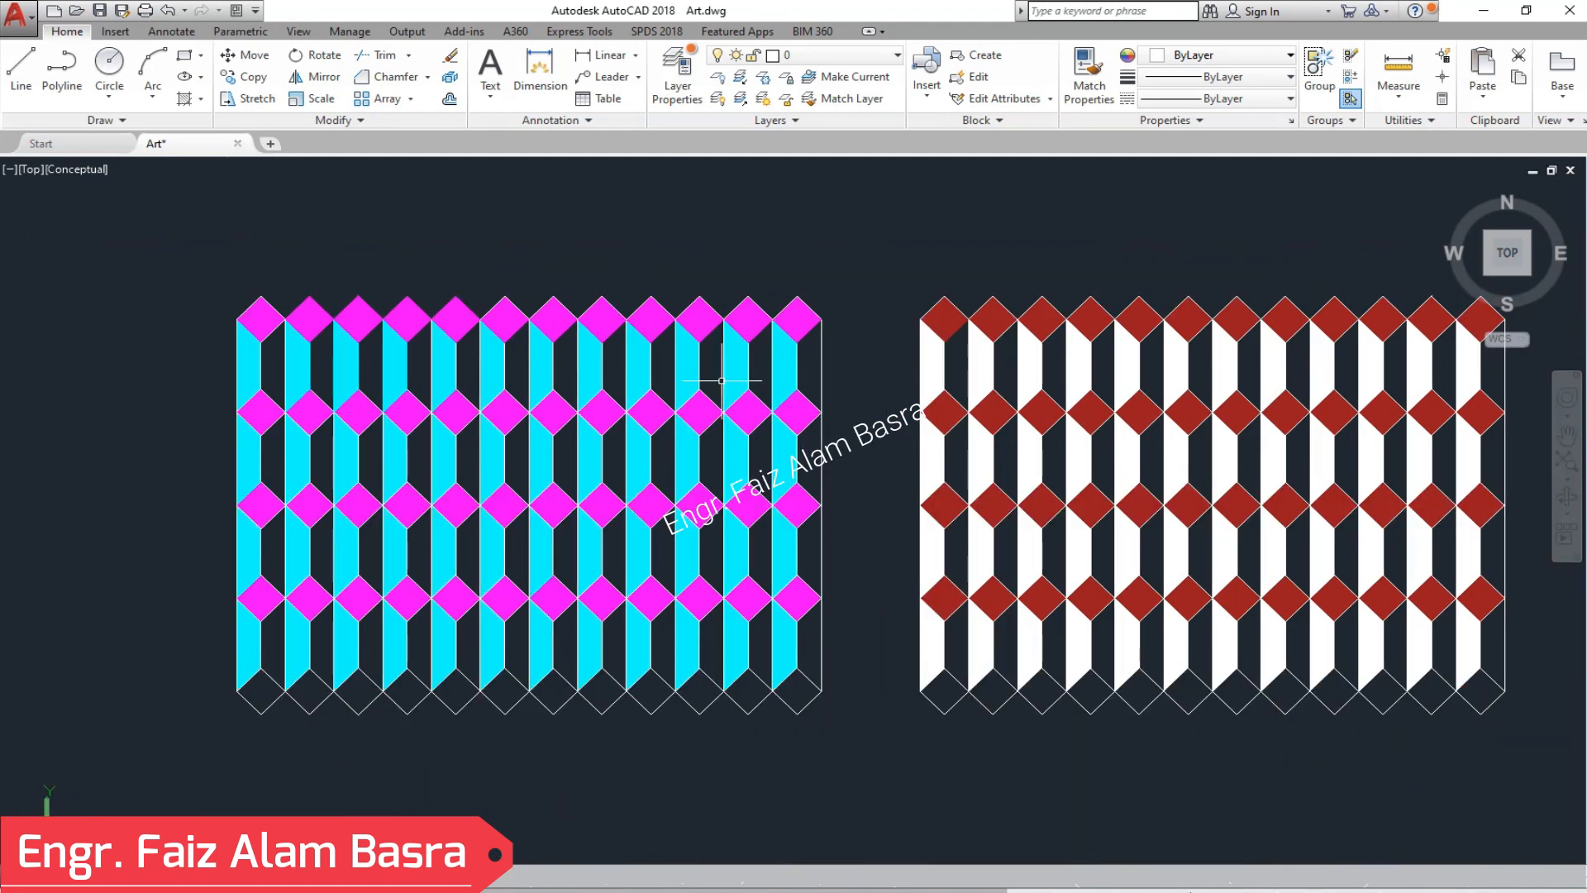
{"action": "scroll", "coordinate": [463, 463], "scroll_direction": "up", "scroll_amount": 2}
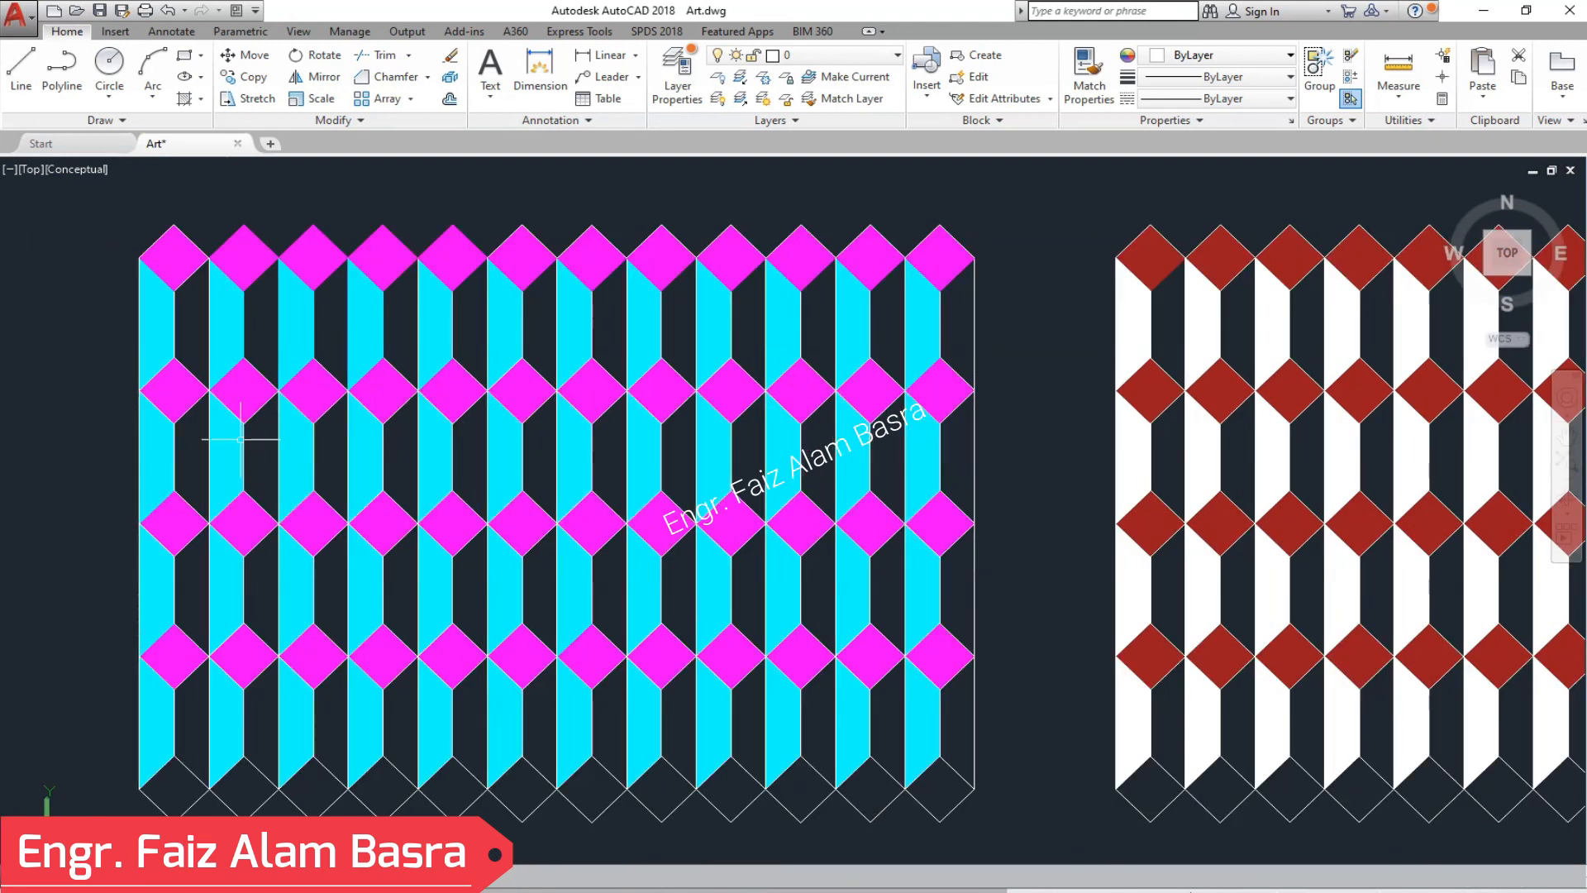
{"action": "scroll", "coordinate": [99, 434], "scroll_direction": "down", "scroll_amount": 3}
{"action": "scroll", "coordinate": [1323, 562], "scroll_direction": "up", "scroll_amount": 3}
{"action": "scroll", "coordinate": [1233, 612], "scroll_direction": "down", "scroll_amount": 2}
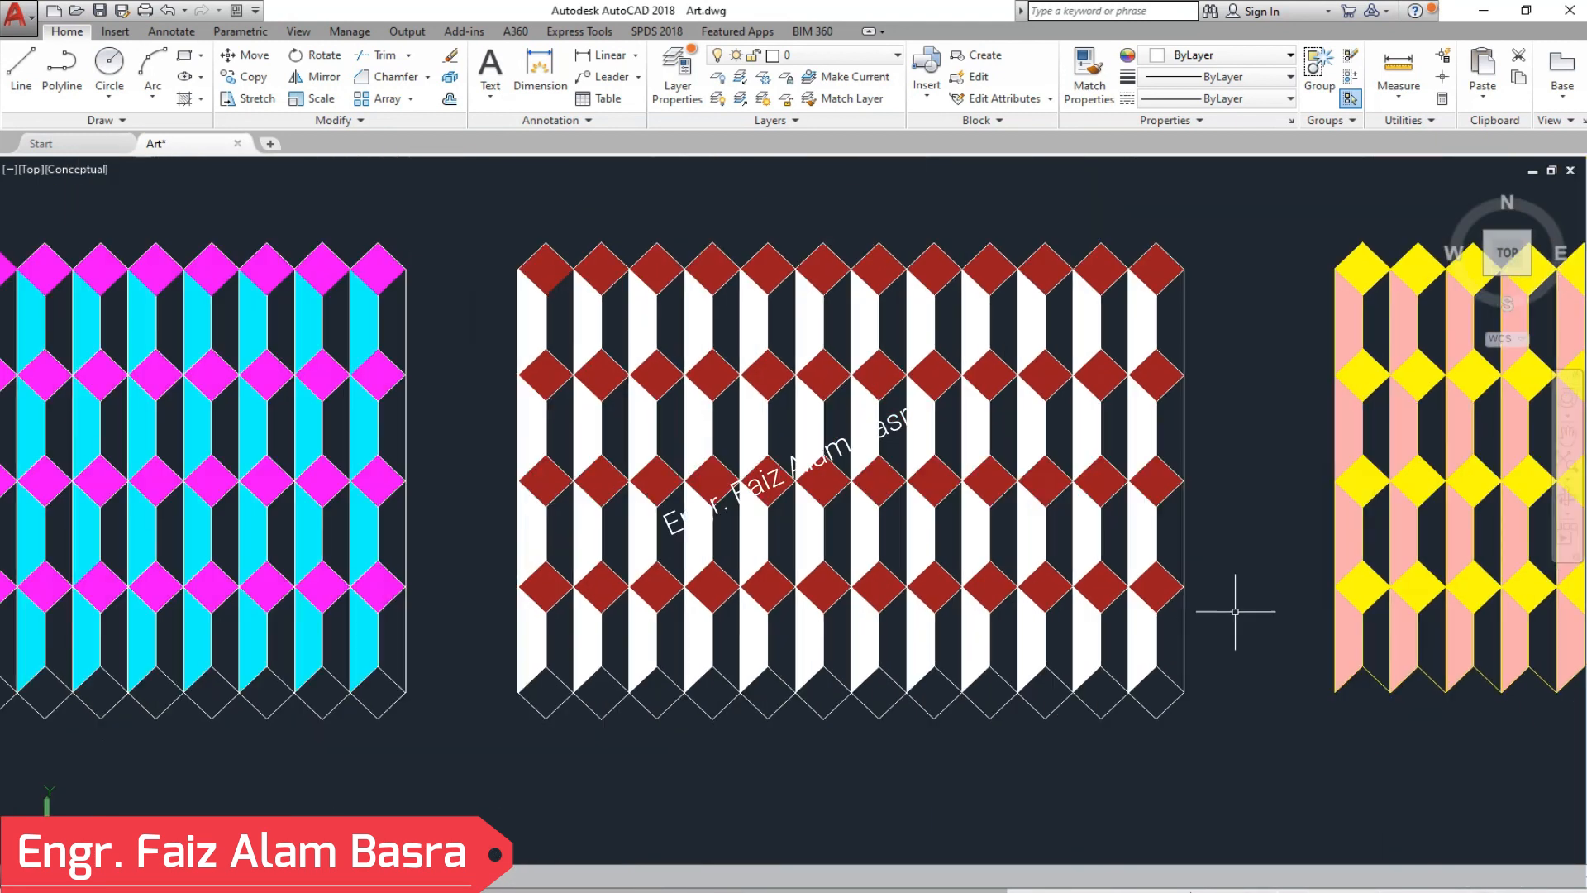
{"action": "scroll", "coordinate": [1233, 613], "scroll_direction": "down", "scroll_amount": 4}
{"action": "scroll", "coordinate": [1476, 432], "scroll_direction": "up", "scroll_amount": 3}
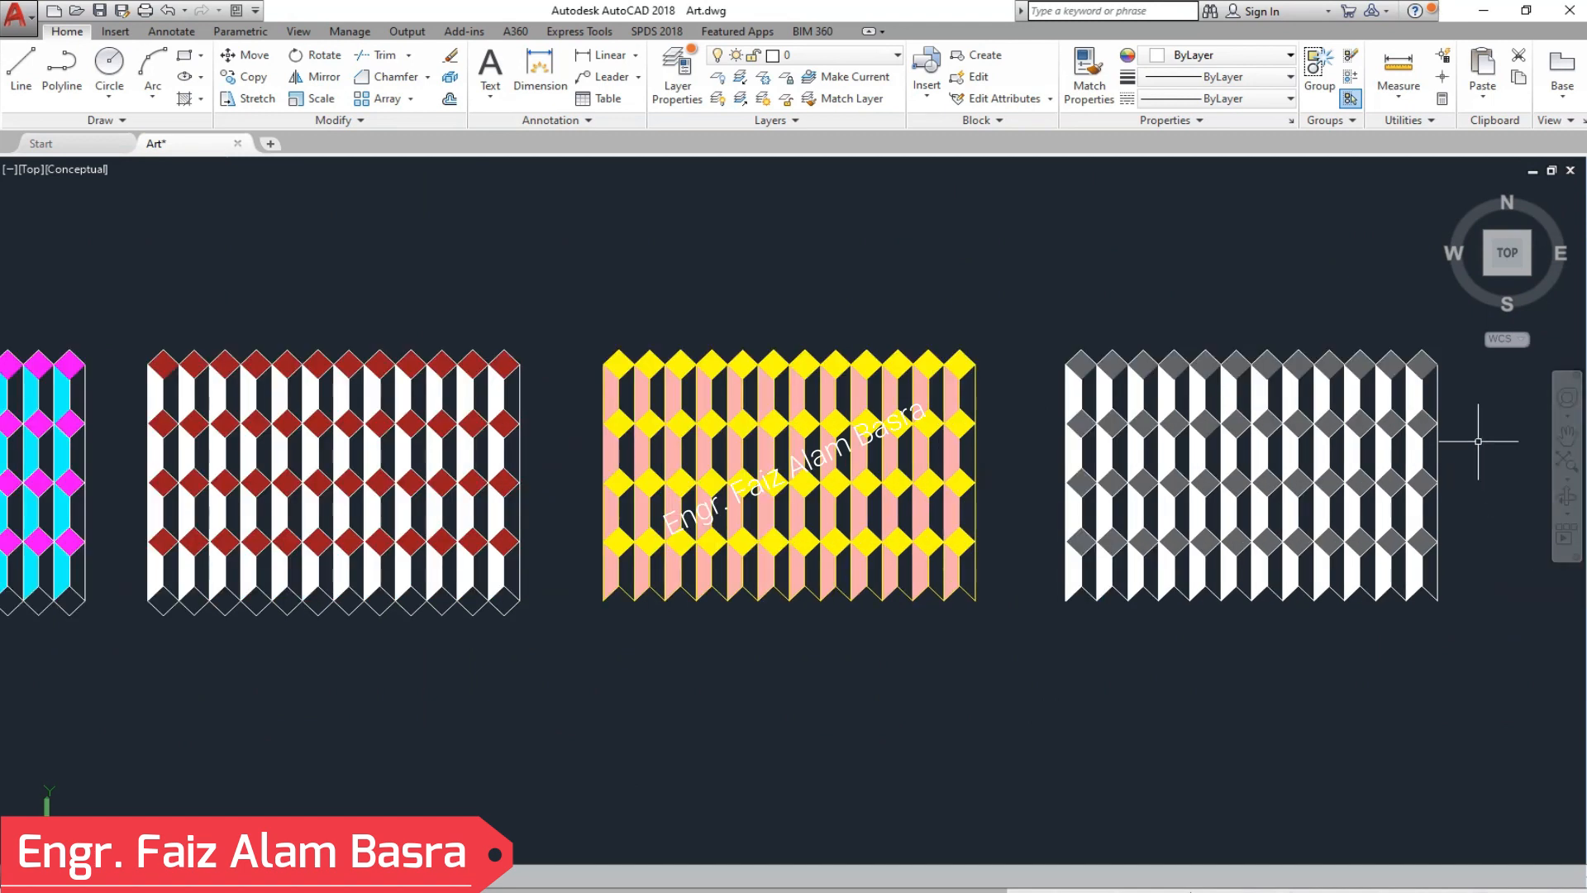
{"action": "scroll", "coordinate": [1471, 430], "scroll_direction": "up", "scroll_amount": 7}
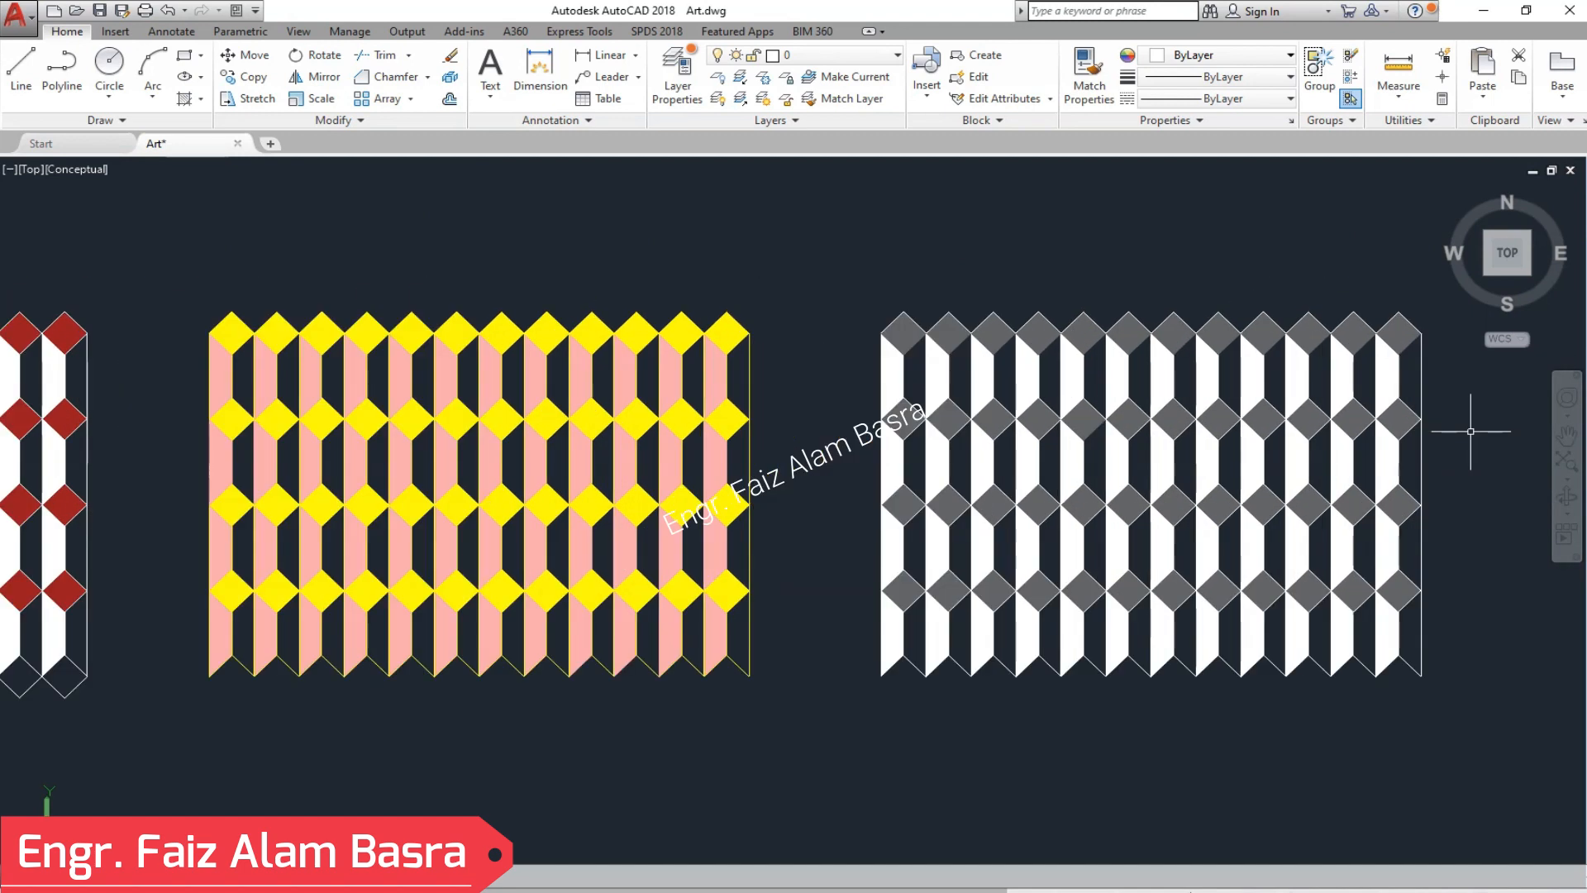
{"action": "scroll", "coordinate": [1471, 431], "scroll_direction": "down", "scroll_amount": 2}
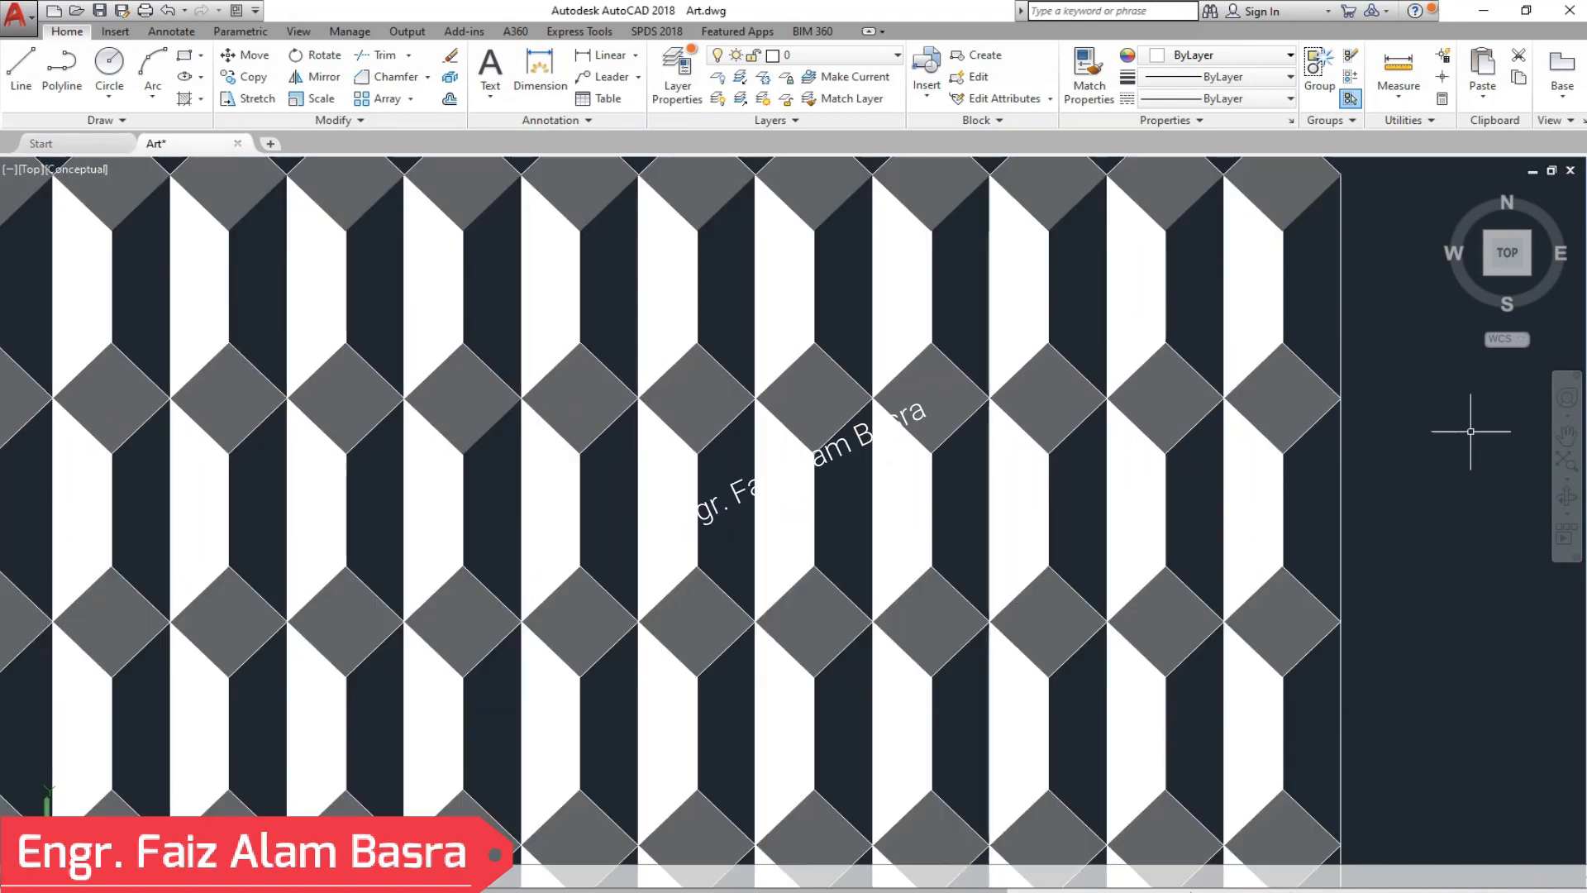
{"action": "middle_click_drag", "start_coordinate": [1440, 479], "coordinate": [1516, 479]}
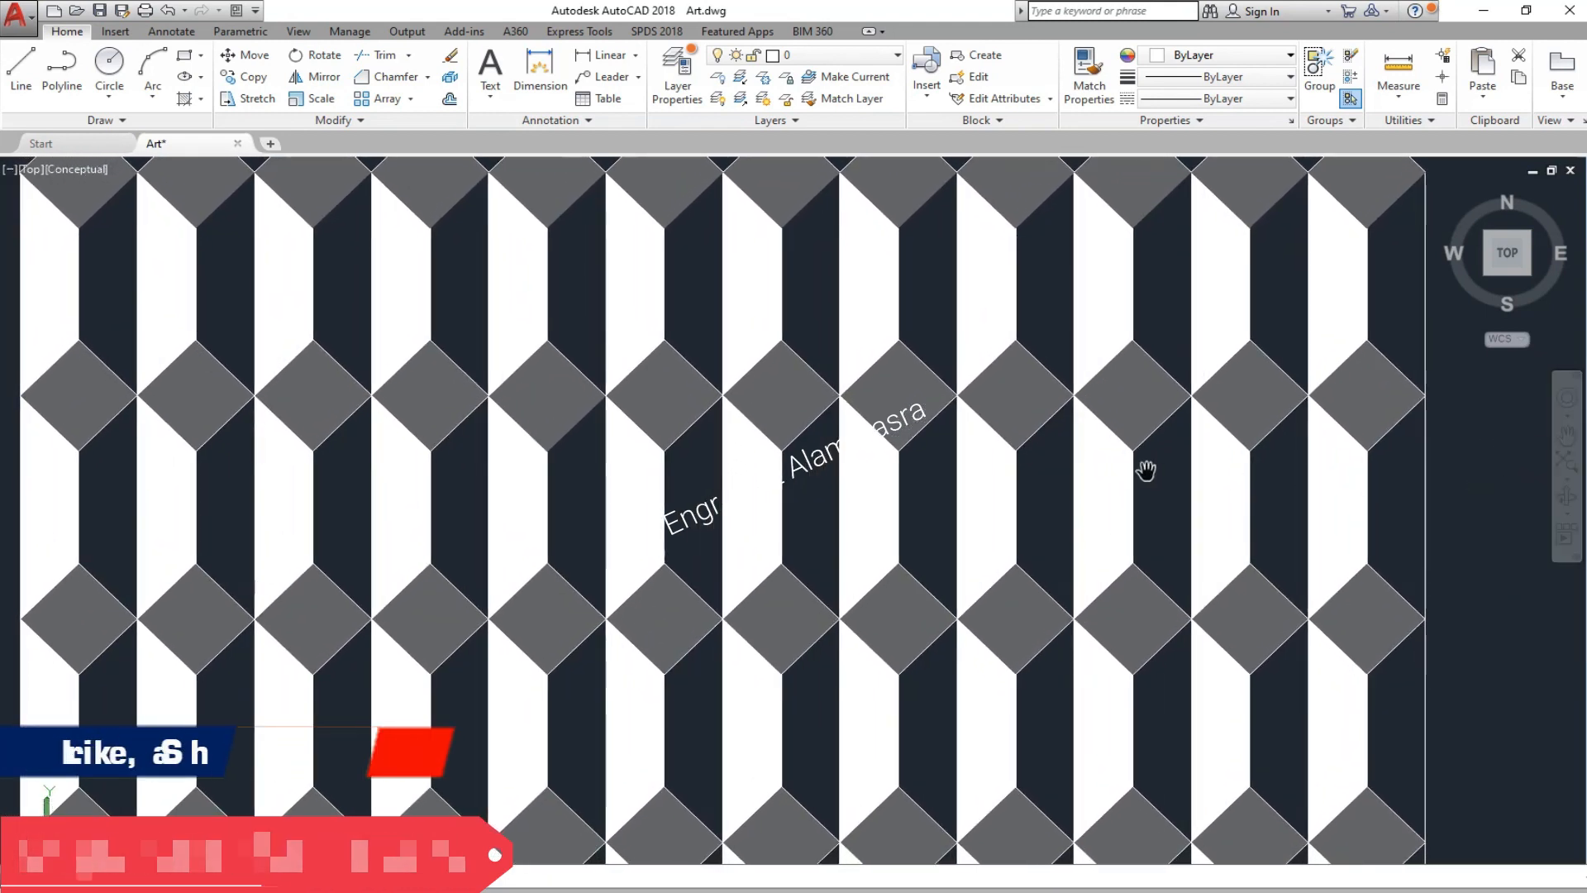
{"action": "scroll", "coordinate": [1146, 470], "scroll_direction": "down", "scroll_amount": 1}
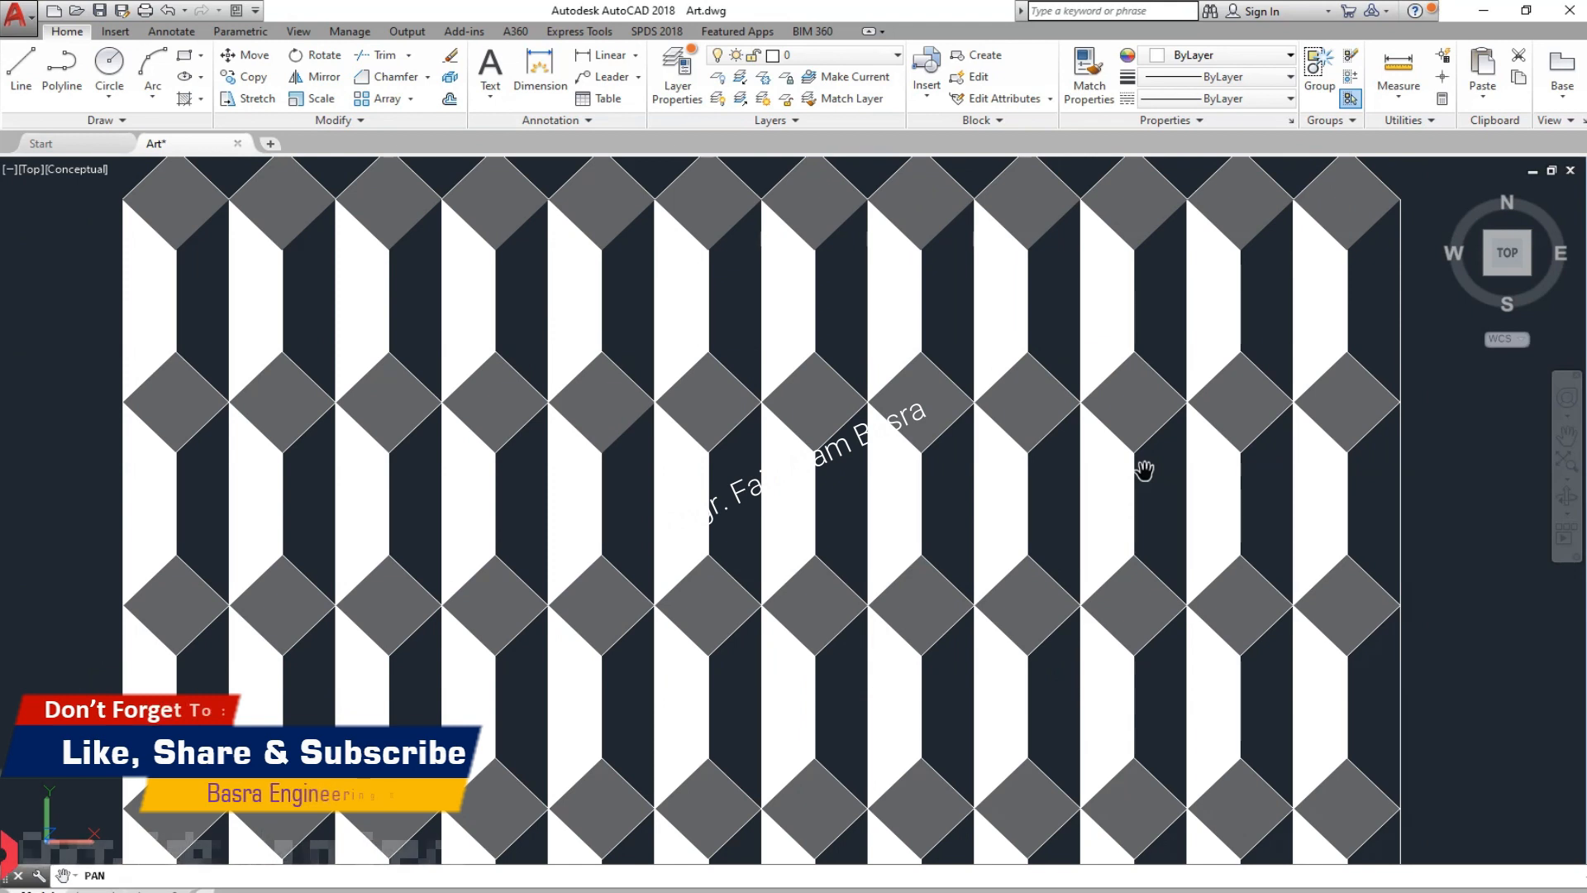
{"action": "scroll", "coordinate": [1144, 470], "scroll_direction": "down", "scroll_amount": 1}
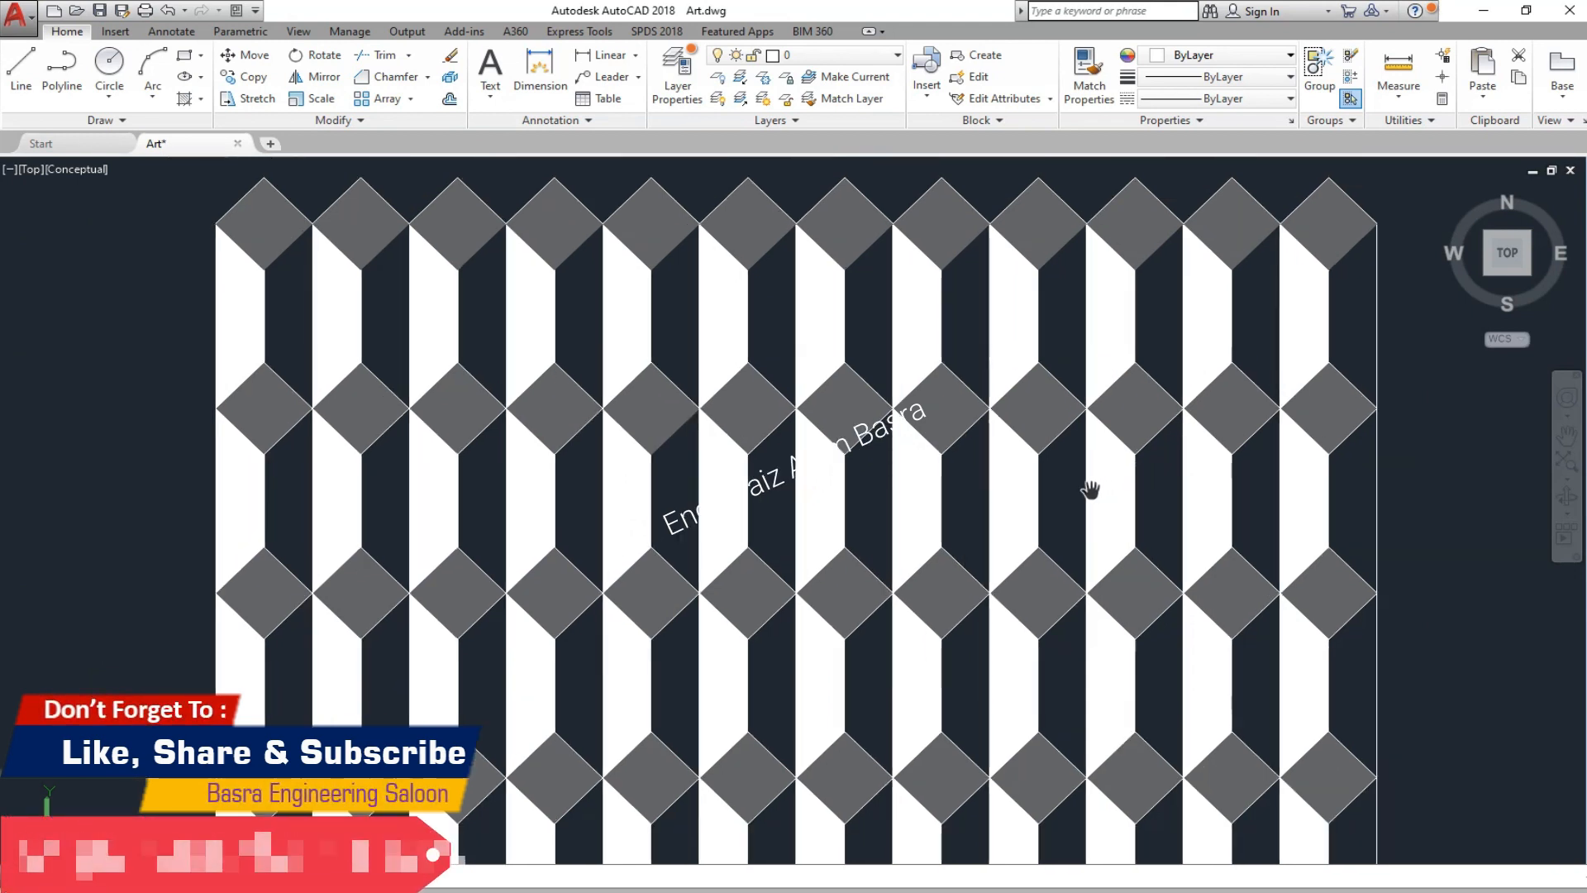
{"action": "scroll", "coordinate": [996, 469], "scroll_direction": "down", "scroll_amount": 5}
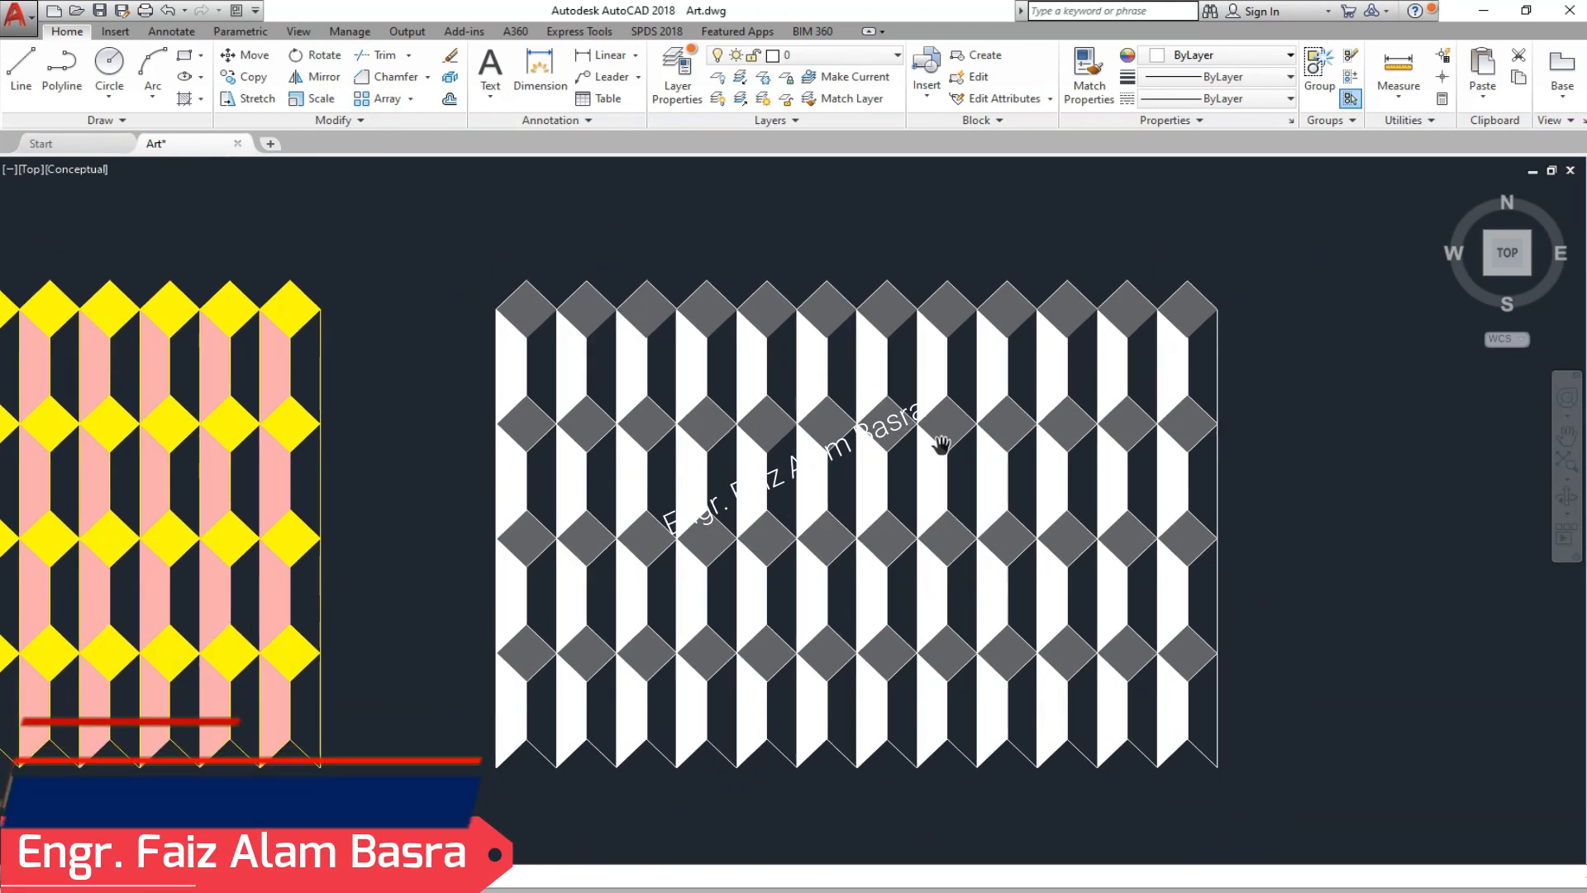
{"action": "right_click", "coordinate": [1215, 482]}
{"action": "left_click", "coordinate": [1240, 494]}
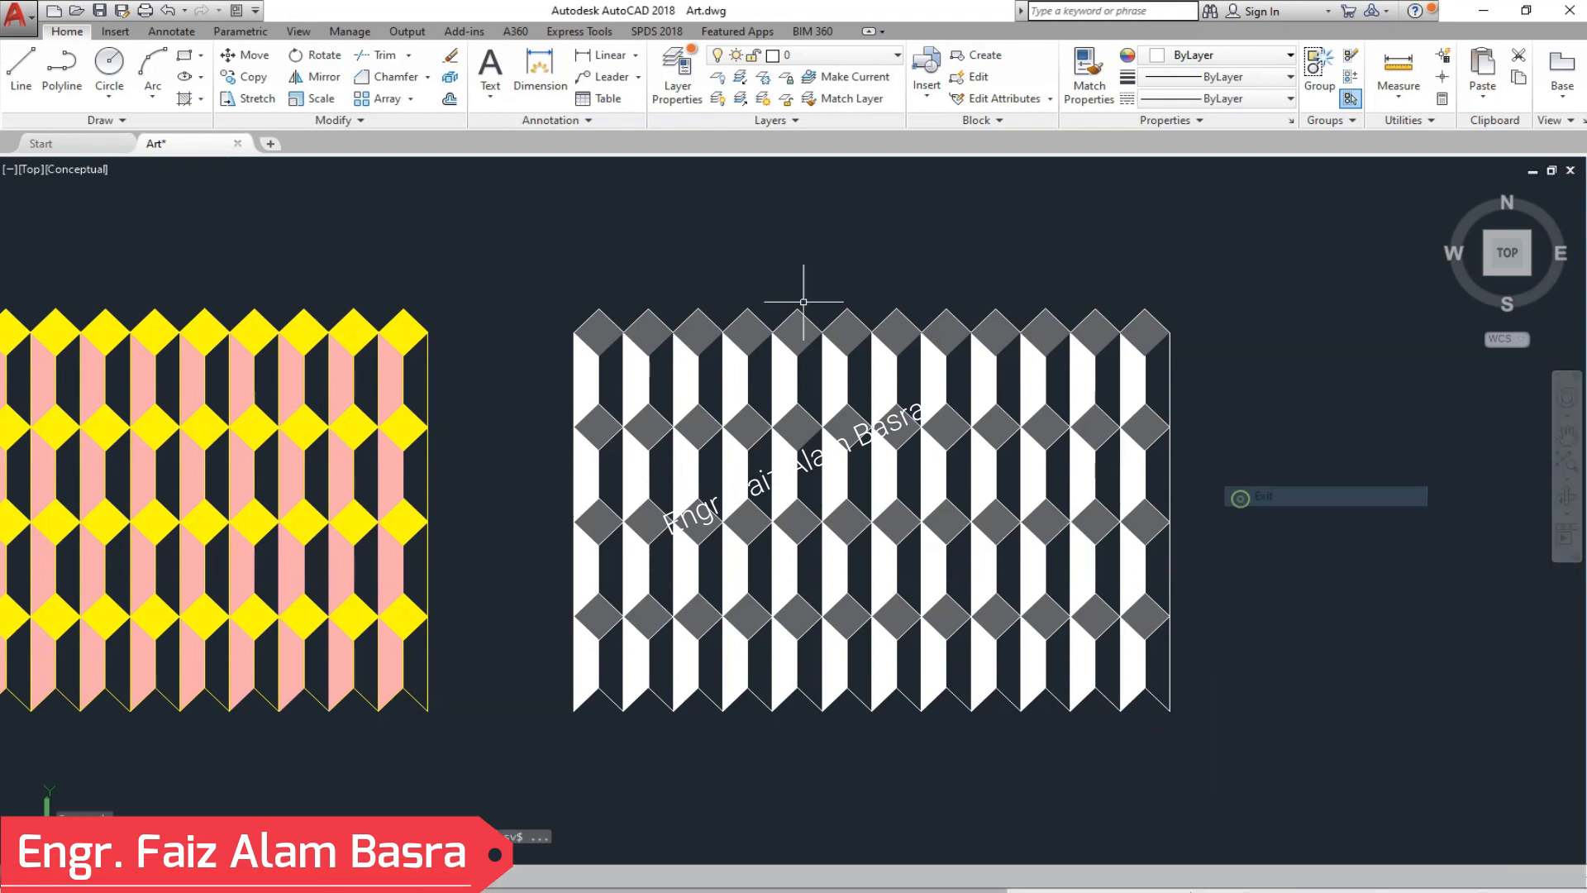
- Try to copy the grey-and-white pattern directly above itself, shifted one column sideways, and undo the placed copy
{"action": "left_click", "coordinate": [256, 79]}
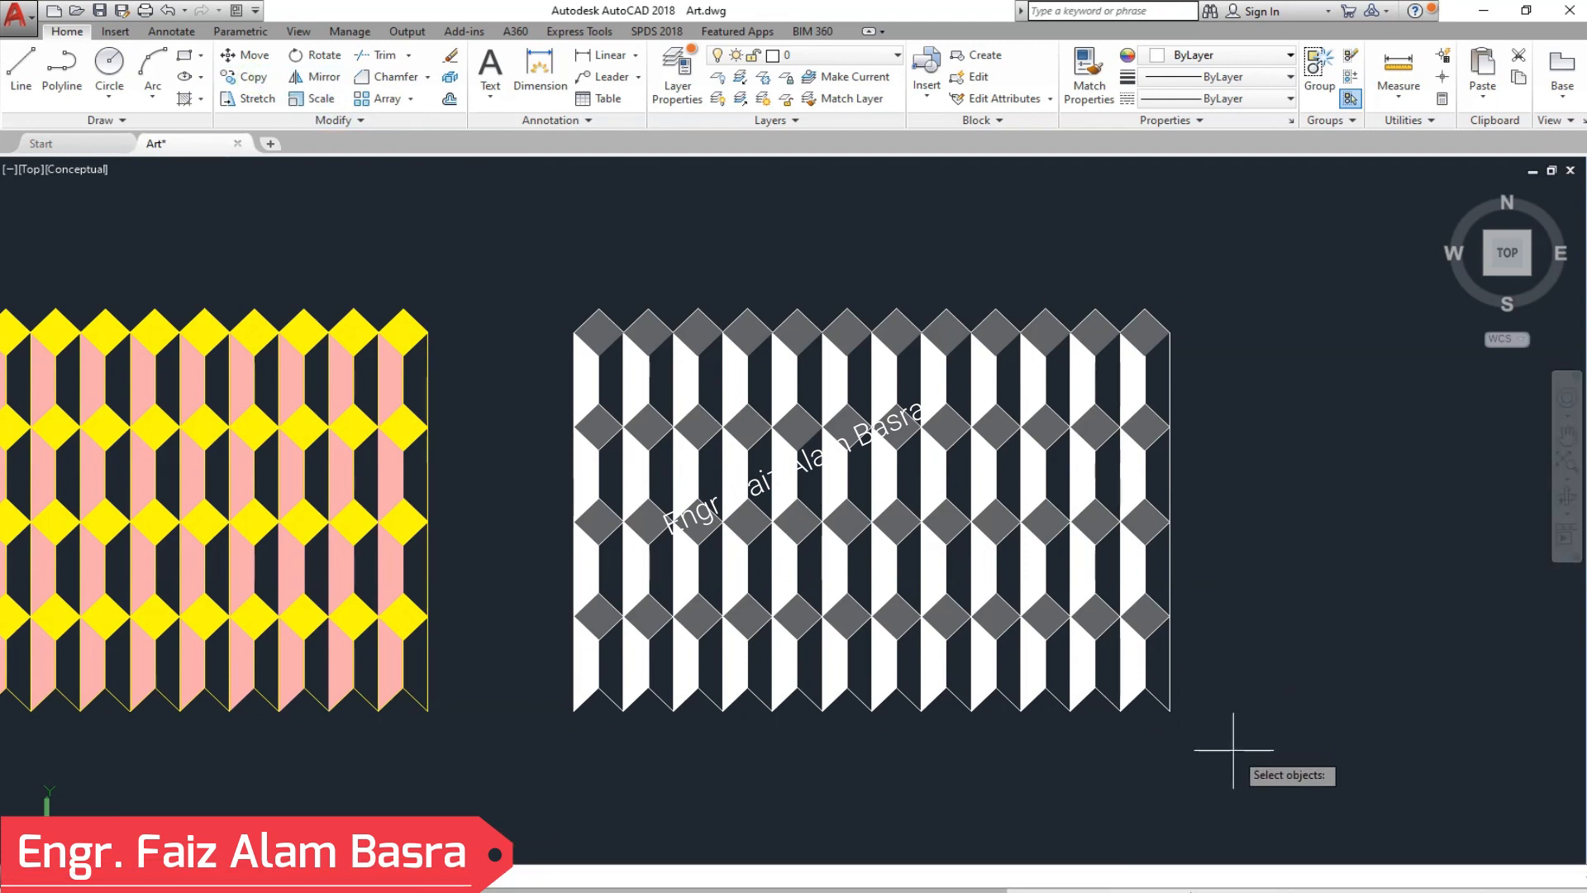
{"action": "left_click", "coordinate": [1234, 750]}
{"action": "left_click", "coordinate": [515, 235]}
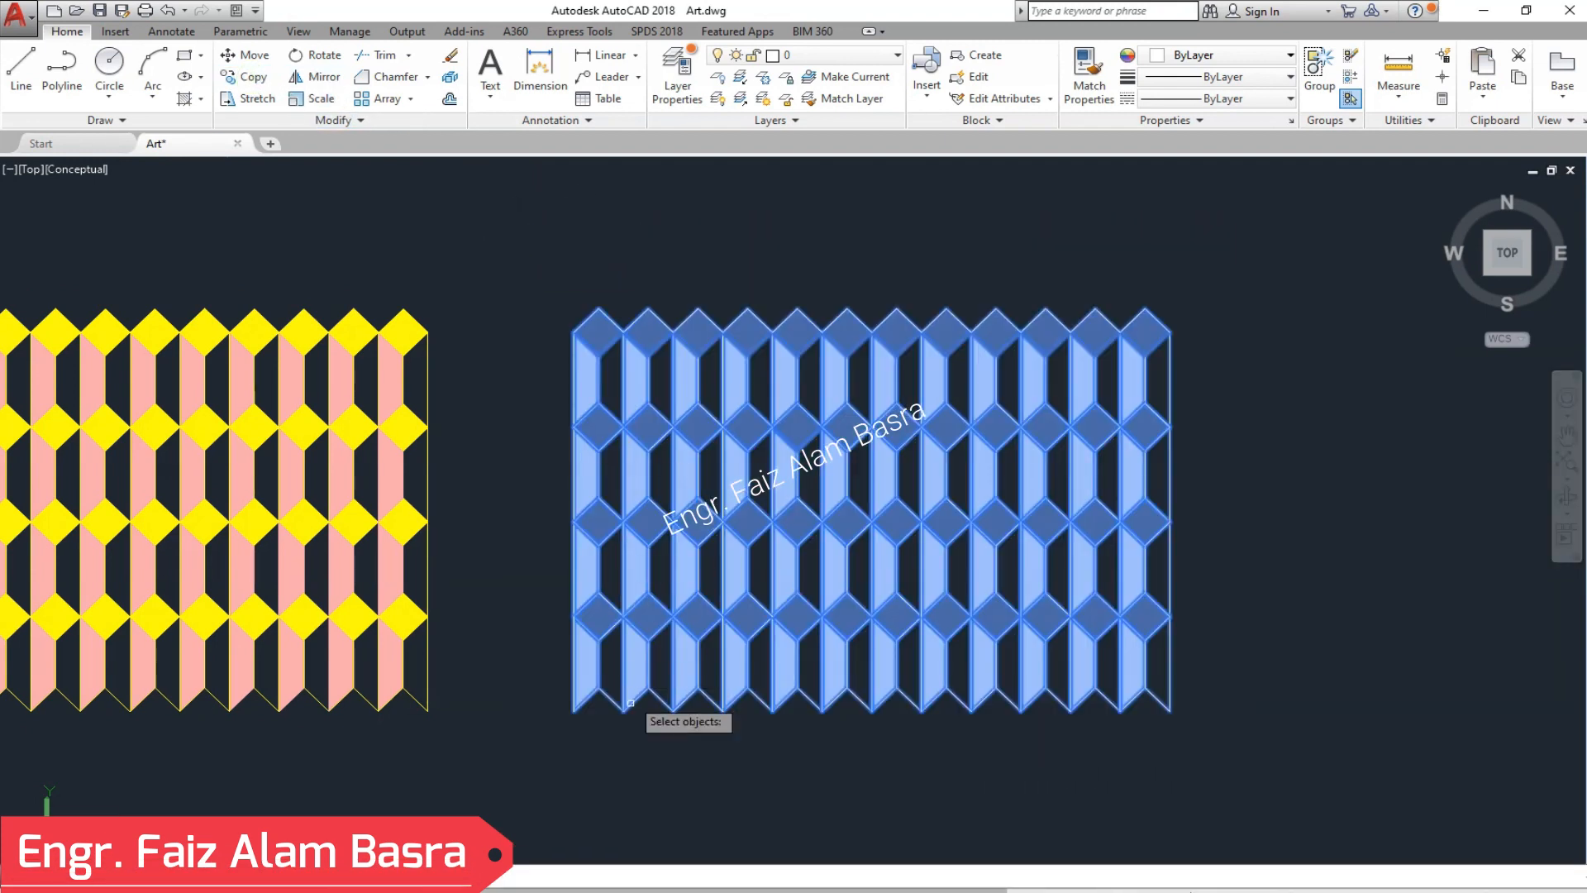
{"action": "left_click", "coordinate": [573, 711]}
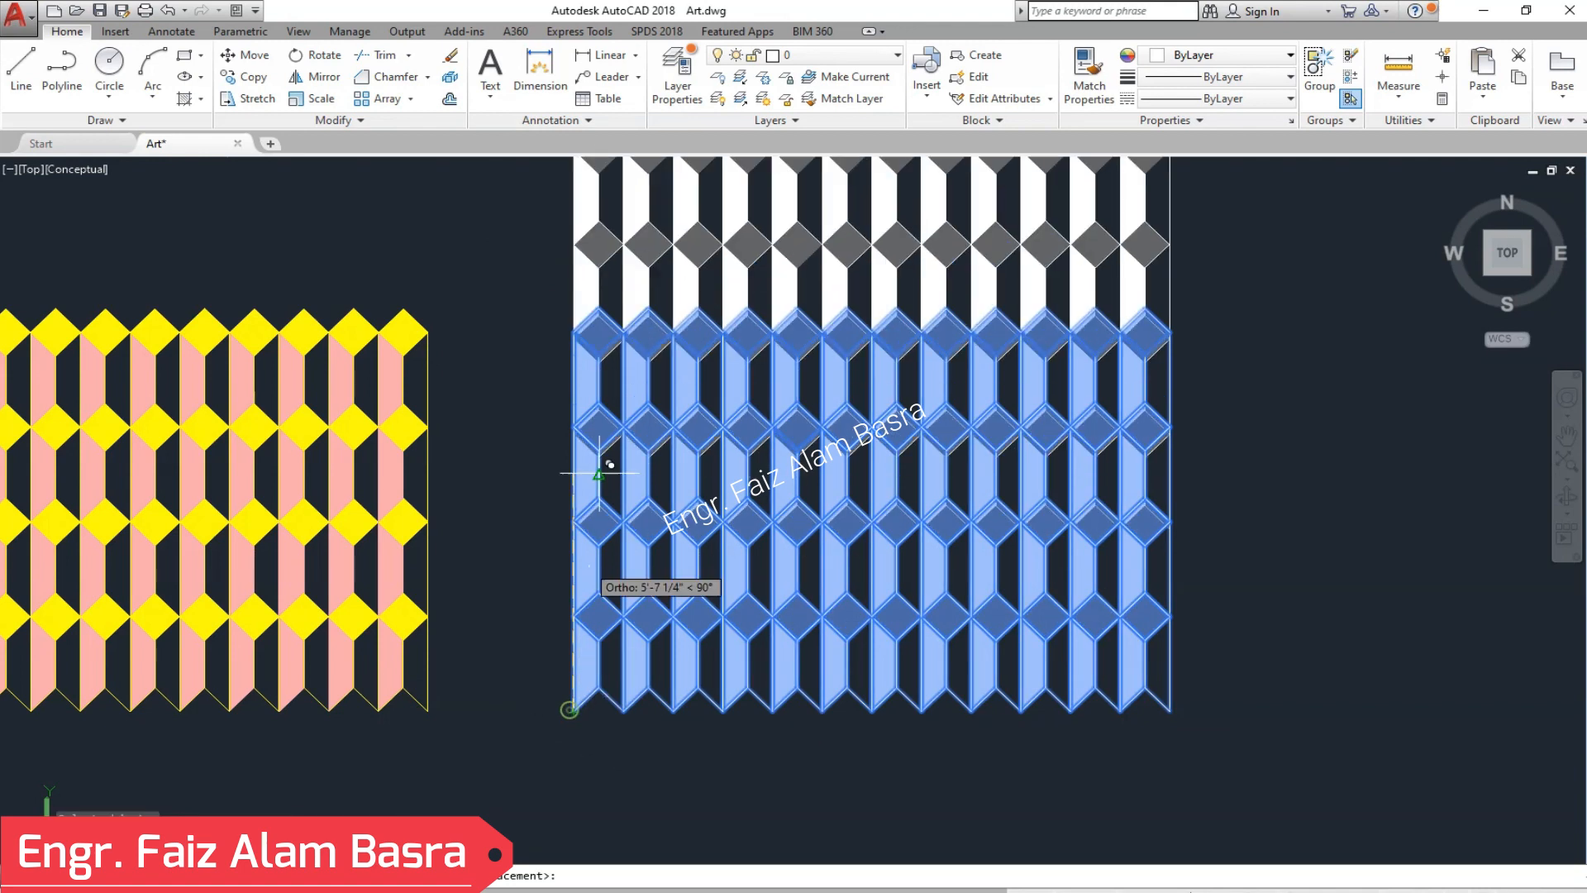
{"action": "left_click", "coordinate": [626, 331]}
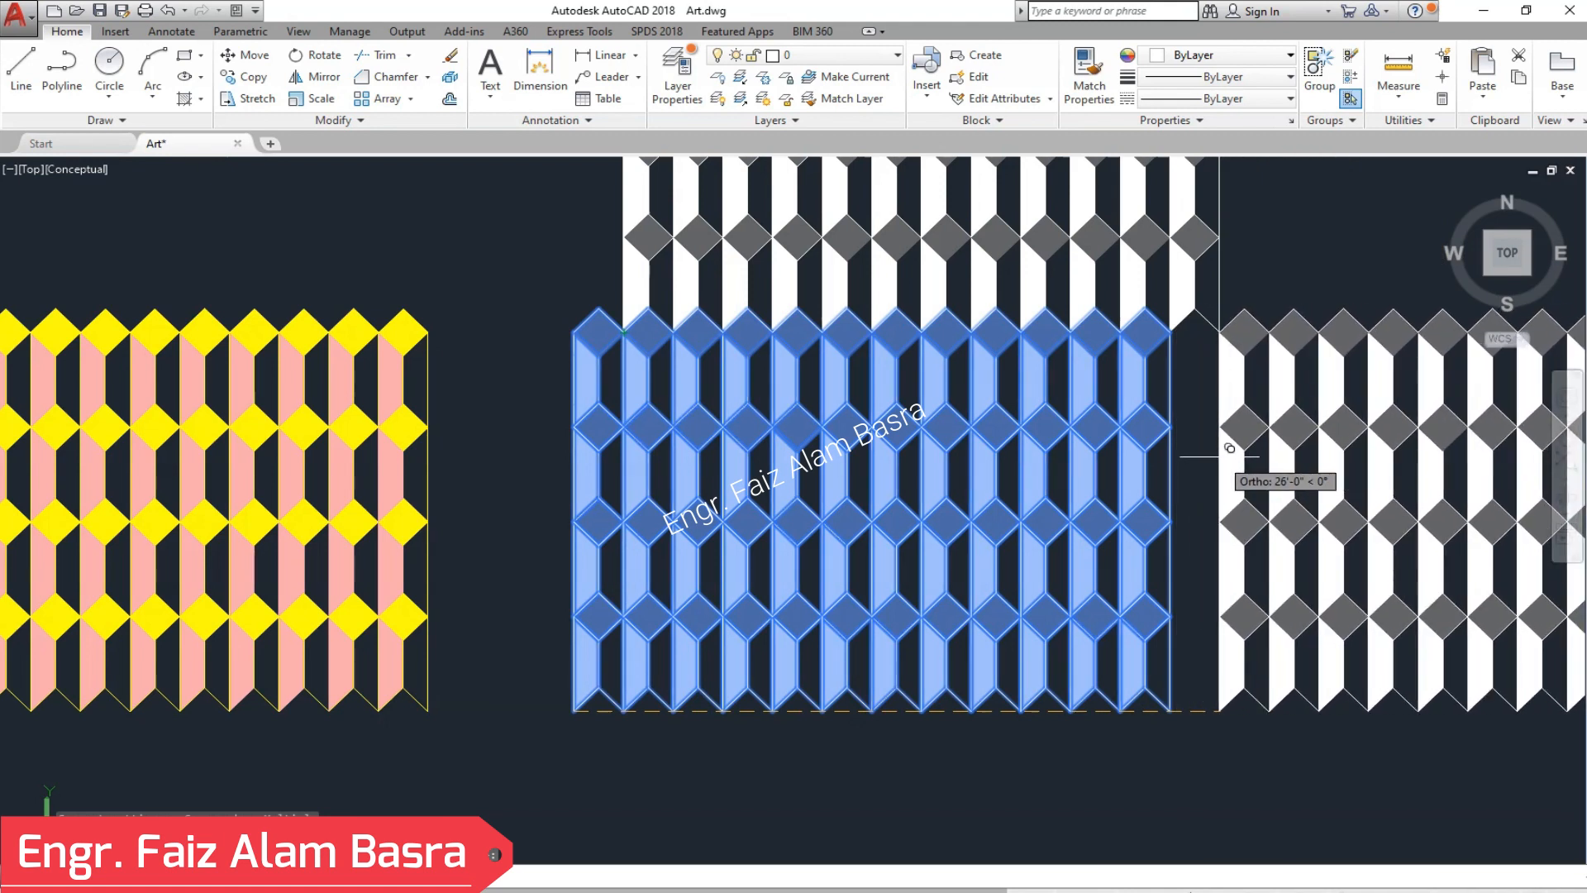
{"action": "key", "text": "Escape"}
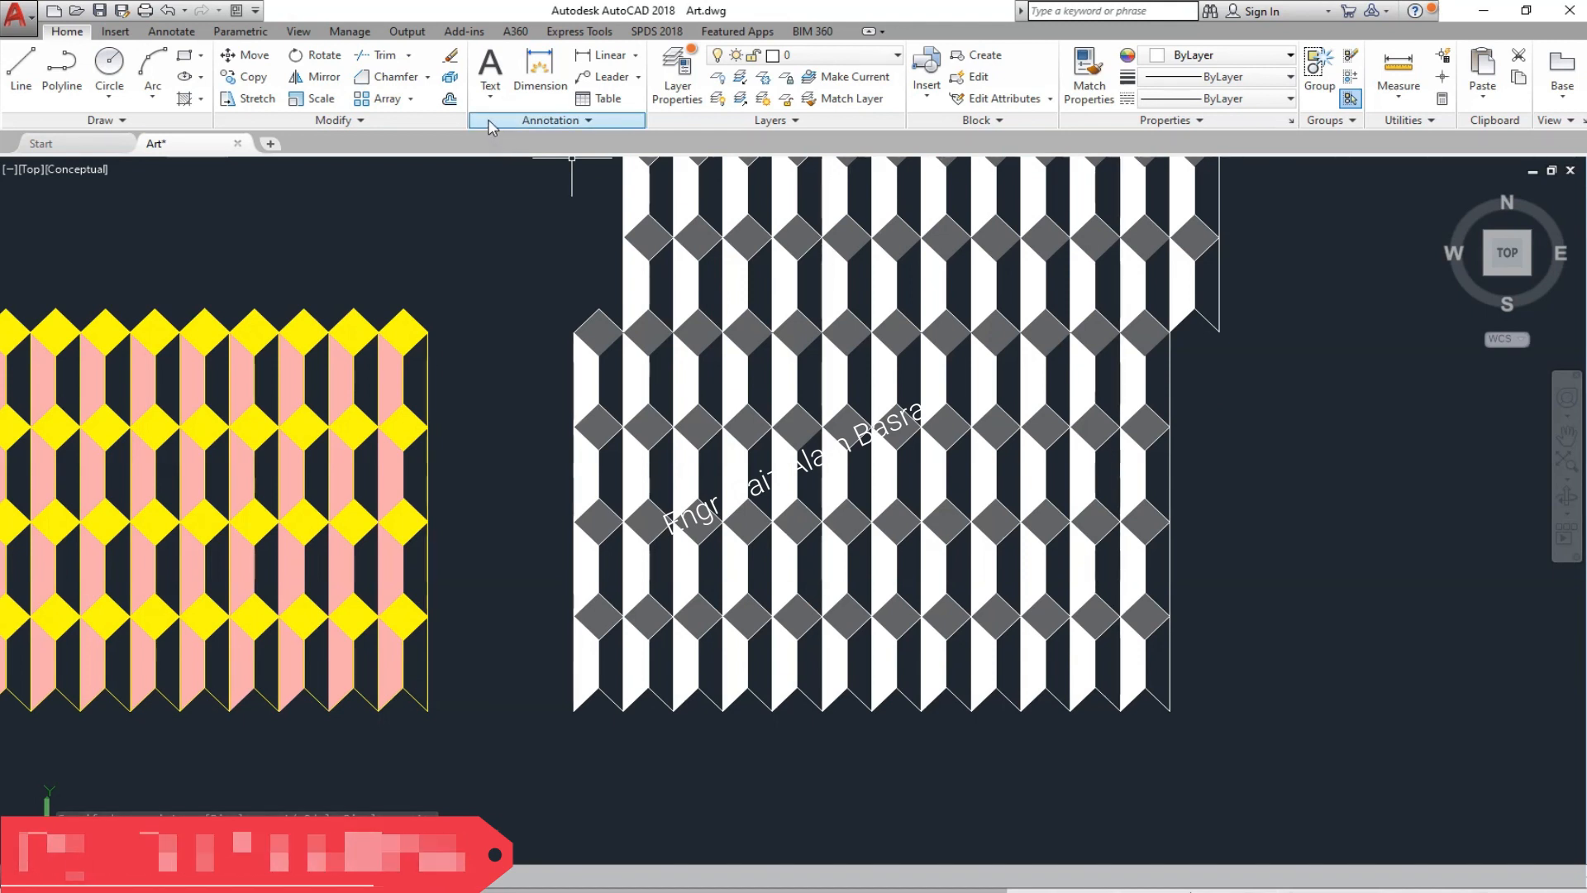
{"action": "left_click", "coordinate": [181, 15]}
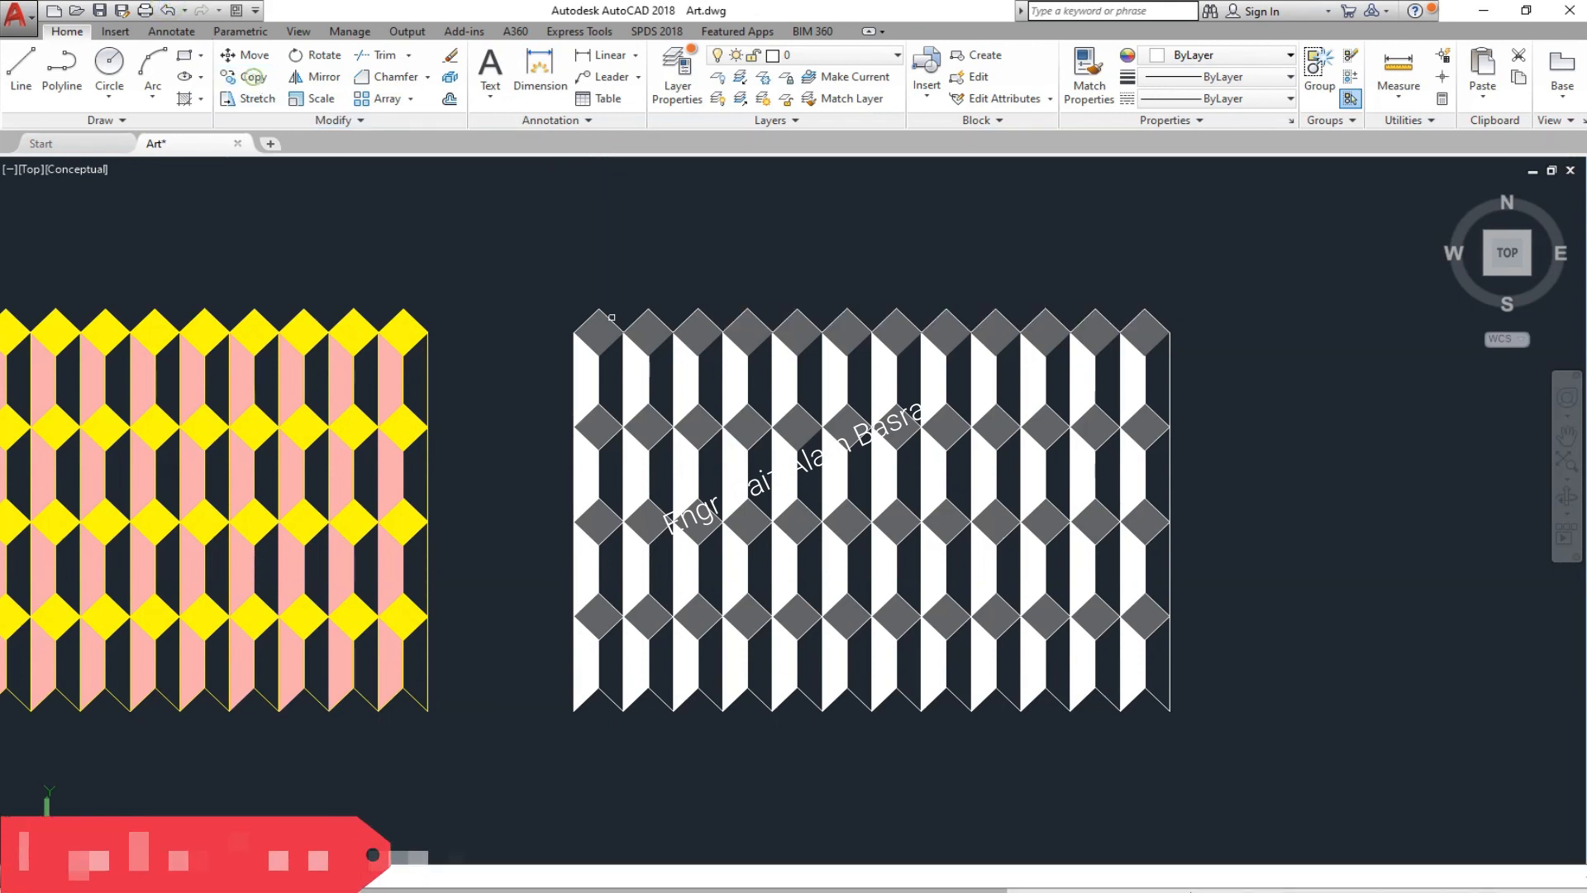
- Try to copy the grey-and-white pattern above itself, shifted half a column sideways, and undo the placed copy
{"action": "left_click", "coordinate": [1241, 776]}
{"action": "left_click", "coordinate": [516, 256]}
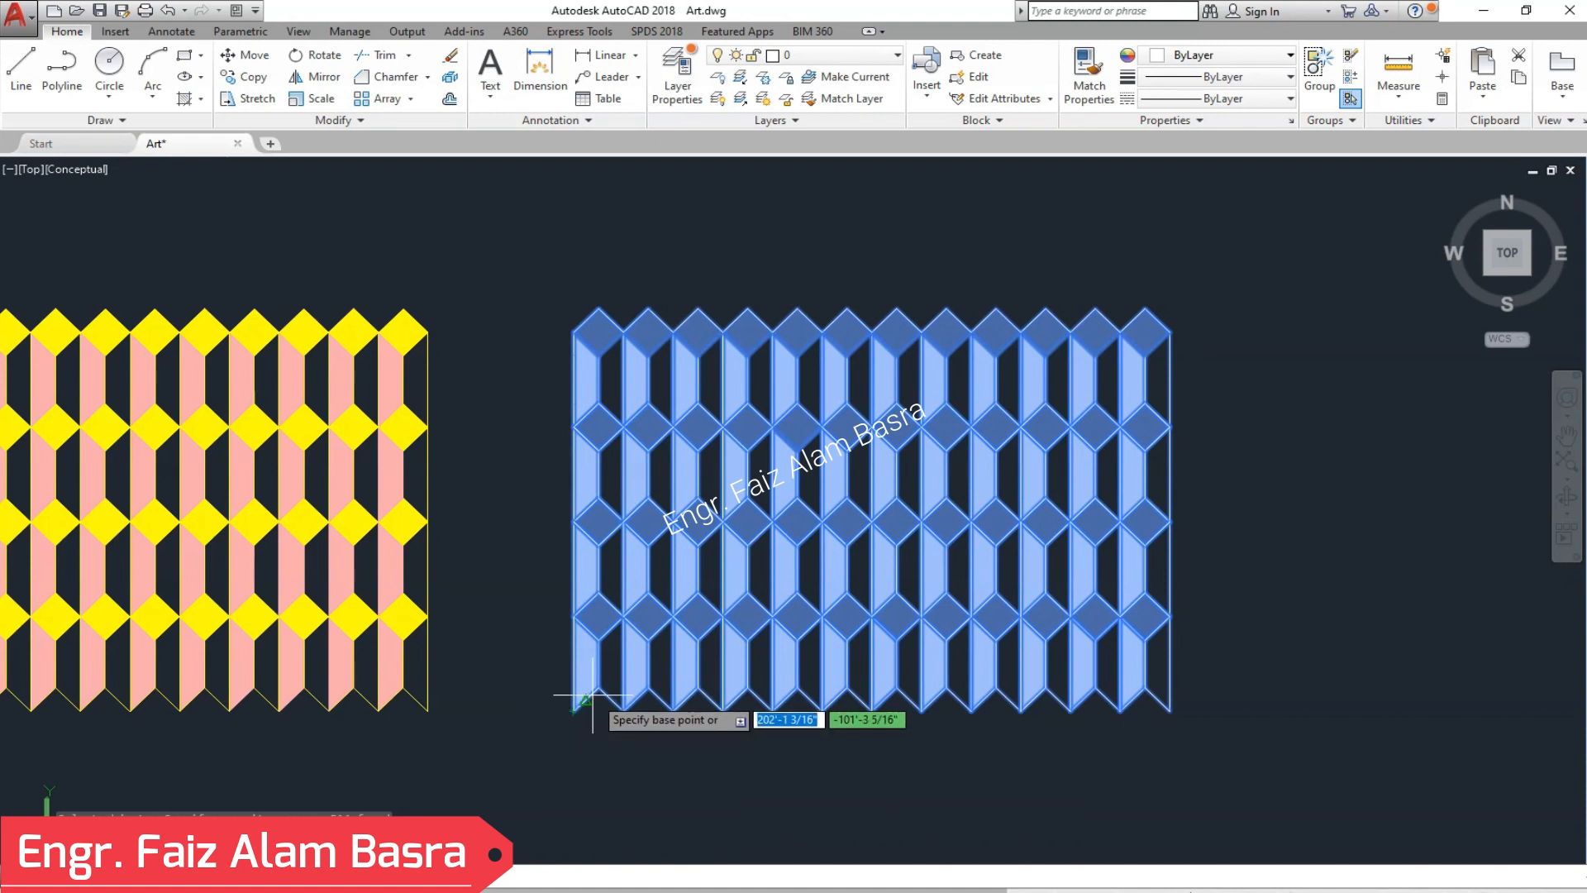
{"action": "left_click", "coordinate": [598, 687]}
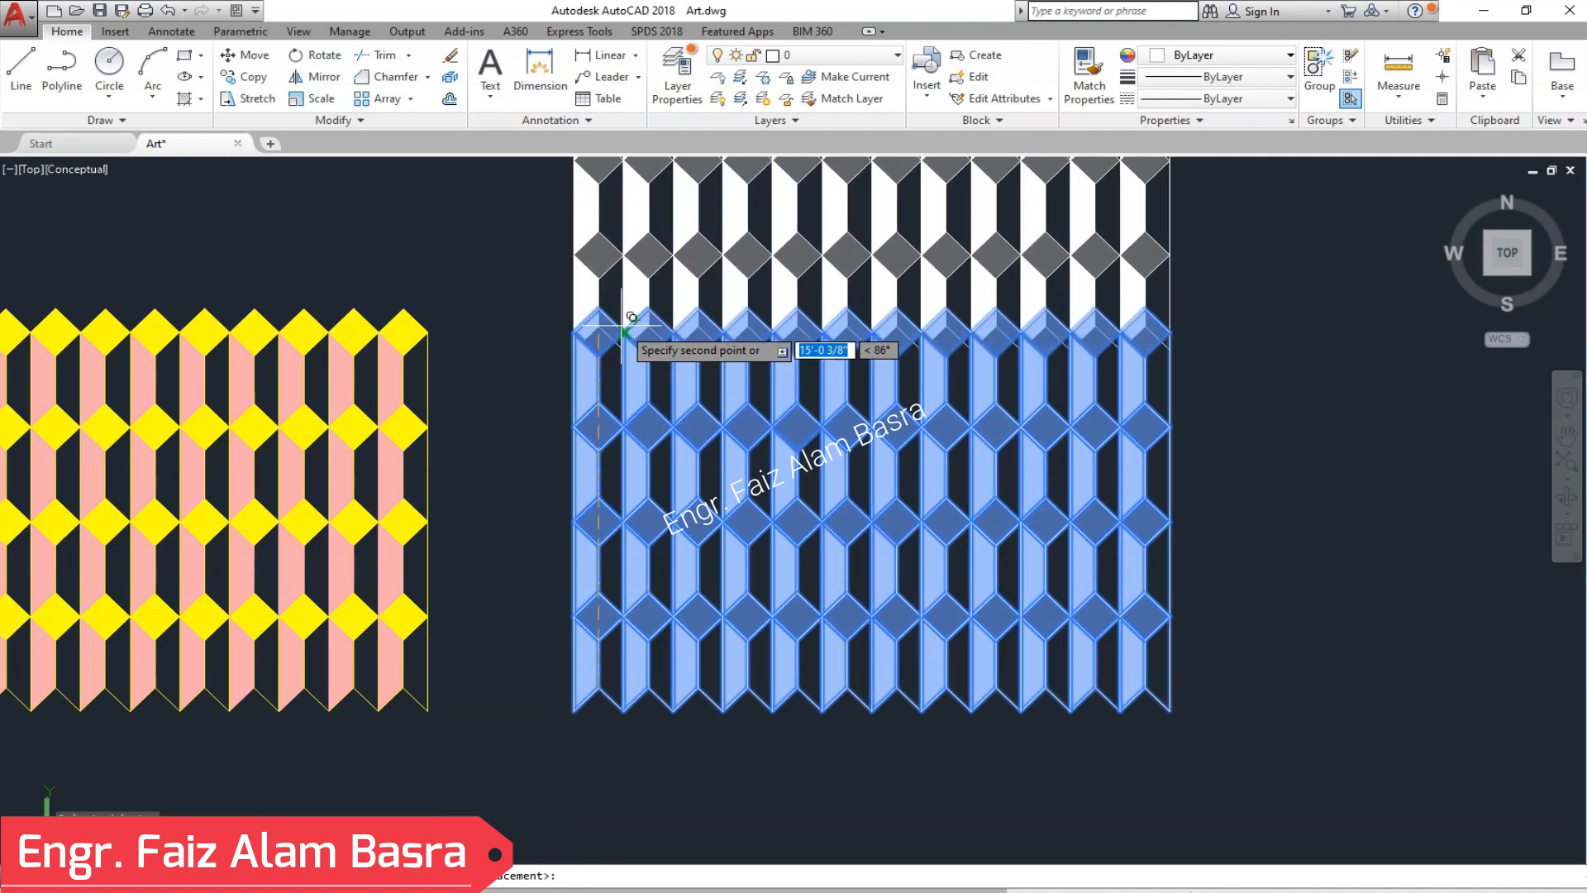
{"action": "left_click", "coordinate": [624, 331]}
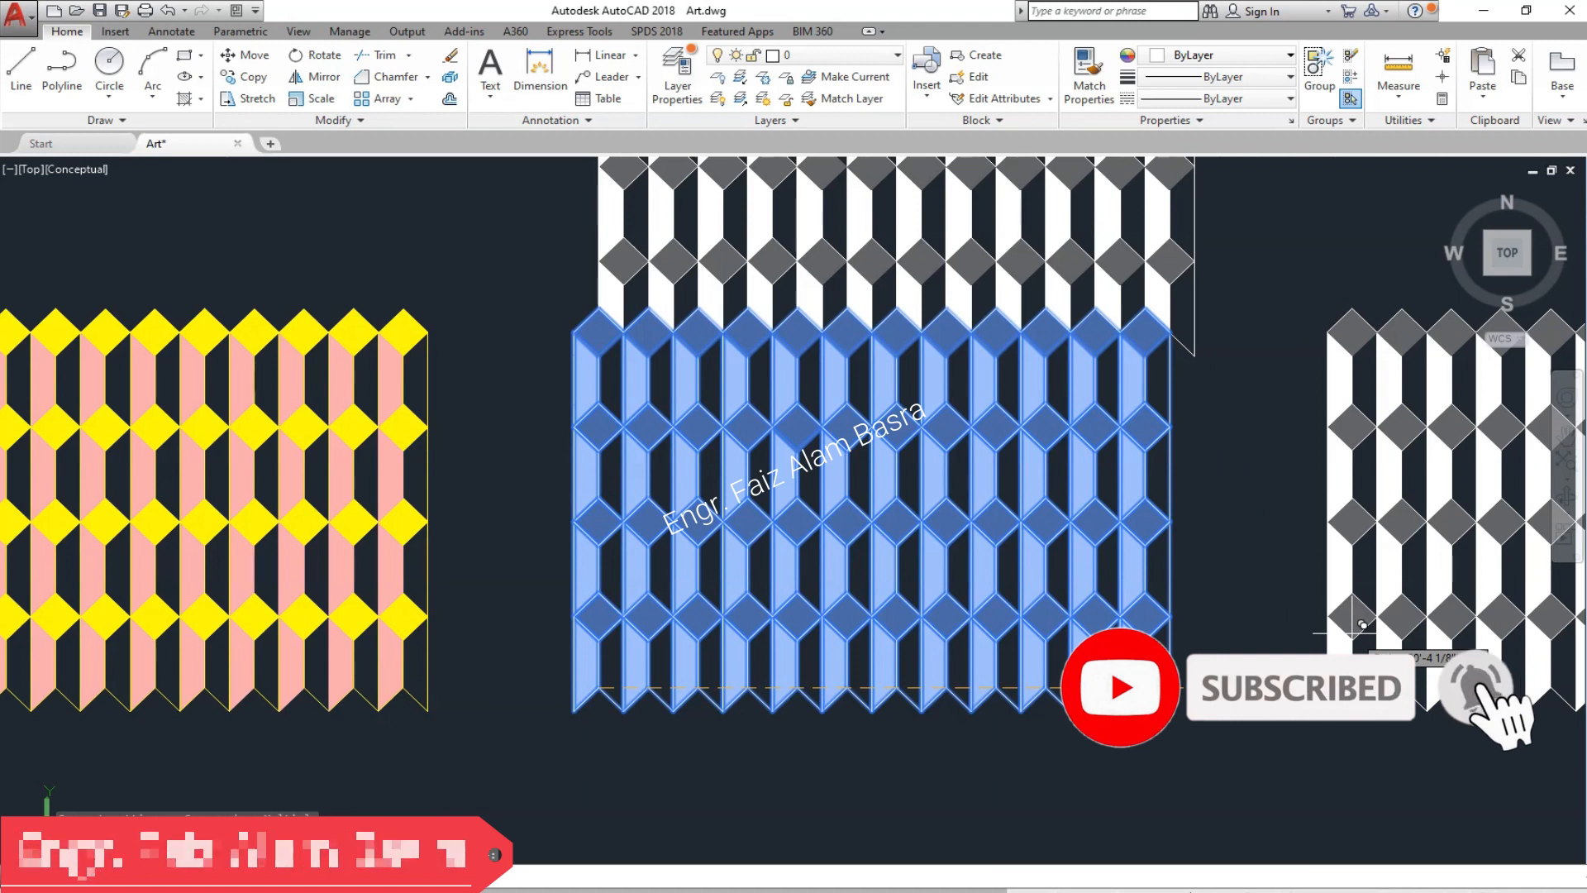
{"action": "key", "text": "Escape"}
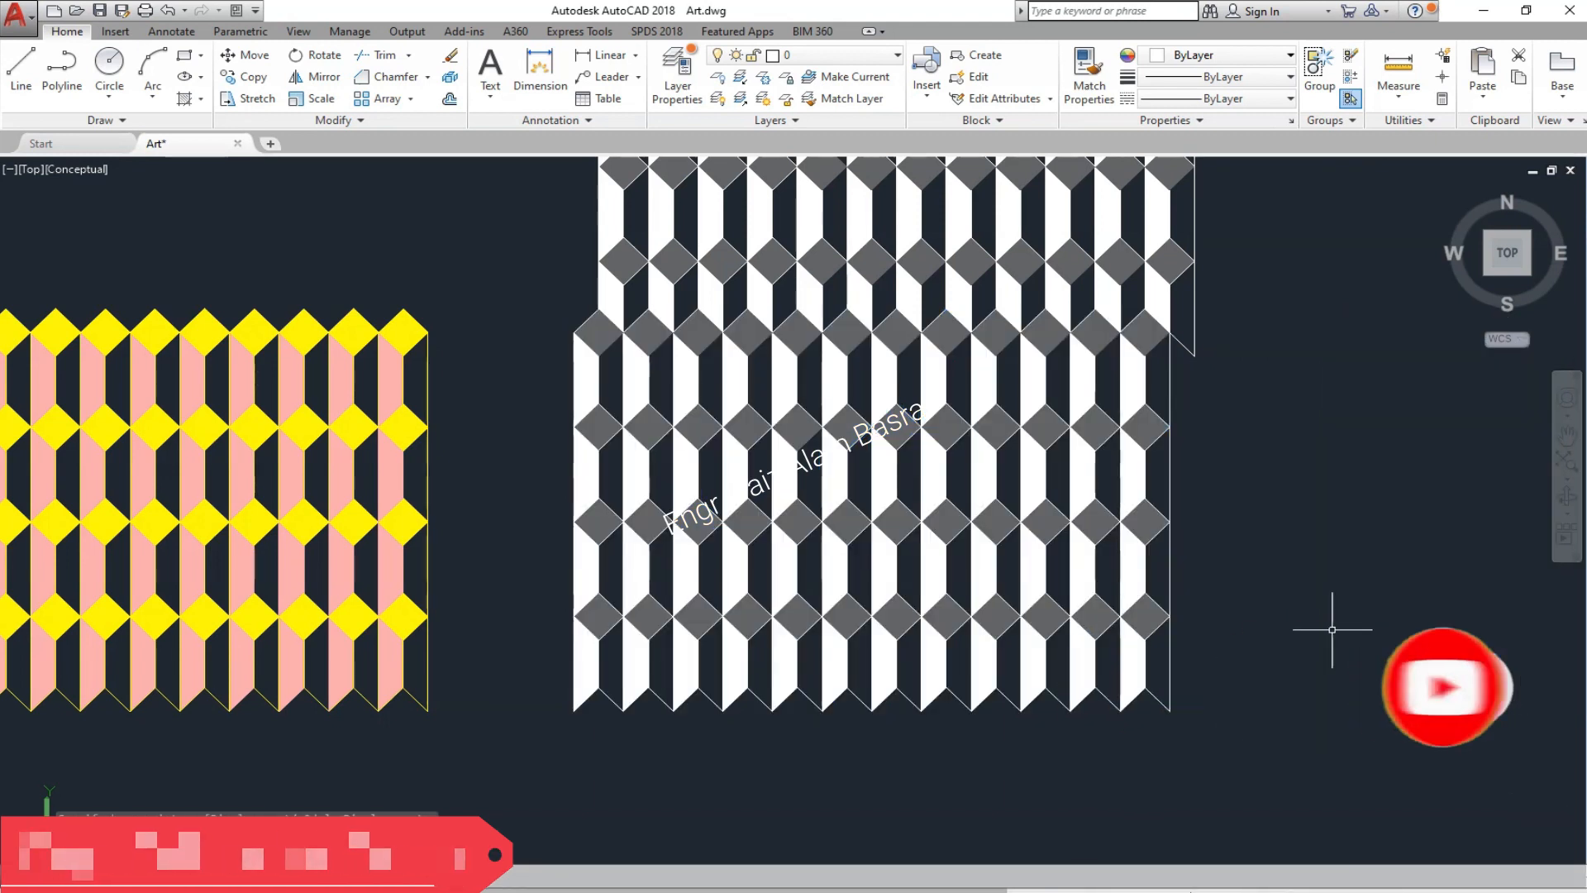
{"action": "scroll", "coordinate": [348, 603], "scroll_direction": "down", "scroll_amount": 2}
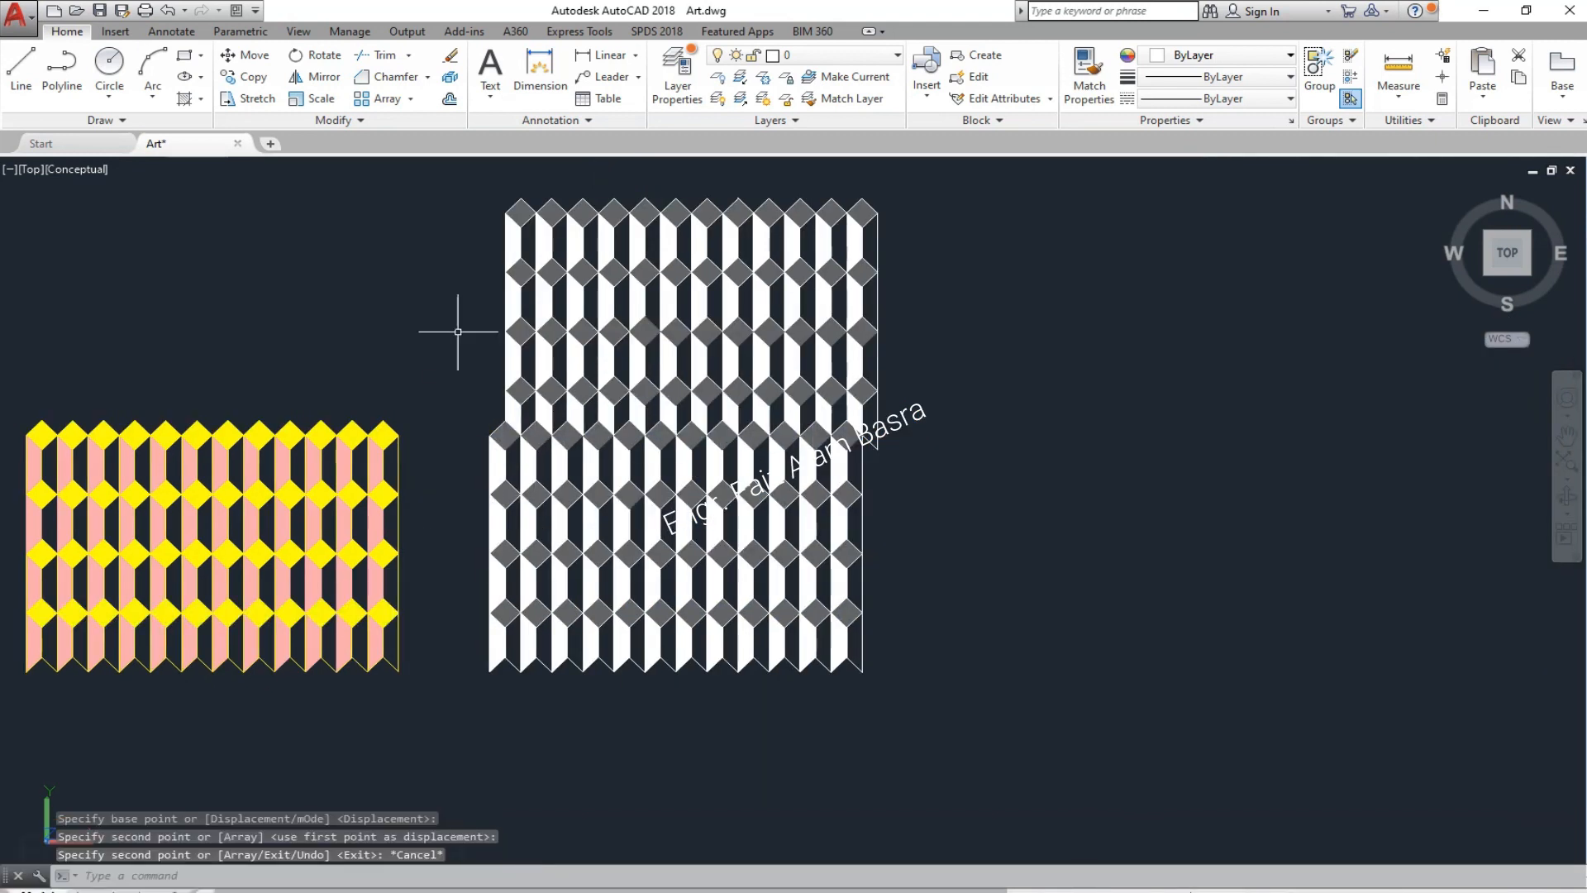
{"action": "left_click", "coordinate": [170, 11]}
{"action": "left_click", "coordinate": [172, 12]}
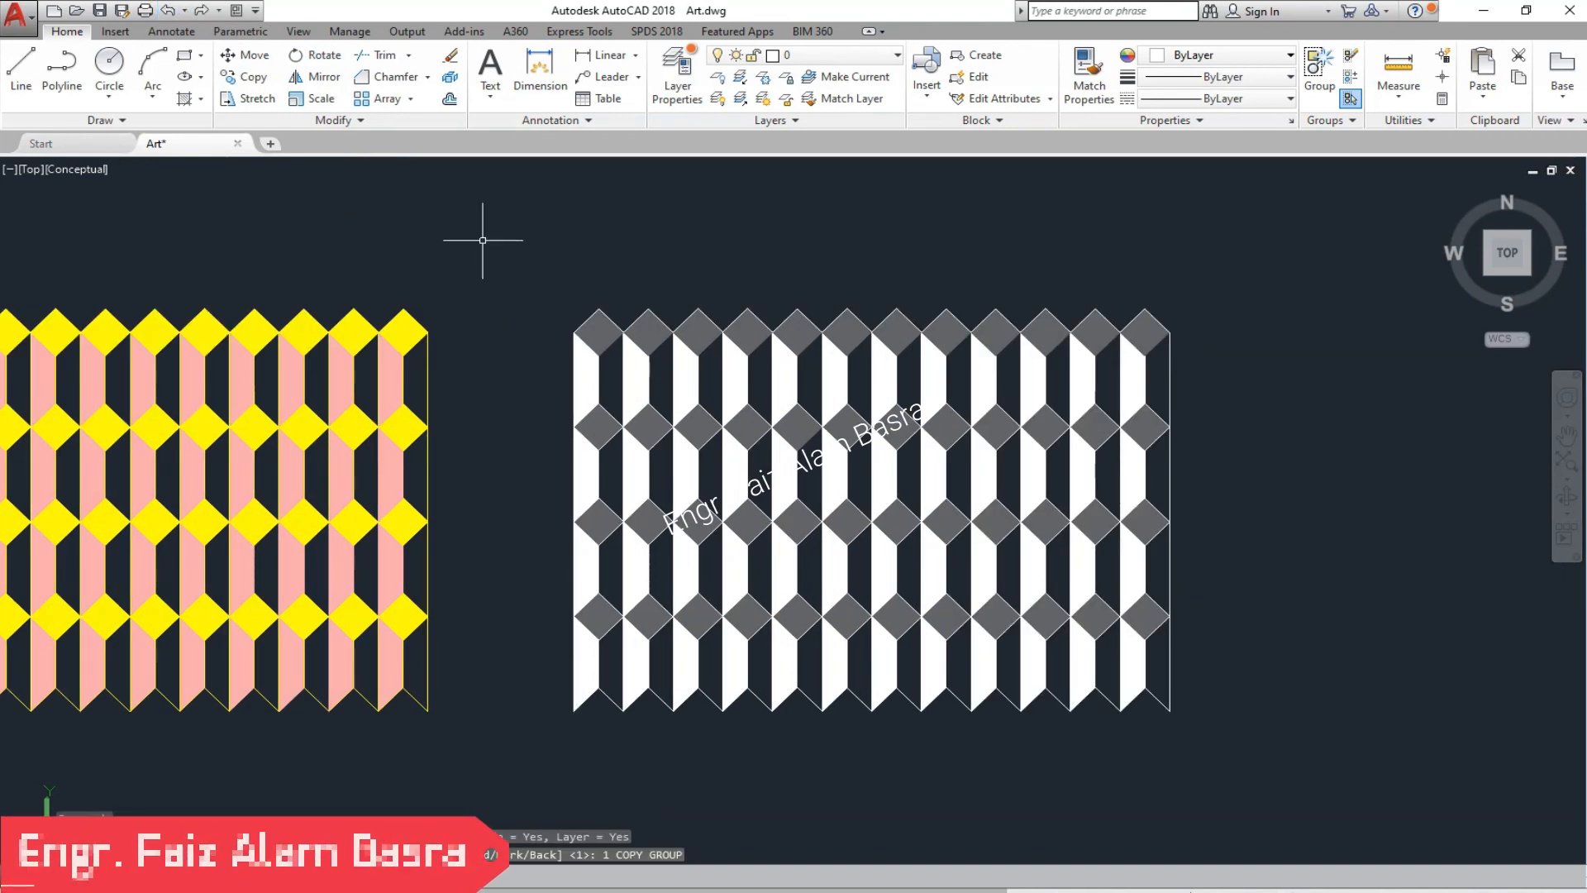
- Copy the whole grey-and-white pattern straight above itself so its columns line up and the rows continue seamlessly
{"action": "left_click", "coordinate": [250, 76]}
{"action": "left_click", "coordinate": [1240, 778]}
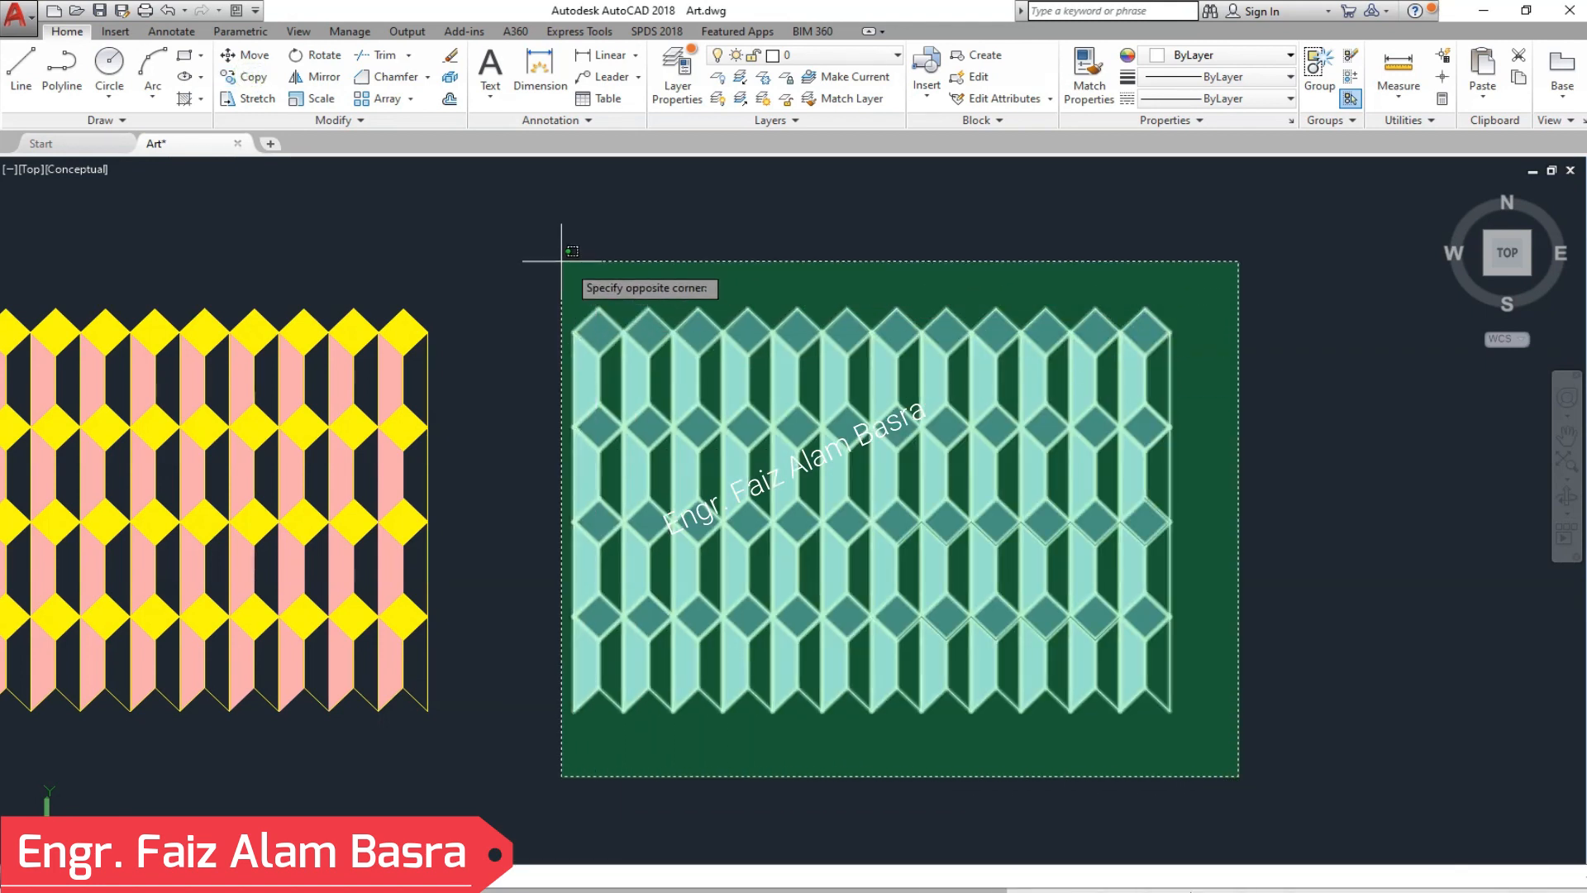
{"action": "left_click", "coordinate": [510, 244]}
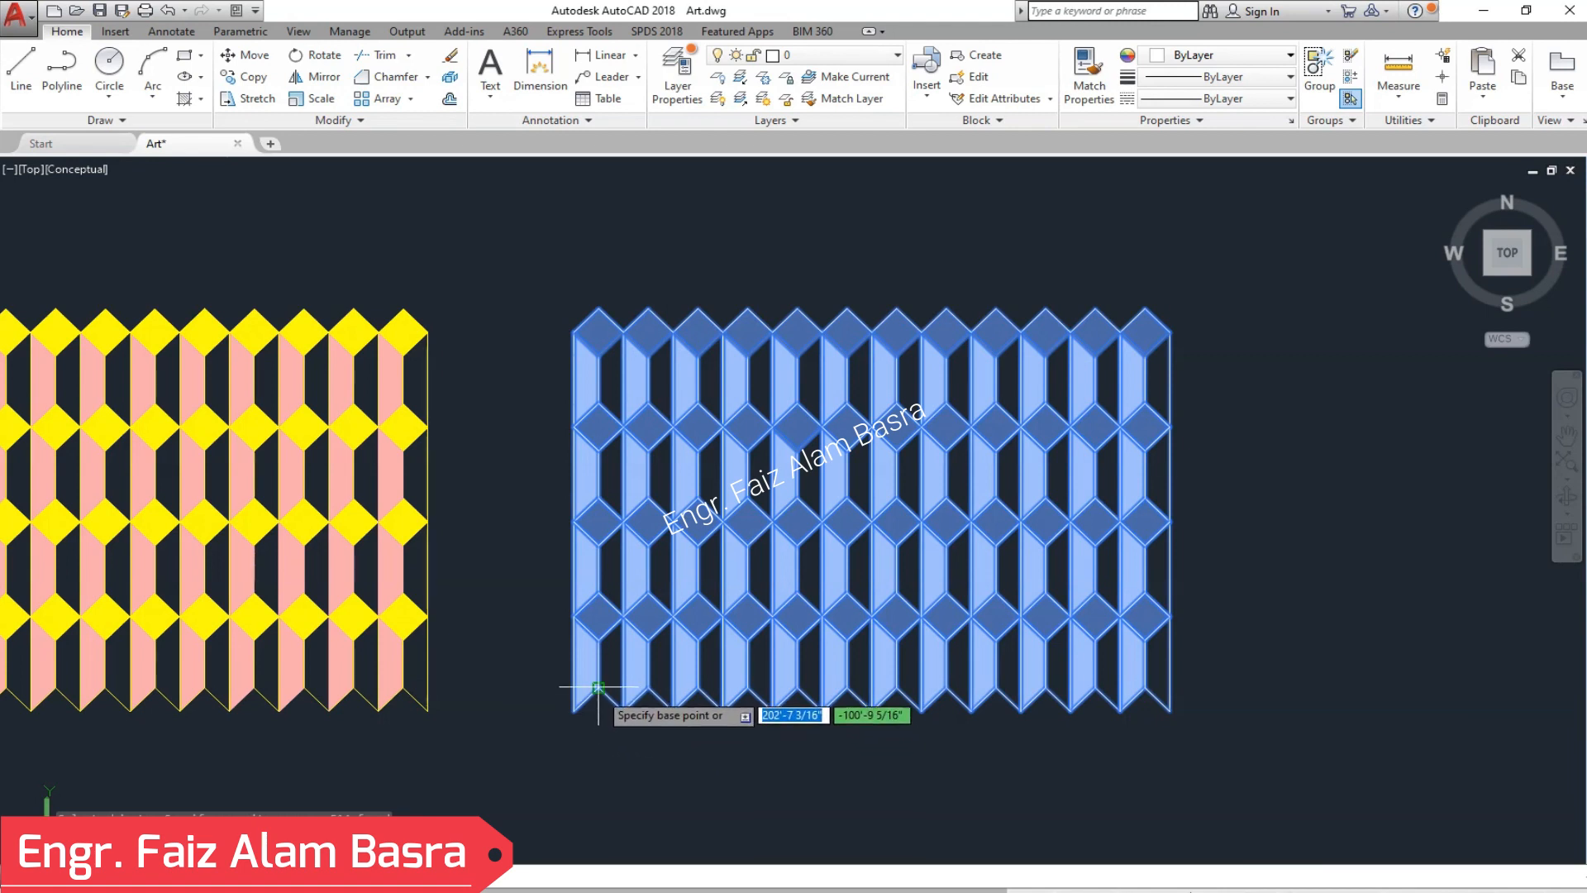
{"action": "left_click", "coordinate": [598, 309]}
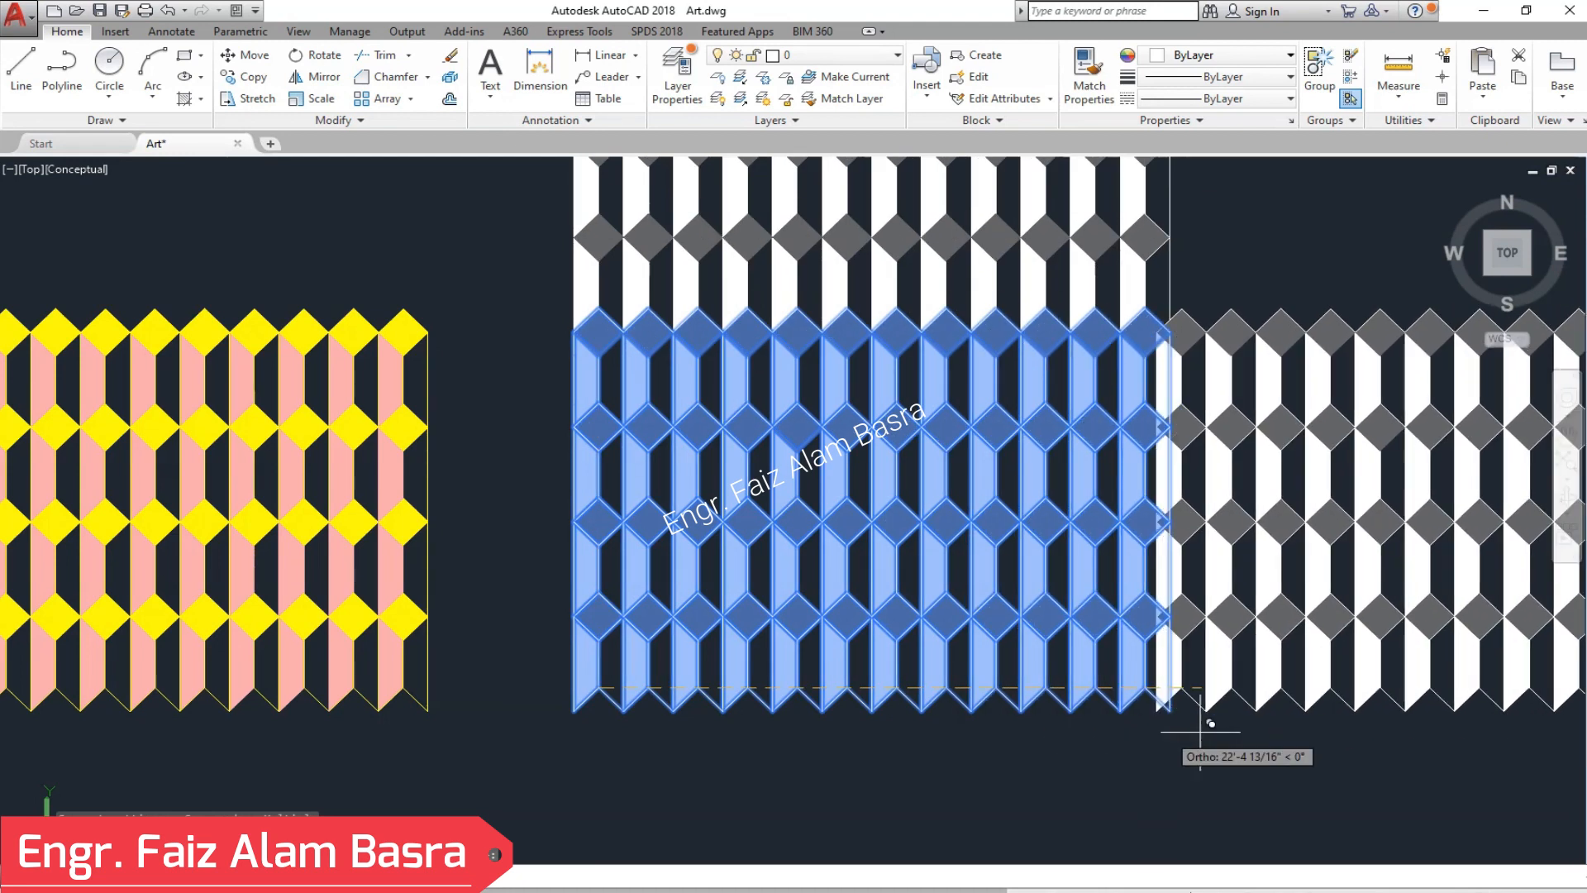
{"action": "key", "text": "Escape"}
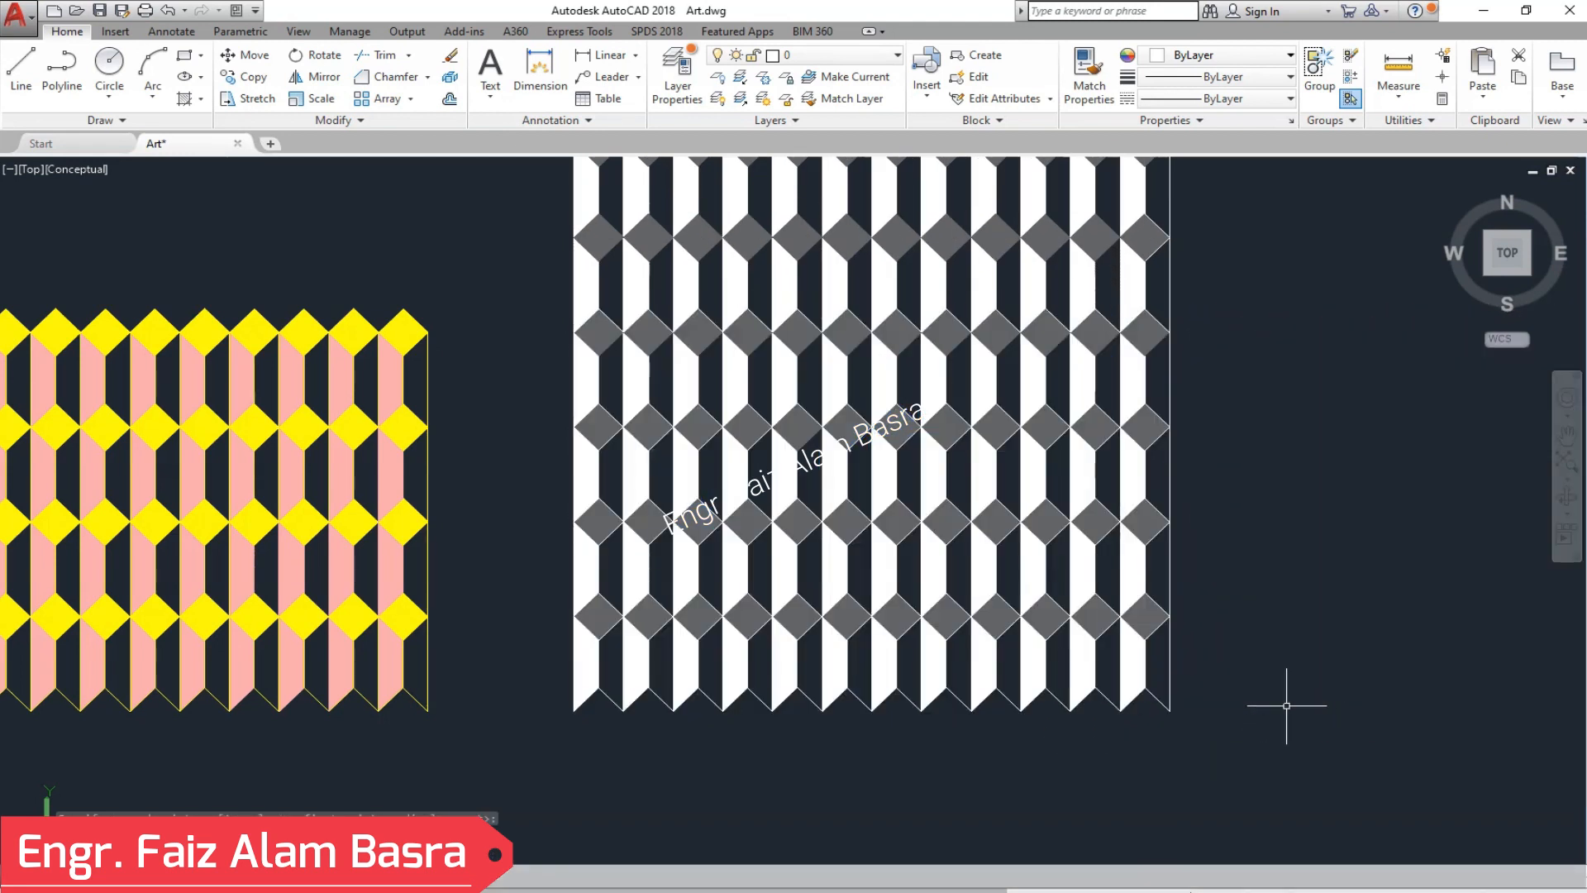
{"action": "scroll", "coordinate": [203, 535], "scroll_direction": "down", "scroll_amount": 2}
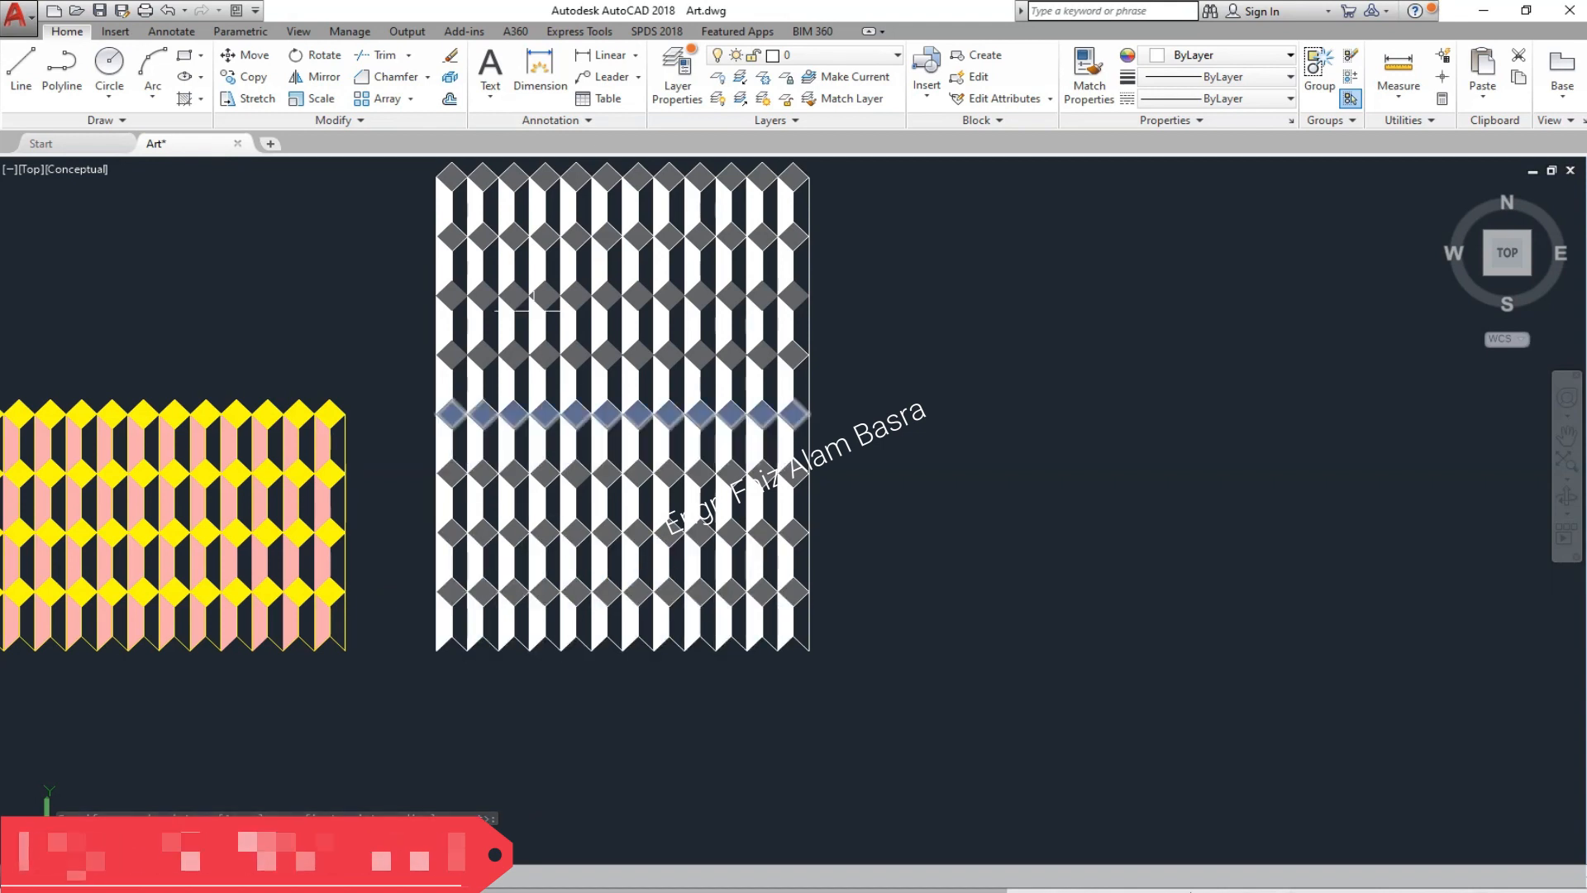
- Copy the doubled grey-and-white pattern horizontally to its right edge so the two blocks join without a gap
{"action": "left_click", "coordinate": [254, 78]}
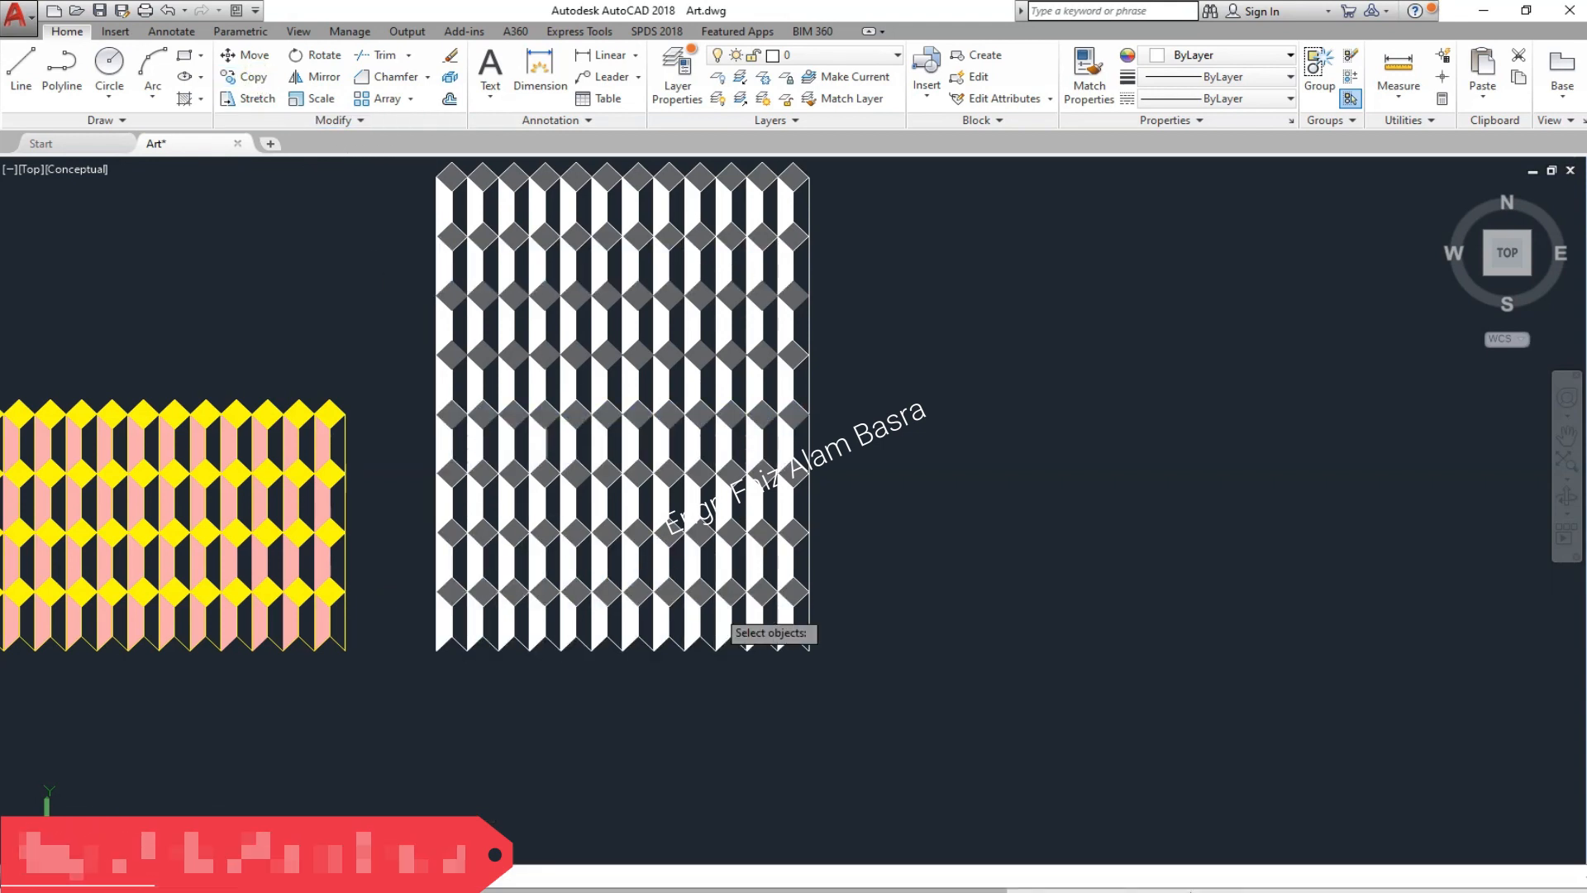
{"action": "left_click", "coordinate": [918, 758]}
{"action": "scroll", "coordinate": [472, 428], "scroll_direction": "down", "scroll_amount": 1}
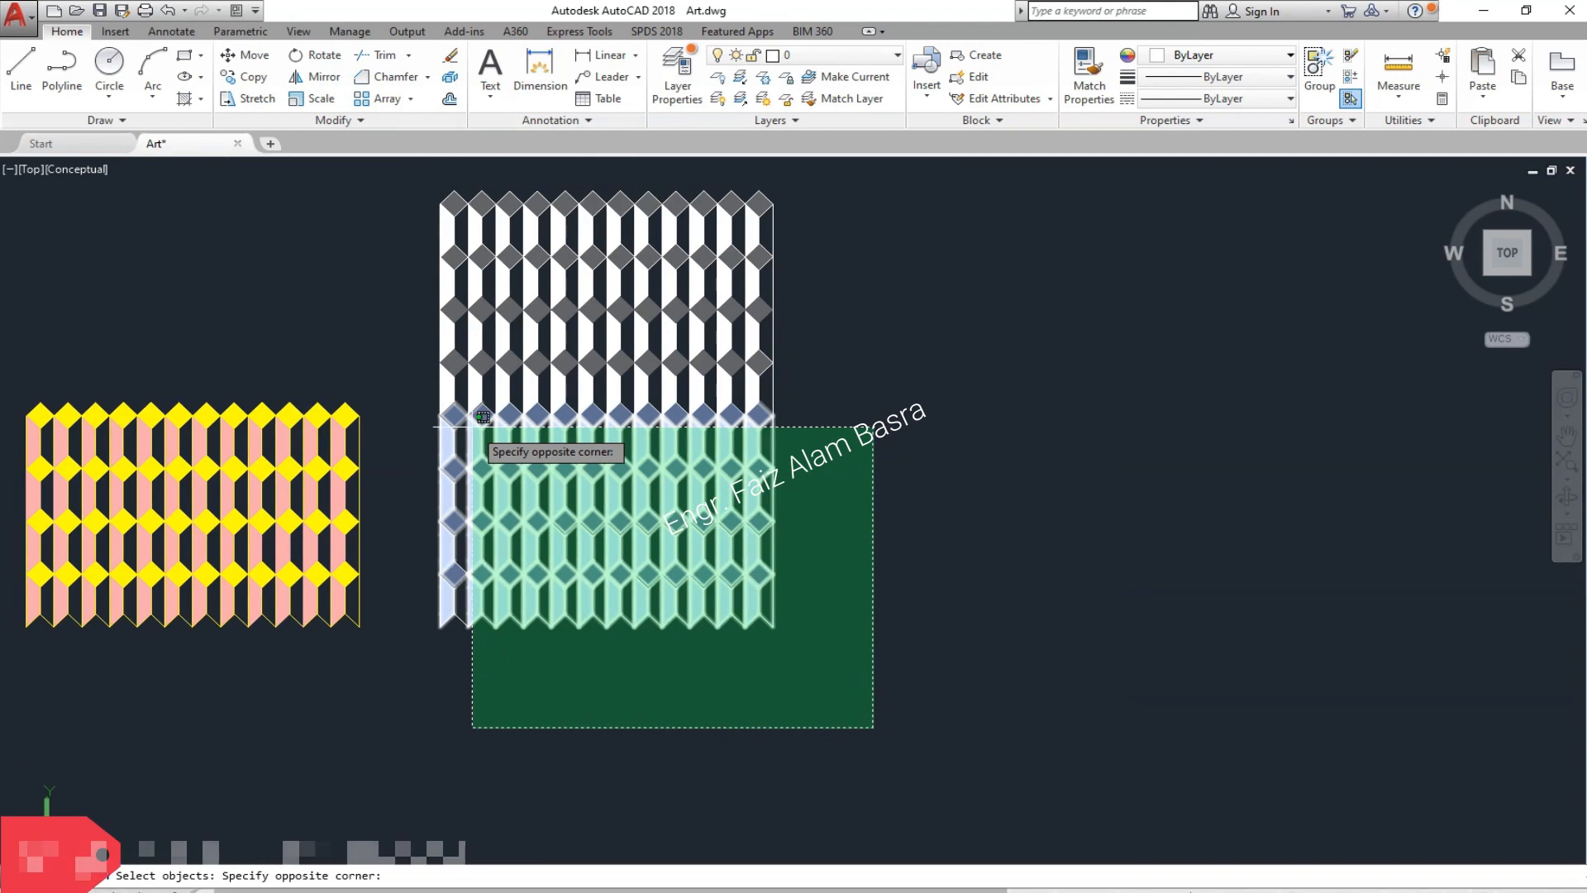
{"action": "left_click", "coordinate": [410, 195]}
{"action": "key", "text": "Return"}
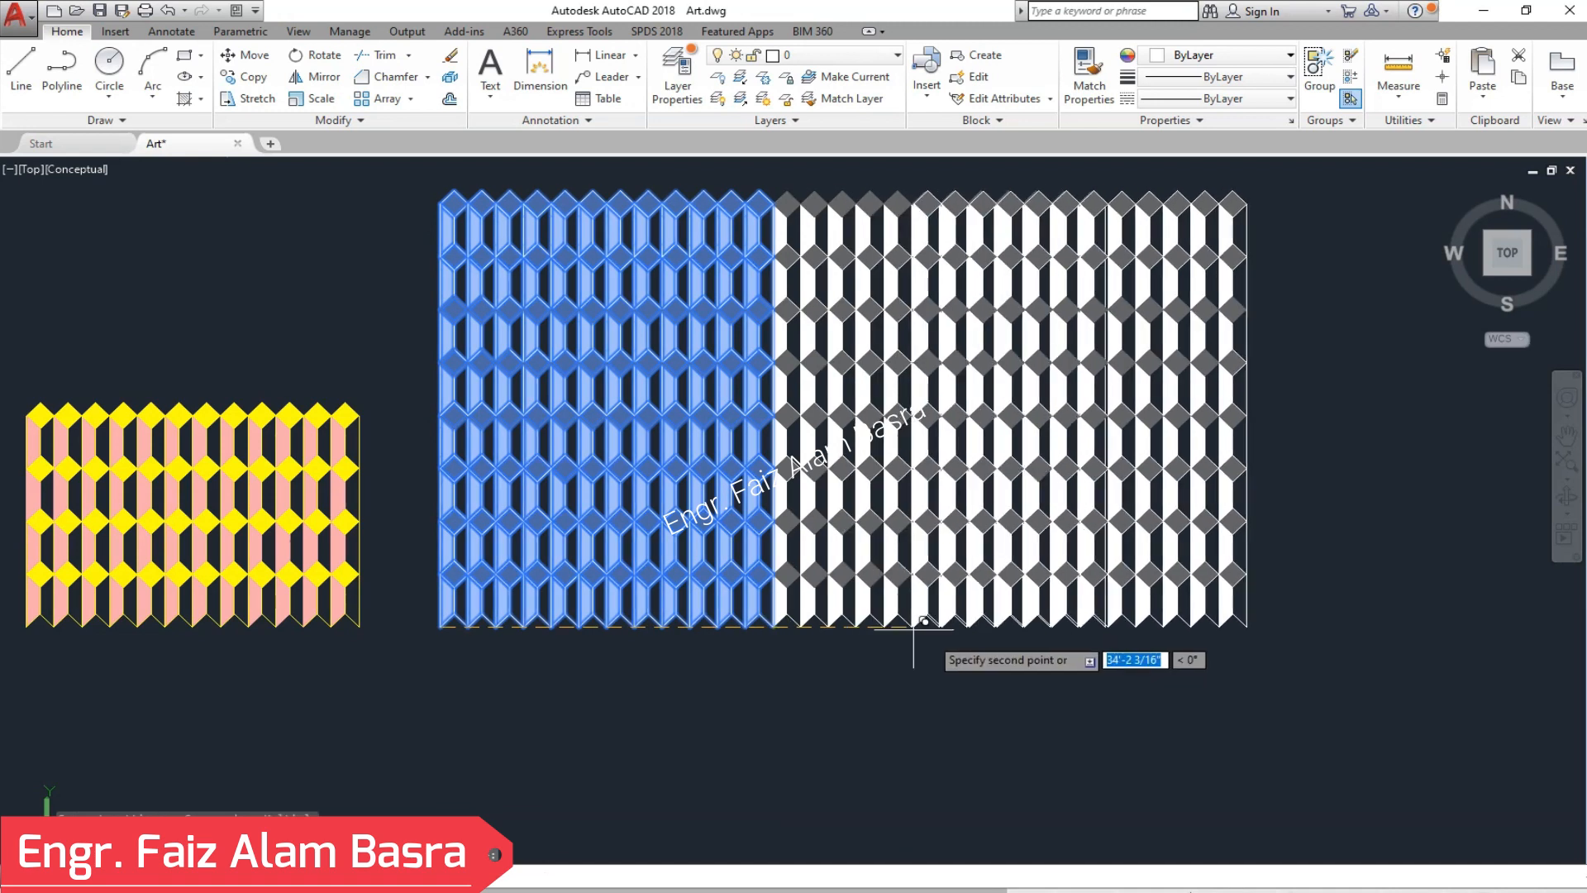
{"action": "right_click", "coordinate": [1094, 442]}
{"action": "left_click", "coordinate": [1133, 458]}
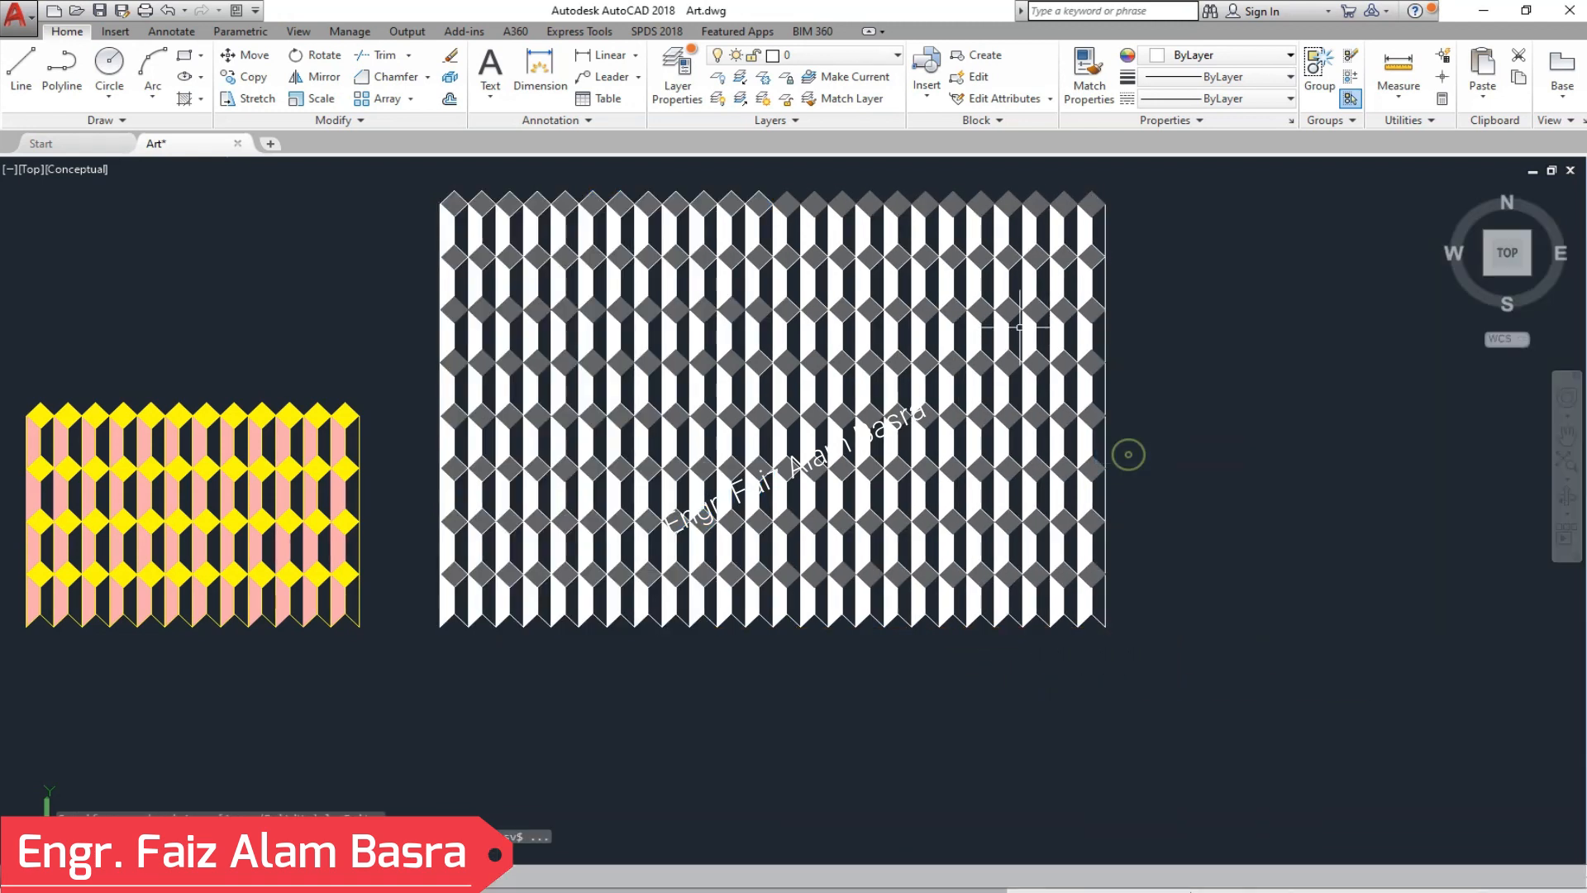
- Examine the extended grey-and-white pattern as a whole and up close
{"action": "scroll", "coordinate": [733, 195], "scroll_direction": "up", "scroll_amount": 3}
{"action": "scroll", "coordinate": [716, 191], "scroll_direction": "down", "scroll_amount": 2}
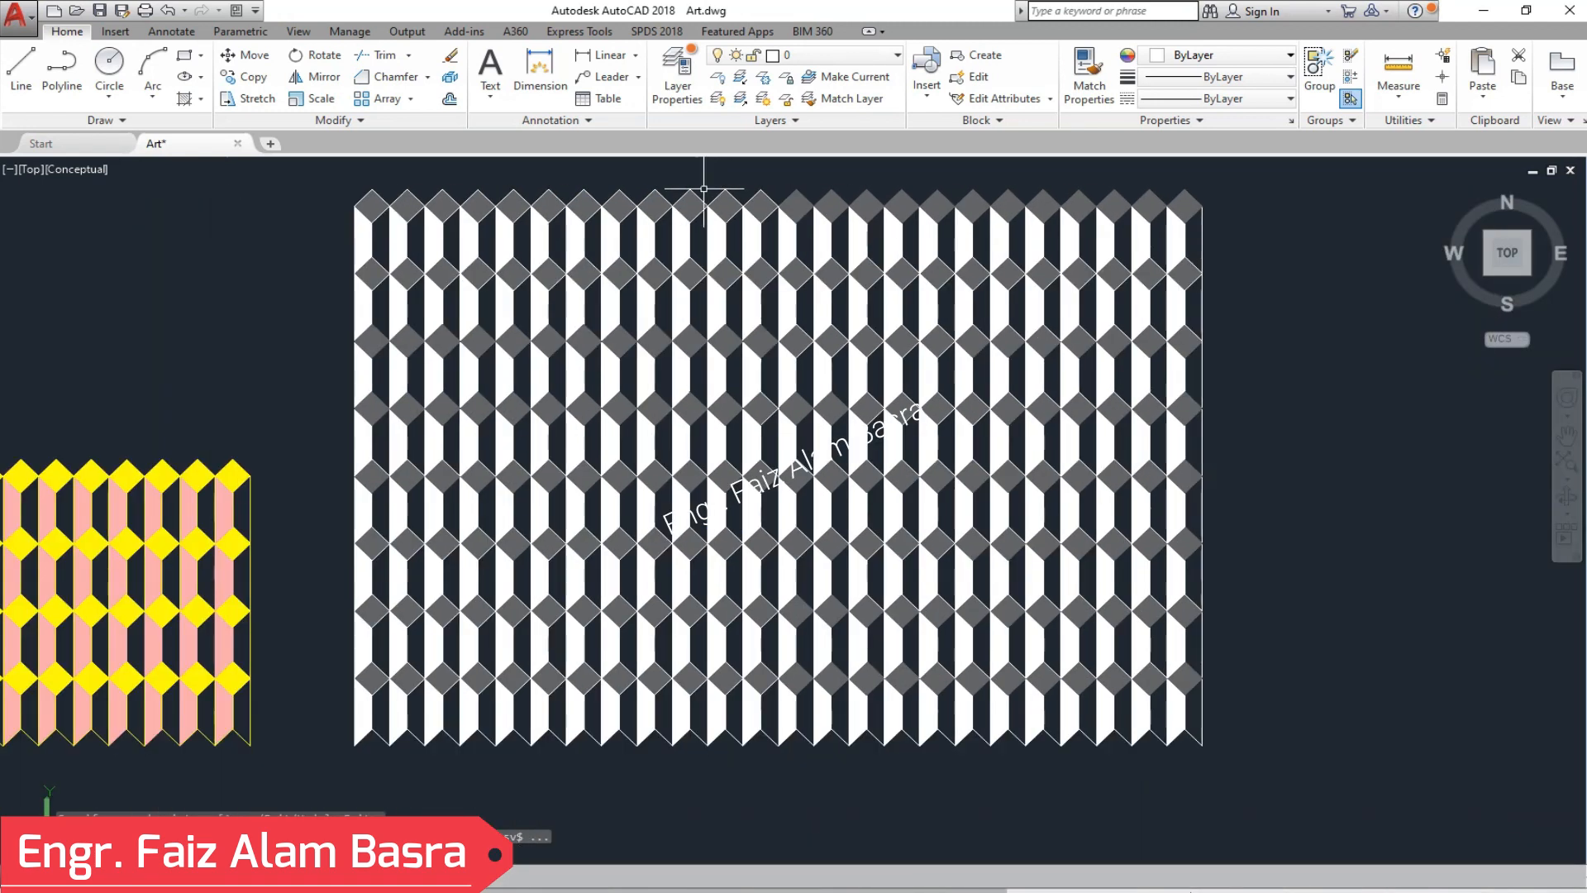
{"action": "scroll", "coordinate": [789, 200], "scroll_direction": "up", "scroll_amount": 1}
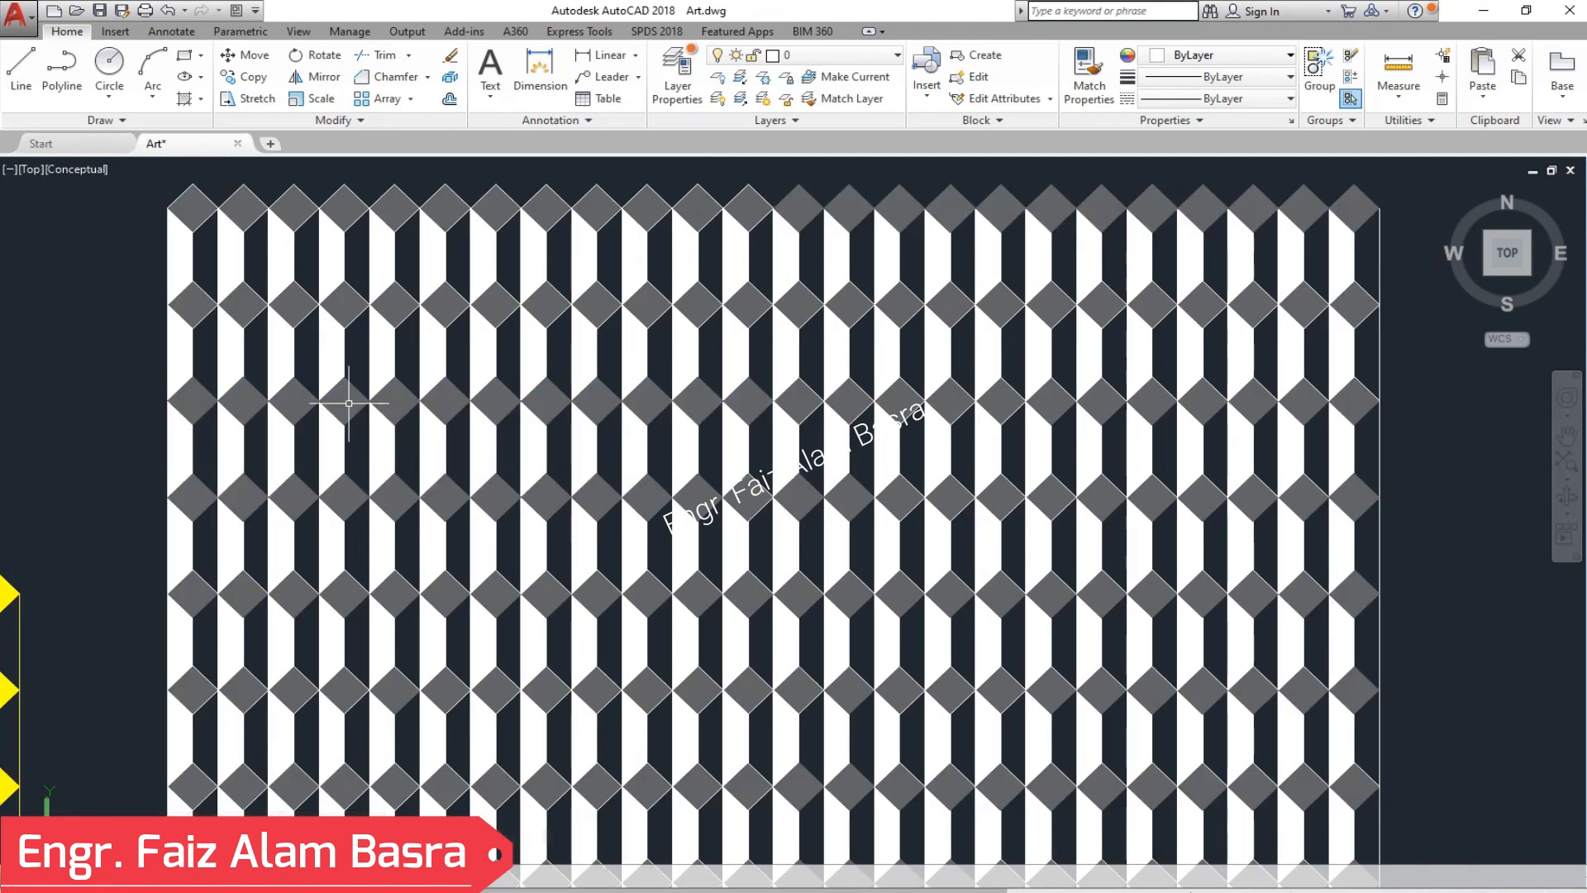
{"action": "scroll", "coordinate": [359, 407], "scroll_direction": "down", "scroll_amount": 1}
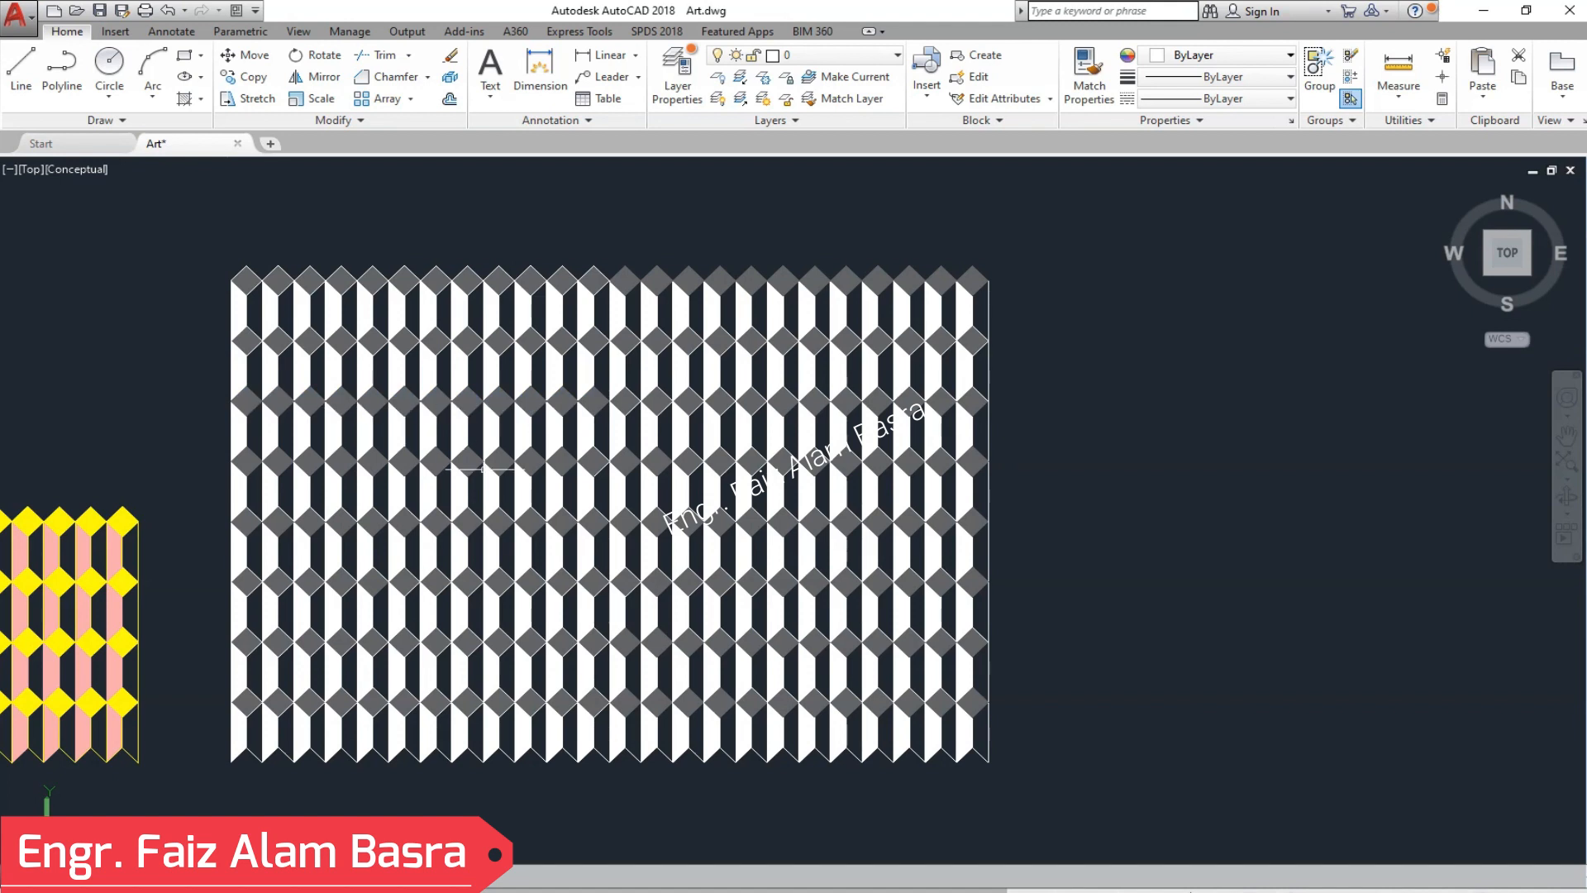
{"action": "scroll", "coordinate": [591, 556], "scroll_direction": "up", "scroll_amount": 1}
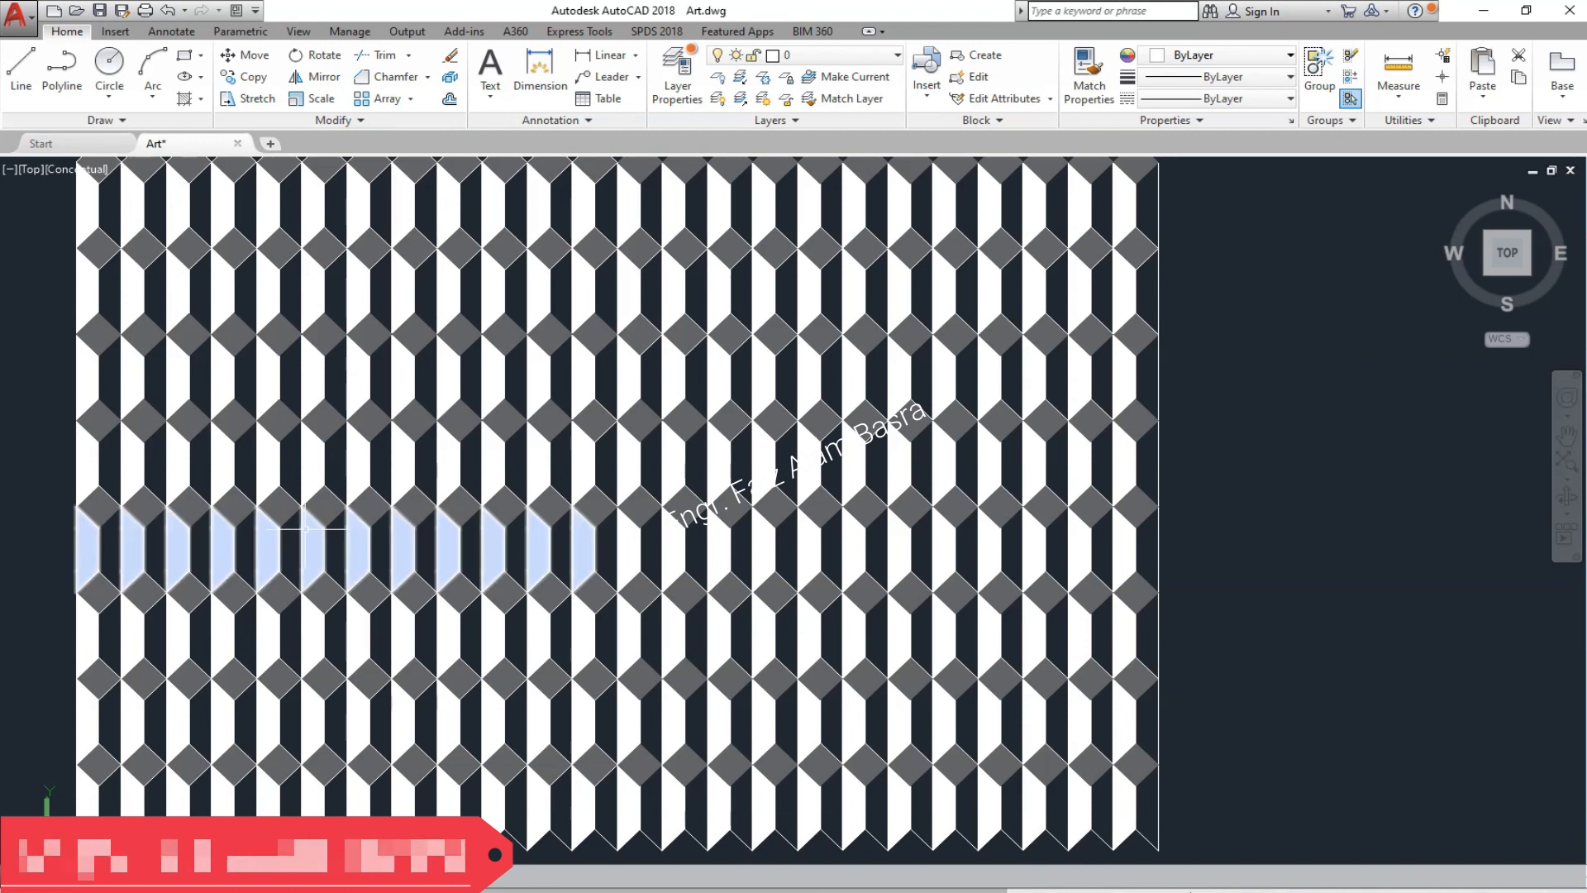
{"action": "scroll", "coordinate": [306, 529], "scroll_direction": "down", "scroll_amount": 1}
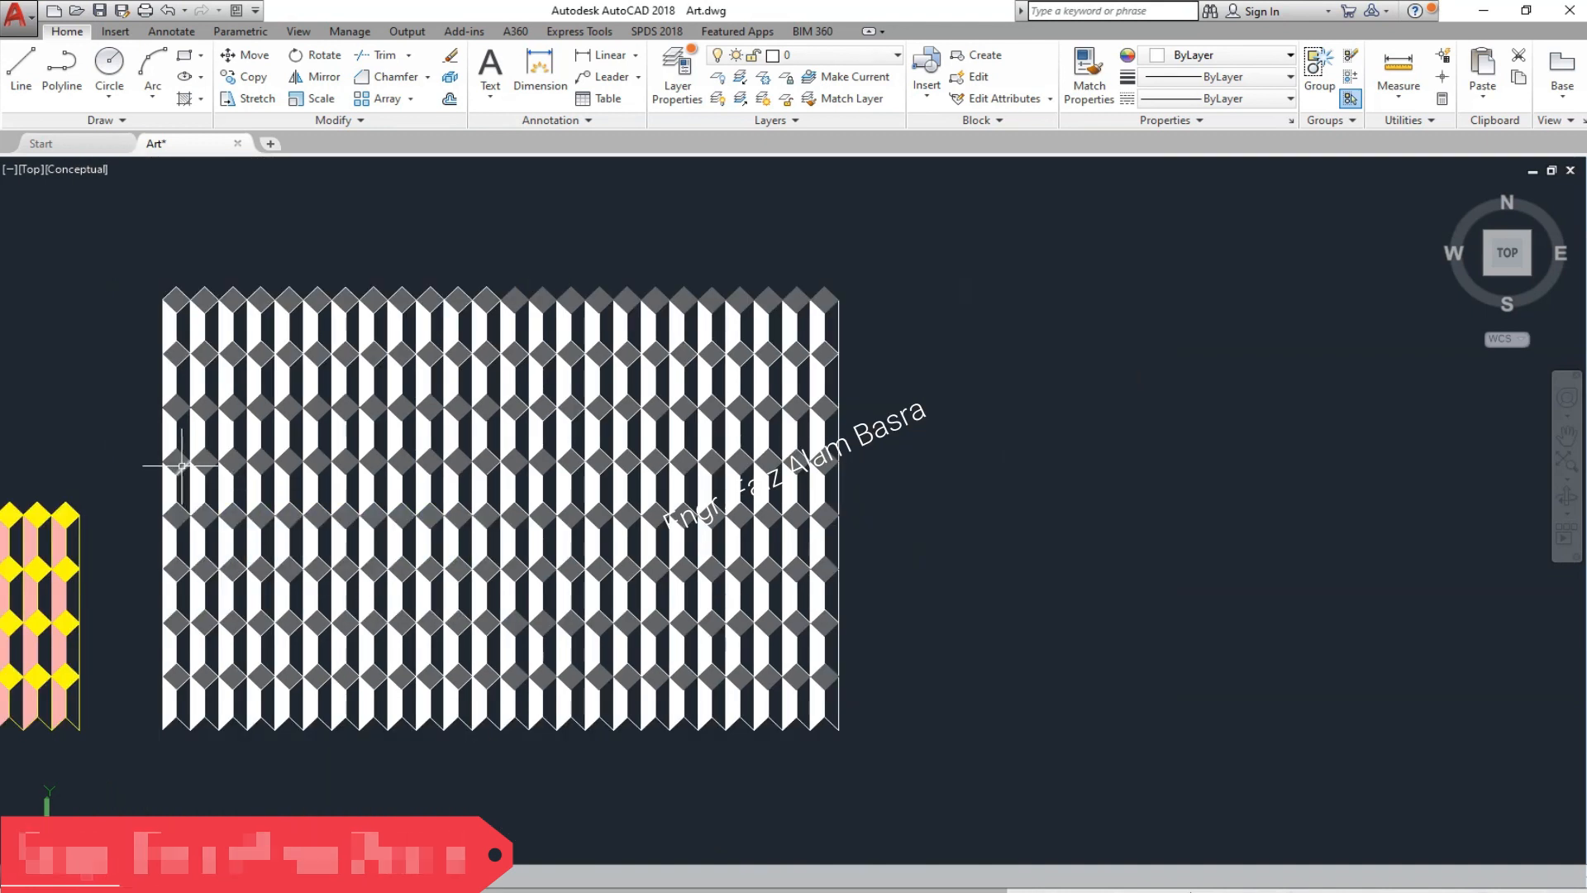
{"action": "scroll", "coordinate": [183, 466], "scroll_direction": "up", "scroll_amount": 1}
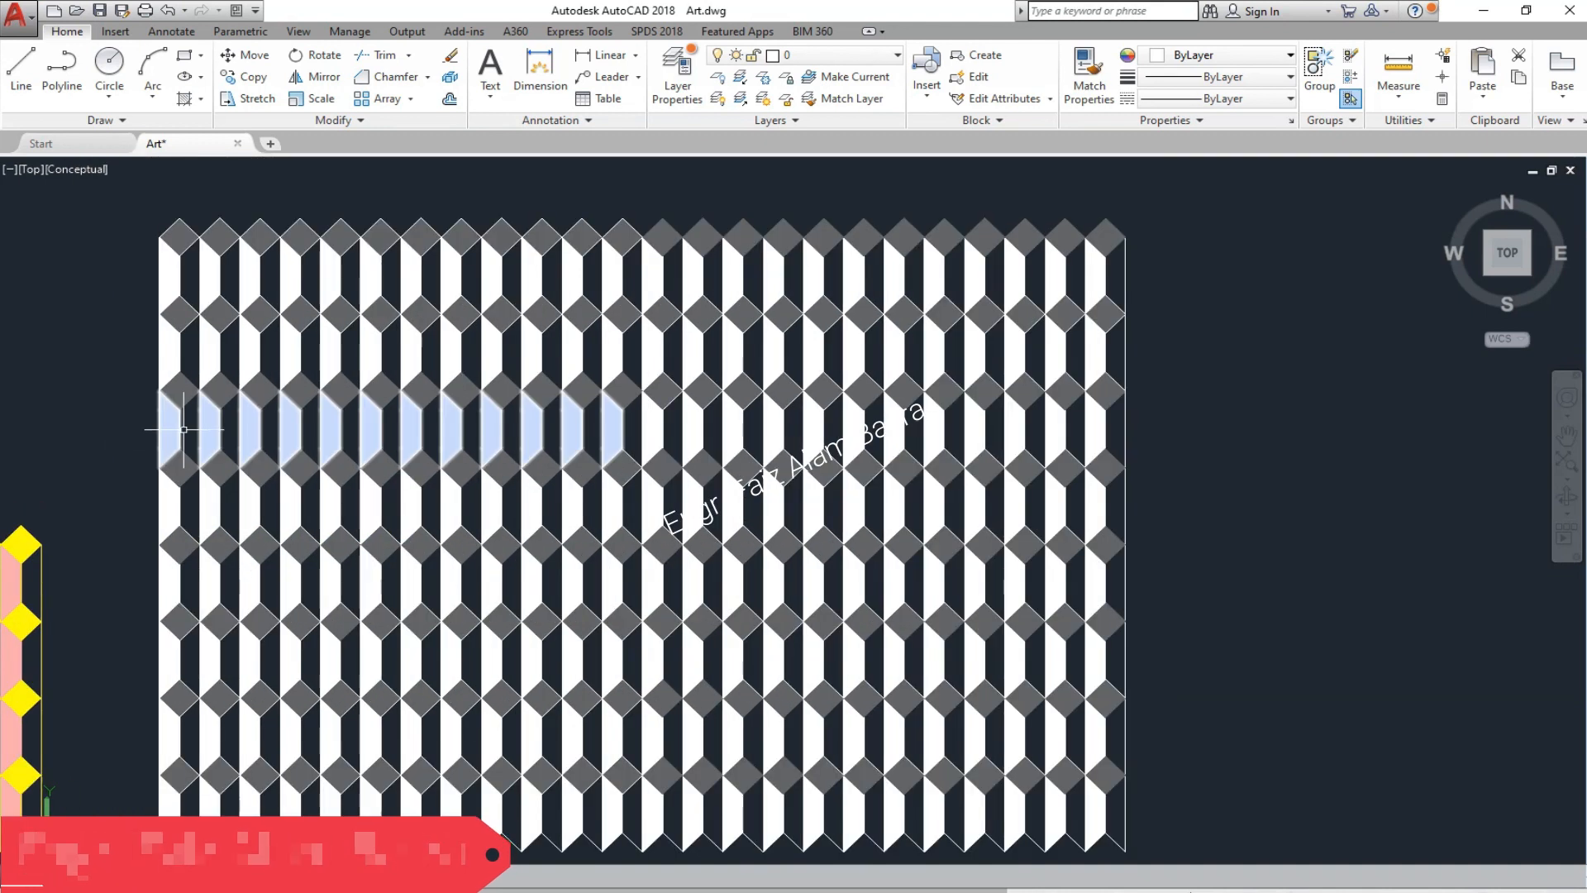
- Change the white hatch of the top prism row in the pattern's left half to Magenta
{"action": "left_click", "coordinate": [171, 287]}
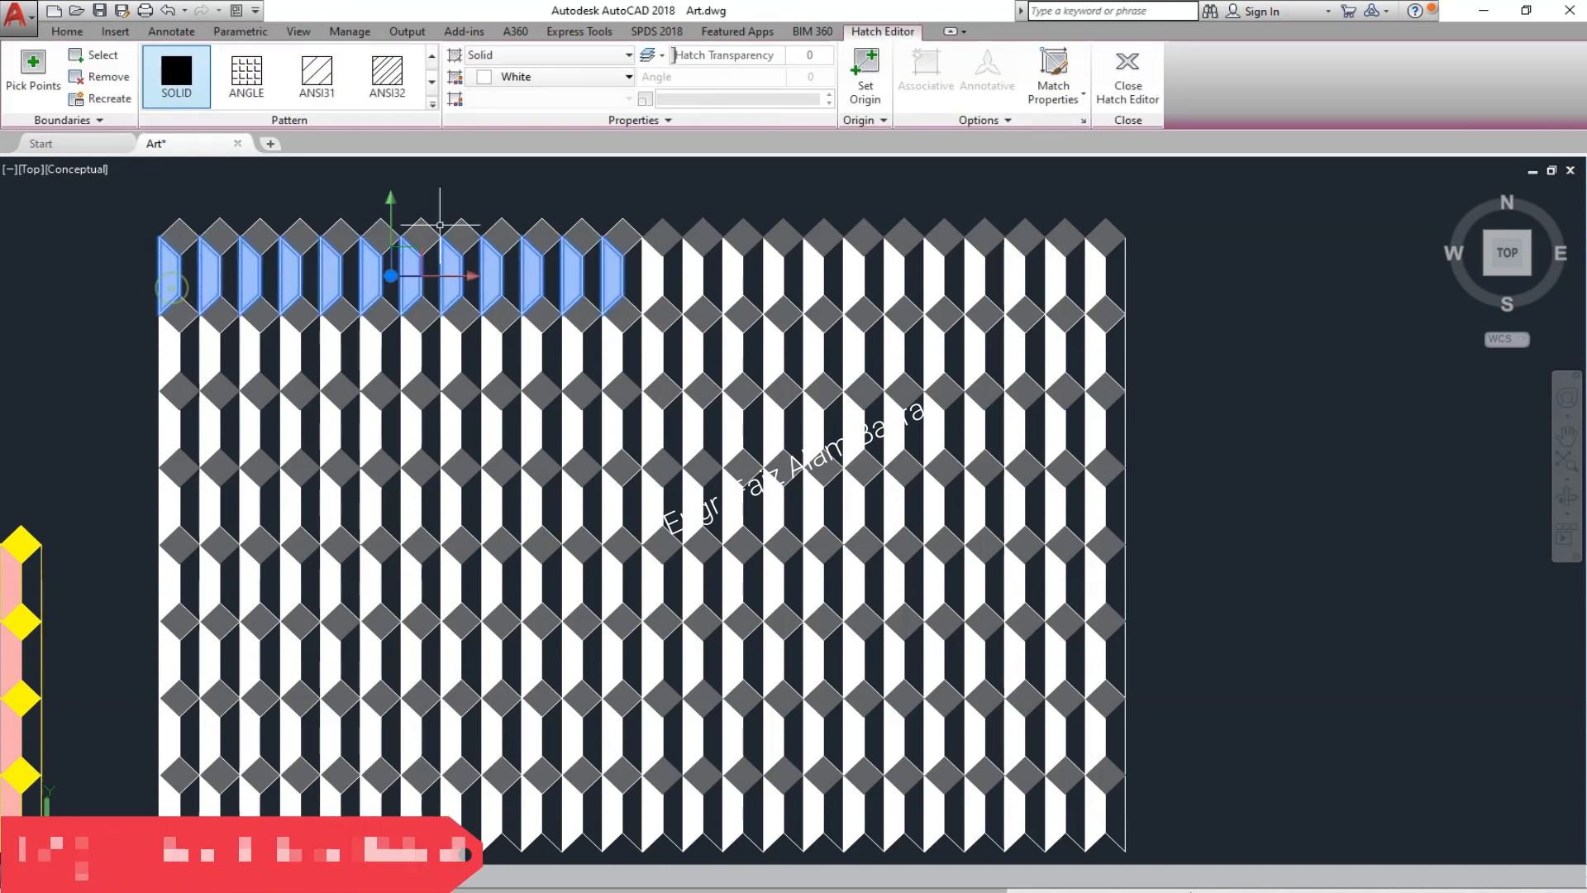
{"action": "left_click", "coordinate": [630, 77]}
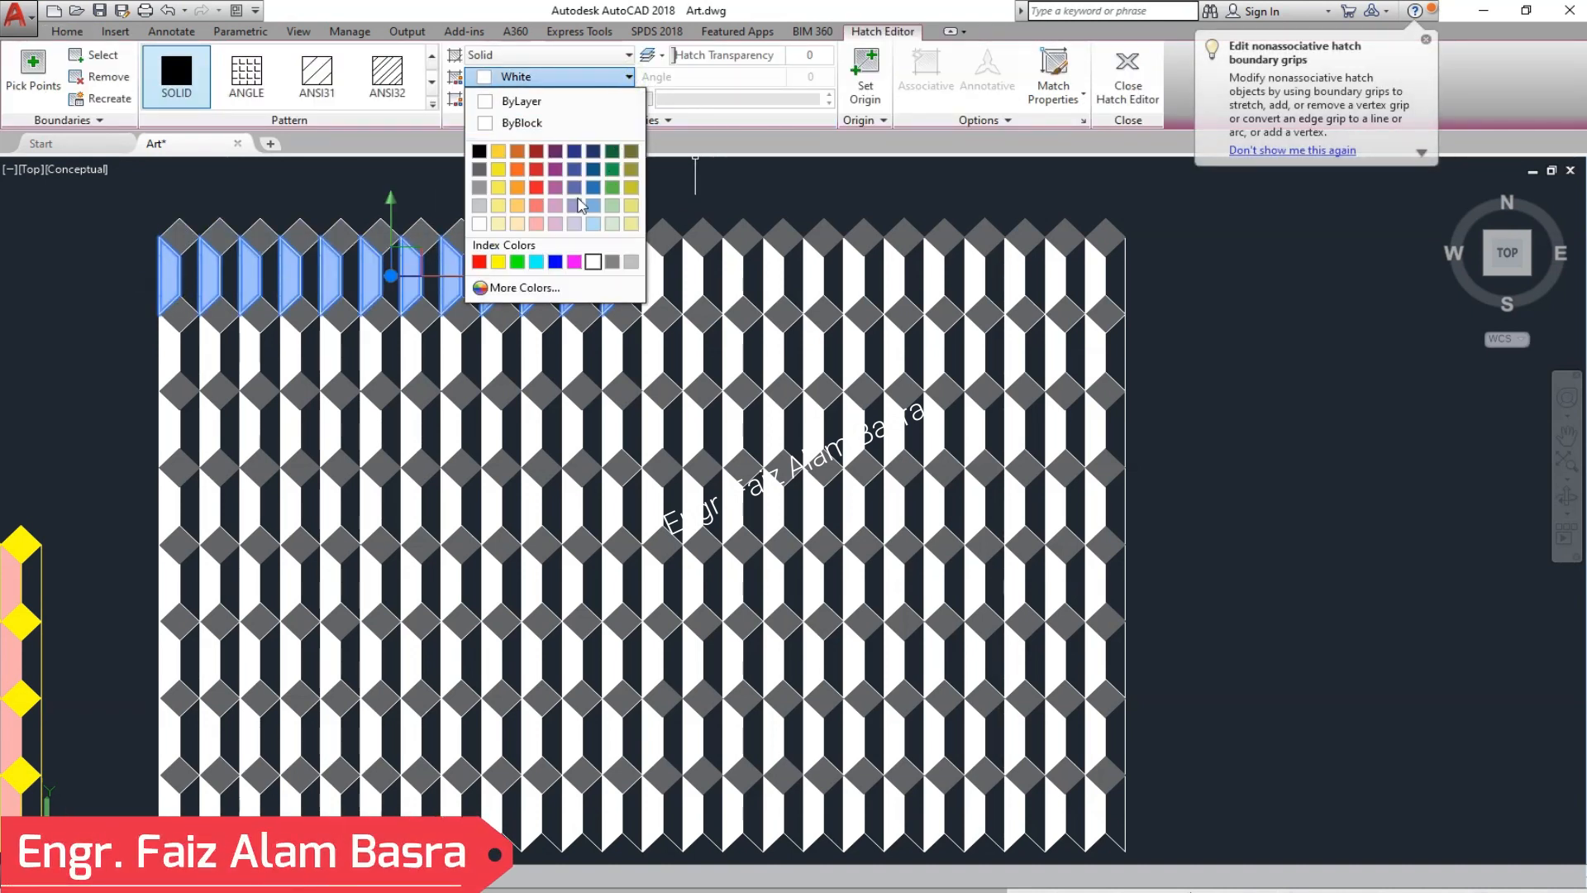
{"action": "left_click", "coordinate": [575, 261]}
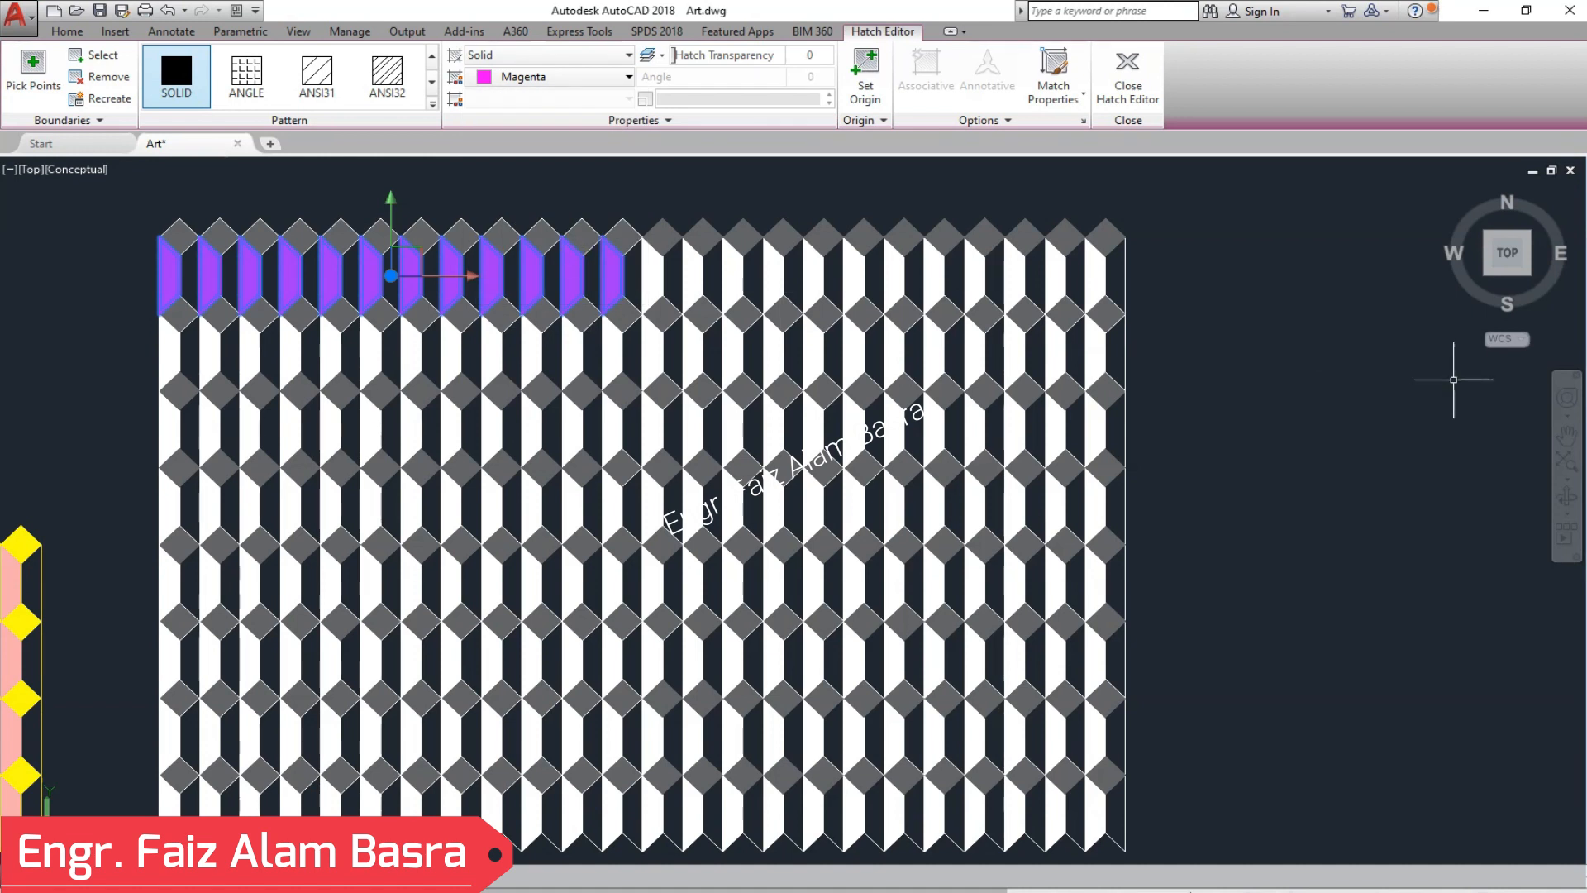
{"action": "key", "text": "Return"}
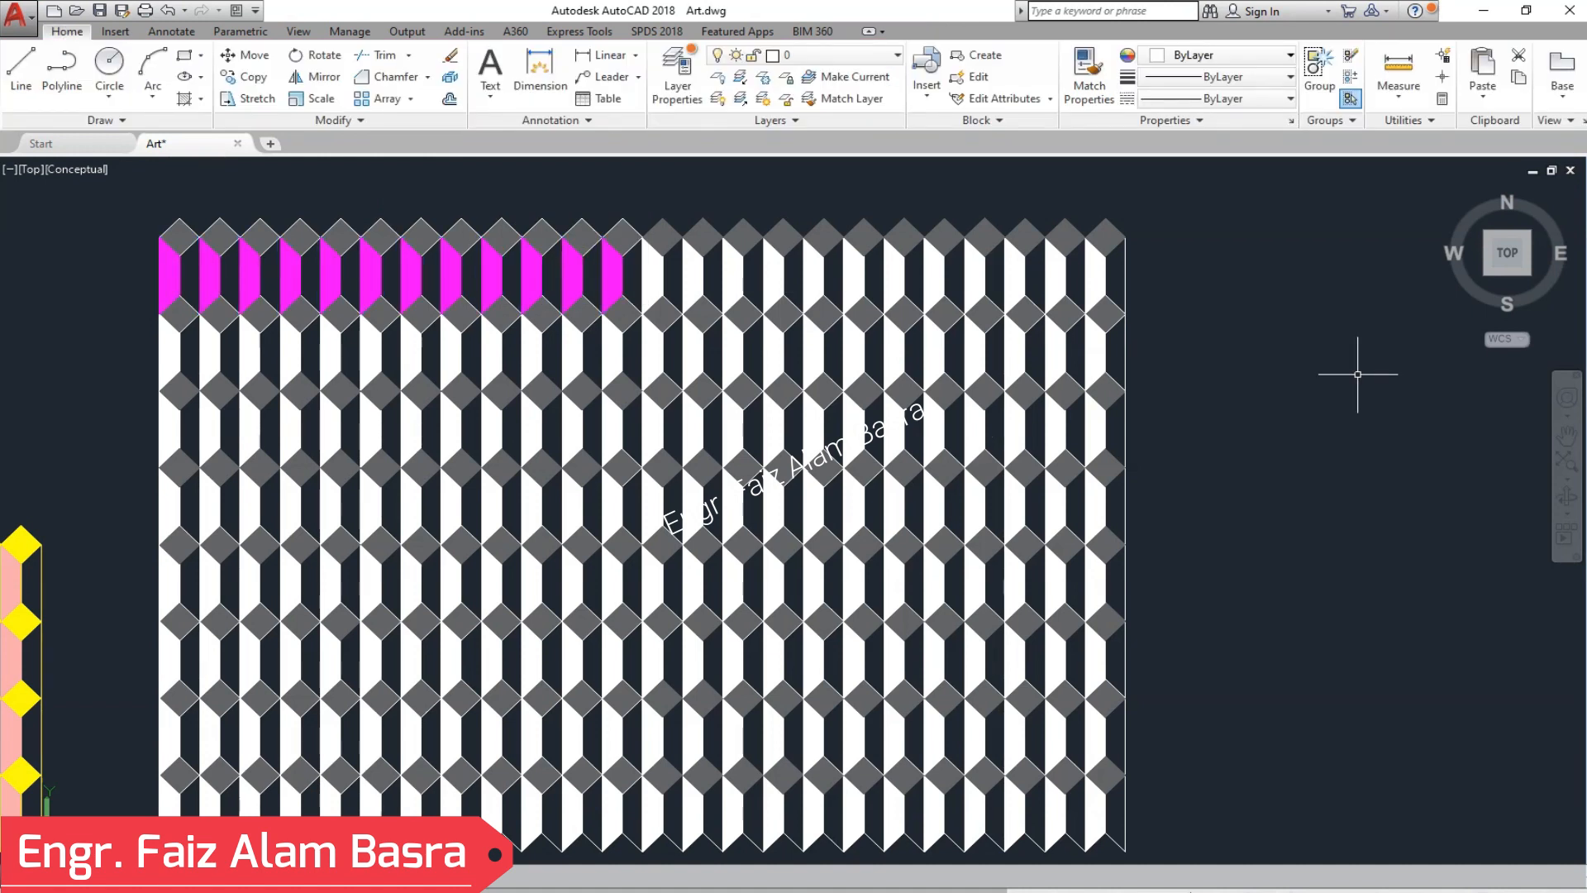
- Match the magenta hatch properties onto all remaining white prism rows in both halves of the extended pattern
{"action": "left_click", "coordinate": [1096, 68]}
{"action": "left_click", "coordinate": [619, 273]}
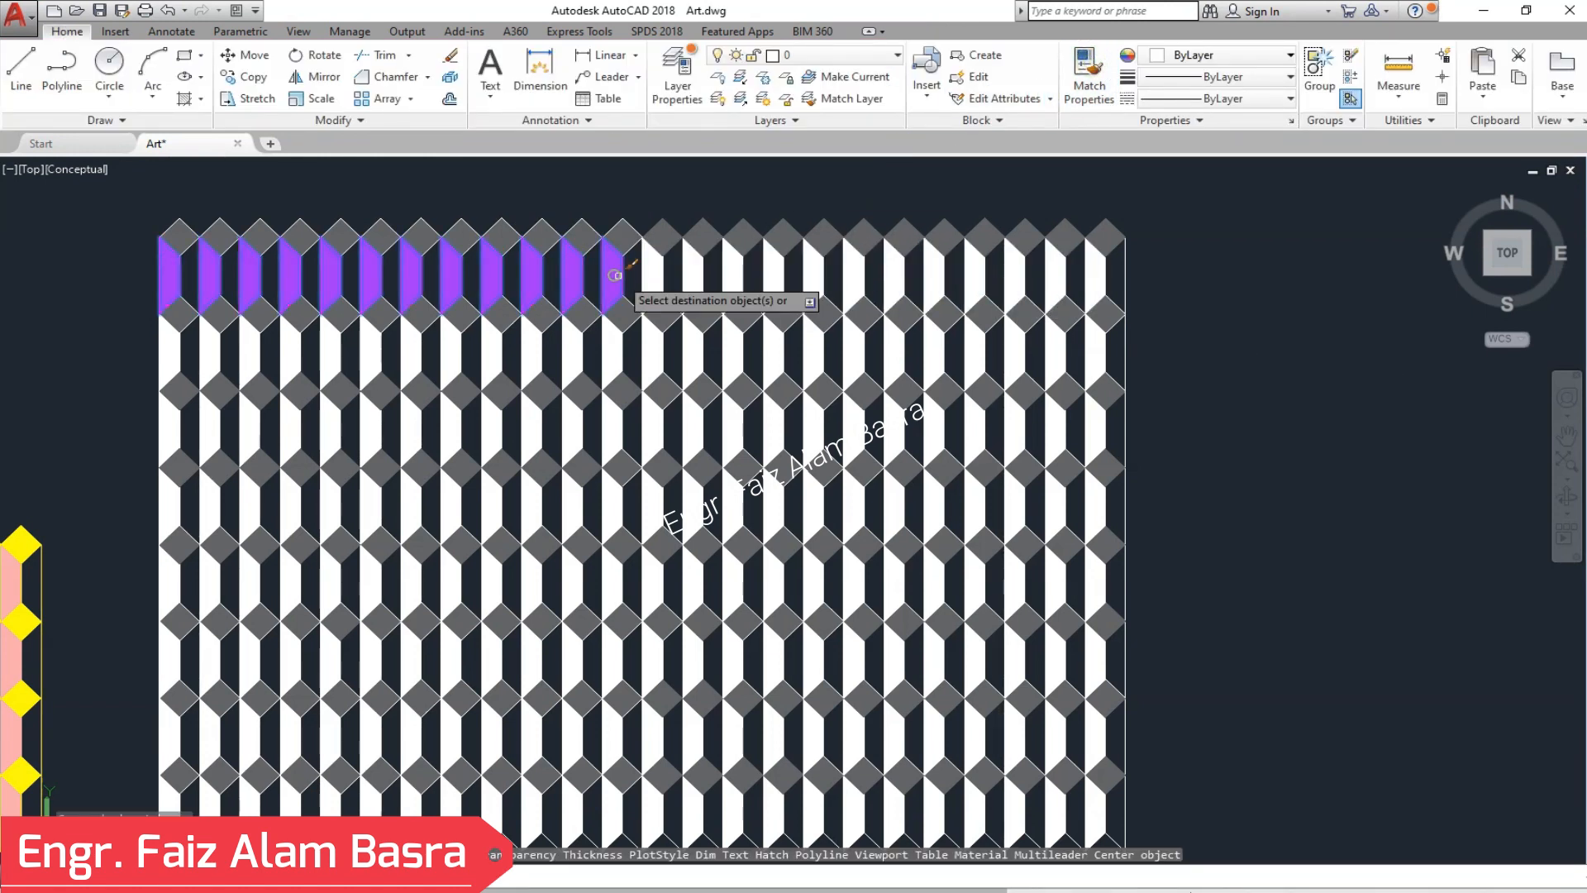
{"action": "left_click", "coordinate": [649, 281]}
{"action": "left_click", "coordinate": [655, 356]}
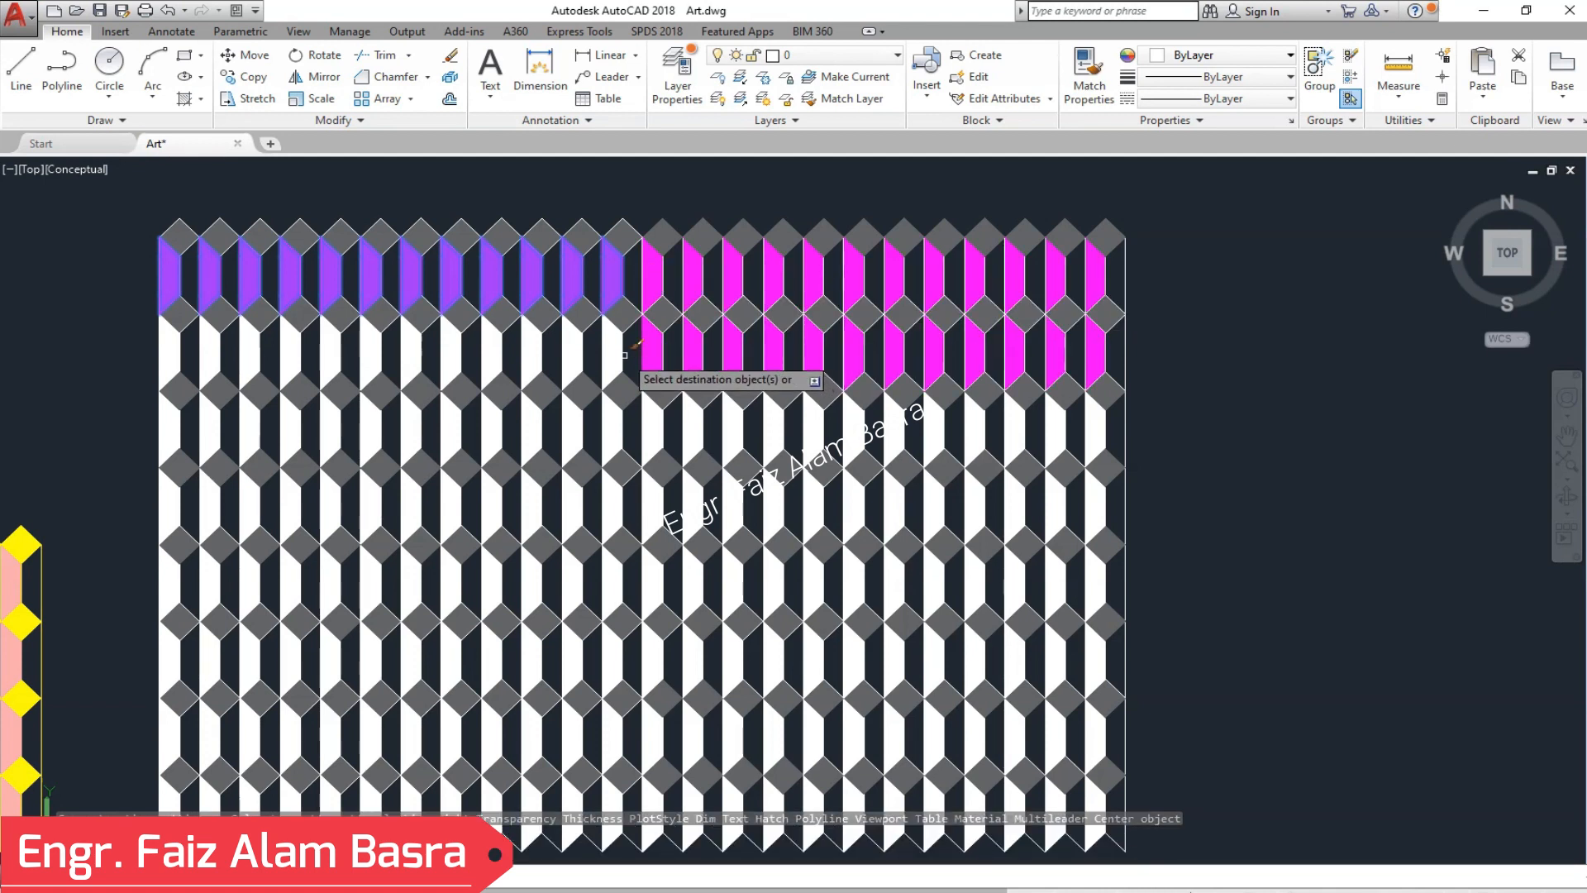
{"action": "left_click", "coordinate": [611, 350]}
{"action": "left_click", "coordinate": [652, 438]}
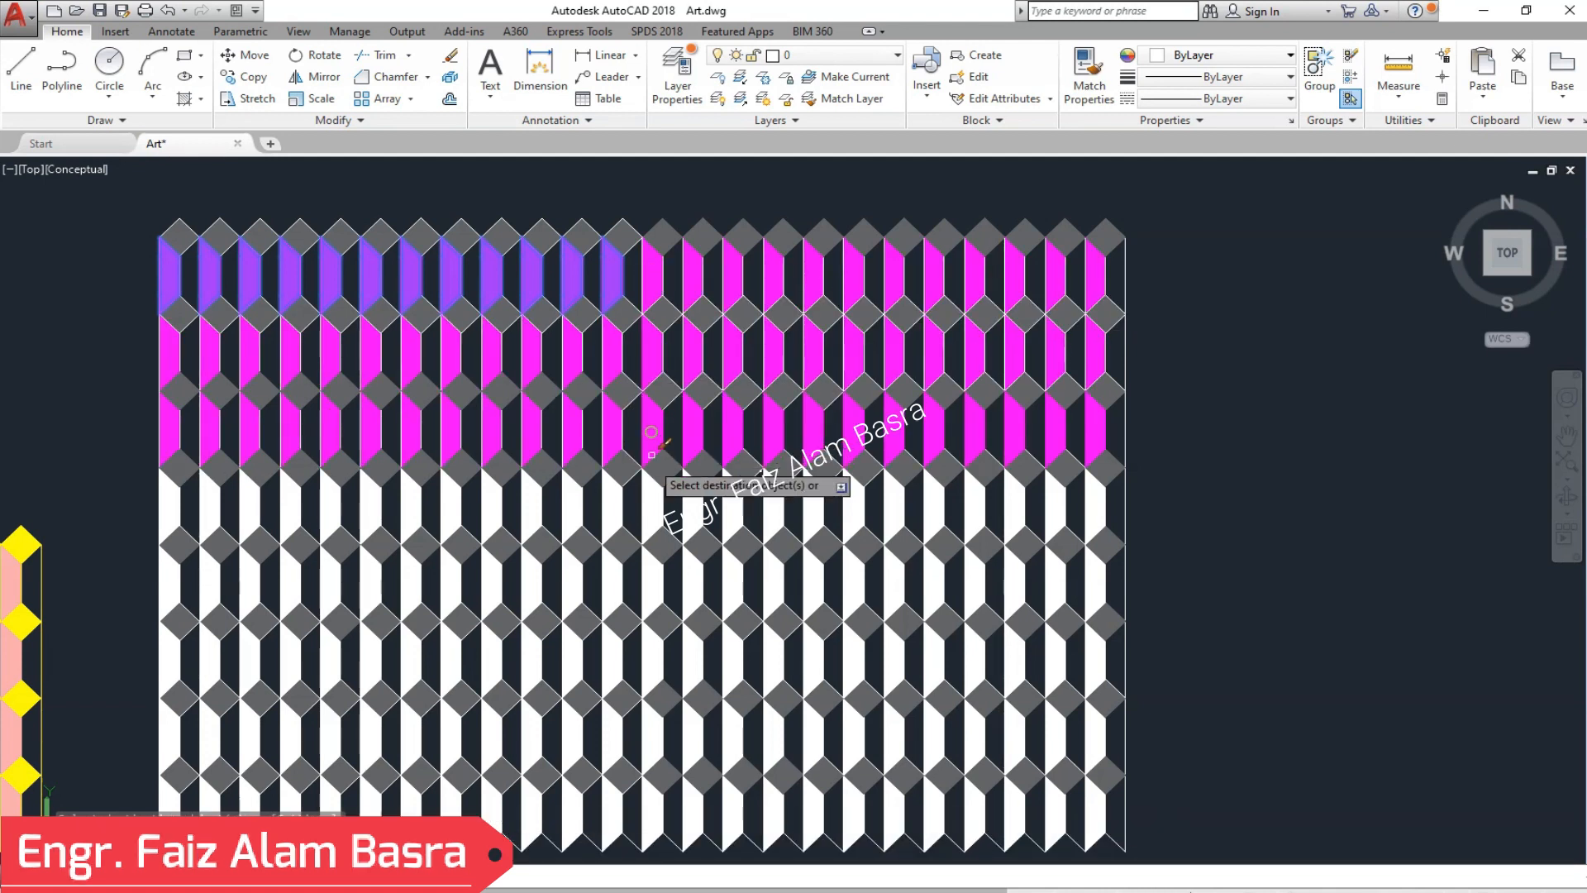
{"action": "left_click", "coordinate": [653, 518]}
{"action": "left_click", "coordinate": [608, 516]}
{"action": "left_click", "coordinate": [603, 583]}
{"action": "left_click", "coordinate": [653, 657]}
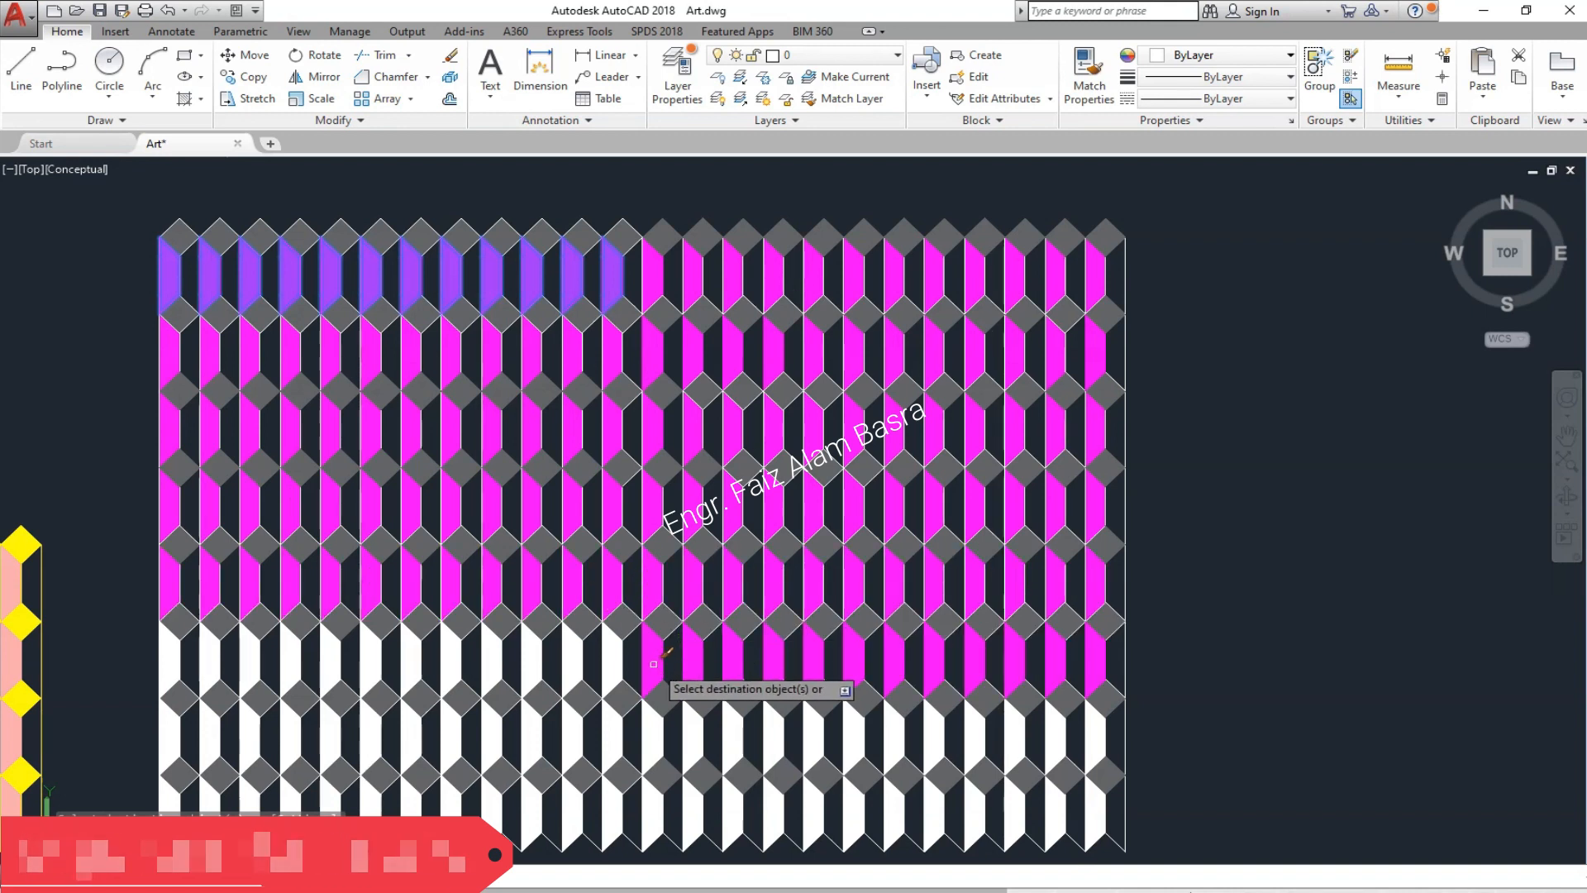
{"action": "left_click", "coordinate": [609, 661]}
{"action": "left_click", "coordinate": [603, 725]}
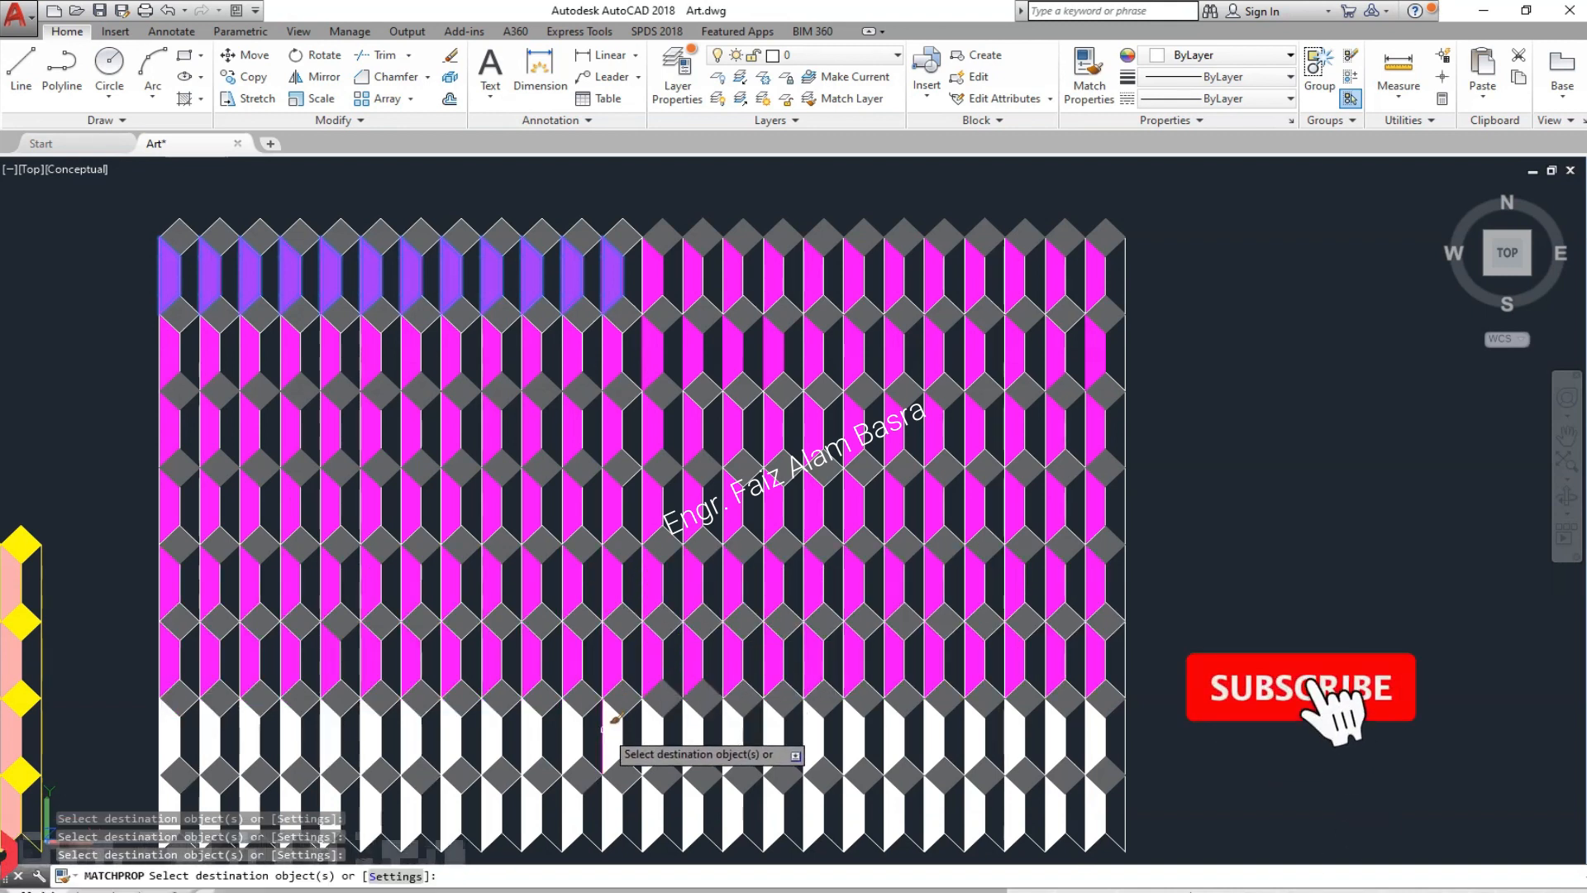
{"action": "left_click", "coordinate": [652, 733]}
{"action": "left_click", "coordinate": [653, 806]}
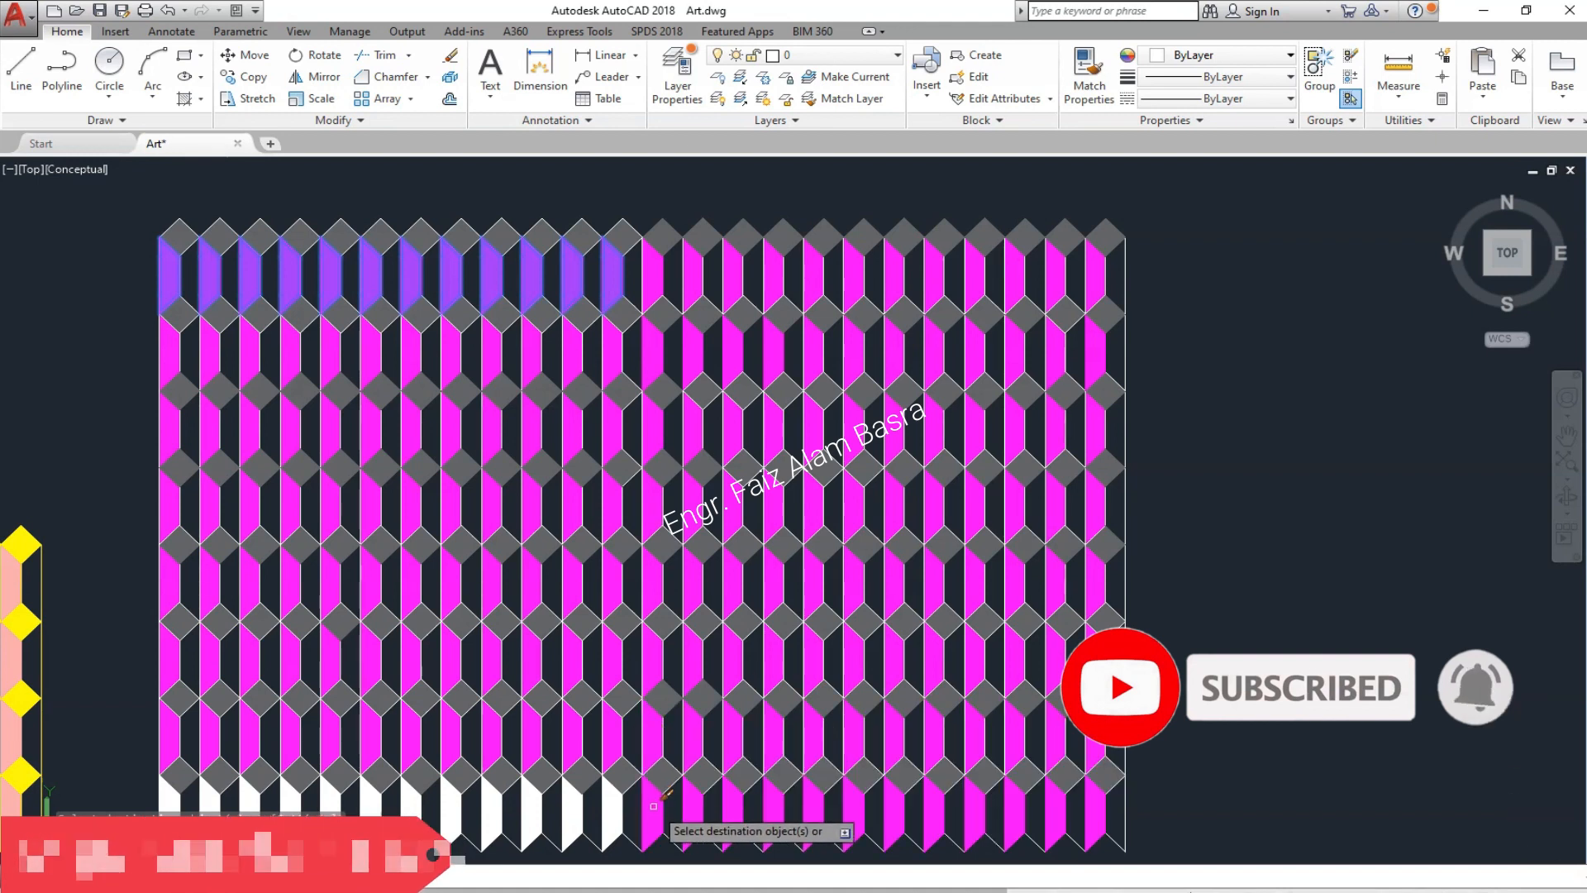
{"action": "right_click", "coordinate": [1267, 534]}
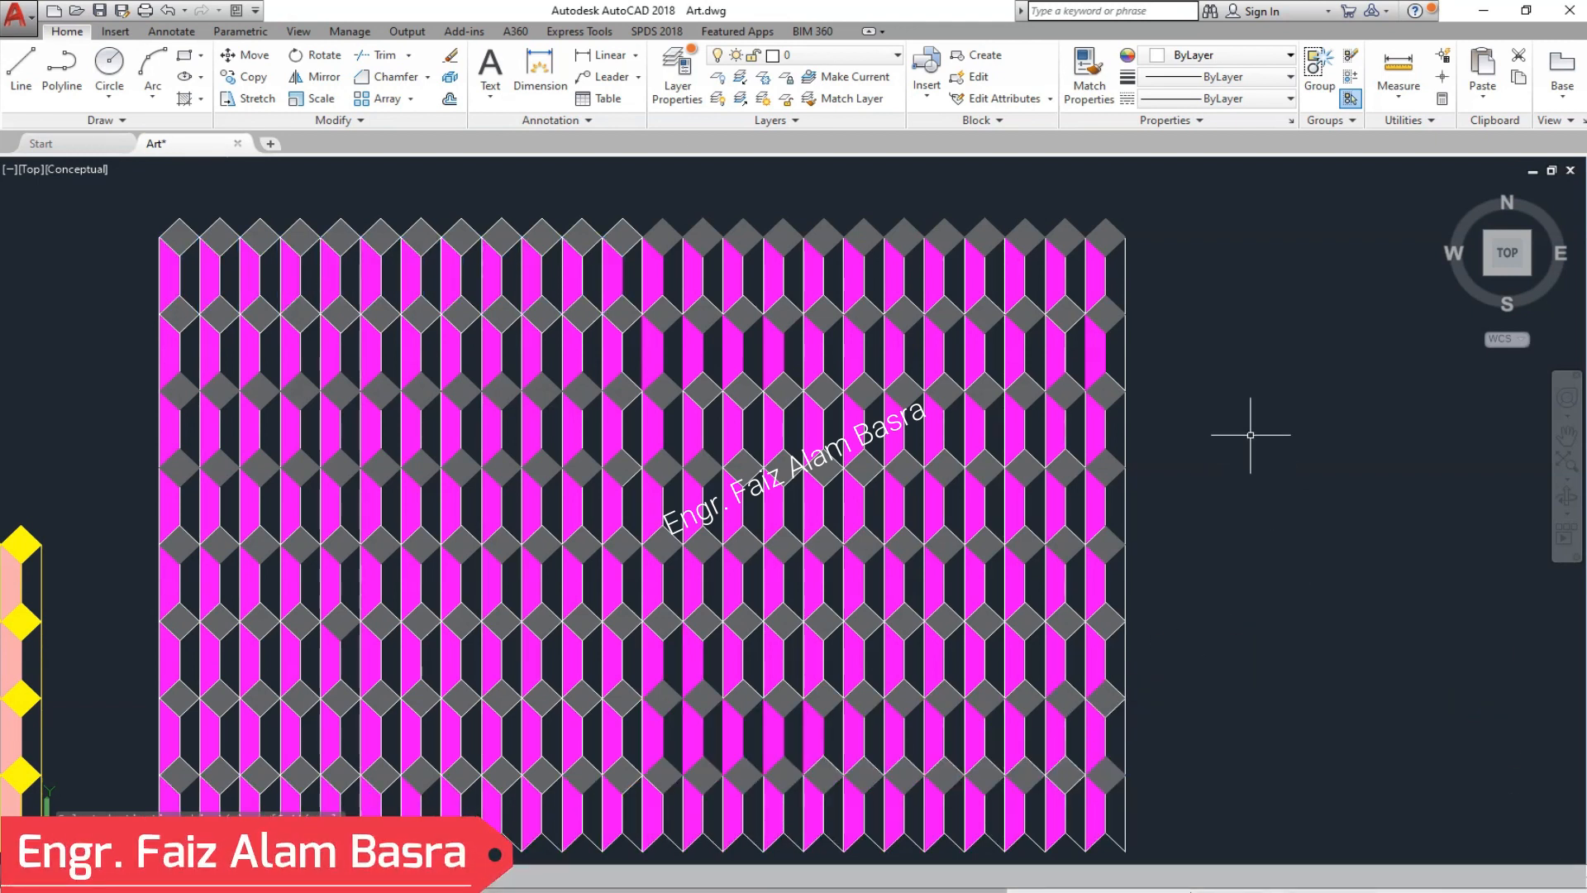
- Change the grey hatch of the third diamond row in the pattern's right half to Cyan
{"action": "left_click", "coordinate": [842, 395]}
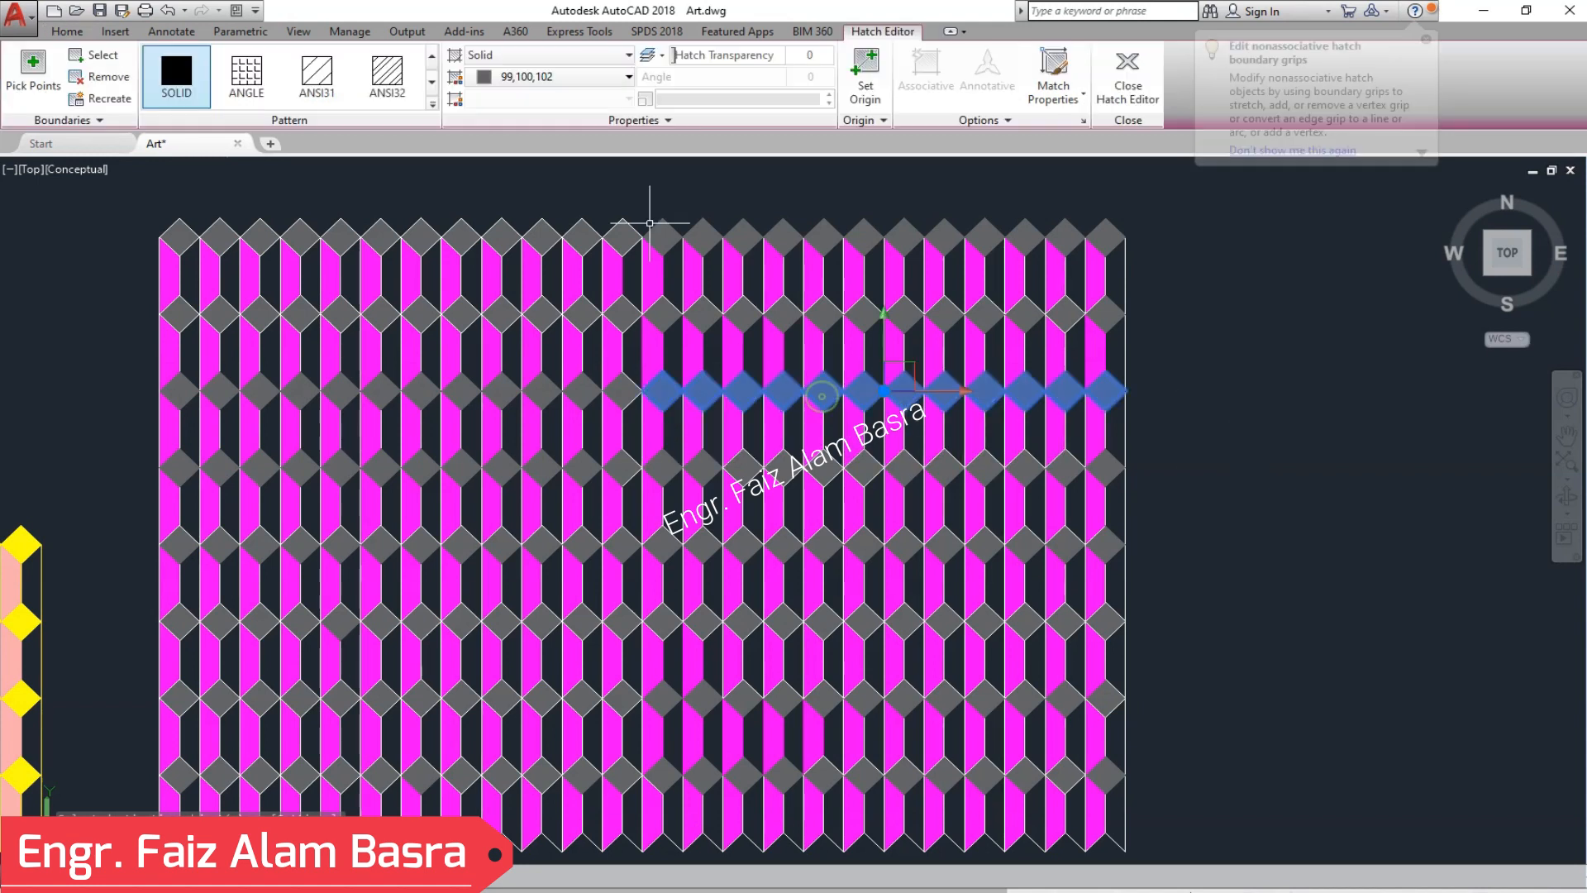
{"action": "left_click", "coordinate": [627, 77]}
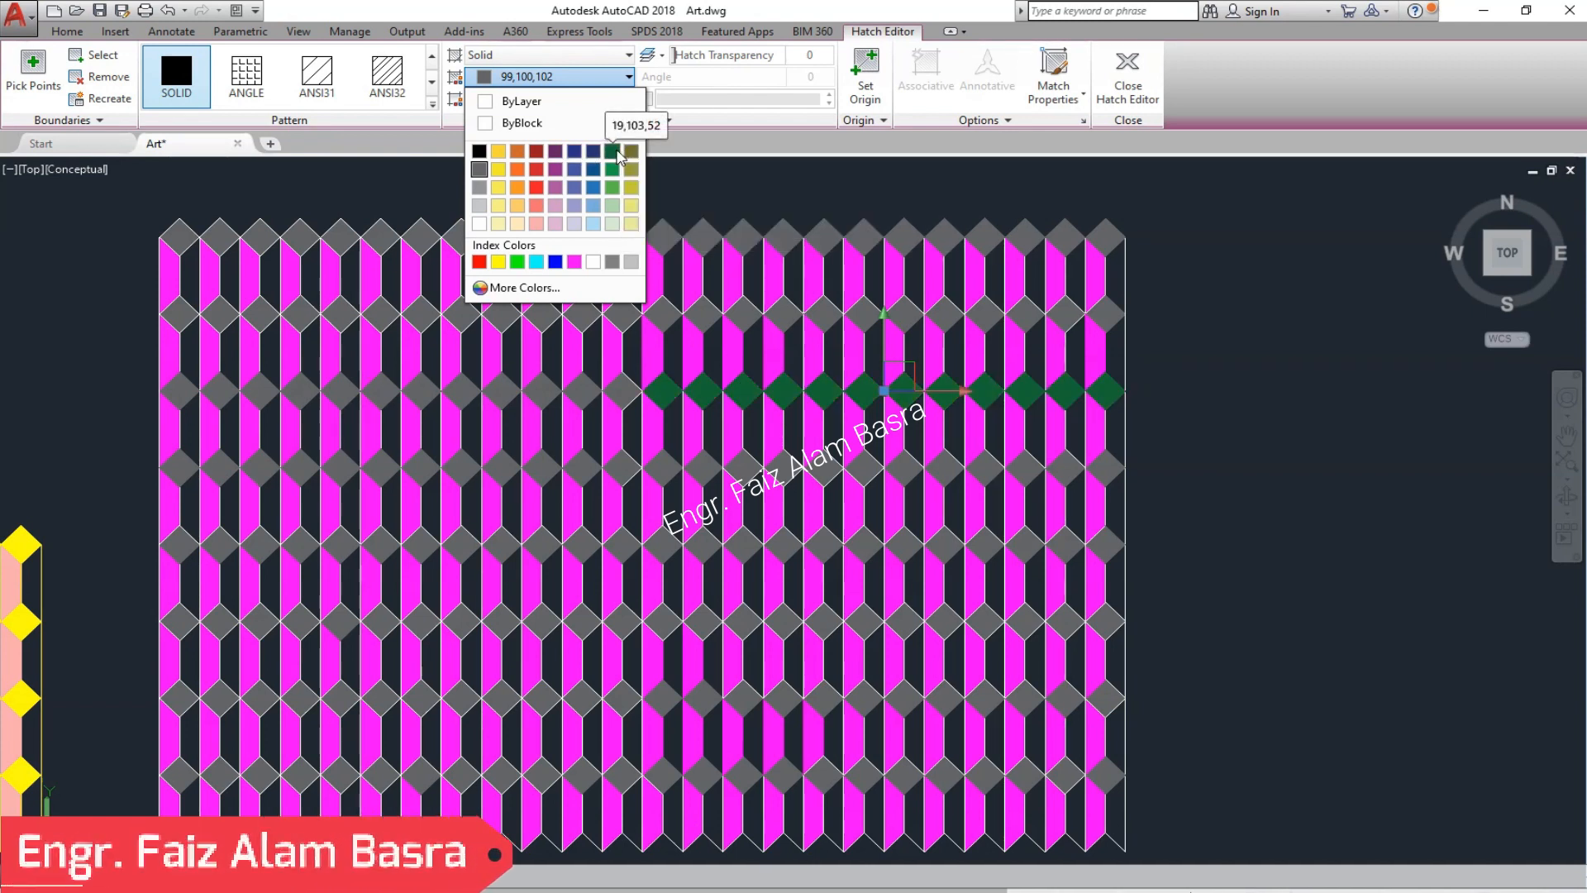
{"action": "left_click", "coordinate": [538, 262]}
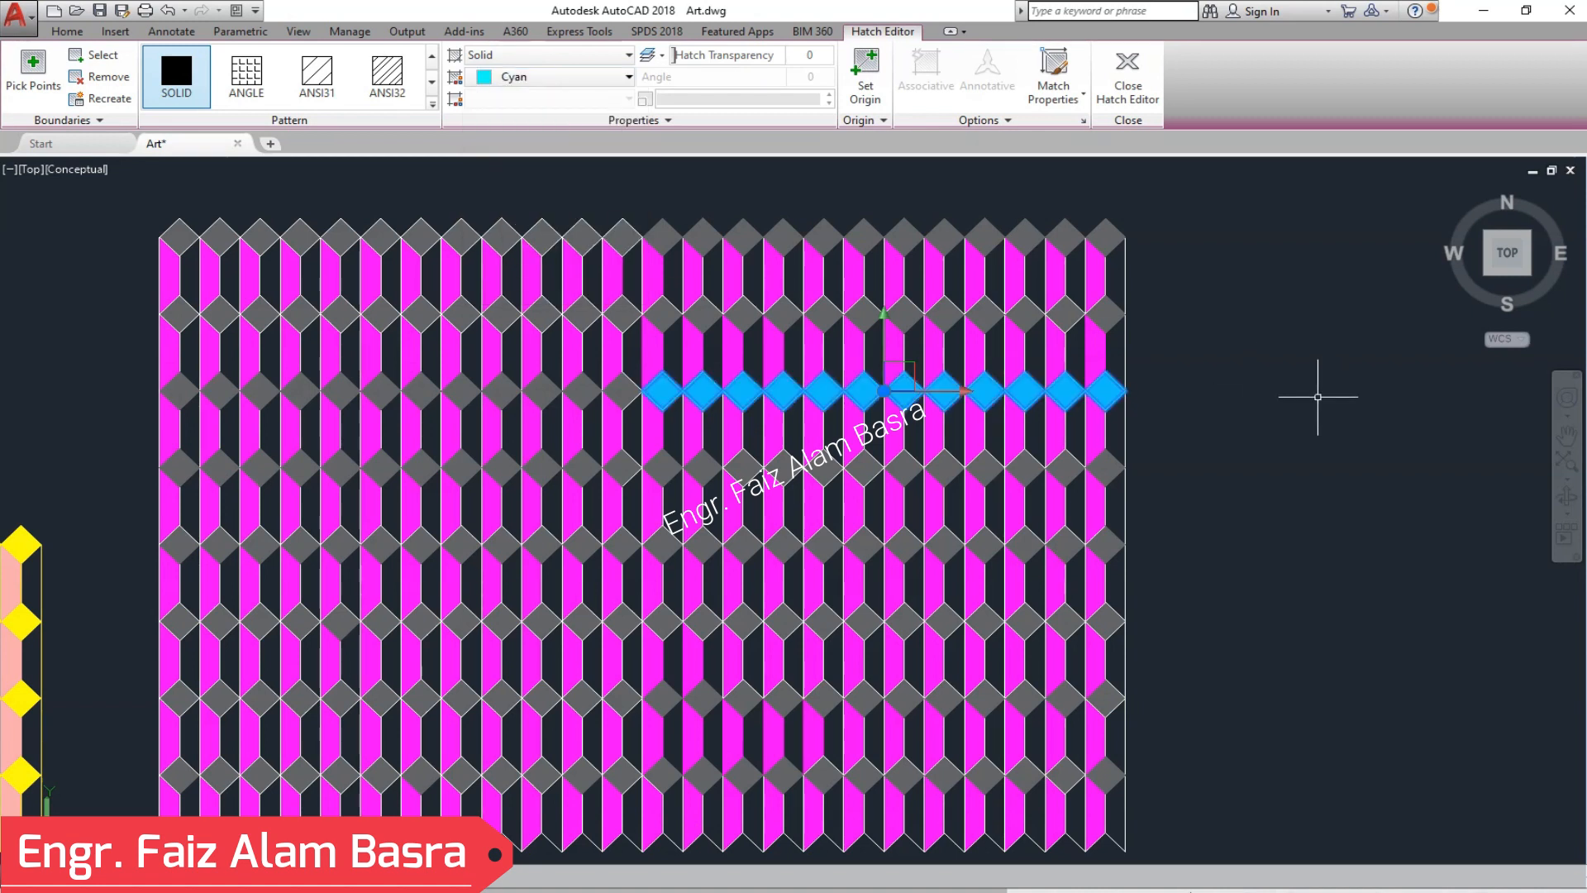
- Match the third row's cyan diamond hatch onto the first, second, fourth, fifth and sixth diamond rows in the pattern's right half
{"action": "key", "text": "Escape"}
{"action": "scroll", "coordinate": [1315, 376], "scroll_direction": "down", "scroll_amount": 3}
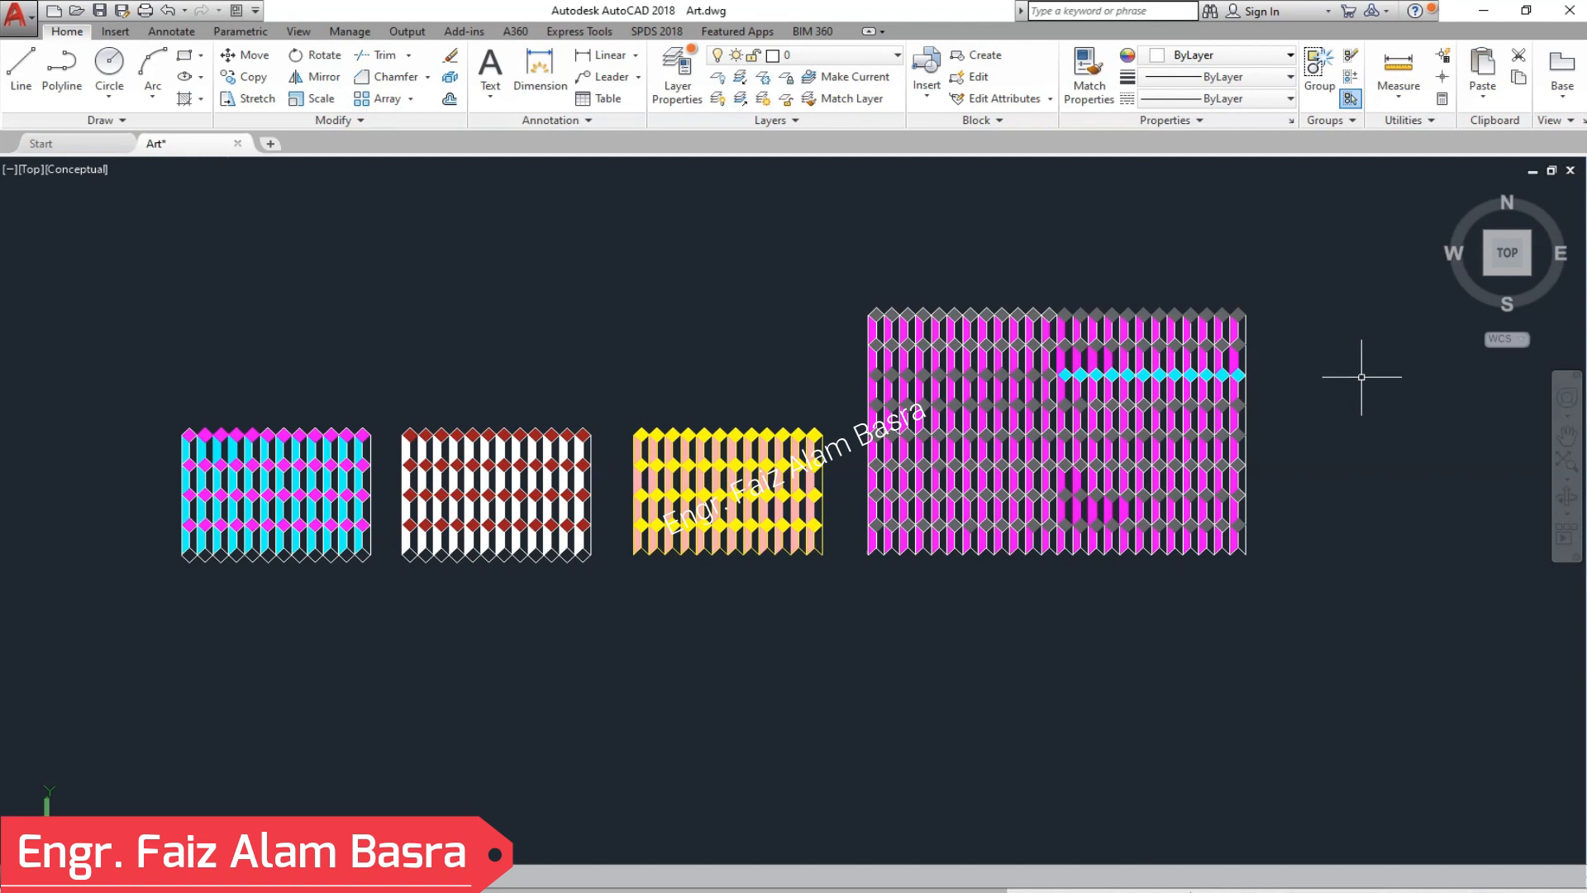
{"action": "scroll", "coordinate": [1362, 377], "scroll_direction": "up", "scroll_amount": 3}
{"action": "scroll", "coordinate": [1076, 329], "scroll_direction": "up", "scroll_amount": 2}
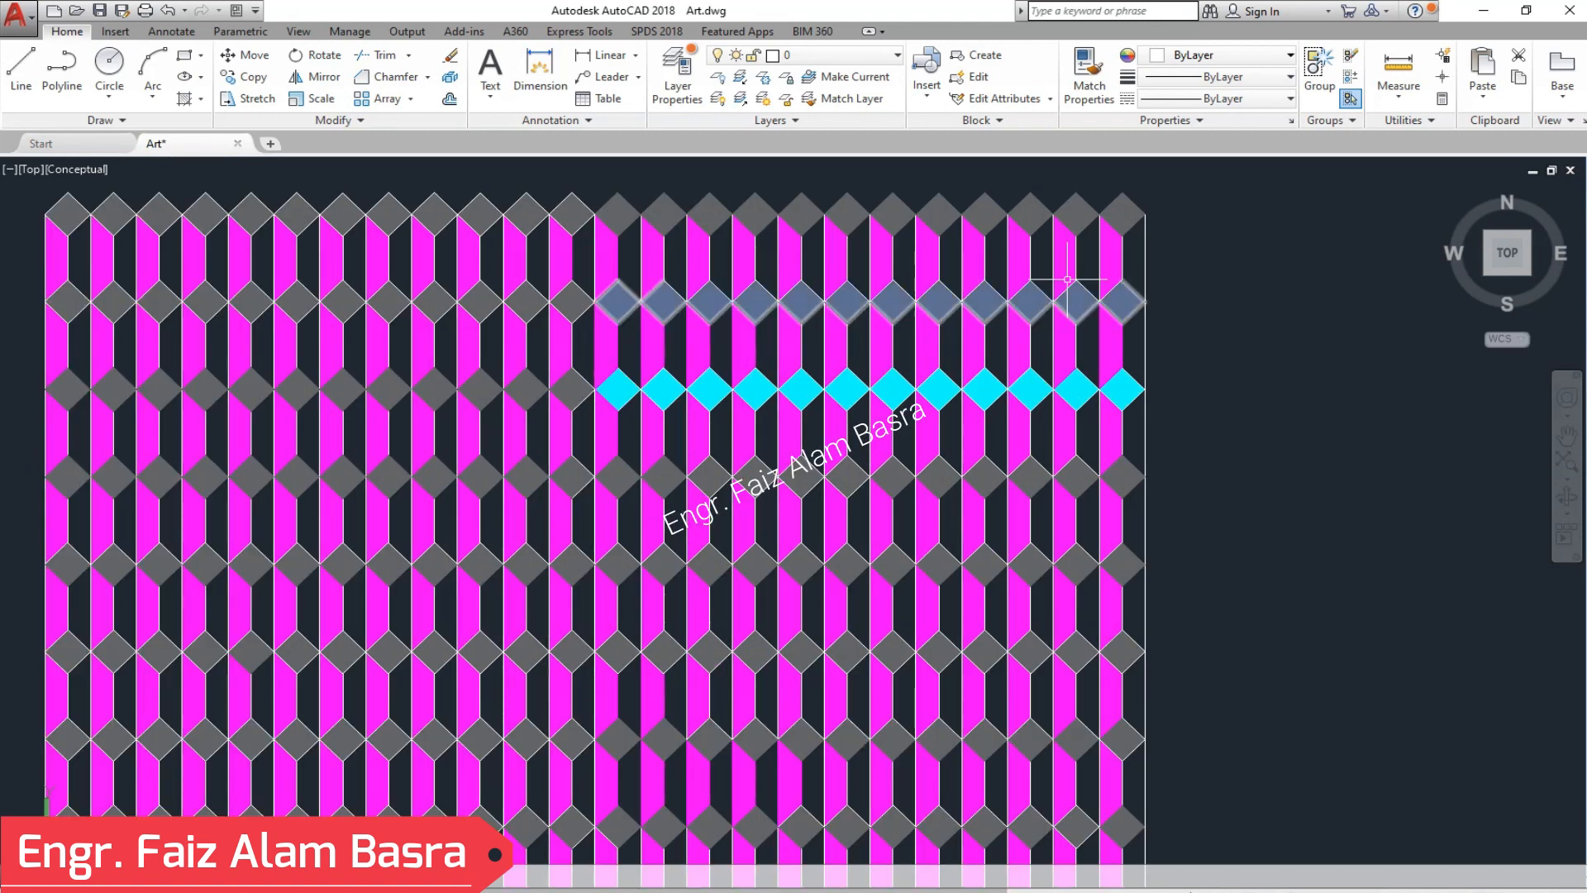
{"action": "left_click", "coordinate": [1090, 73]}
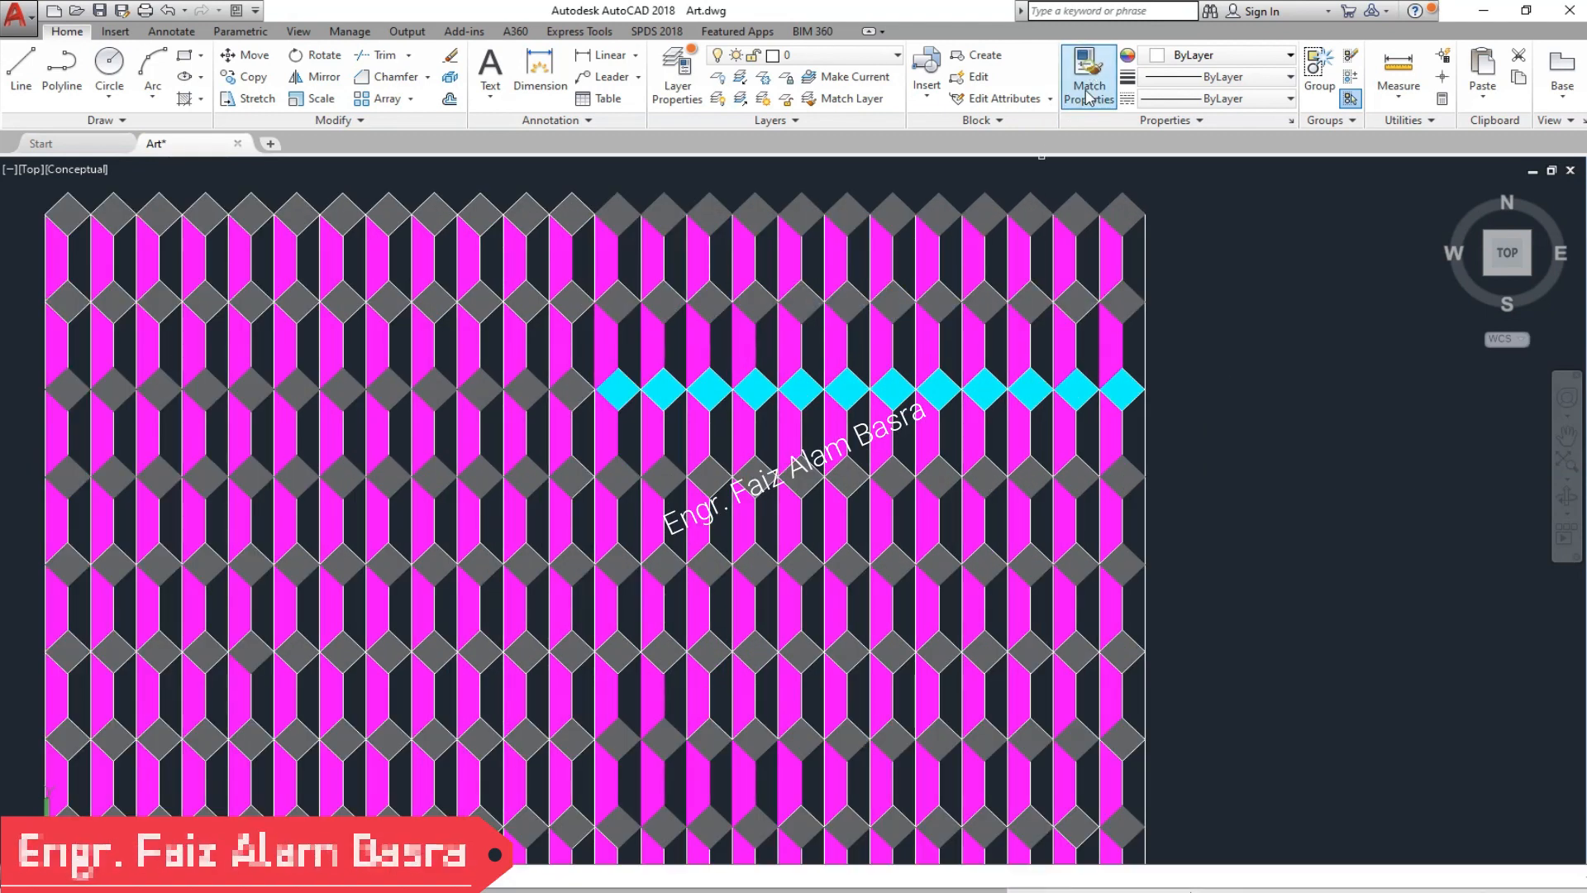
{"action": "left_click", "coordinate": [1036, 392]}
{"action": "left_click", "coordinate": [1042, 330]}
{"action": "left_click", "coordinate": [1029, 225]}
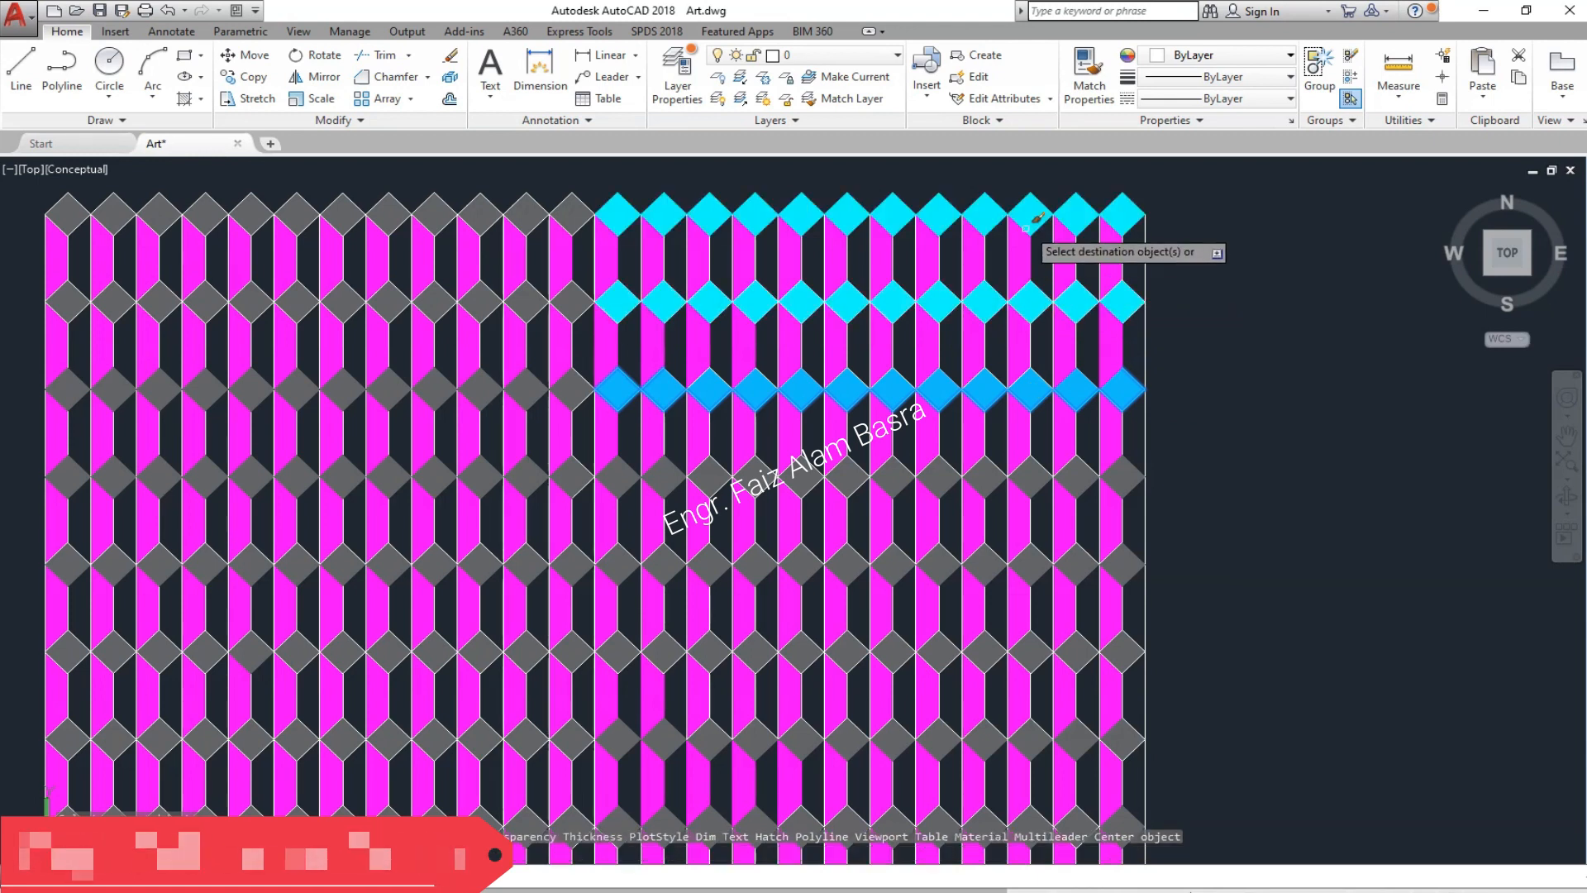
{"action": "left_click", "coordinate": [994, 499]}
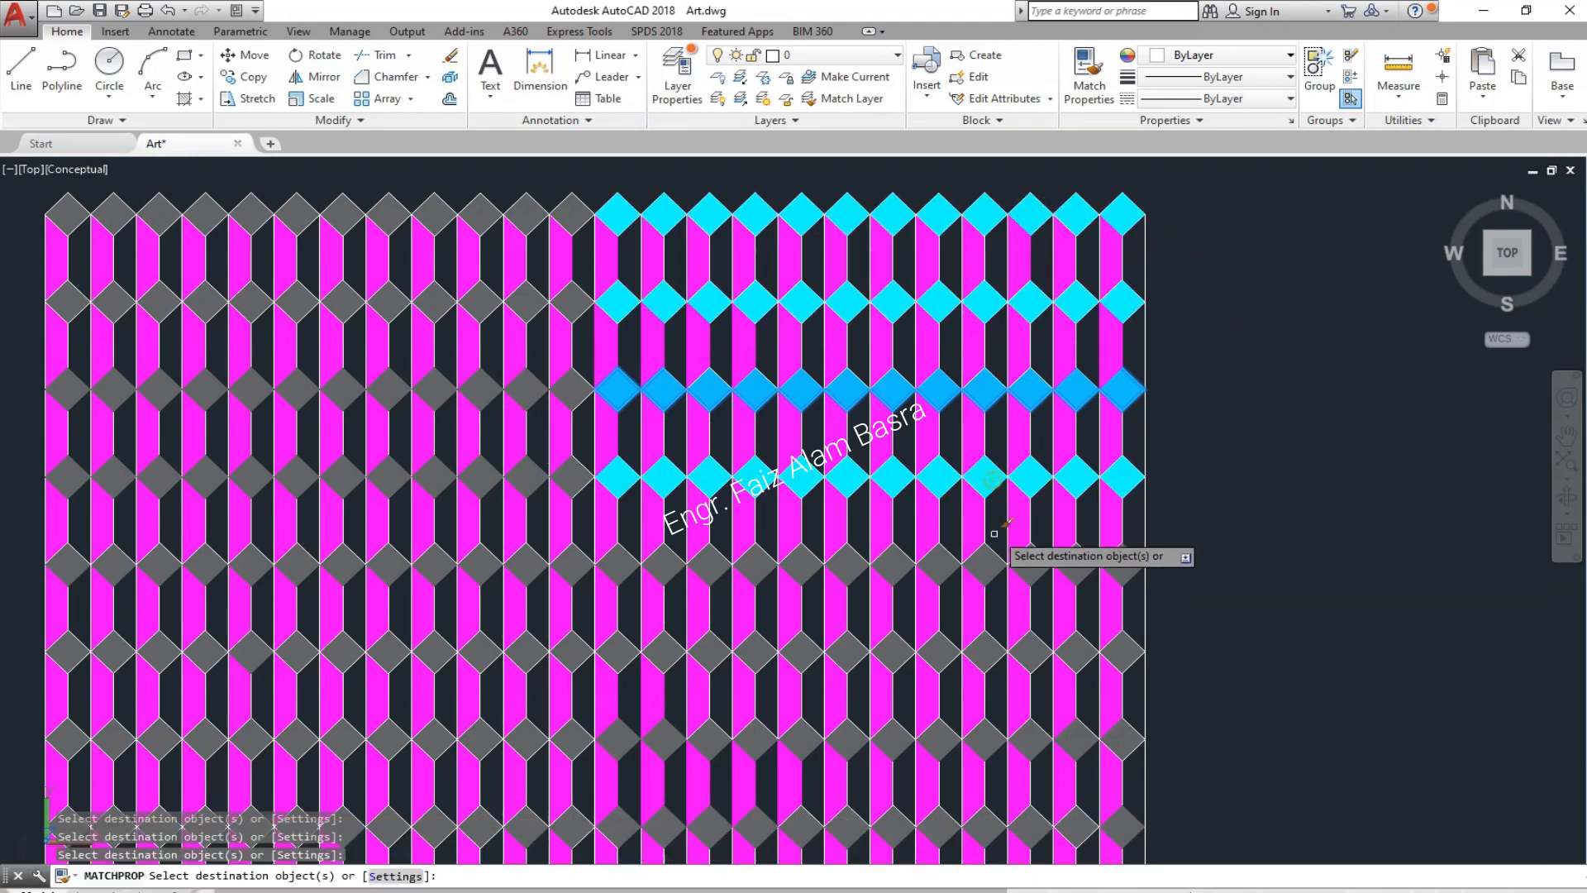
{"action": "left_click", "coordinate": [992, 568]}
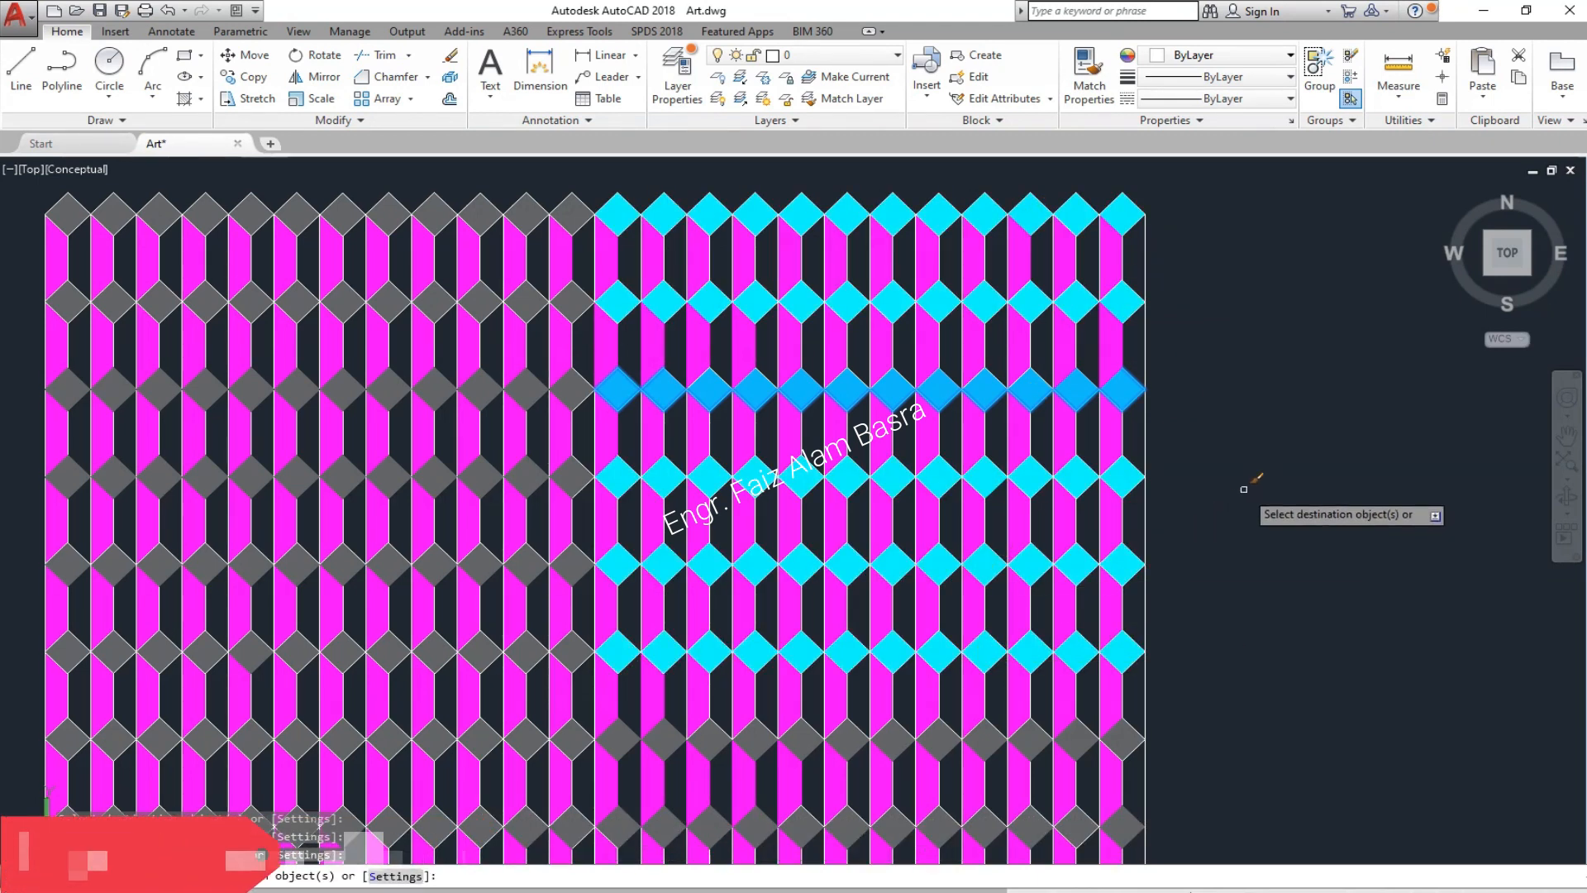
- Apply the same cyan hatch properties to the two lowest grey diamond rows in the pattern's right half
{"action": "scroll", "coordinate": [1075, 368], "scroll_direction": "down", "scroll_amount": 2}
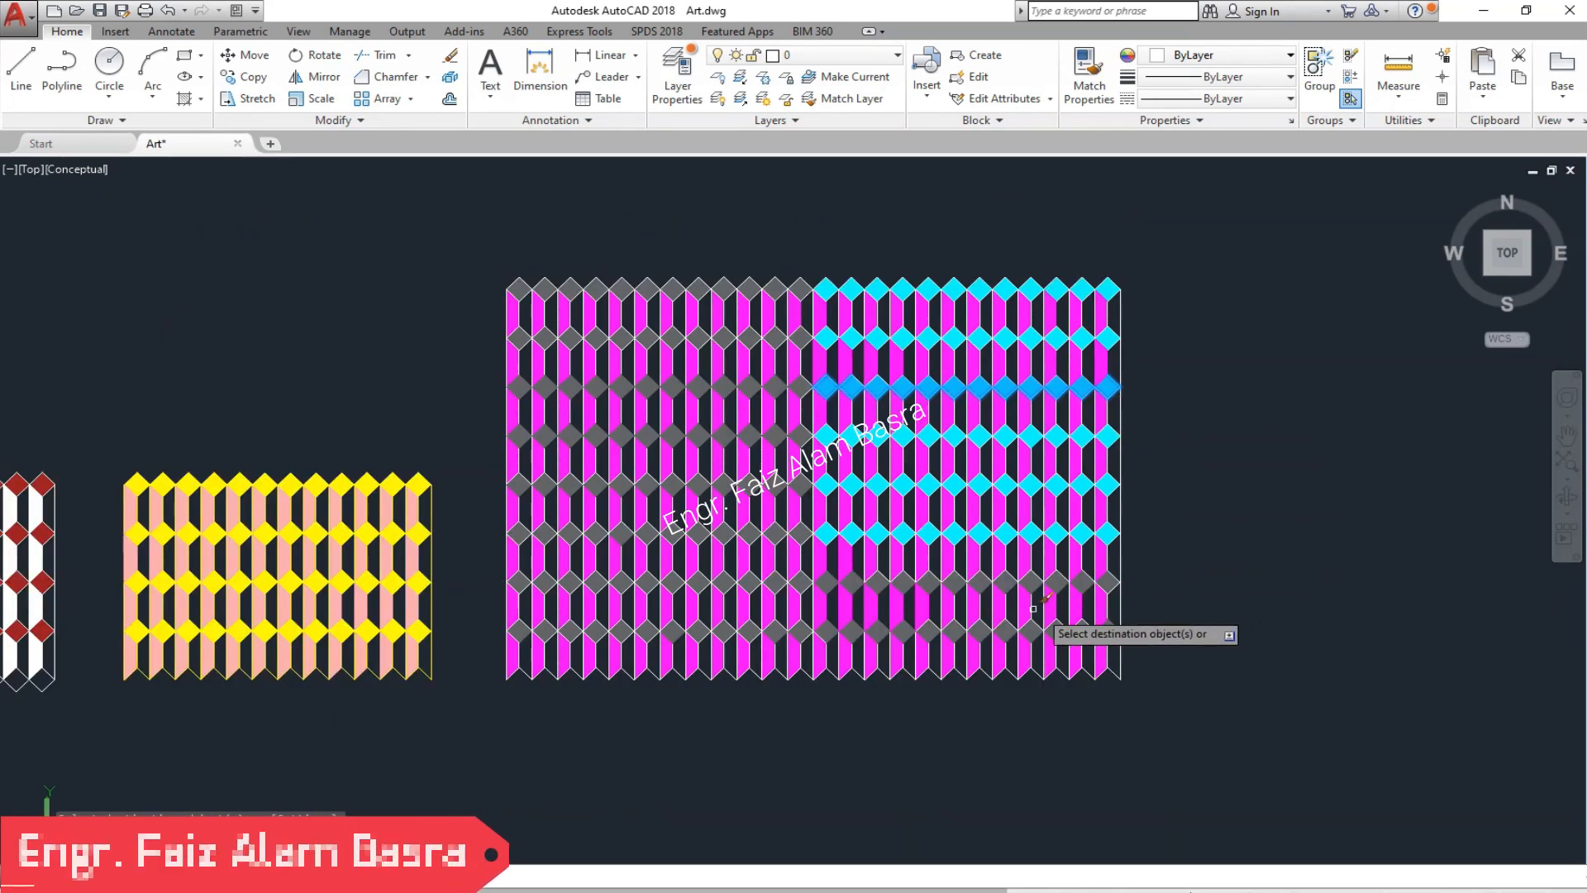
{"action": "scroll", "coordinate": [990, 641], "scroll_direction": "up", "scroll_amount": 2}
{"action": "left_click", "coordinate": [968, 517]}
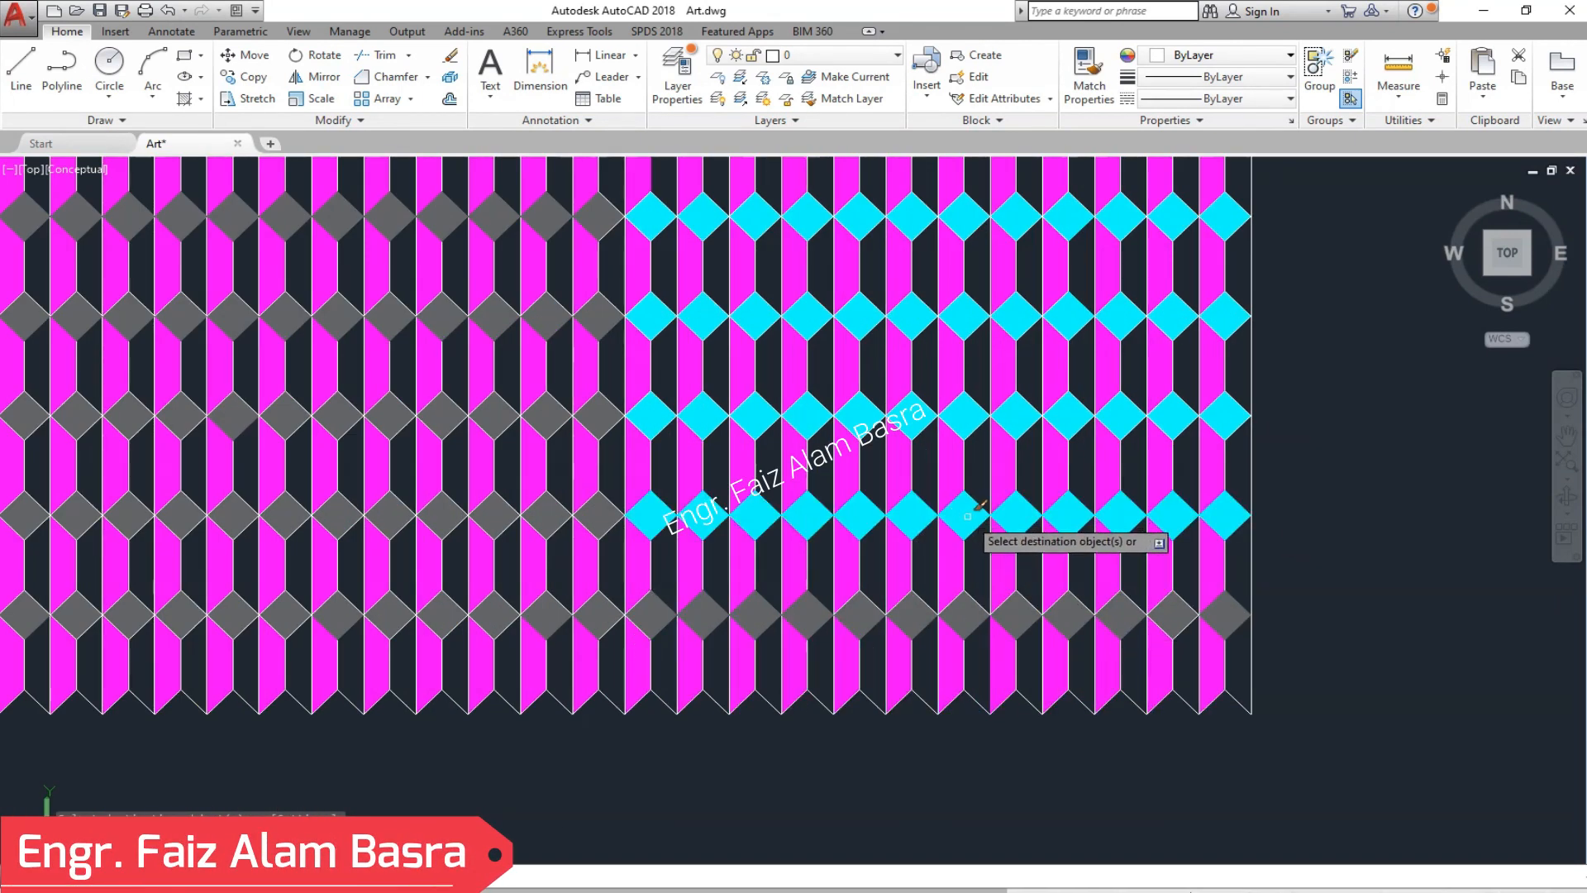
{"action": "left_click", "coordinate": [963, 613]}
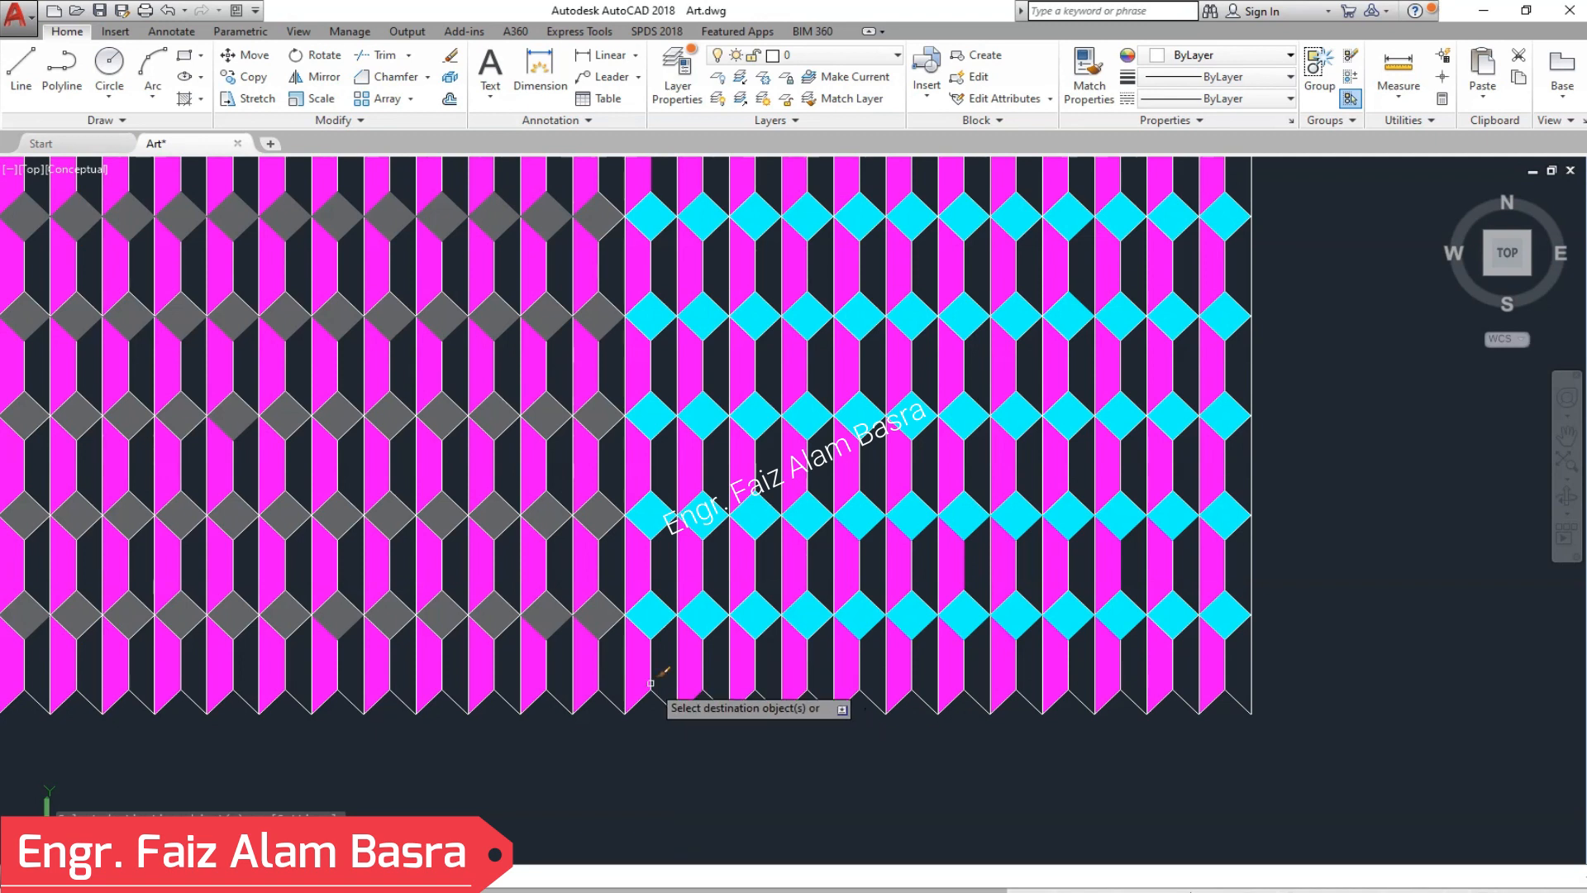
- Match the cyan hatch properties onto all eight grey diamond rows in the pattern's left half and finish the matching
{"action": "left_click", "coordinate": [593, 620]}
{"action": "left_click", "coordinate": [597, 517]}
{"action": "left_click", "coordinate": [602, 424]}
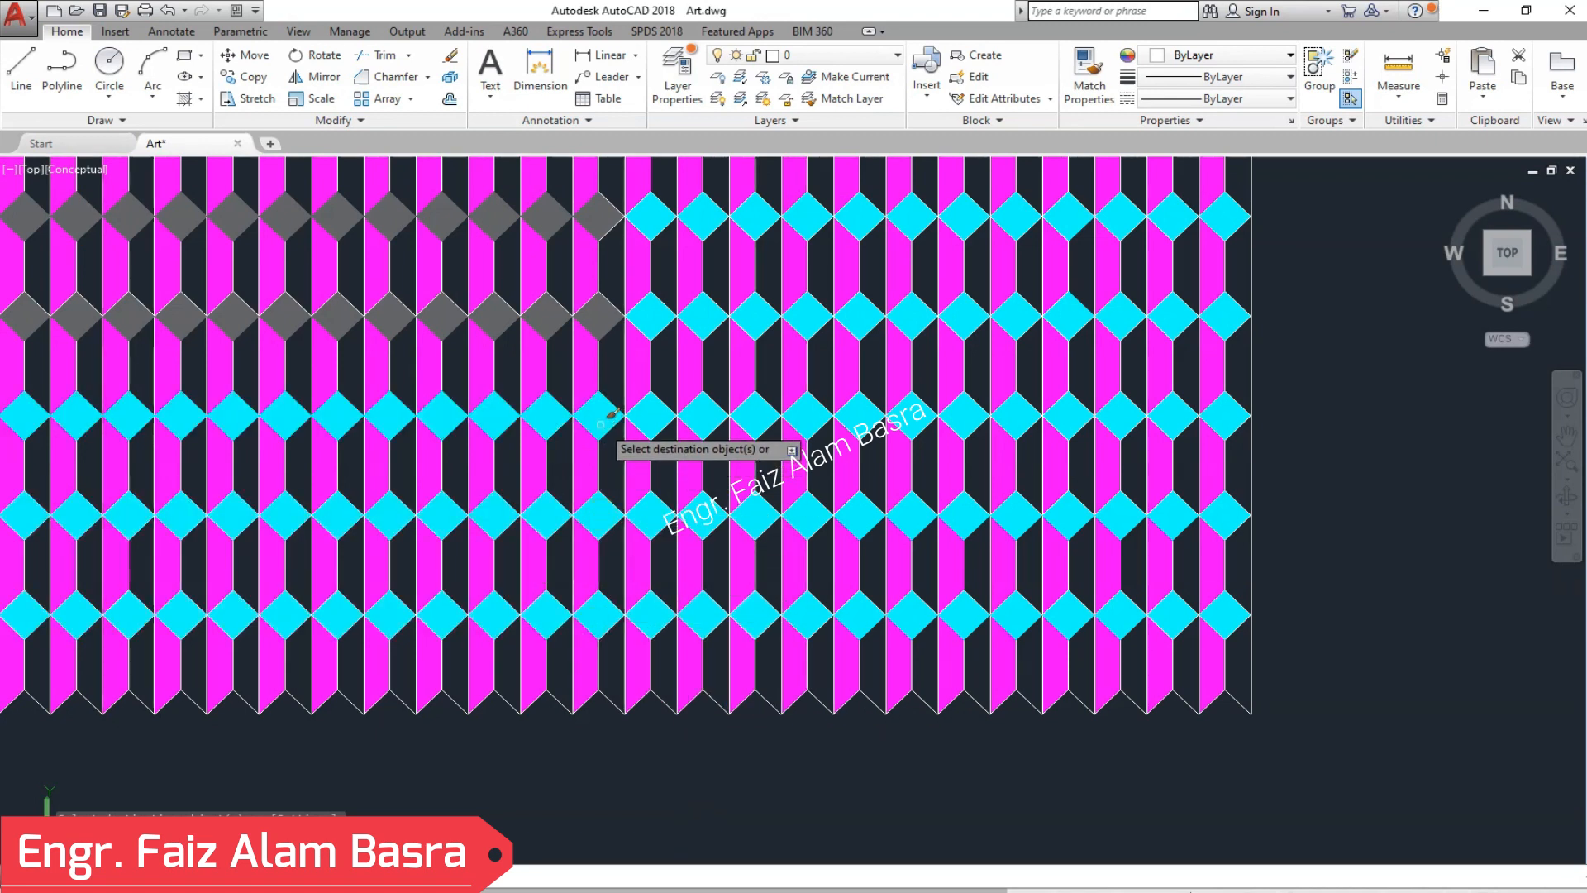
{"action": "left_click", "coordinate": [603, 330]}
{"action": "scroll", "coordinate": [732, 628], "scroll_direction": "down", "scroll_amount": 4}
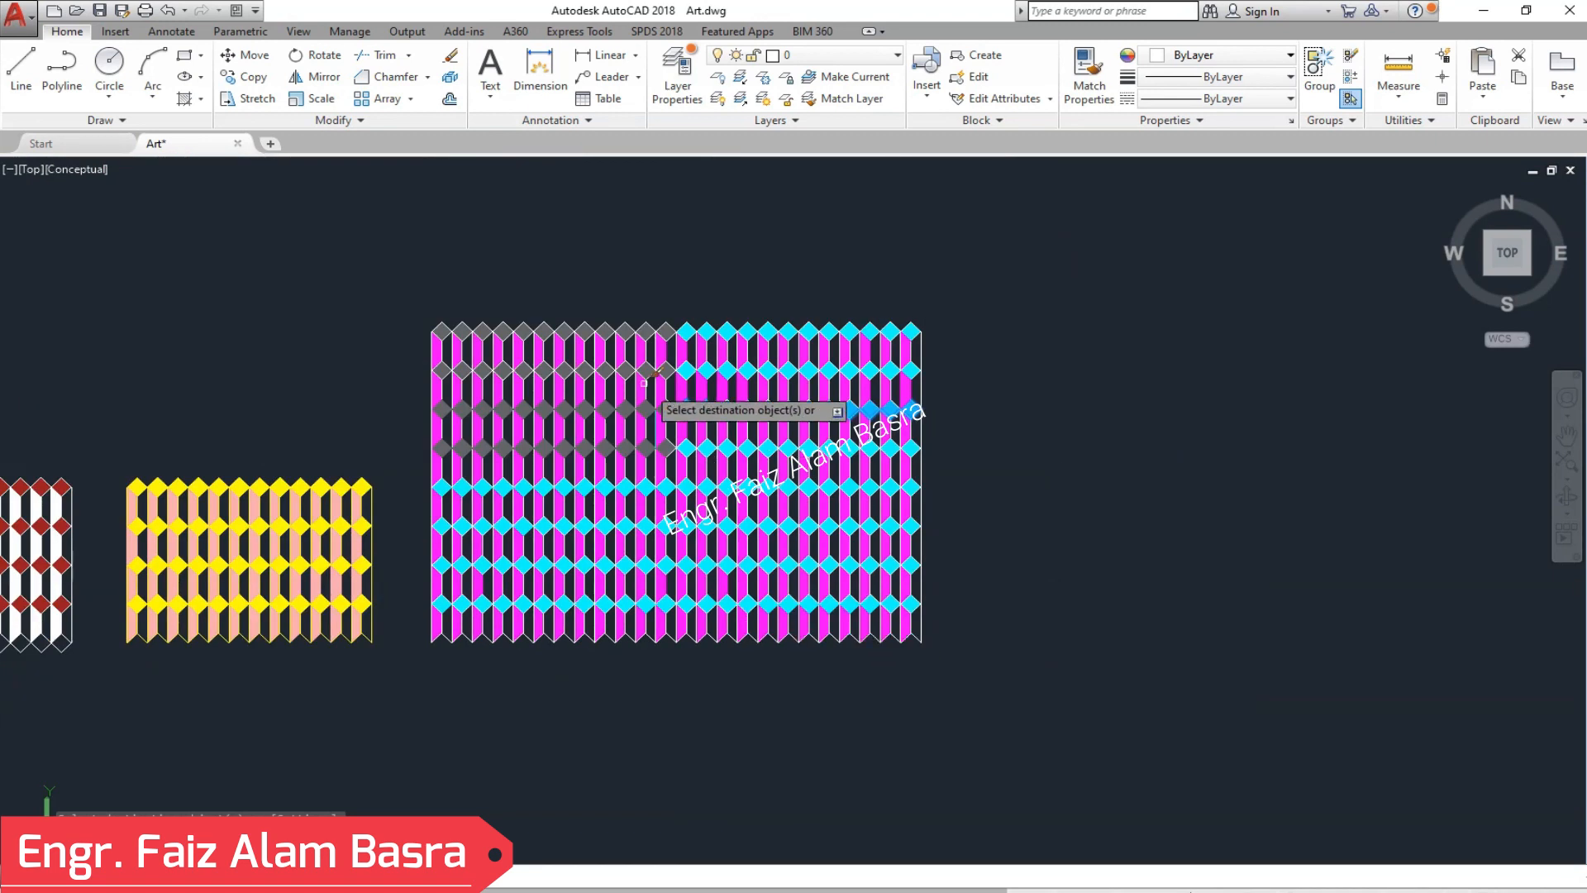
{"action": "scroll", "coordinate": [645, 382], "scroll_direction": "up", "scroll_amount": 3}
{"action": "left_click", "coordinate": [688, 524]}
{"action": "left_click", "coordinate": [687, 446]}
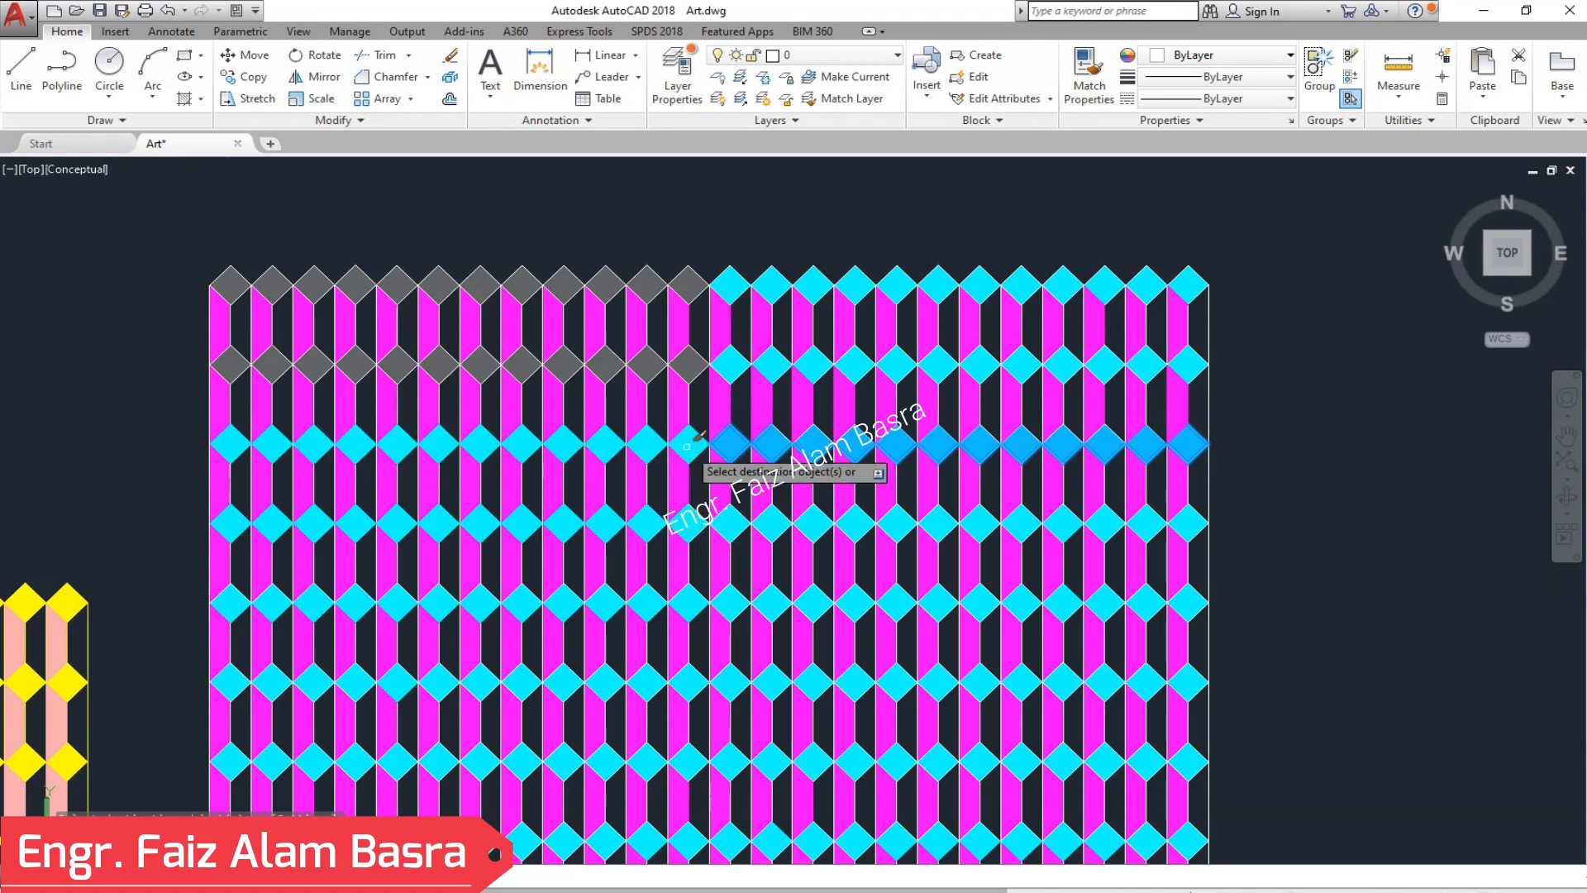
{"action": "left_click", "coordinate": [689, 357]}
{"action": "left_click", "coordinate": [695, 285]}
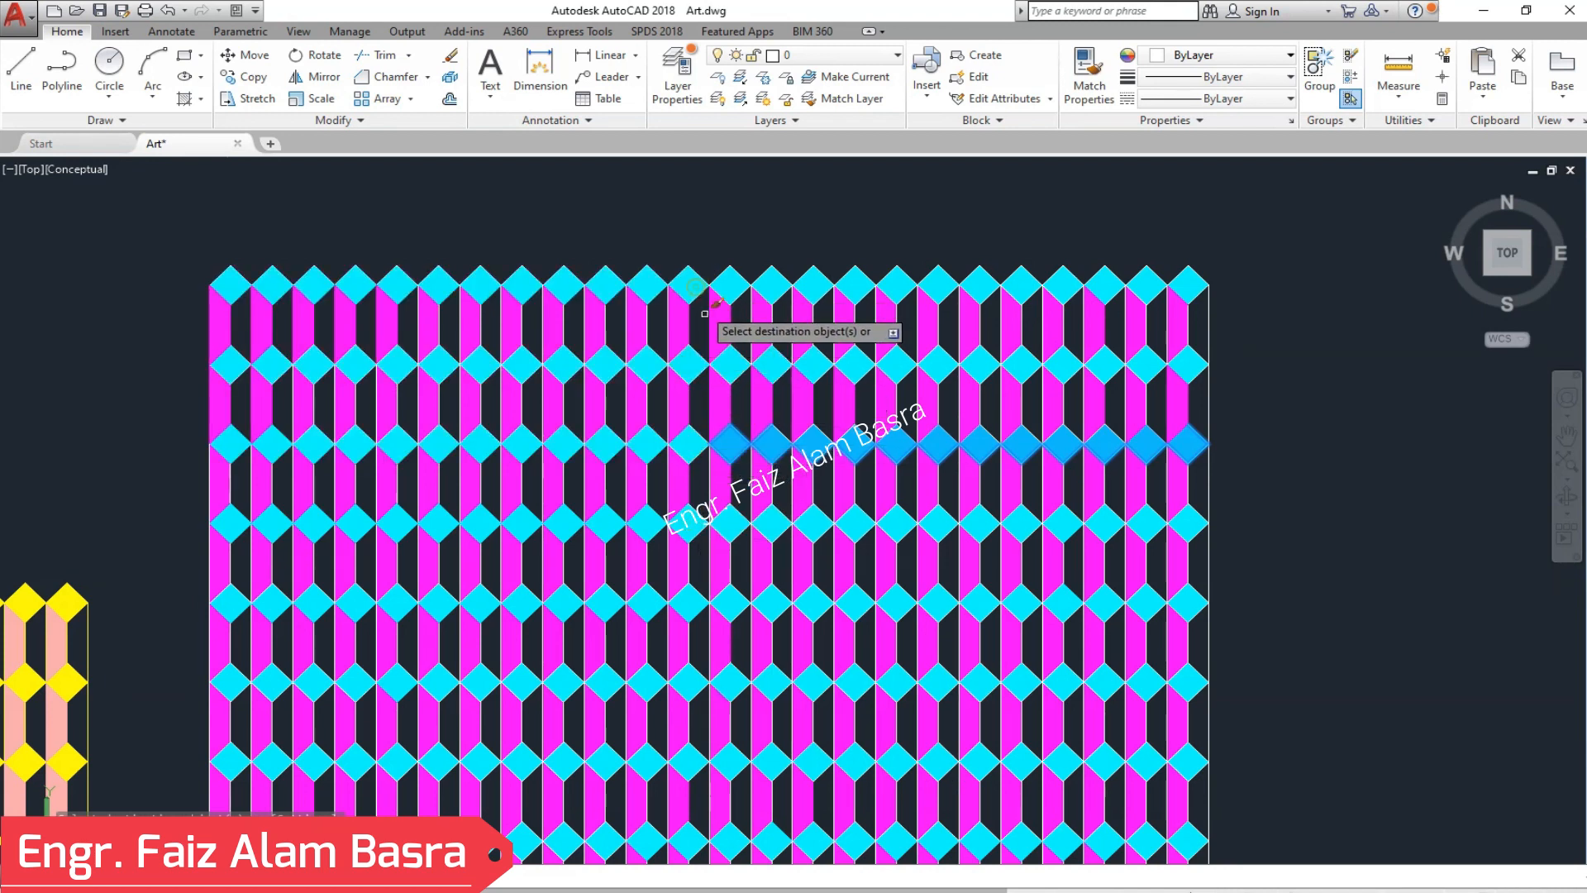
{"action": "right_click", "coordinate": [644, 227]}
{"action": "left_click", "coordinate": [681, 238]}
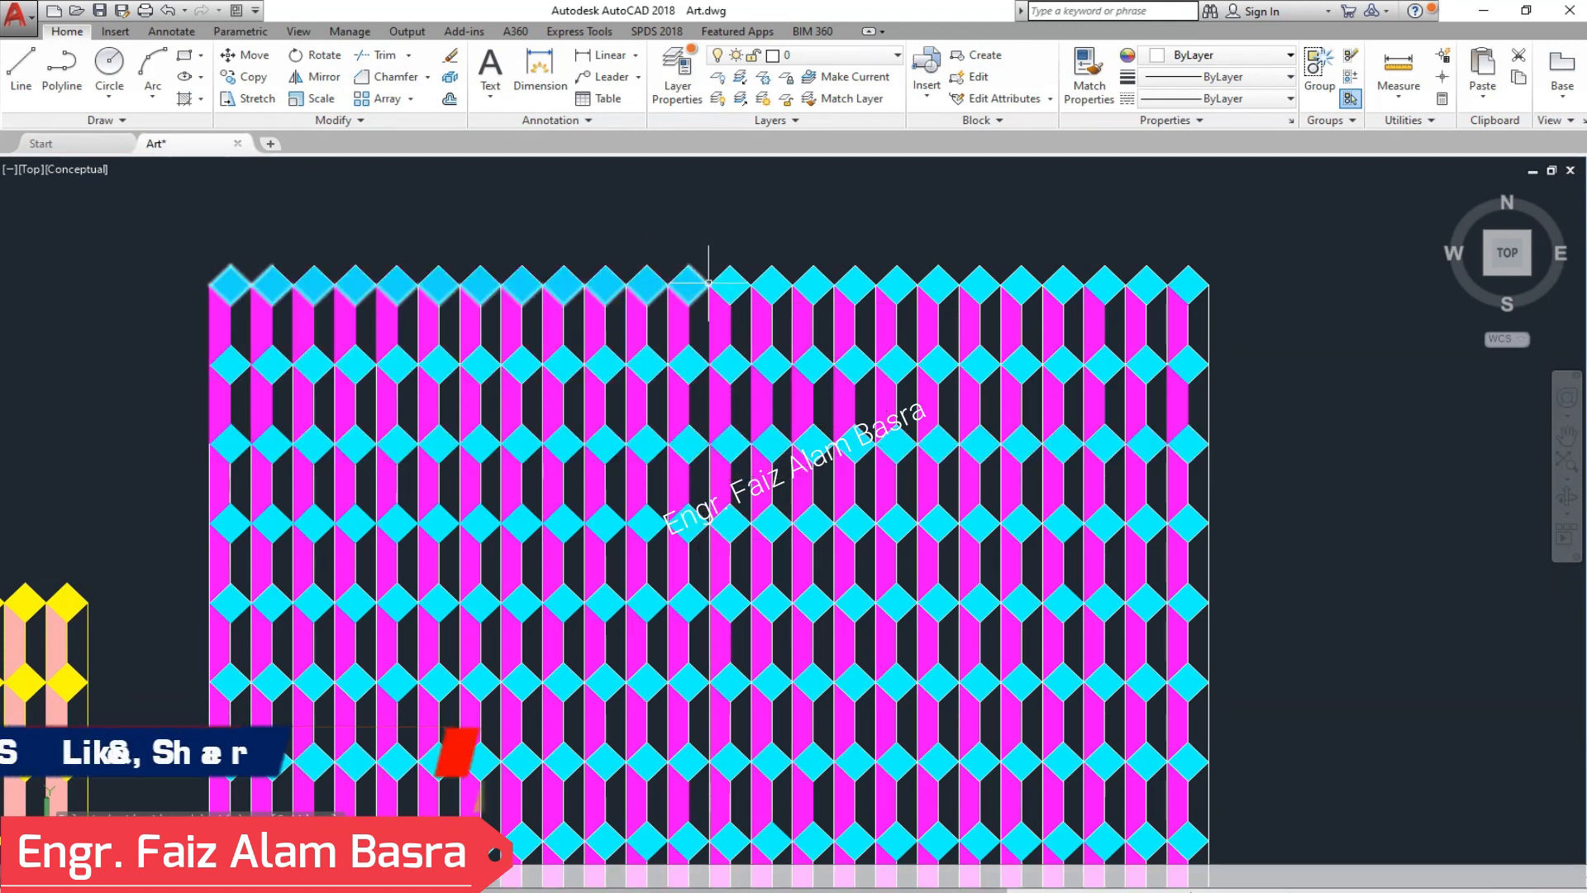
- Examine the magenta-and-cyan pattern as a whole and up close along its diamond rows and right edge
{"action": "scroll", "coordinate": [711, 295], "scroll_direction": "down", "scroll_amount": 2}
{"action": "scroll", "coordinate": [524, 374], "scroll_direction": "up", "scroll_amount": 2}
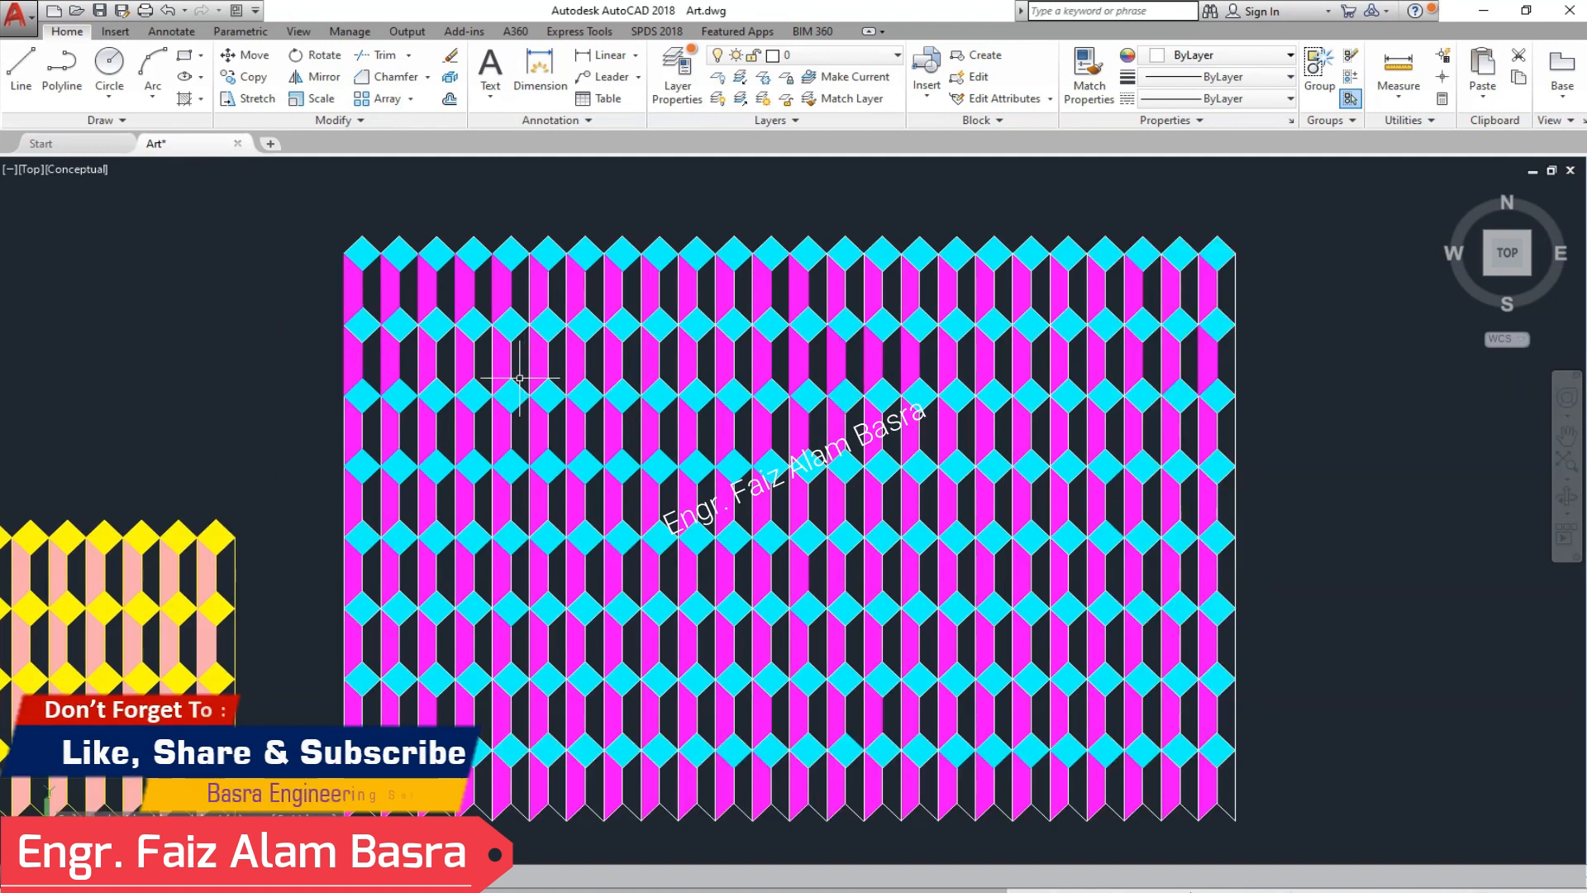
{"action": "scroll", "coordinate": [691, 555], "scroll_direction": "up", "scroll_amount": 2}
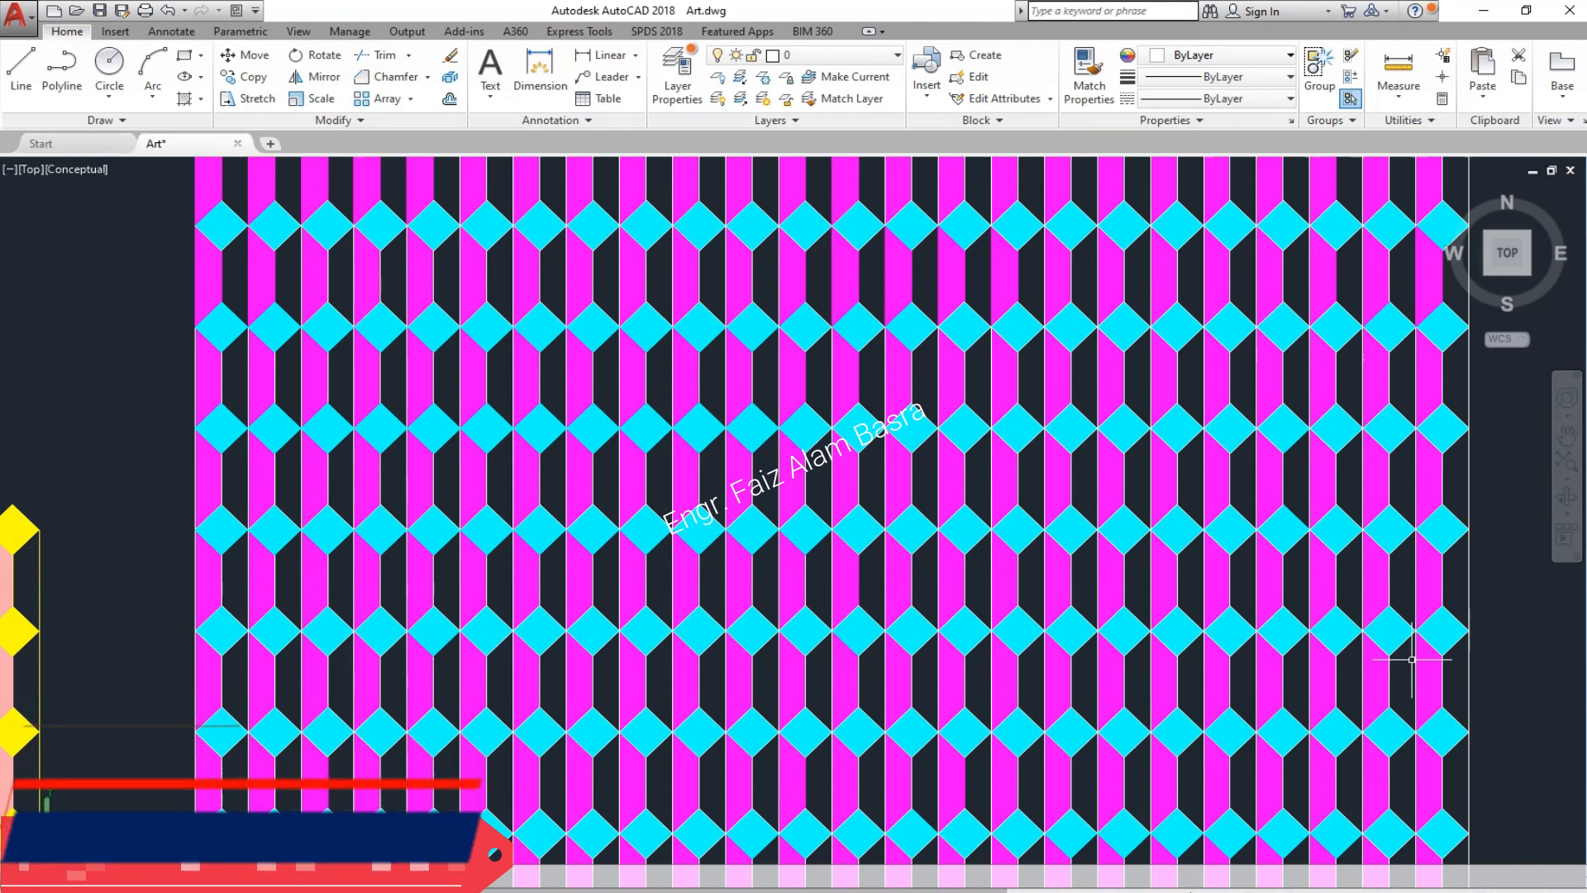
{"action": "middle_click_drag", "start_coordinate": [1500, 507], "coordinate": [1380, 519]}
{"action": "right_click", "coordinate": [1384, 522]}
{"action": "left_click", "coordinate": [1435, 541]}
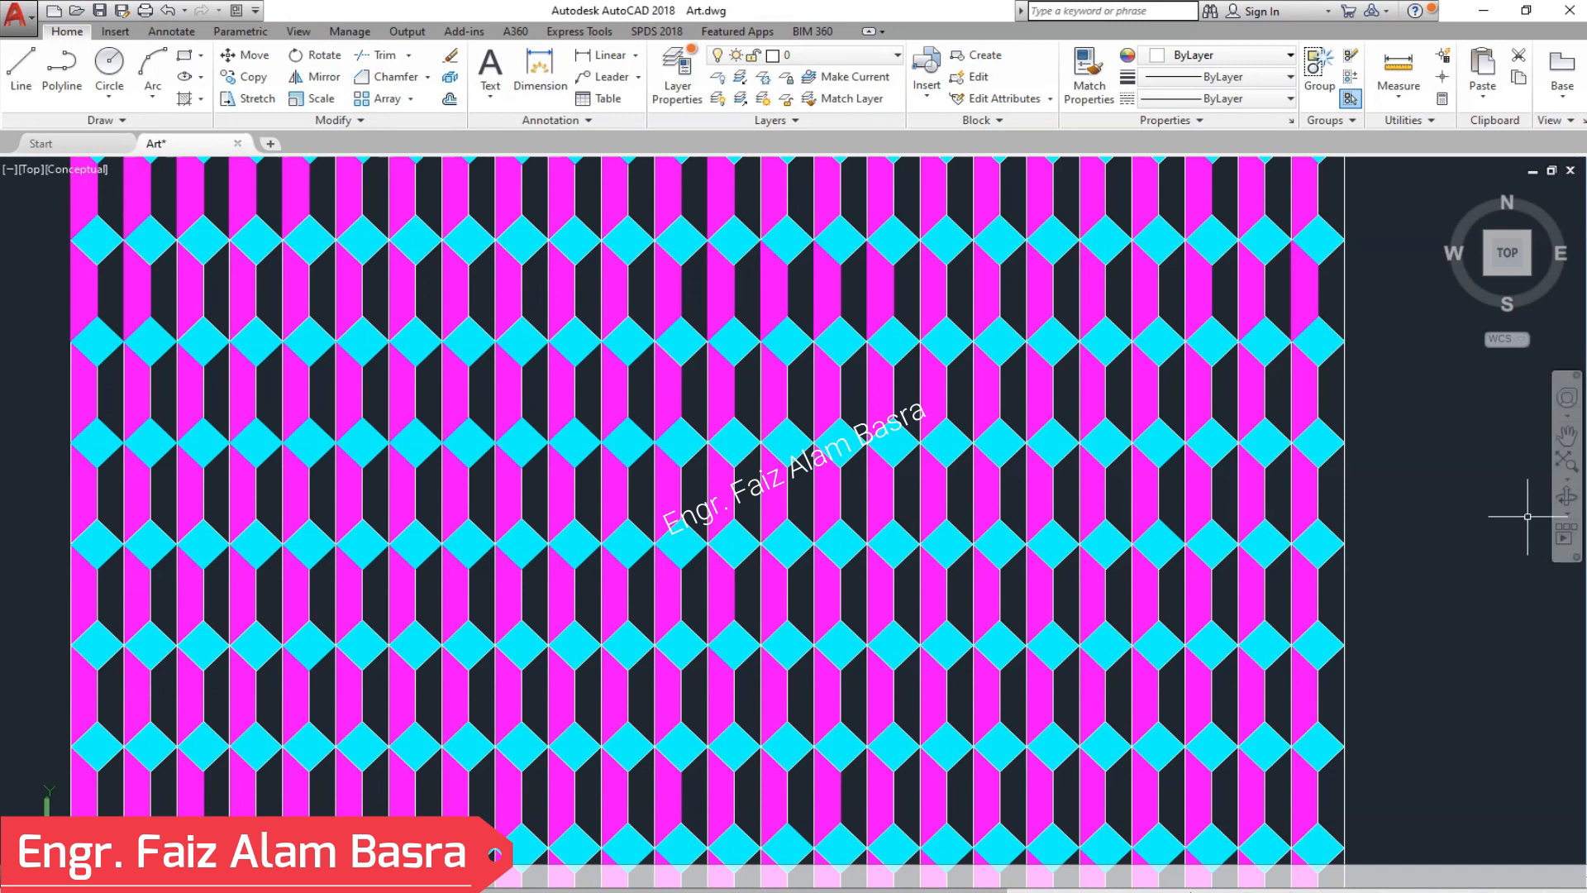
{"action": "left_click", "coordinate": [1567, 438]}
{"action": "mouse_move", "coordinate": [1471, 496]}
{"action": "left_mouse_down"}
{"action": "mouse_move", "coordinate": [1500, 532]}
{"action": "mouse_move", "coordinate": [1522, 489]}
{"action": "left_mouse_up"}
{"action": "right_click", "coordinate": [1506, 520]}
{"action": "left_click", "coordinate": [1433, 524]}
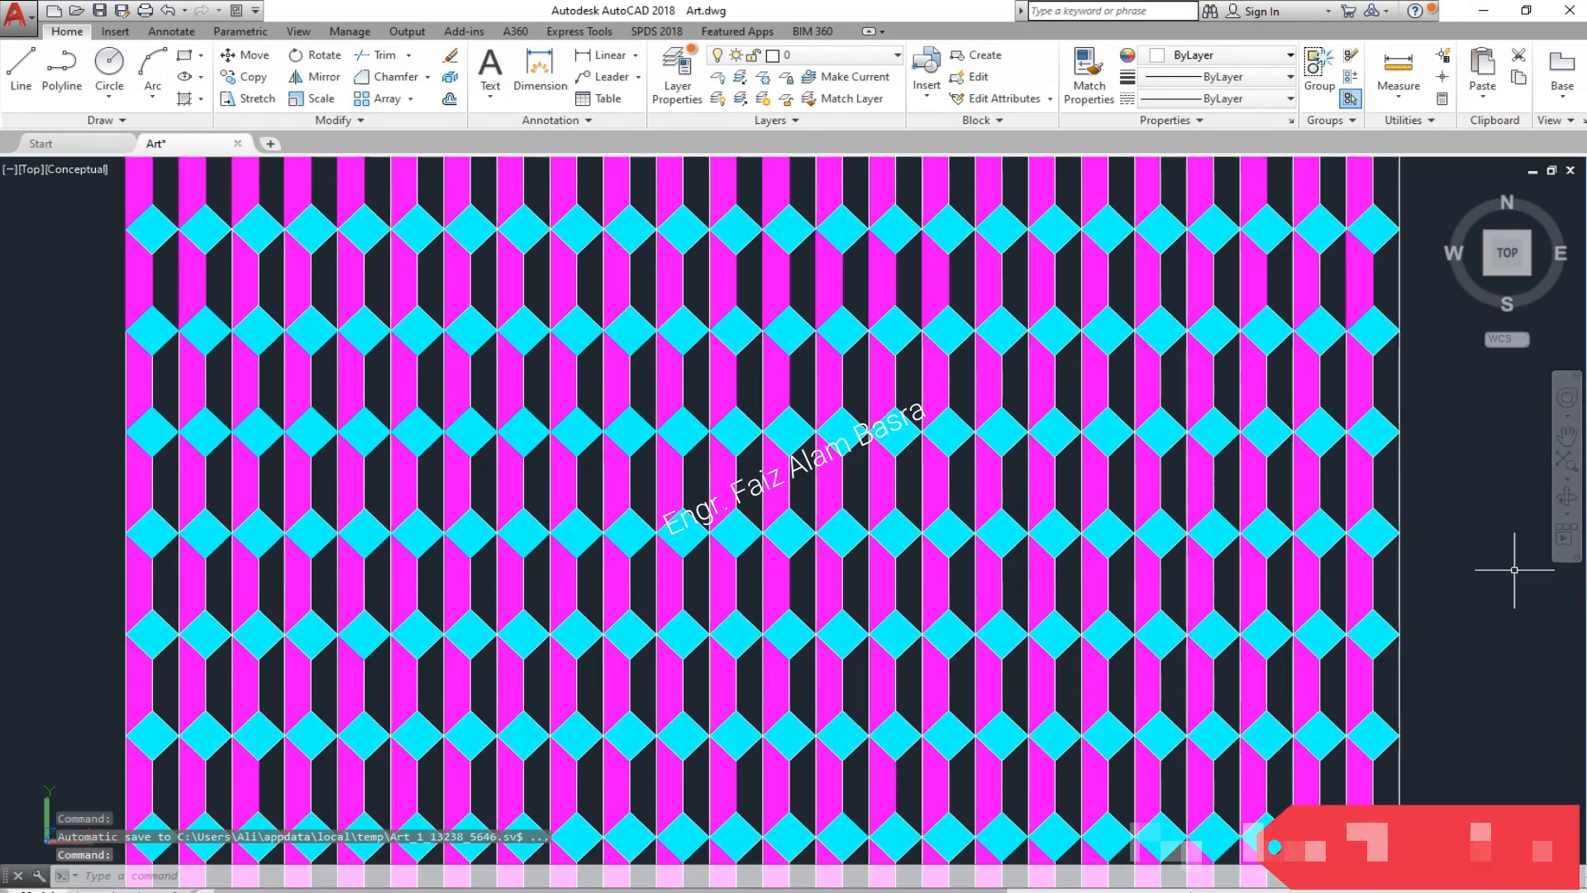